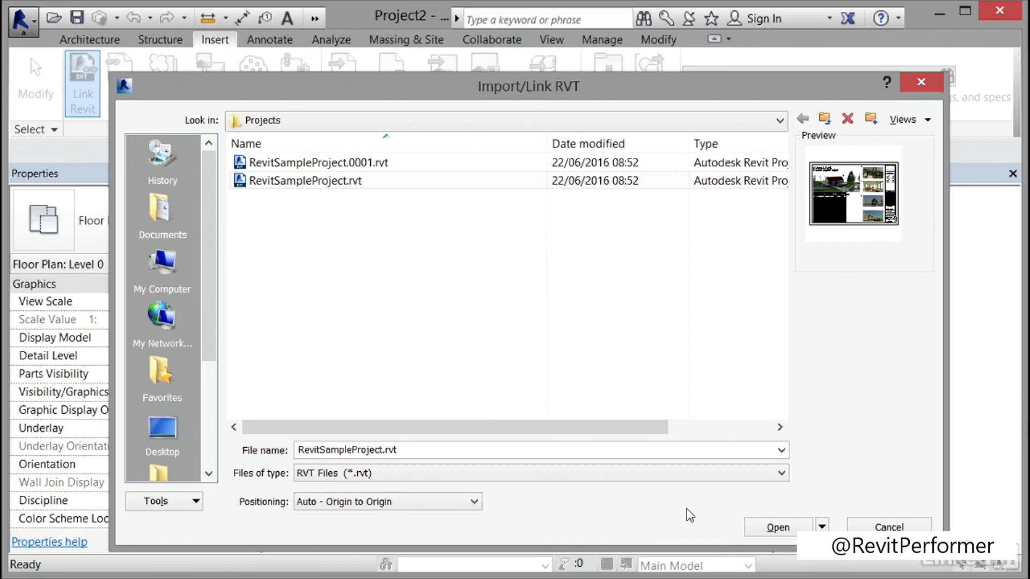
Step: Link RevitSampleProject.rvt into the project using Auto - Origin to Origin positioning
{"action": "left_click", "coordinate": [770, 529]}
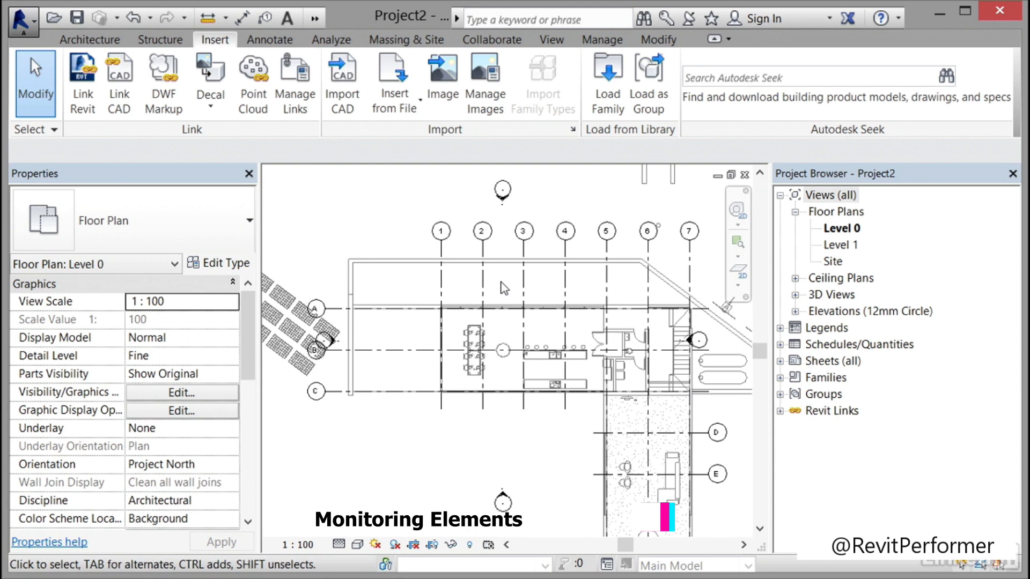
{"action": "scroll", "coordinate": [503, 289], "scroll_direction": "down", "scroll_amount": 5}
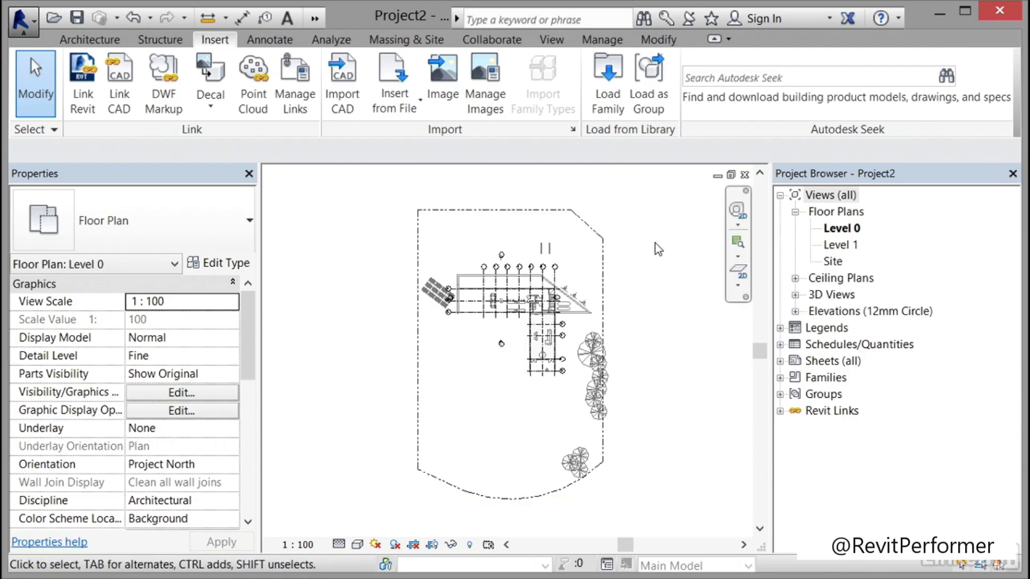
Step: Use Copy/Monitor on the linked model to copy the west perimeter wall and the long north wall, and finish
{"action": "left_click", "coordinate": [508, 46]}
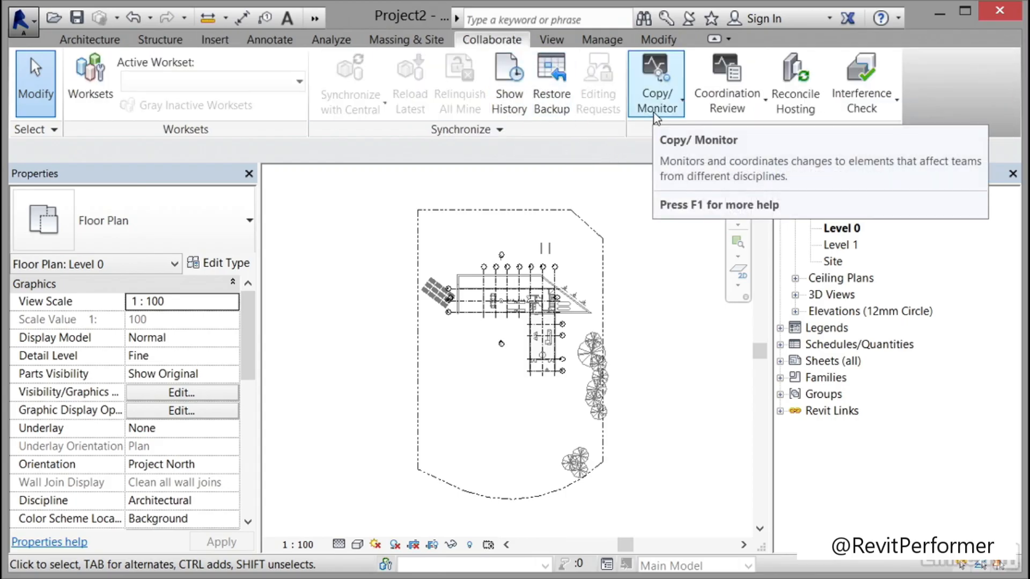
{"action": "left_click", "coordinate": [683, 102]}
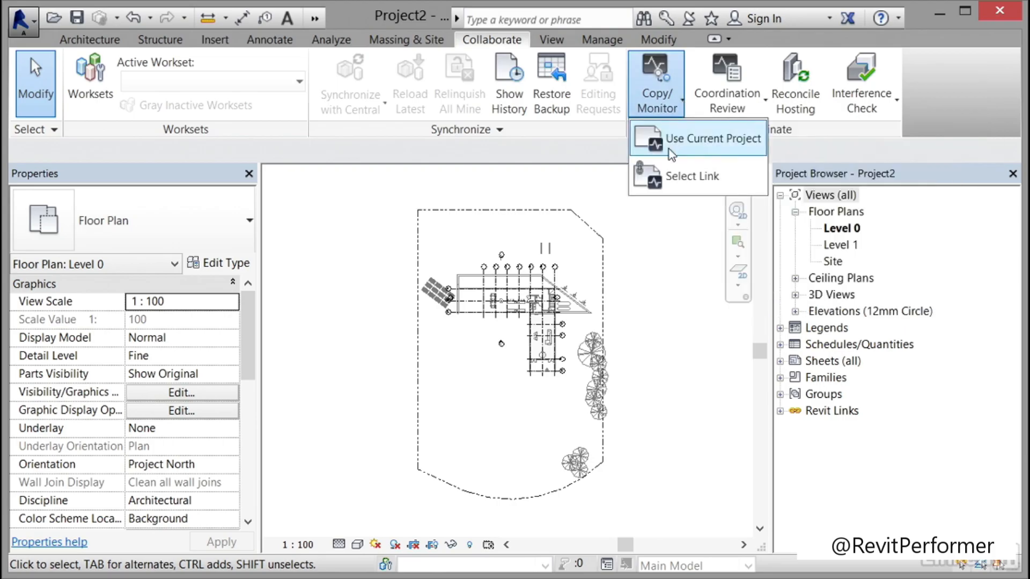
{"action": "left_click", "coordinate": [670, 177]}
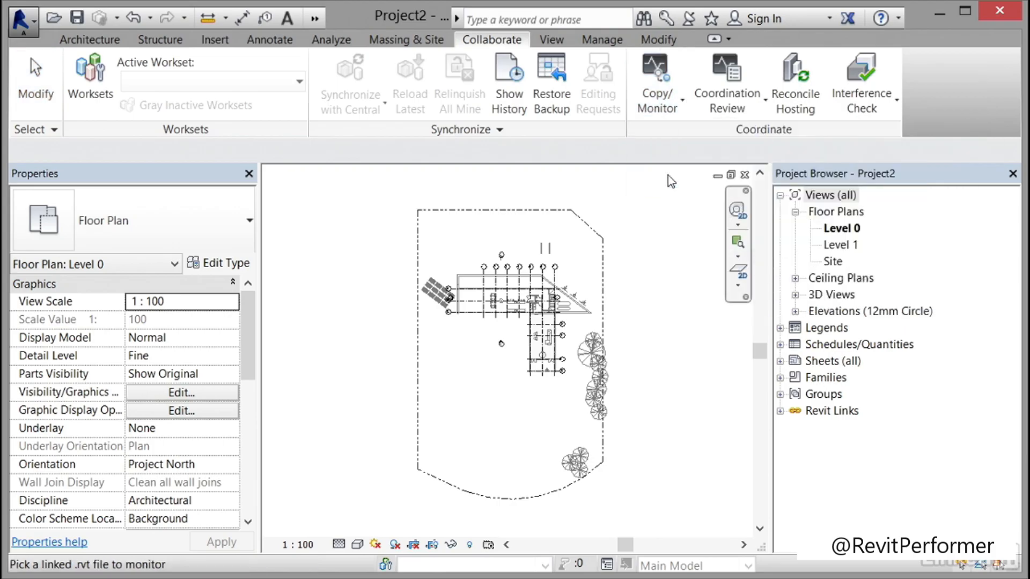
{"action": "left_click", "coordinate": [601, 236]}
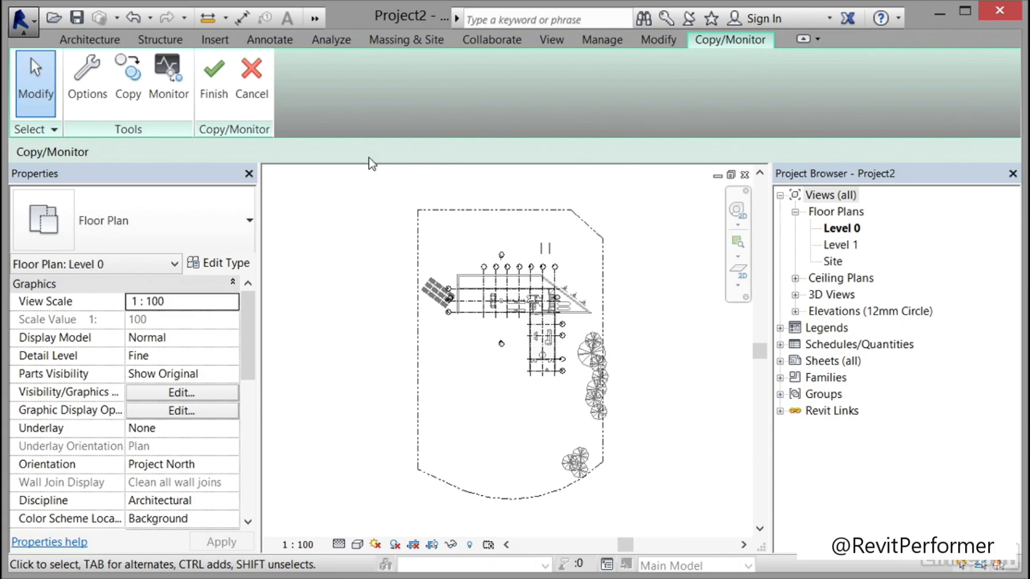
{"action": "left_click", "coordinate": [131, 95]}
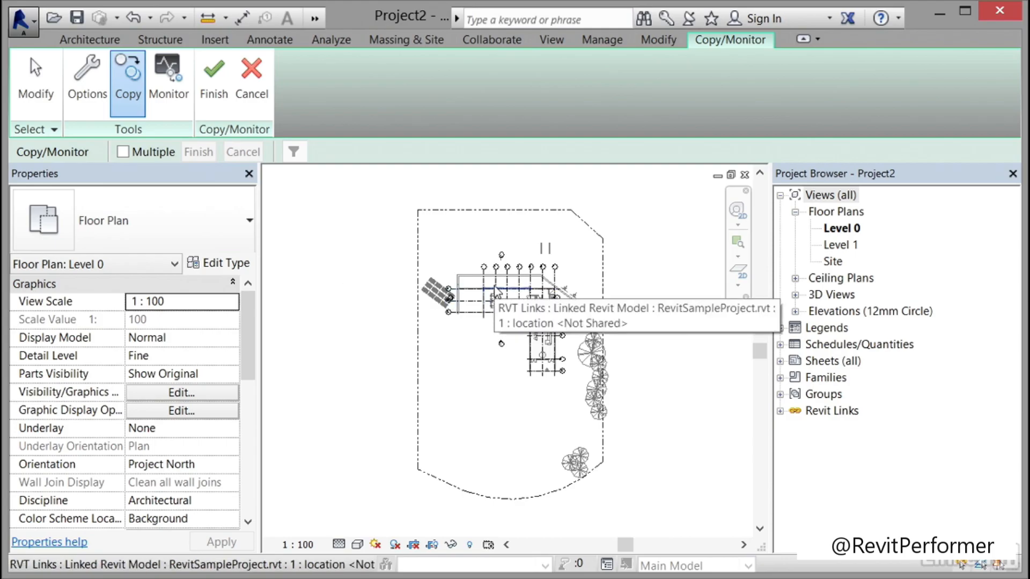
{"action": "scroll", "coordinate": [494, 291], "scroll_direction": "up", "scroll_amount": 5}
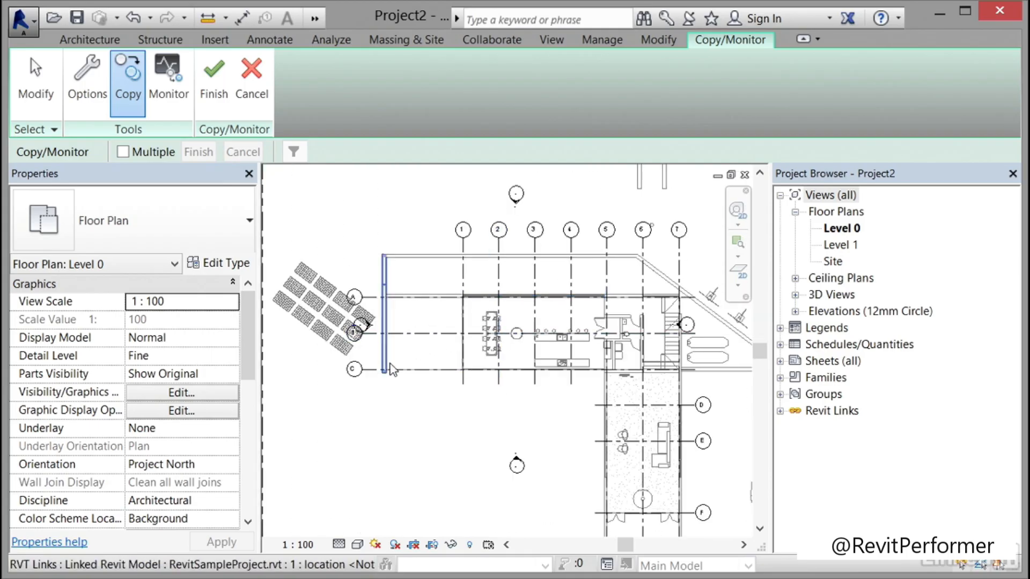
{"action": "left_click", "coordinate": [392, 275]}
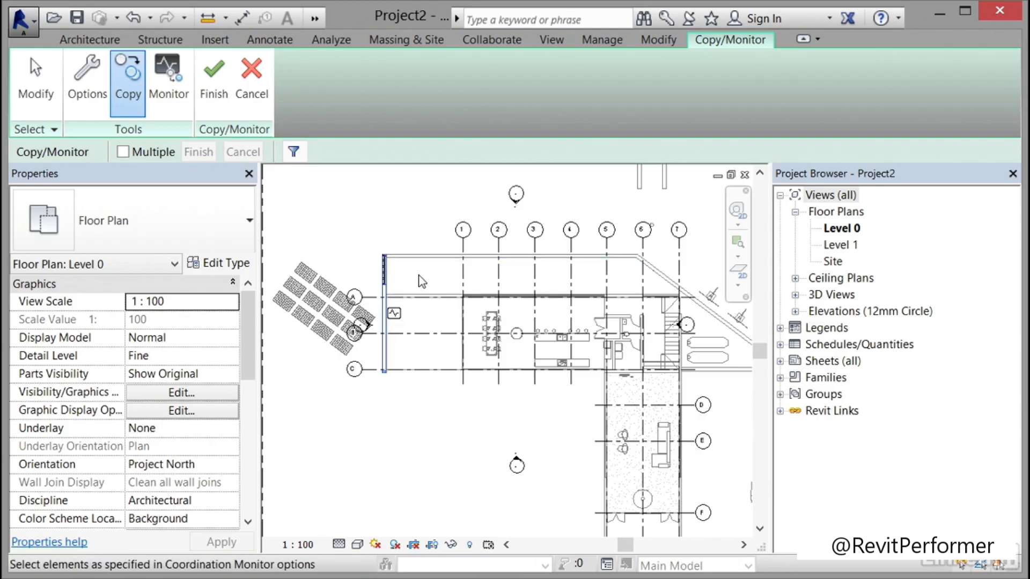
{"action": "left_click", "coordinate": [418, 257]}
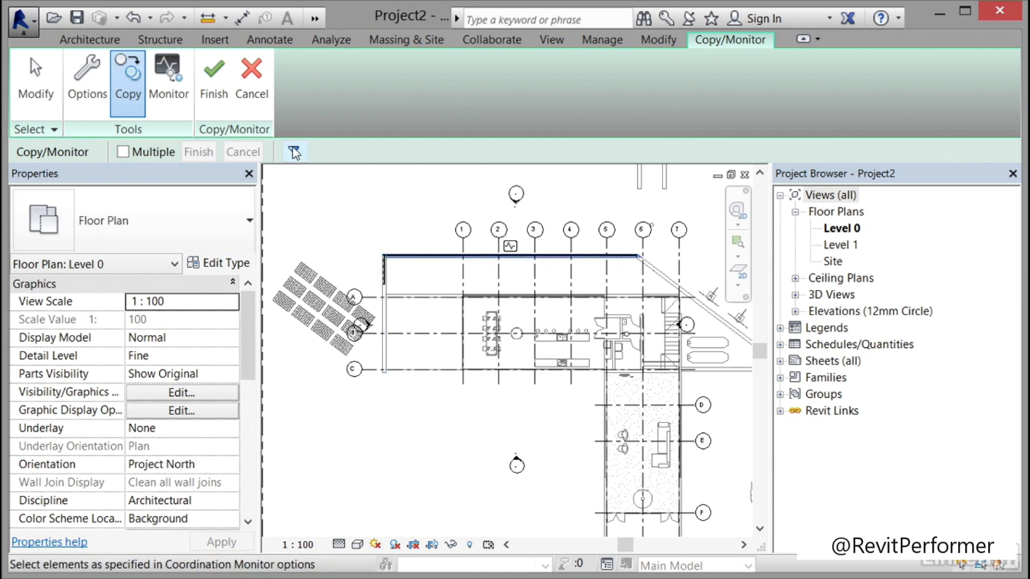
{"action": "left_click", "coordinate": [220, 86]}
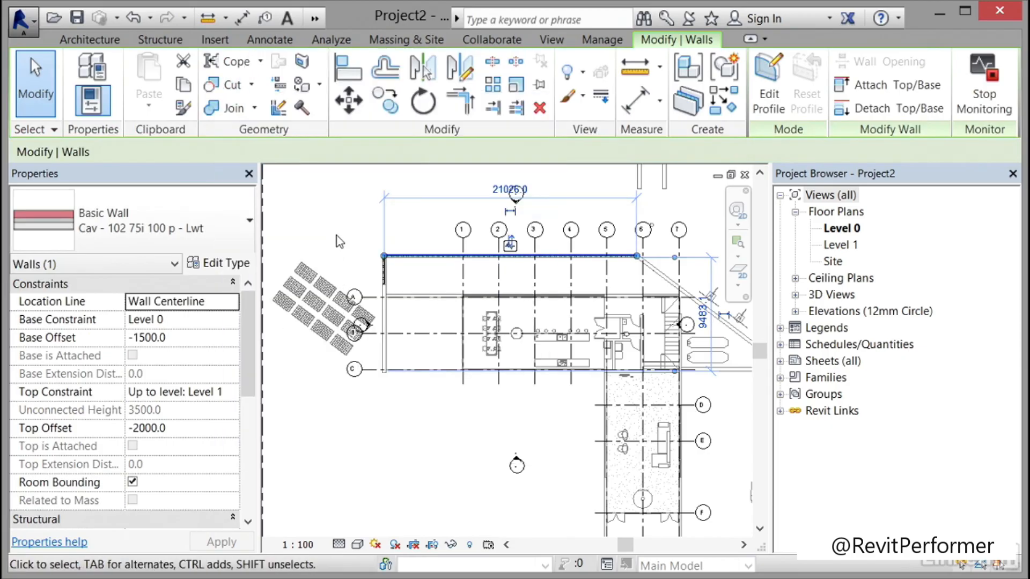
{"action": "key", "text": "Escape"}
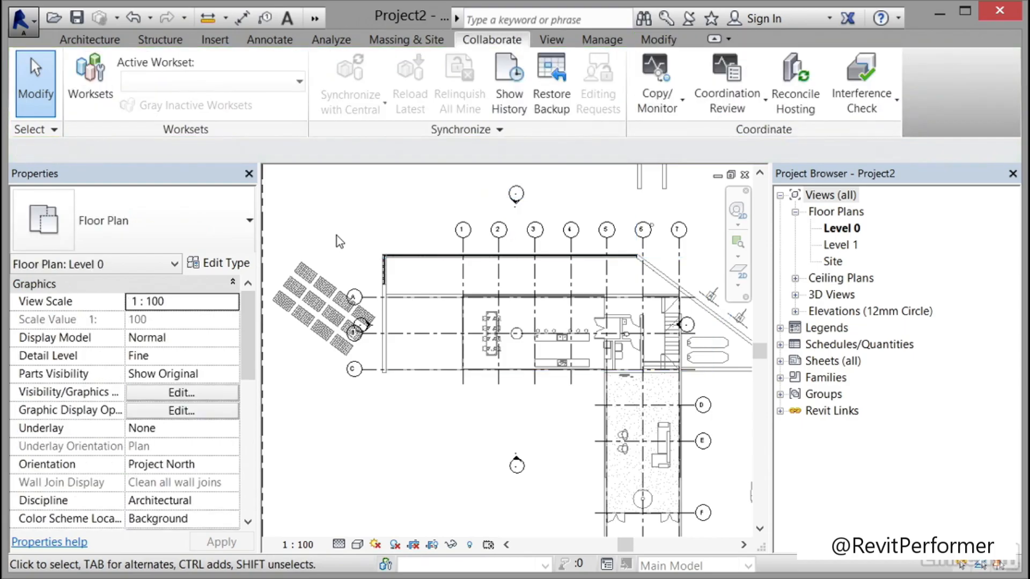
Step: Unload the linked RevitSampleProject.rvt file through Manage Links
{"action": "scroll", "coordinate": [424, 260], "scroll_direction": "down", "scroll_amount": 4}
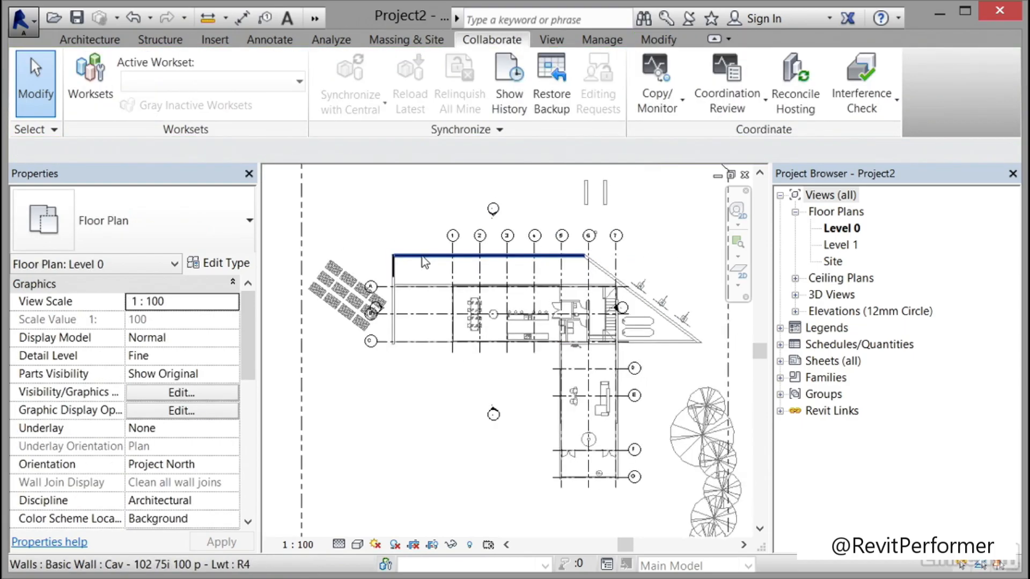
{"action": "scroll", "coordinate": [425, 261], "scroll_direction": "down", "scroll_amount": 1}
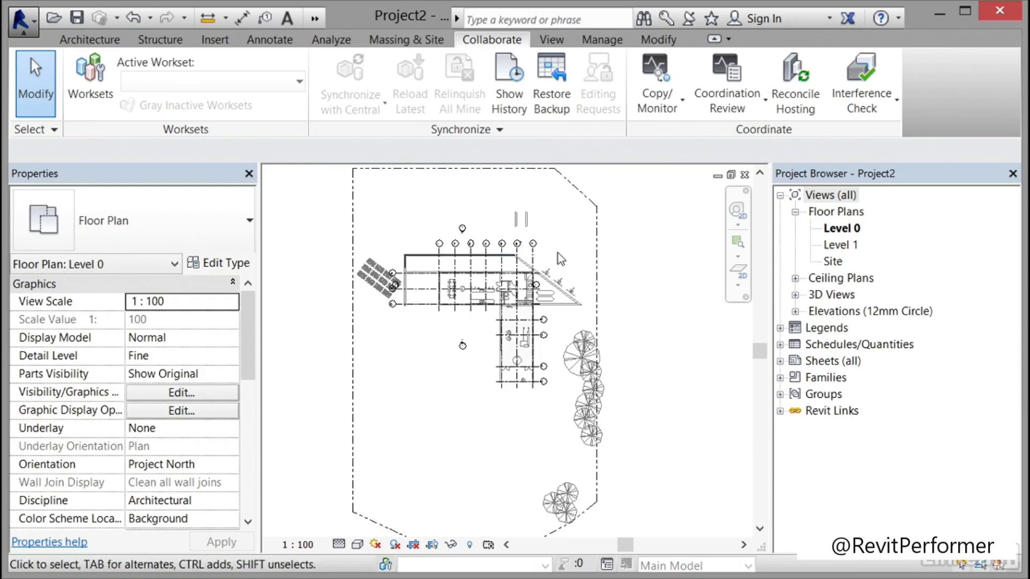
{"action": "left_click", "coordinate": [597, 249]}
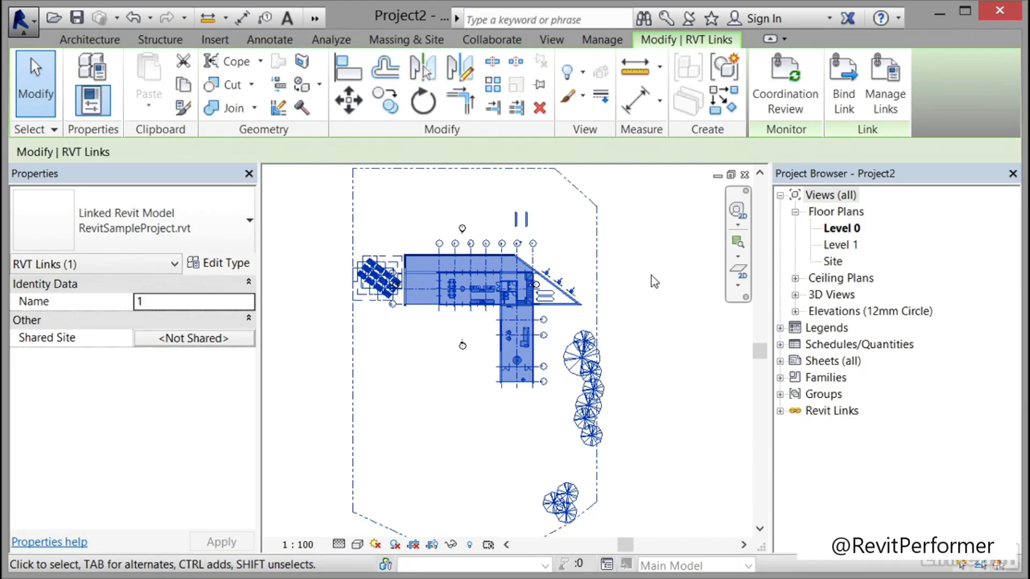
{"action": "left_click", "coordinate": [885, 102]}
{"action": "left_click", "coordinate": [279, 129]}
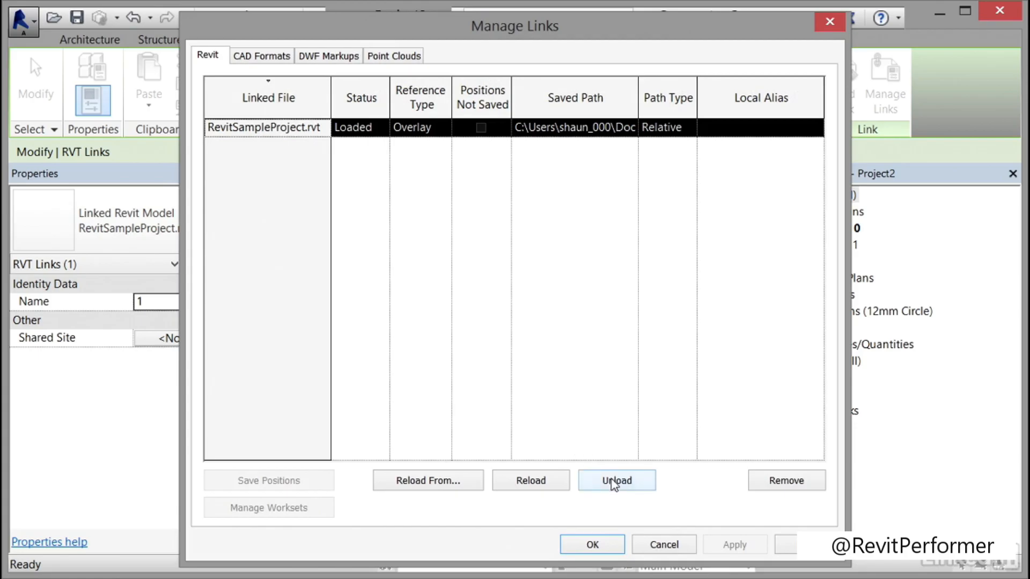
{"action": "left_click", "coordinate": [615, 483]}
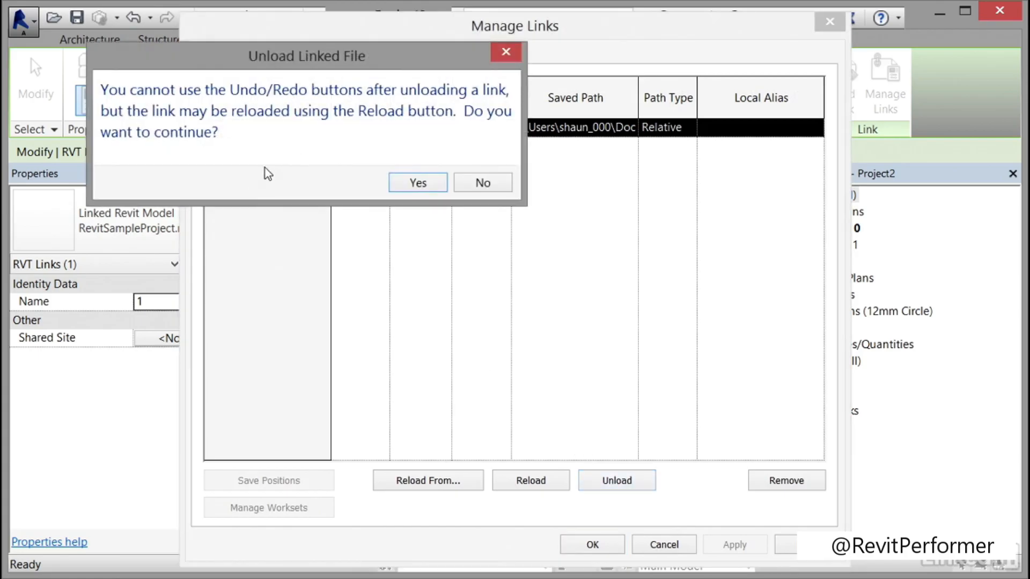
{"action": "left_click", "coordinate": [420, 188]}
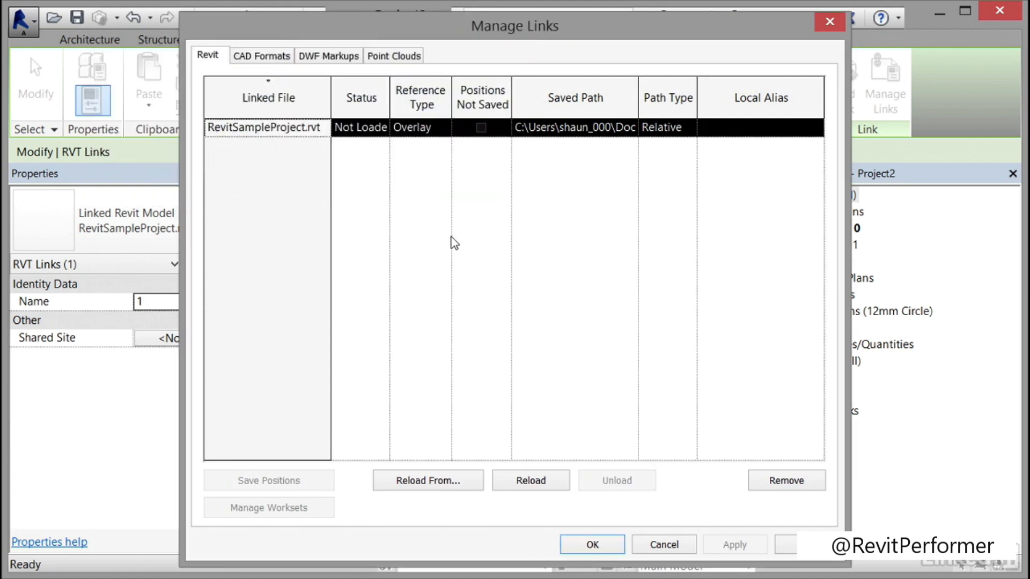
{"action": "left_click", "coordinate": [610, 541]}
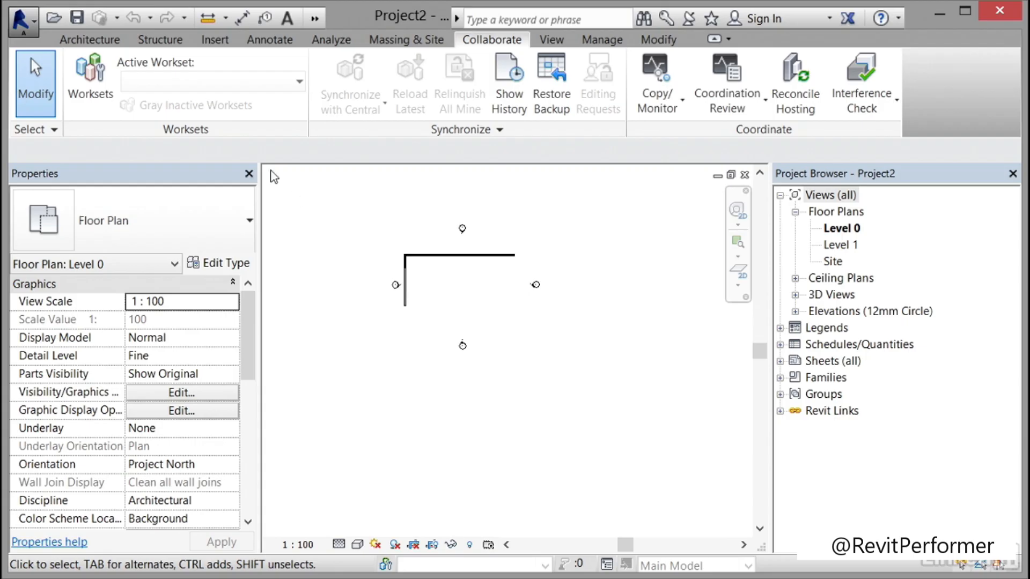
Step: Reload the linked RevitSampleProject.rvt file through Manage Links
{"action": "left_click", "coordinate": [215, 40]}
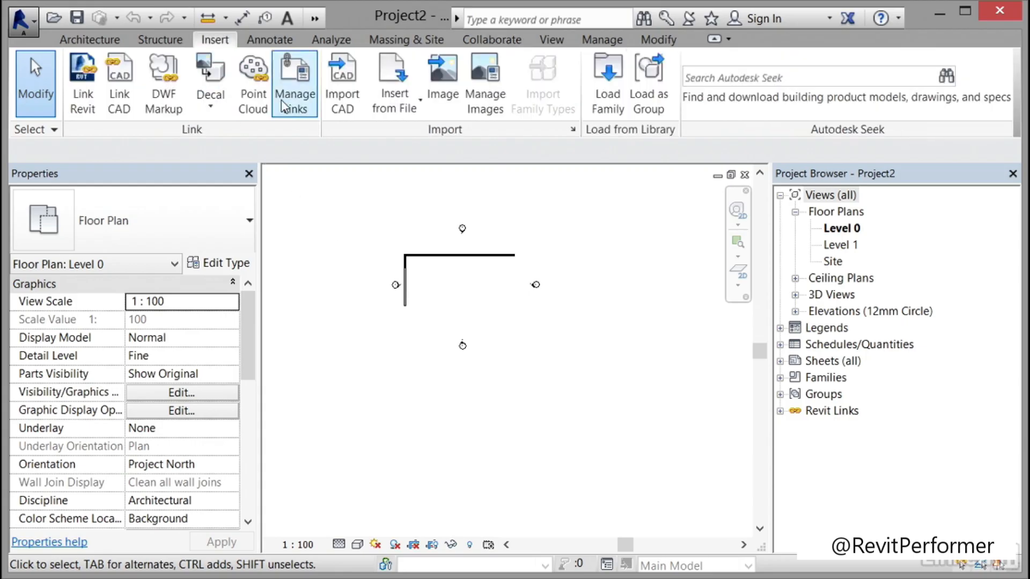
{"action": "left_click", "coordinate": [298, 102]}
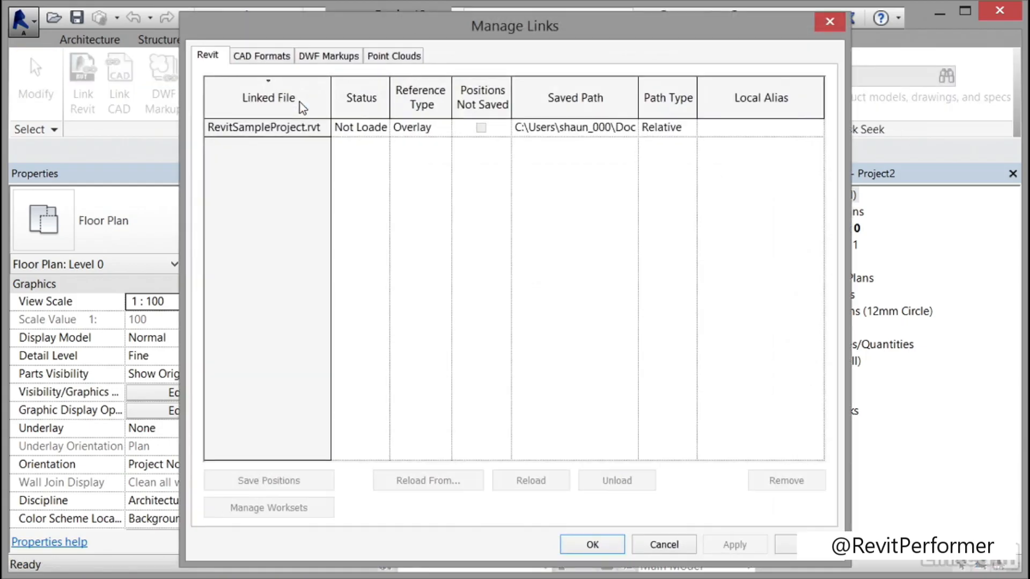
{"action": "left_click", "coordinate": [280, 128]}
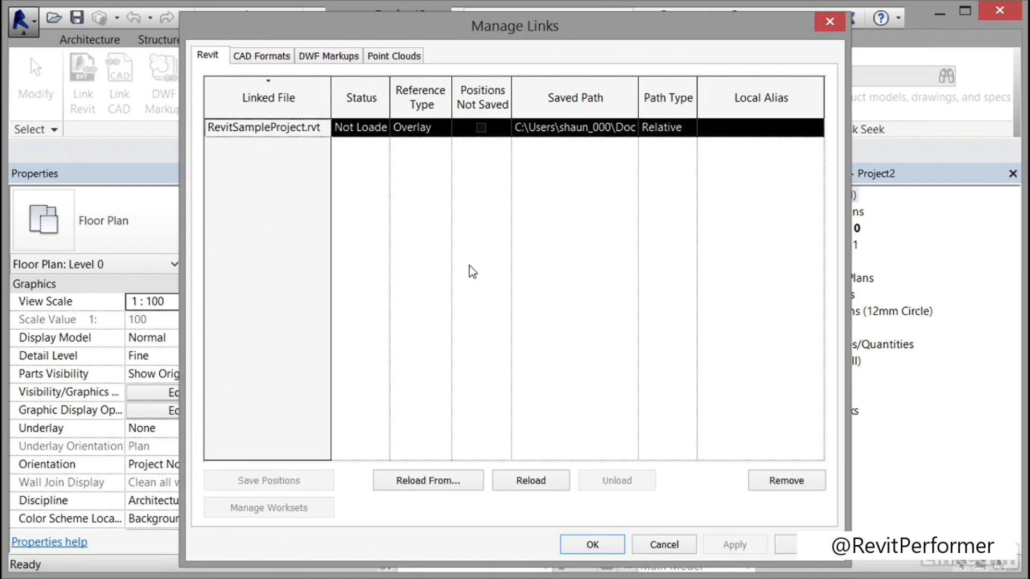
{"action": "left_click", "coordinate": [529, 481]}
{"action": "left_click", "coordinate": [593, 544]}
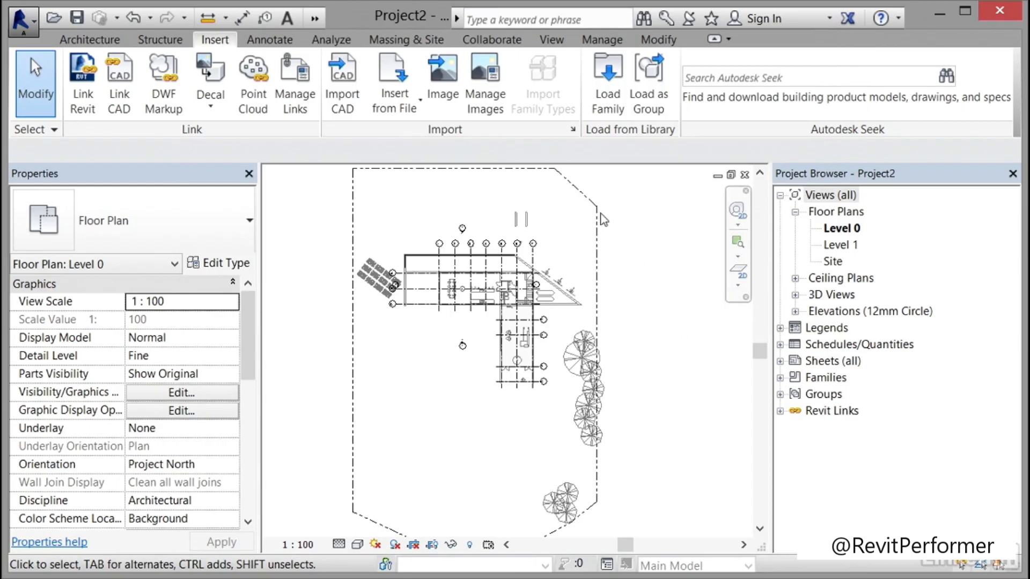
Step: Start Copy/Monitor on the linked model again, pick the long north wall with the Monitor tool, and finish
{"action": "left_click", "coordinate": [504, 45]}
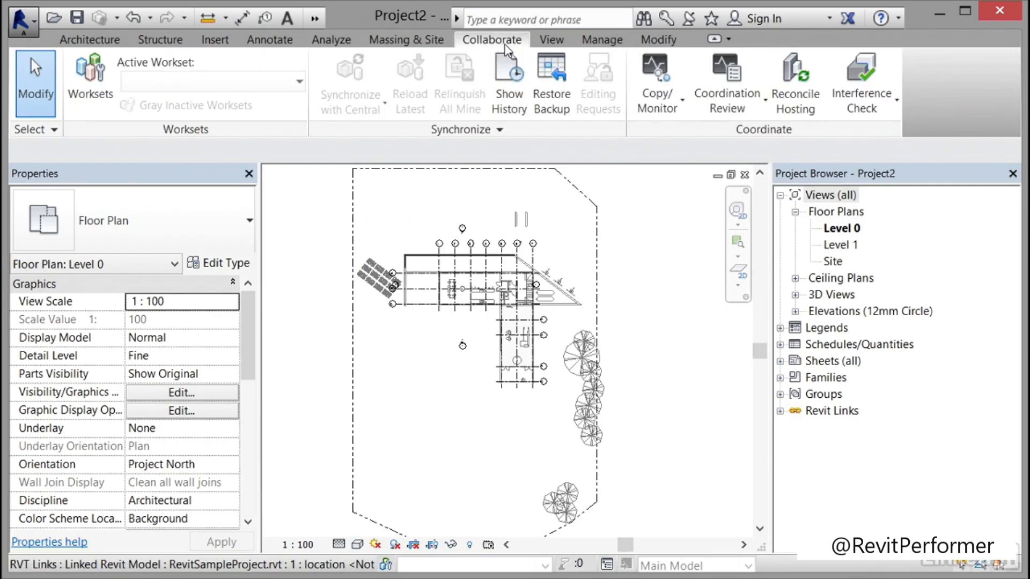
{"action": "left_click", "coordinate": [682, 105]}
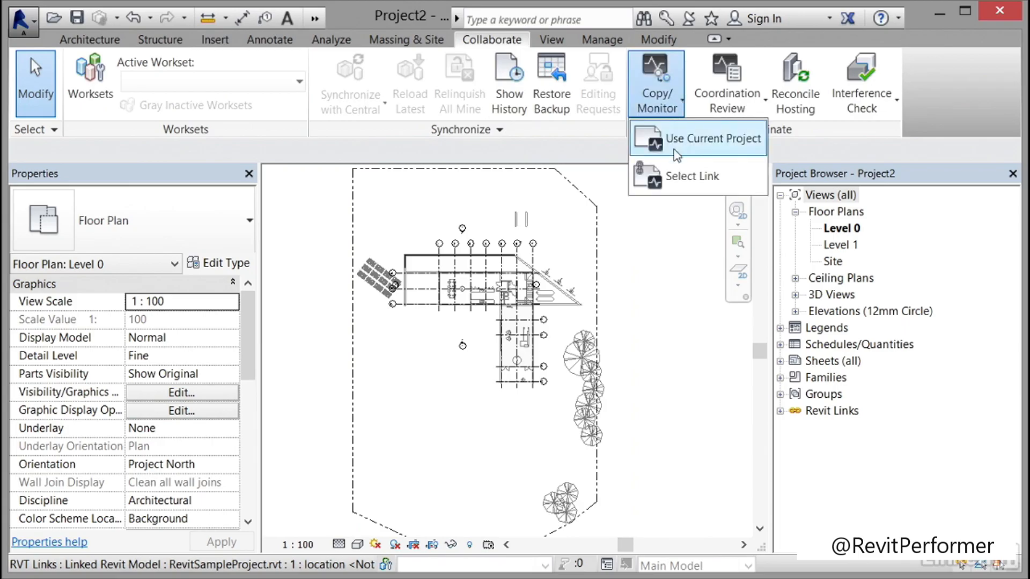
{"action": "left_click", "coordinate": [679, 177]}
{"action": "left_click", "coordinate": [604, 221]}
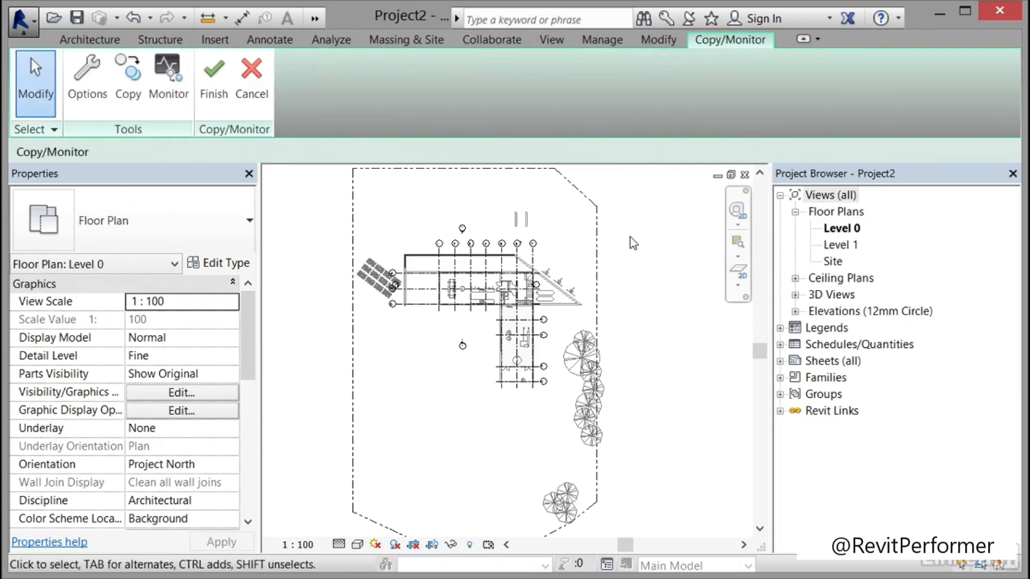
{"action": "left_click", "coordinate": [169, 86]}
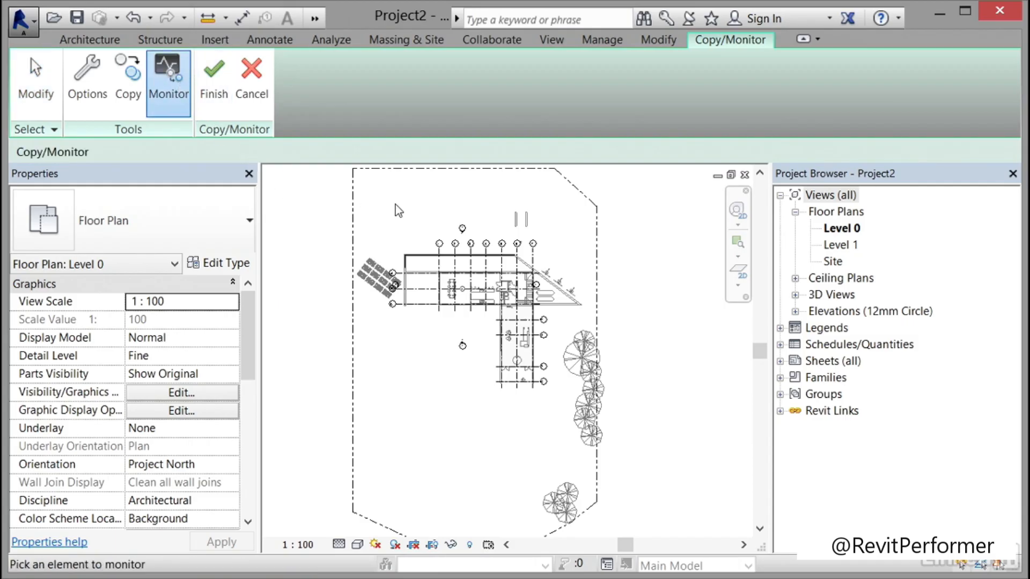
{"action": "left_click", "coordinate": [430, 262]}
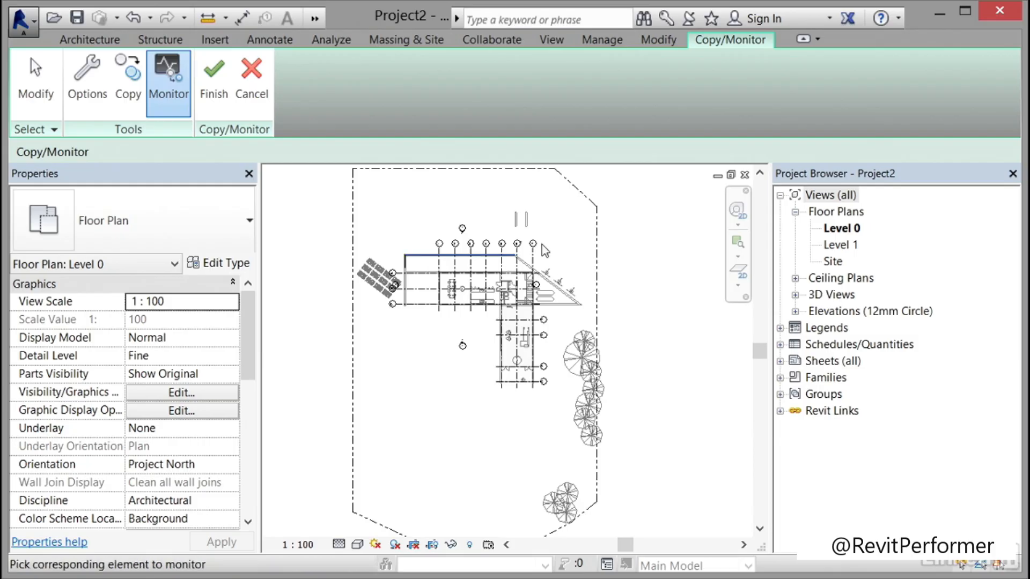
{"action": "left_click", "coordinate": [213, 80]}
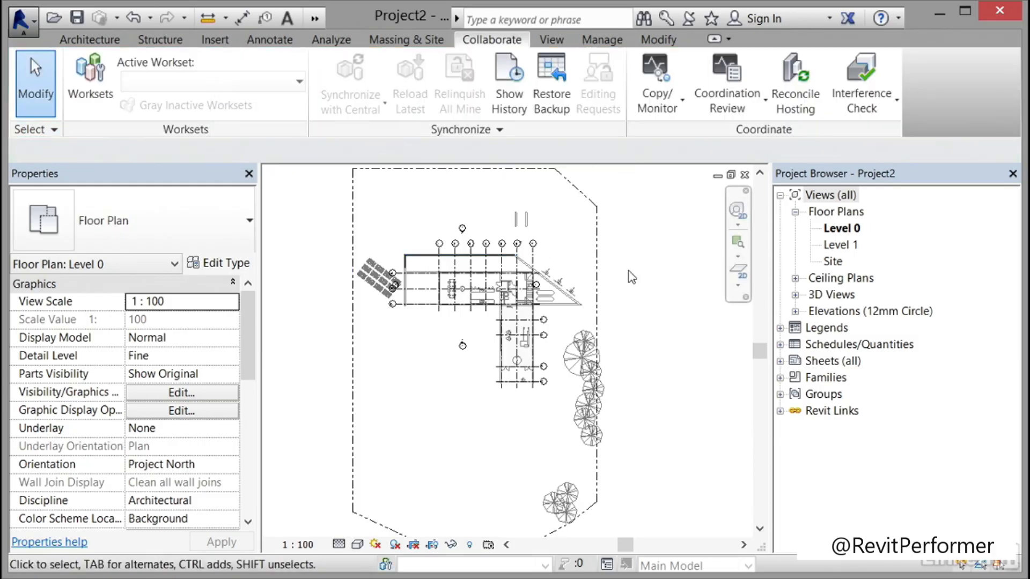
Step: Run a Coordination Review on the linked model, check its messages and elements, and apply and close it
{"action": "left_click", "coordinate": [765, 107]}
{"action": "left_click", "coordinate": [728, 177]}
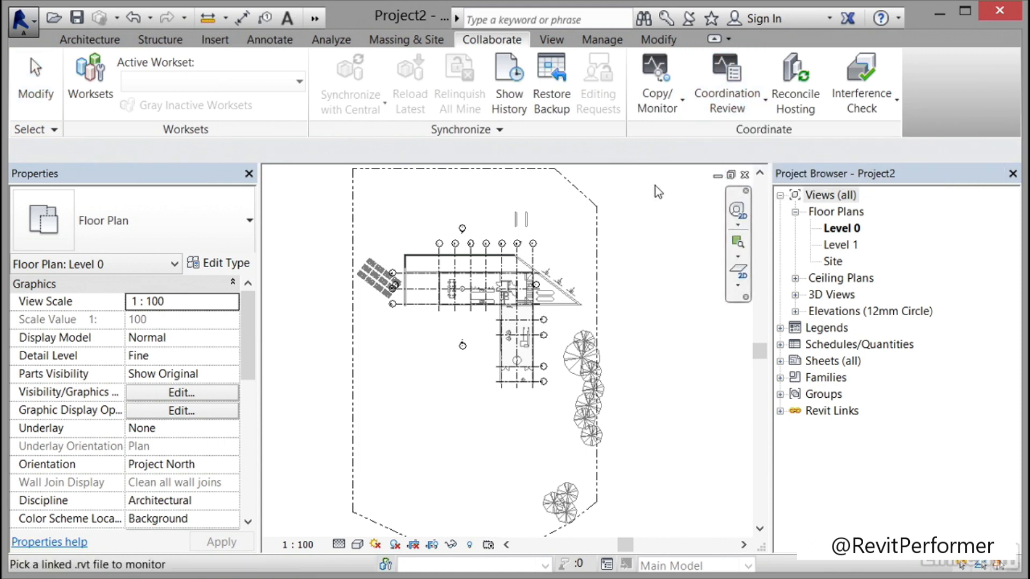
{"action": "left_click", "coordinate": [591, 207]}
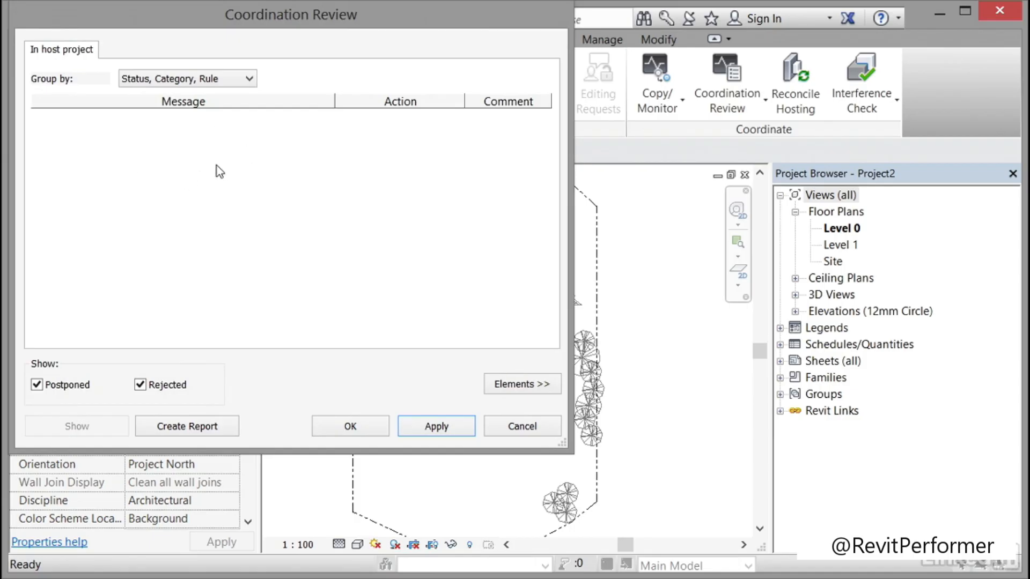
{"action": "left_click", "coordinate": [517, 385]}
{"action": "left_click", "coordinate": [433, 428]}
{"action": "left_click", "coordinate": [372, 427]}
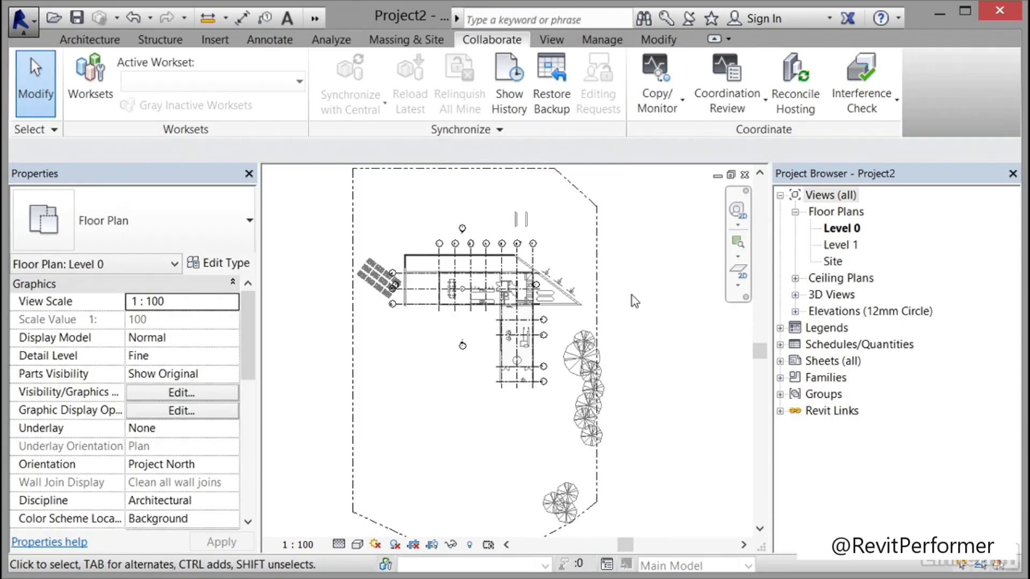
Step: Change the type of the copied long north wall to Fnd 440 Trench Blockwk
{"action": "left_click", "coordinate": [435, 256]}
{"action": "left_click", "coordinate": [256, 228]}
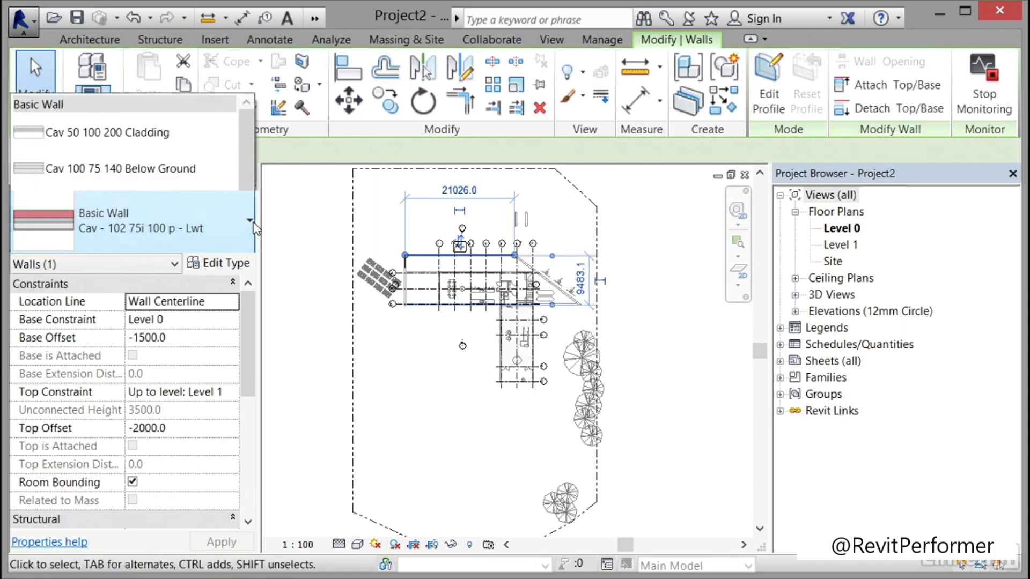
{"action": "scroll", "coordinate": [172, 127], "scroll_direction": "down", "scroll_amount": 1}
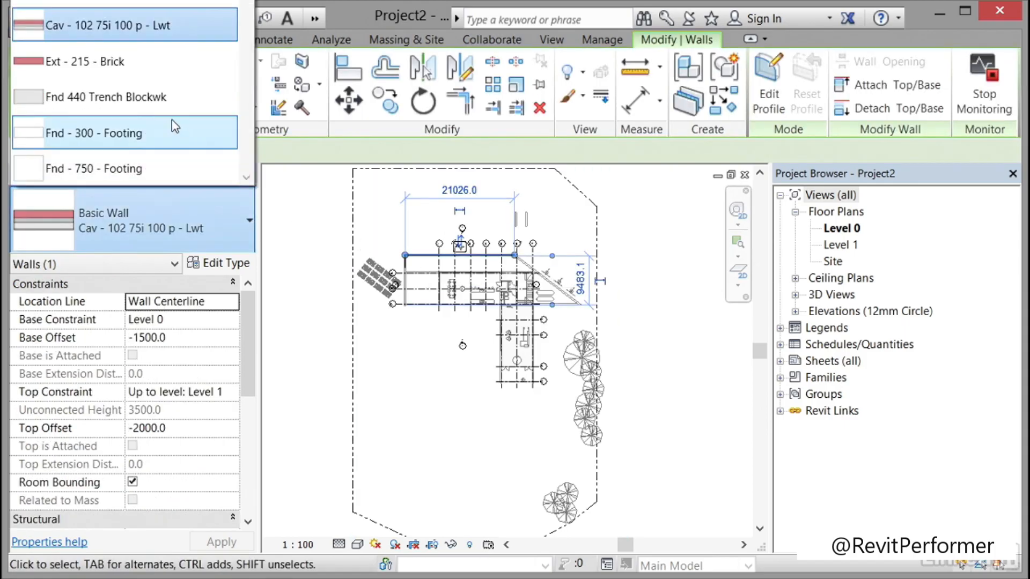
{"action": "left_click", "coordinate": [132, 105]}
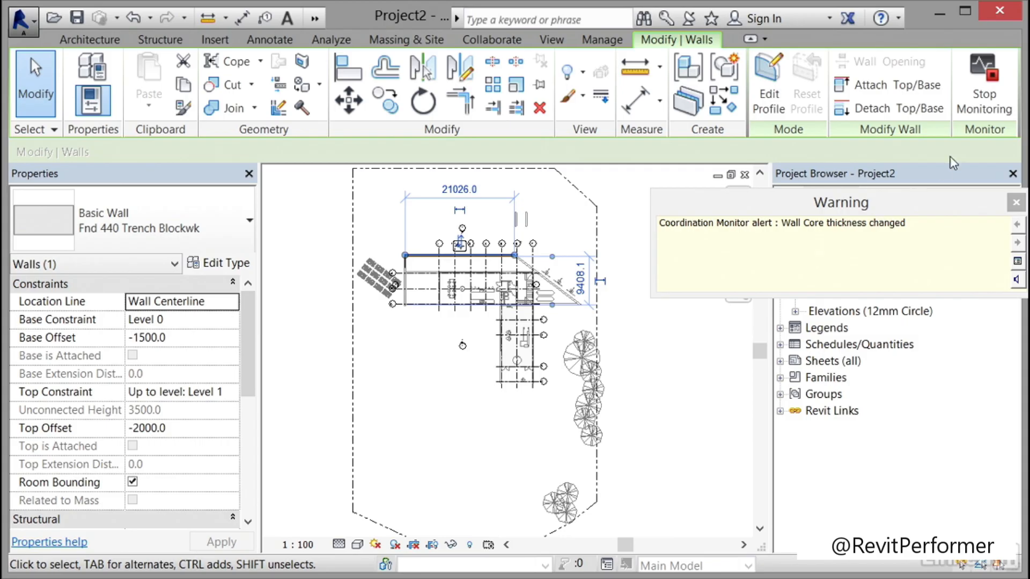
Step: Stop monitoring the copied long north wall
{"action": "left_click", "coordinate": [985, 112]}
{"action": "left_click", "coordinate": [985, 112]}
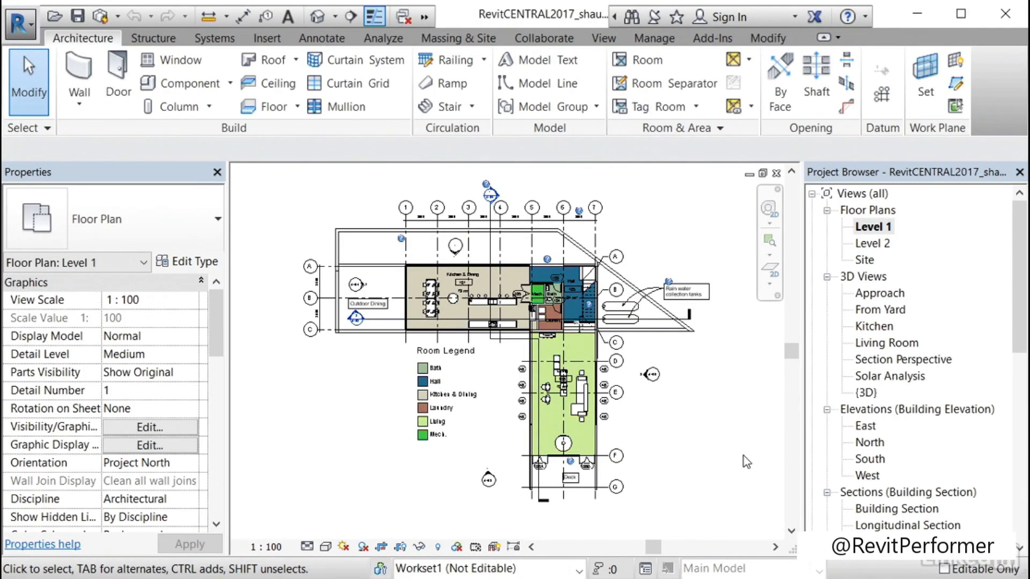
Step: Review the Worksharing Display Settings for Checkout Status, Owners, Model Updates and Worksets, and close the dialog
{"action": "left_click", "coordinate": [457, 548]}
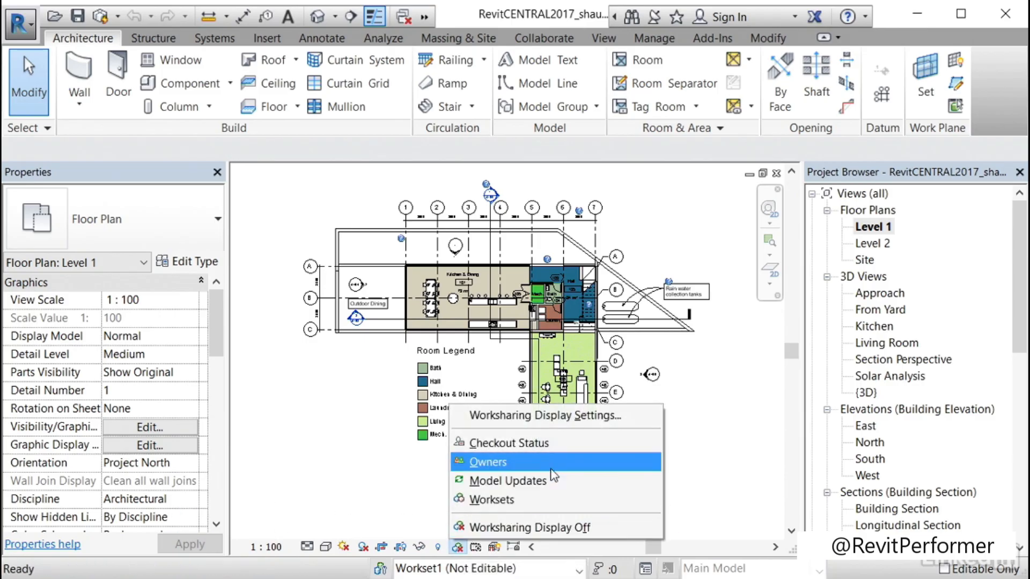
{"action": "left_click", "coordinate": [588, 426]}
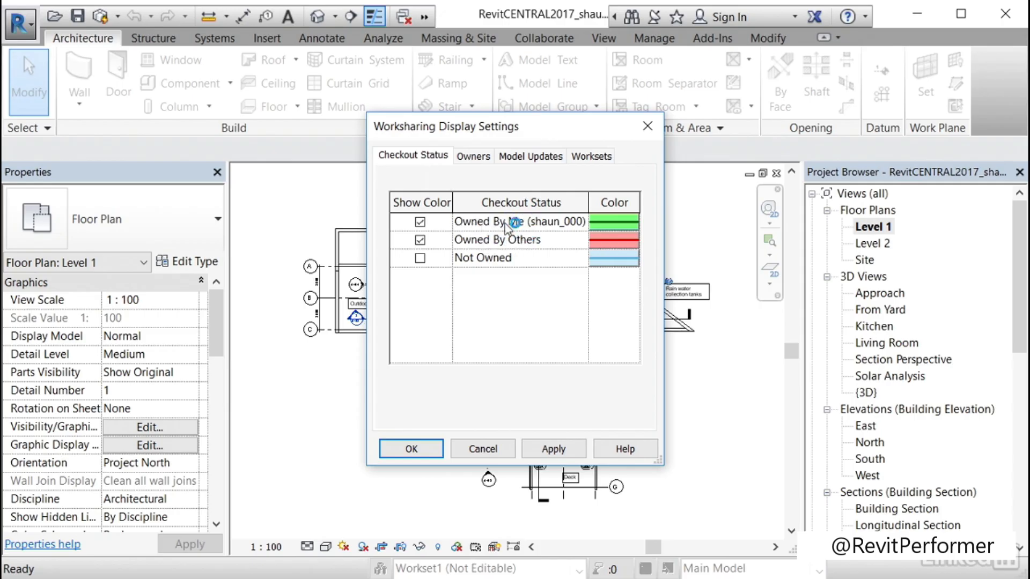
{"action": "left_click", "coordinate": [475, 157]}
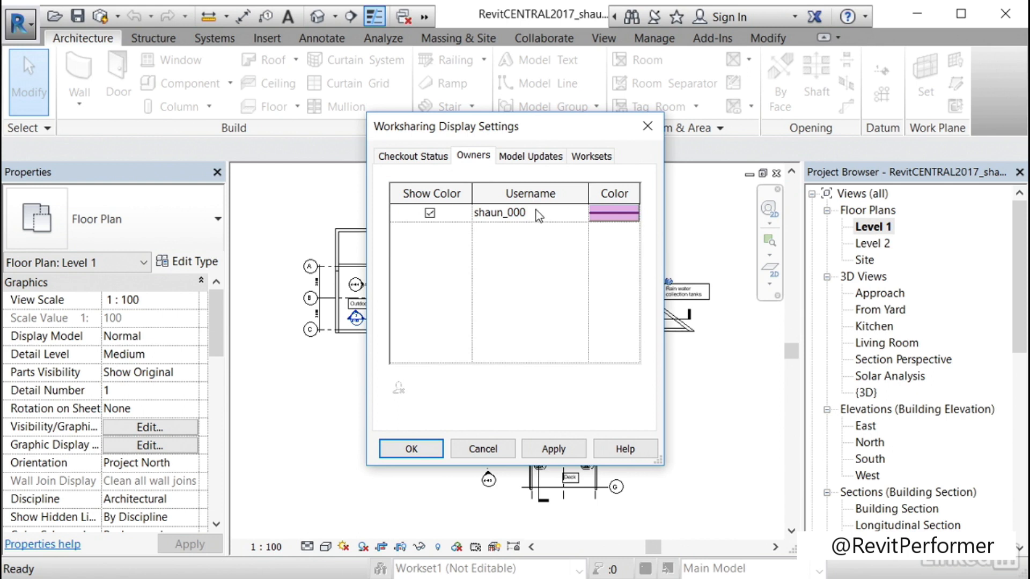
{"action": "left_click", "coordinate": [533, 157]}
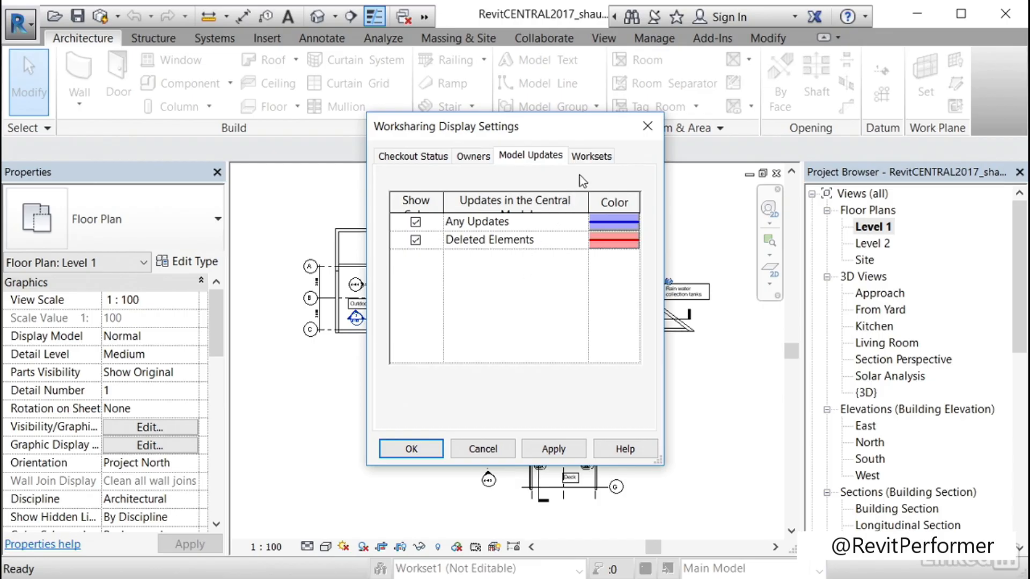
{"action": "left_click", "coordinate": [590, 156]}
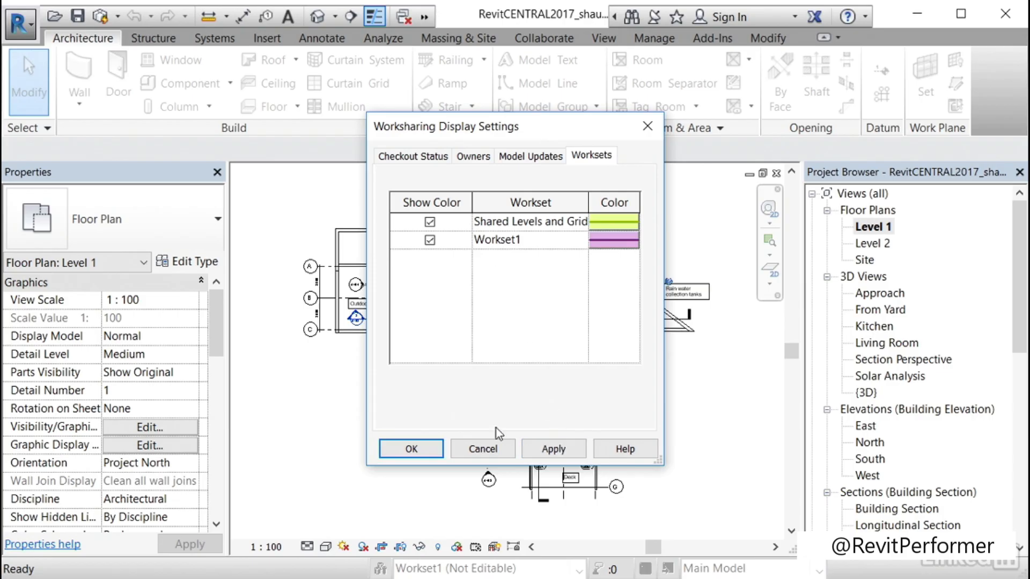
{"action": "left_click", "coordinate": [413, 449]}
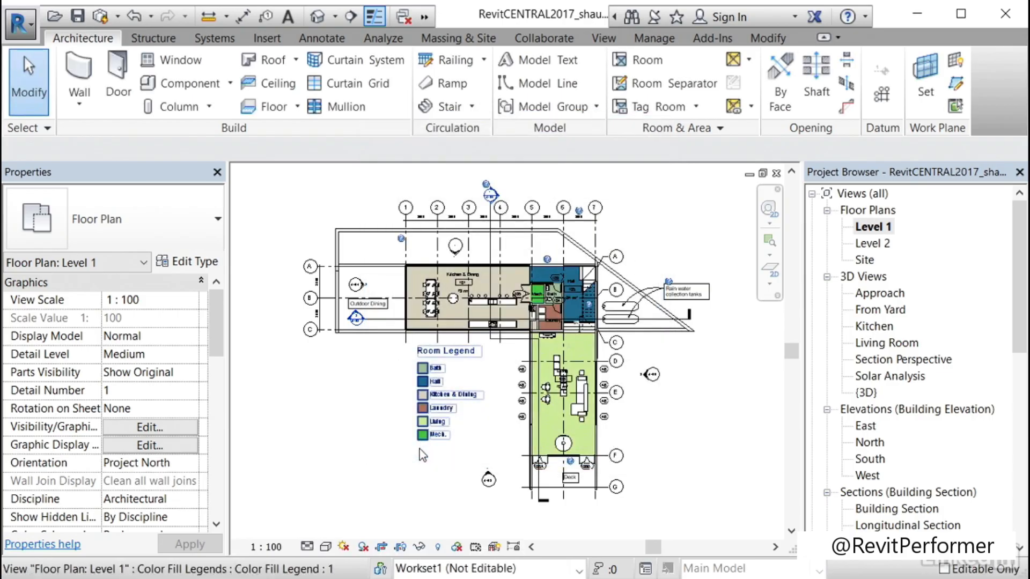
Step: Show the Level 1 floor plan with the Owners worksharing display and make Workset1 editable
{"action": "left_click", "coordinate": [457, 547]}
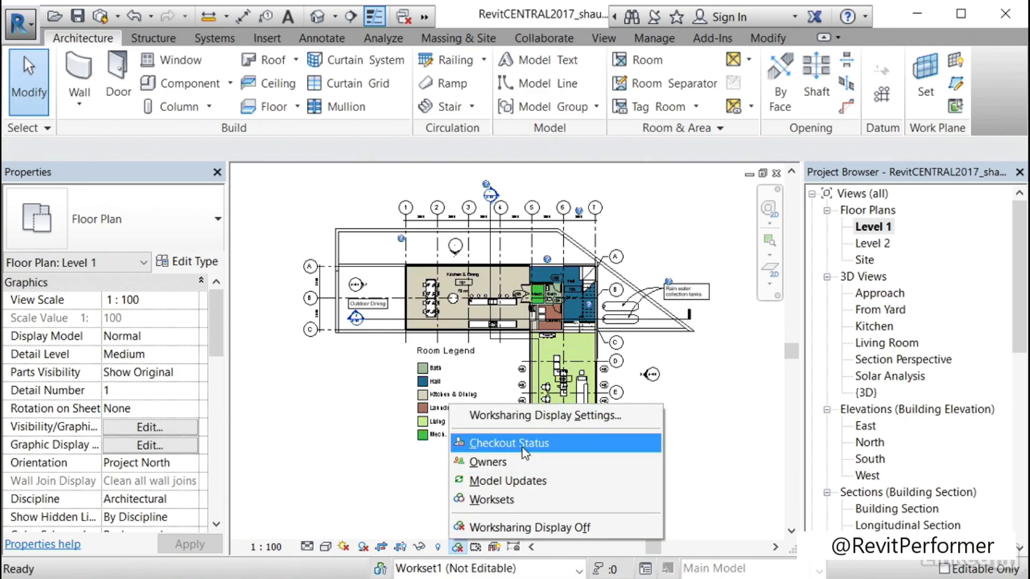
{"action": "left_click", "coordinate": [494, 462]}
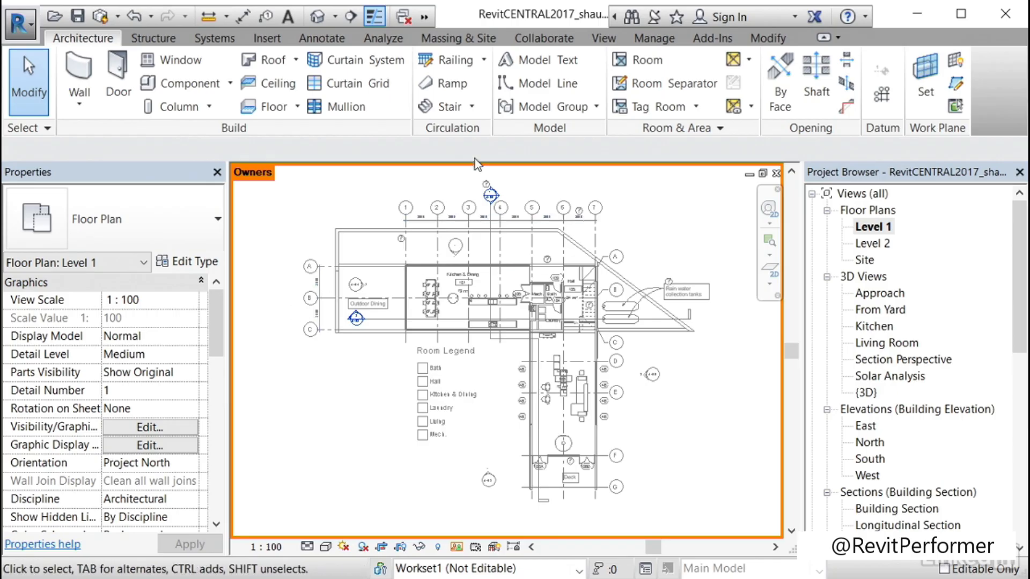
{"action": "left_click", "coordinate": [547, 38]}
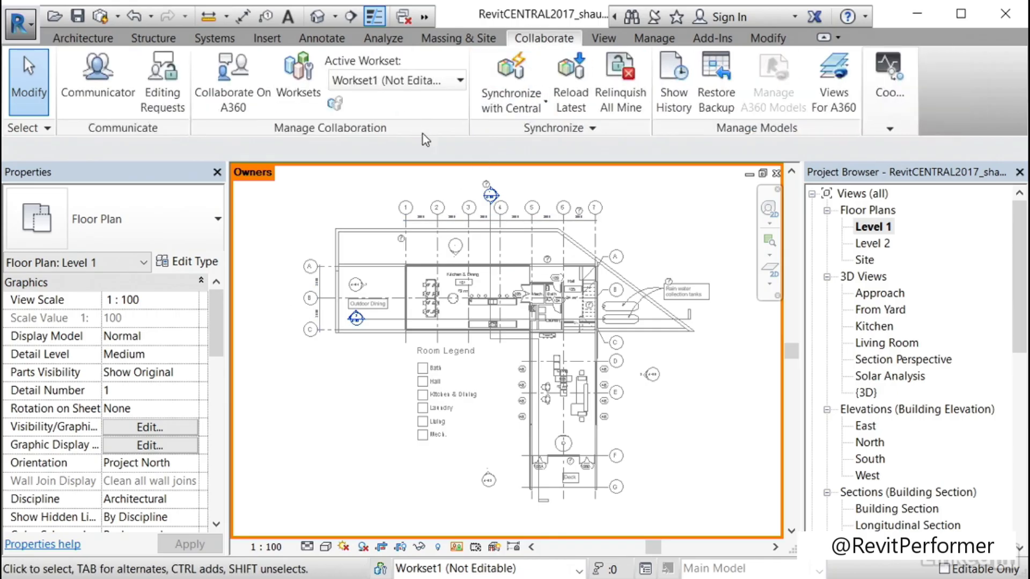
{"action": "left_click", "coordinate": [298, 95]}
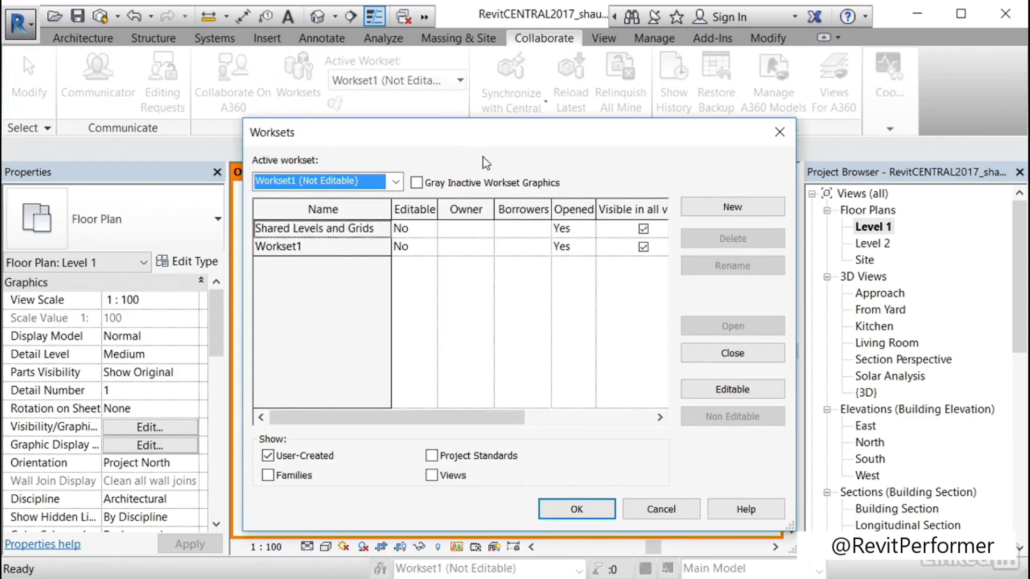
{"action": "left_click", "coordinate": [407, 251]}
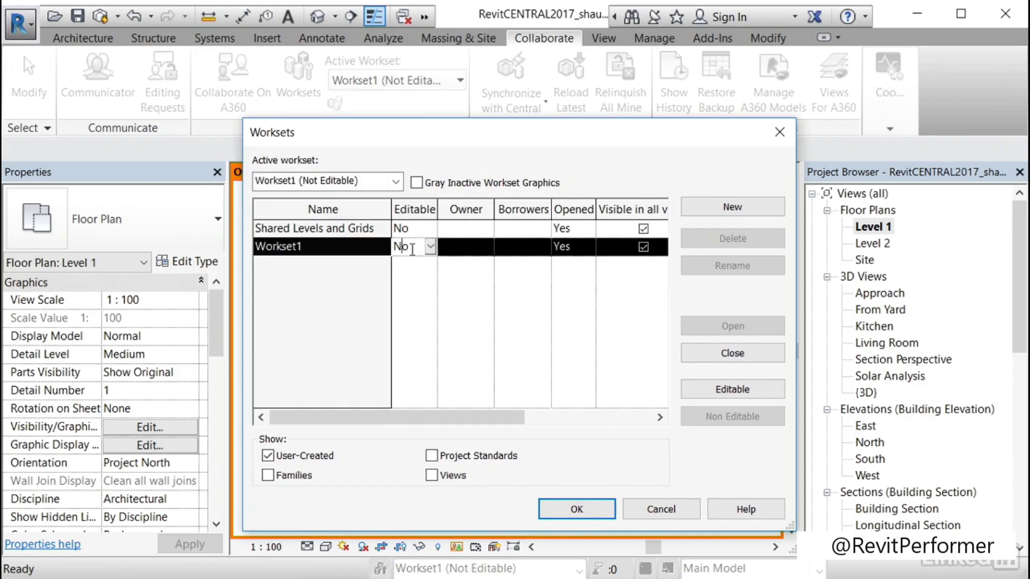
{"action": "left_click", "coordinate": [430, 248]}
{"action": "left_click", "coordinate": [416, 264]}
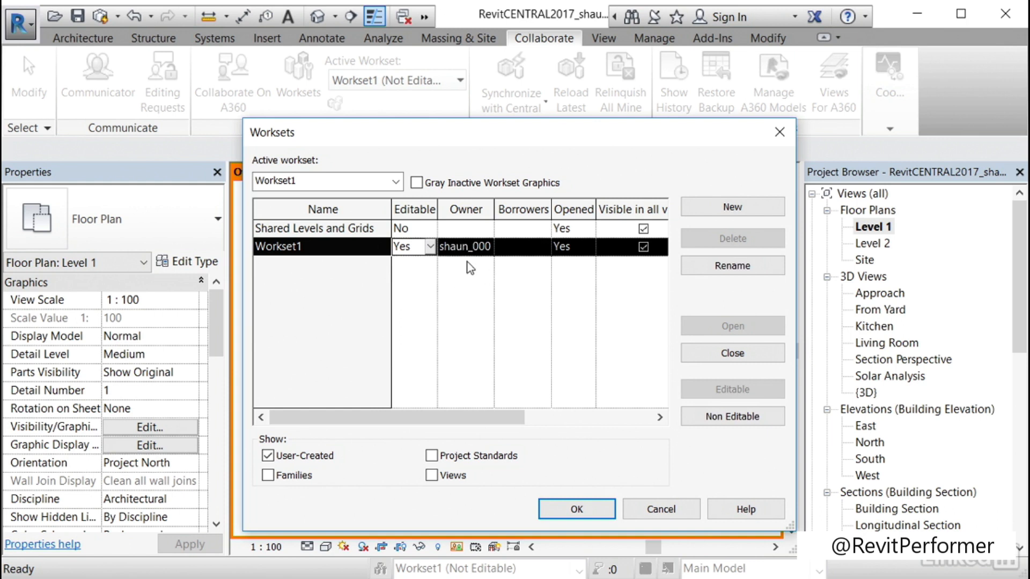
{"action": "left_click", "coordinate": [576, 508]}
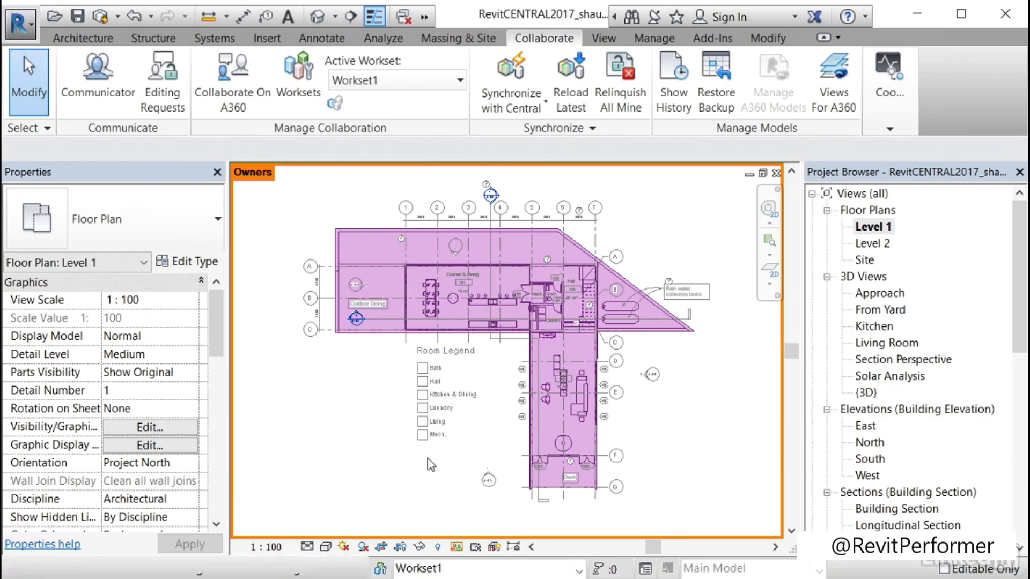
Step: Check the colour assigned to the workset owner in the Worksharing Display Settings and close them
{"action": "left_click", "coordinate": [457, 548]}
{"action": "left_click", "coordinate": [539, 422]}
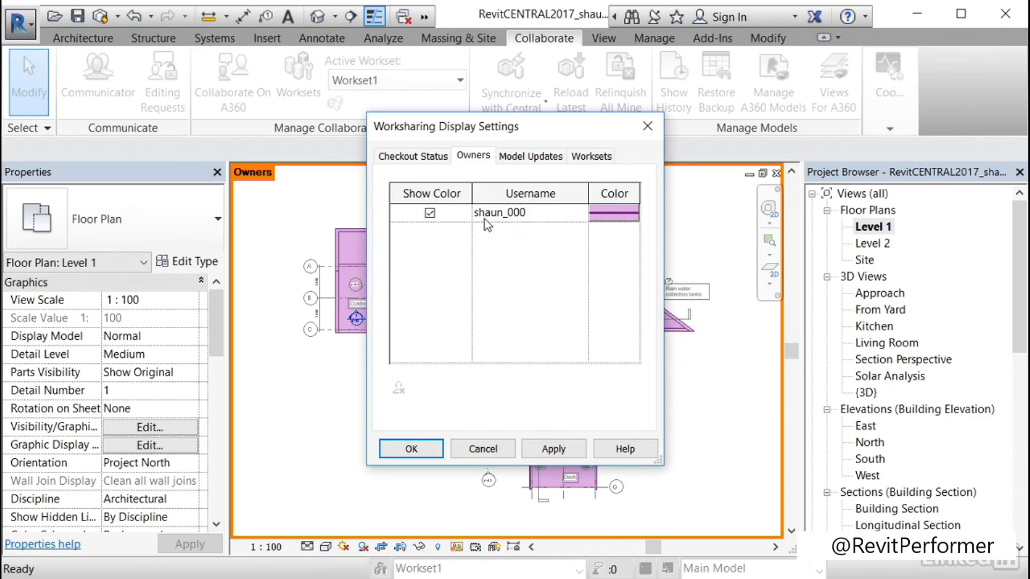
{"action": "left_click", "coordinate": [442, 450]}
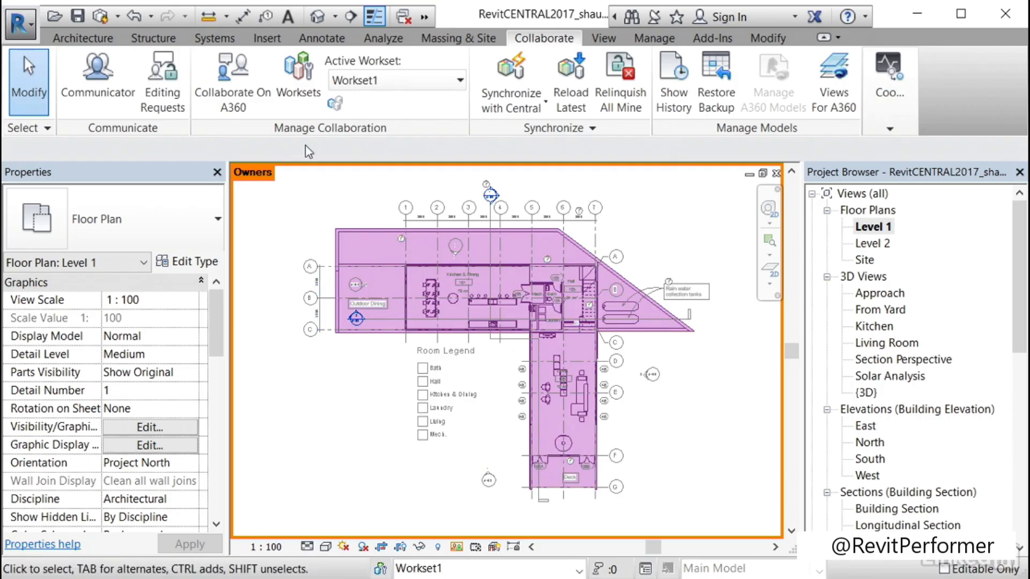
Step: Set Workset1's Editable value to No and turn off the worksharing display in the Level 1 floor plan
{"action": "left_click", "coordinate": [299, 92]}
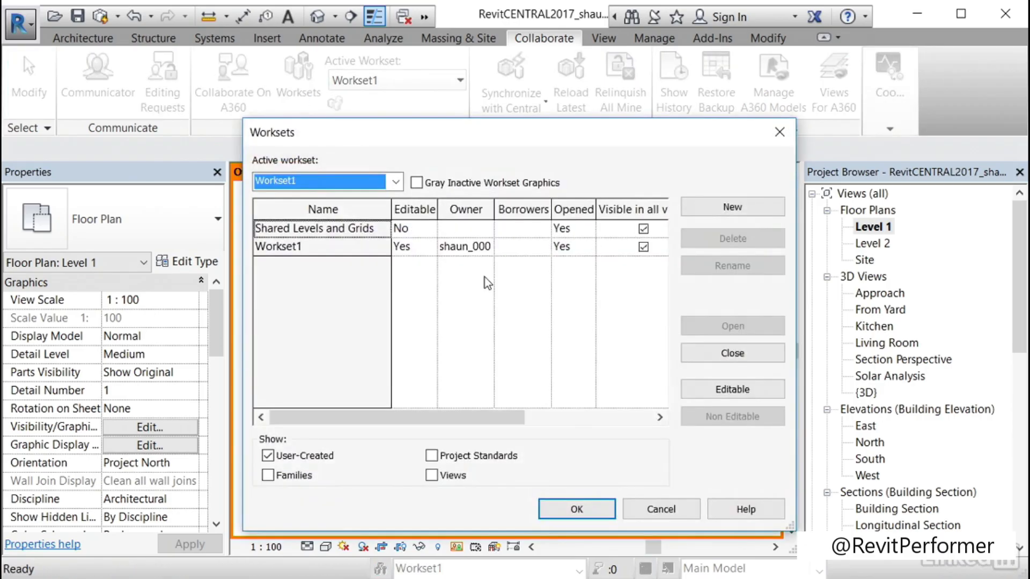
{"action": "left_click", "coordinate": [421, 248]}
{"action": "left_click", "coordinate": [431, 248]}
{"action": "left_click", "coordinate": [416, 279]}
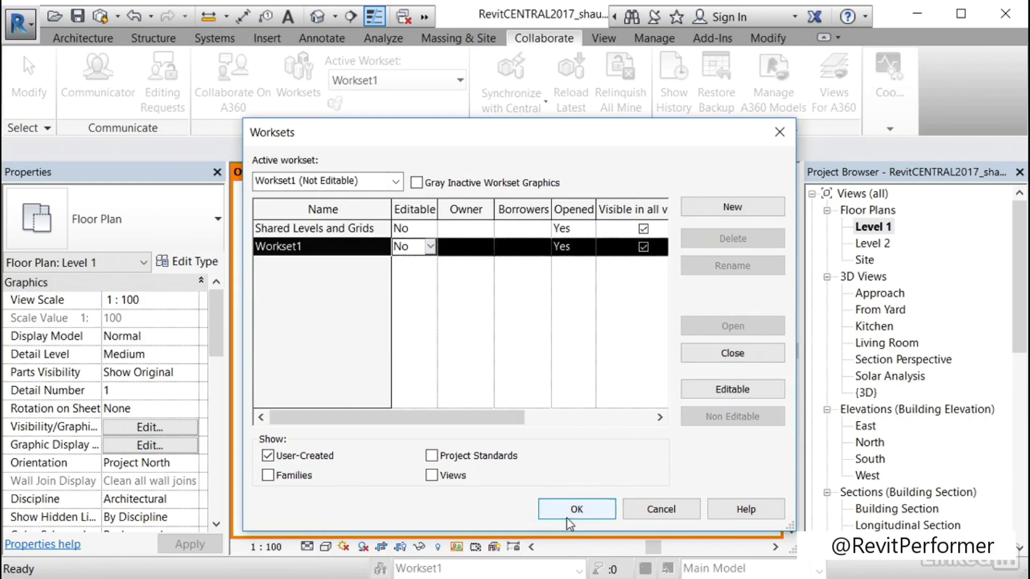
{"action": "left_click", "coordinate": [569, 510]}
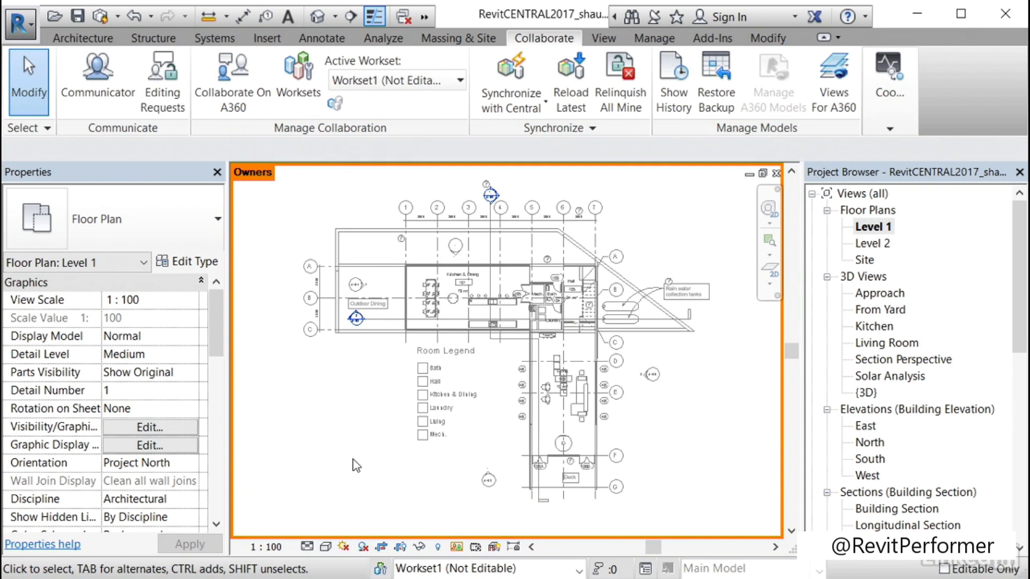
{"action": "left_click", "coordinate": [456, 548]}
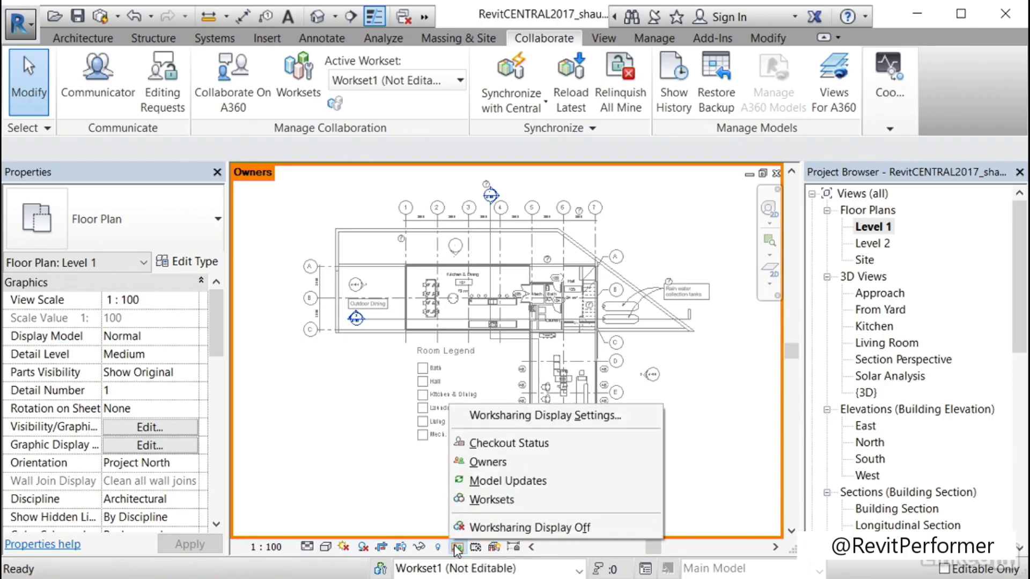
{"action": "left_click", "coordinate": [481, 528]}
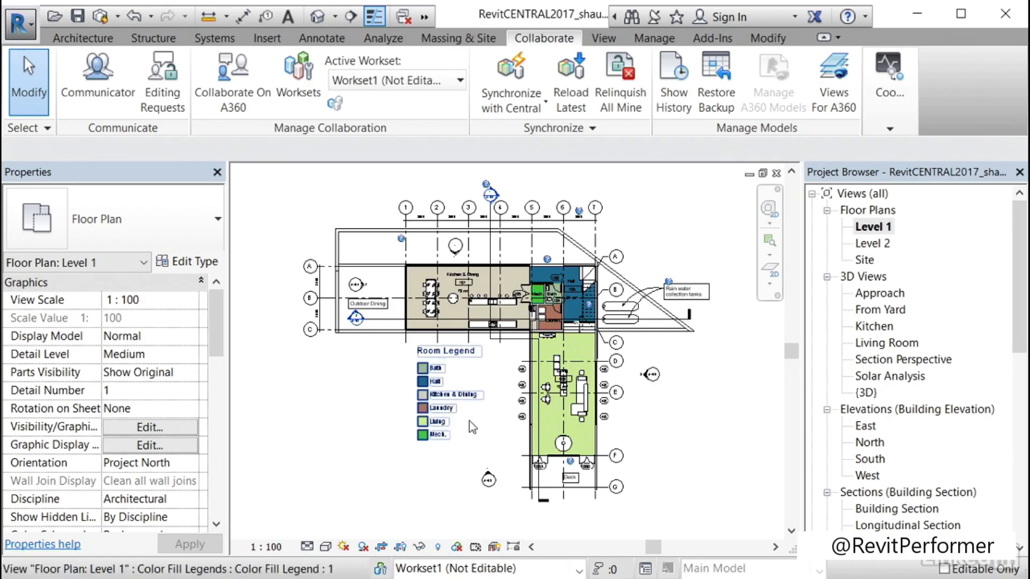
Step: Open the {3D} view and set its visual style to Hidden Line
{"action": "double_click", "coordinate": [867, 393]}
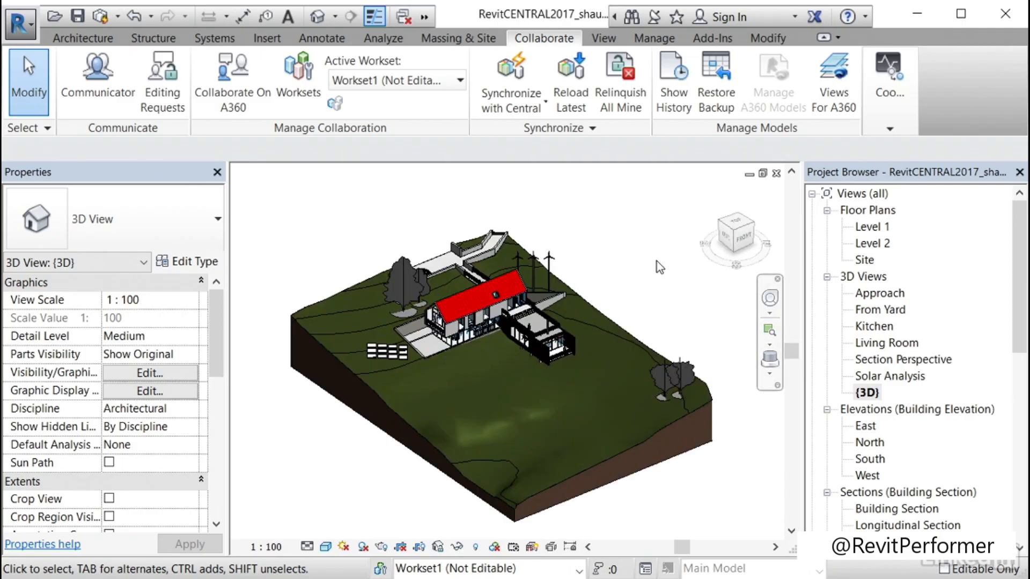
{"action": "left_click", "coordinate": [326, 547]}
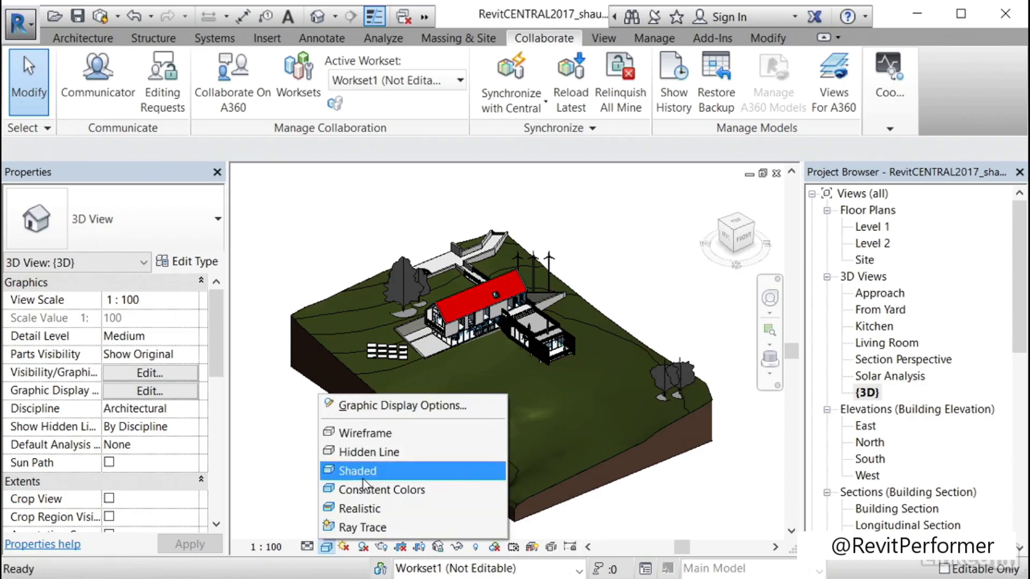
{"action": "left_click", "coordinate": [367, 455]}
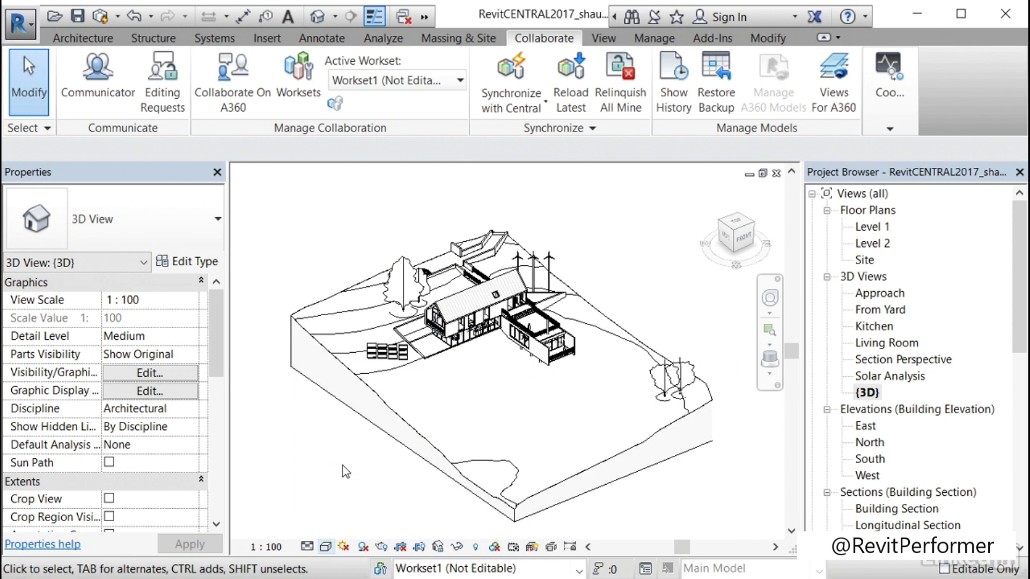
Step: Show the {3D} view with the Owners worksharing display and set Workset1's Editable value to Yes
{"action": "left_click", "coordinate": [494, 547]}
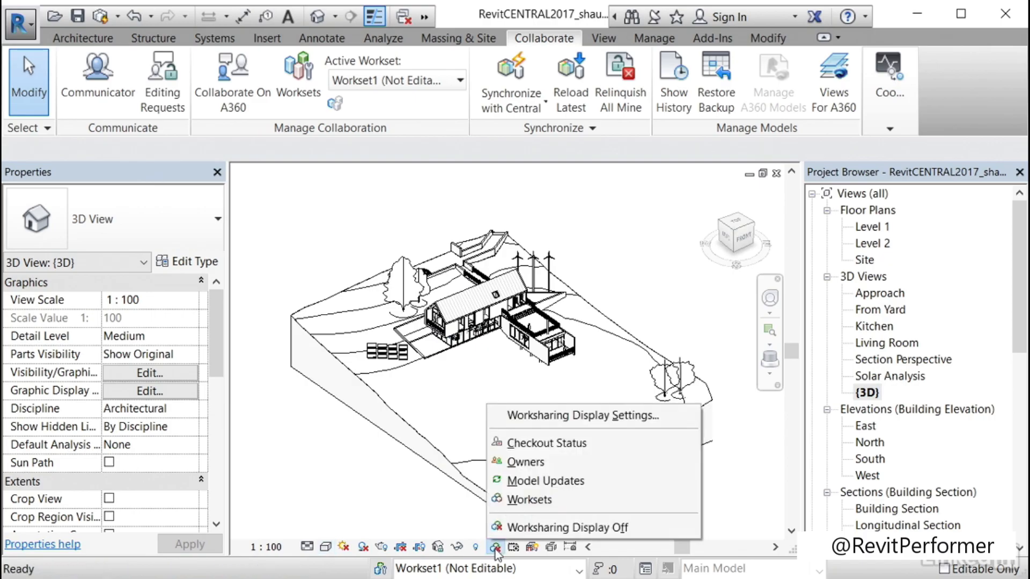
{"action": "left_click", "coordinate": [529, 464]}
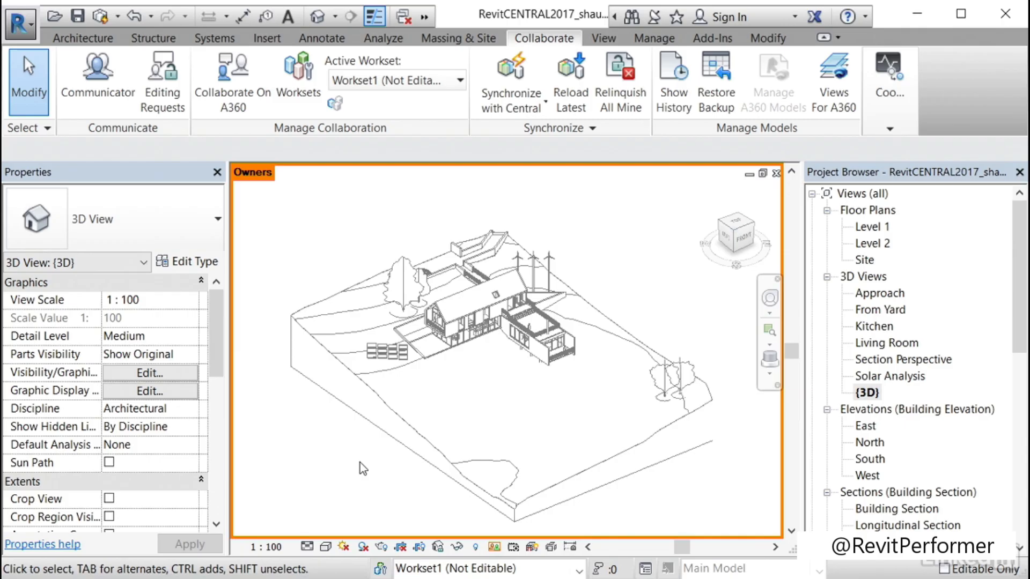
{"action": "left_click", "coordinate": [298, 95]}
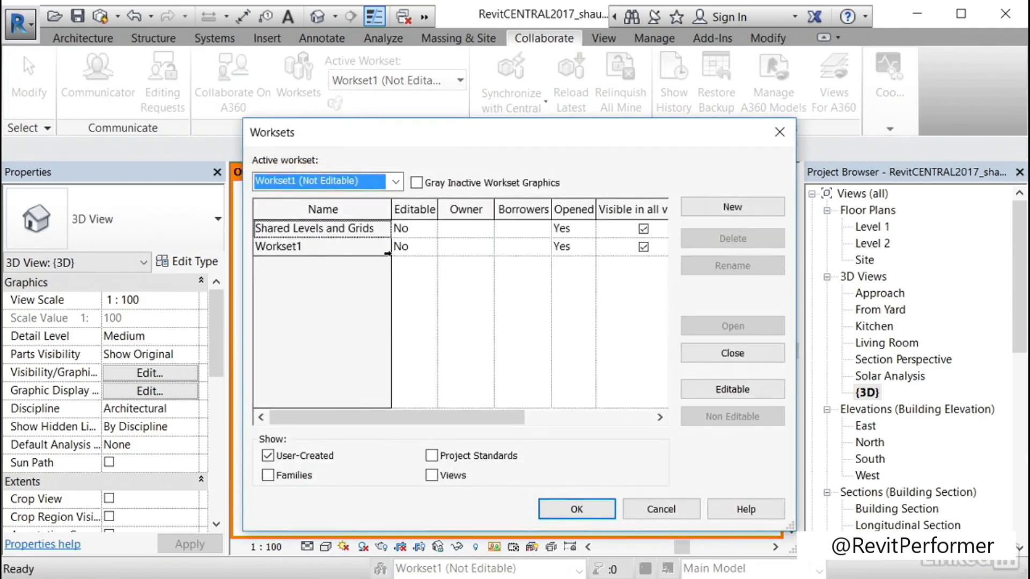
{"action": "left_click", "coordinate": [420, 250]}
{"action": "left_click", "coordinate": [430, 248]}
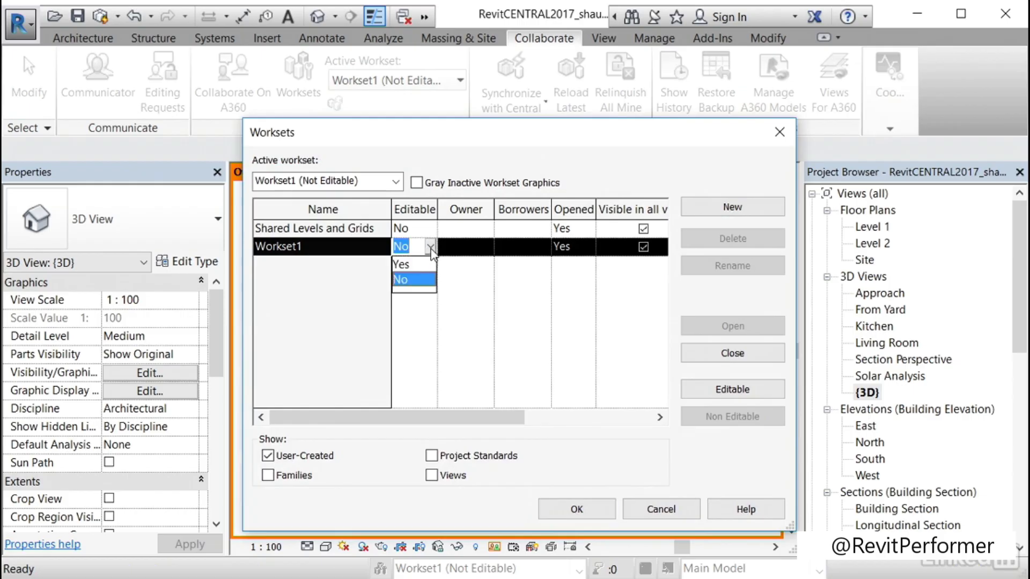
{"action": "left_click", "coordinate": [410, 267]}
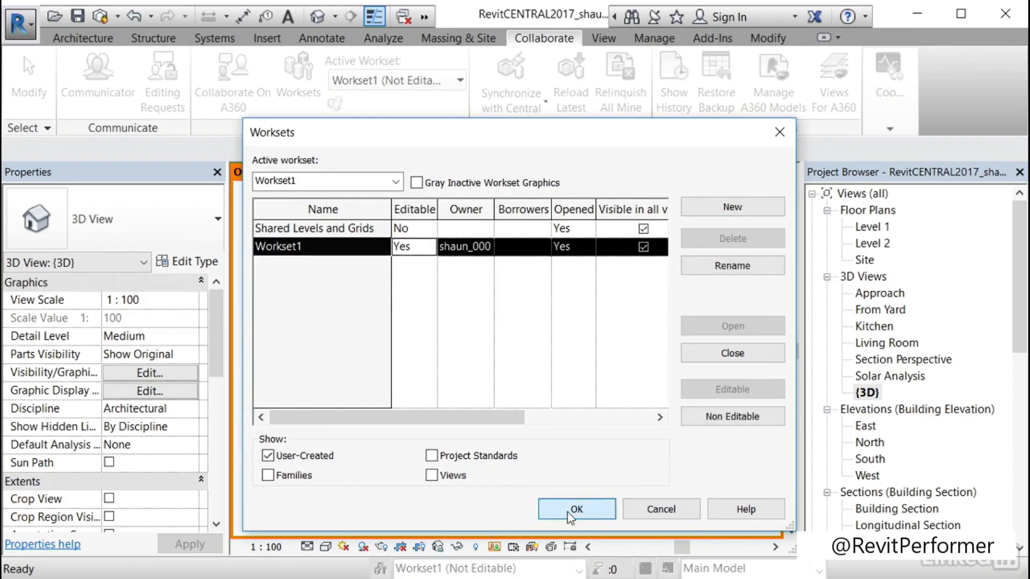
{"action": "left_click", "coordinate": [567, 510]}
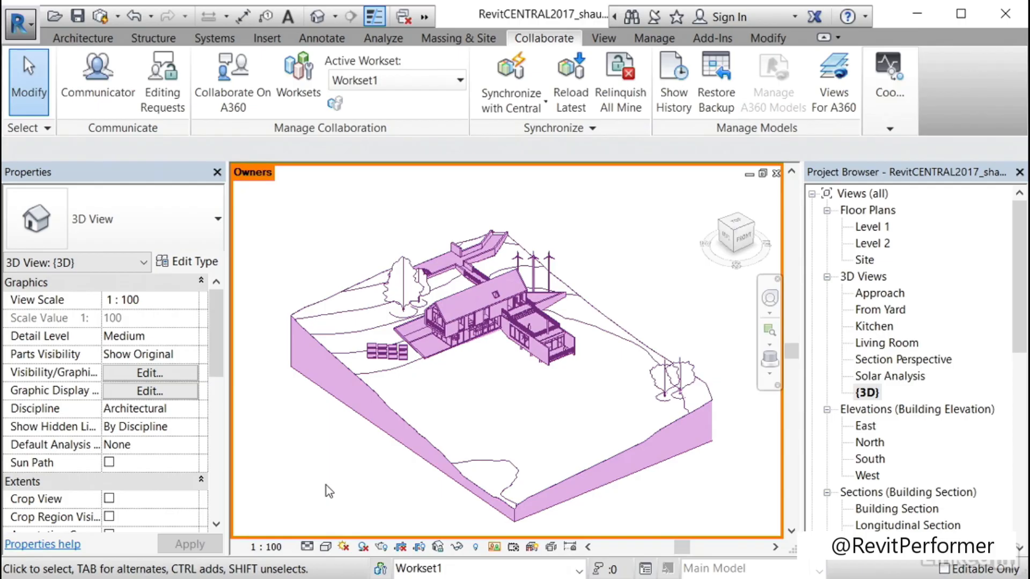
Step: Set Workset1's Editable value to No in the Worksets dialog
{"action": "left_click", "coordinate": [298, 81]}
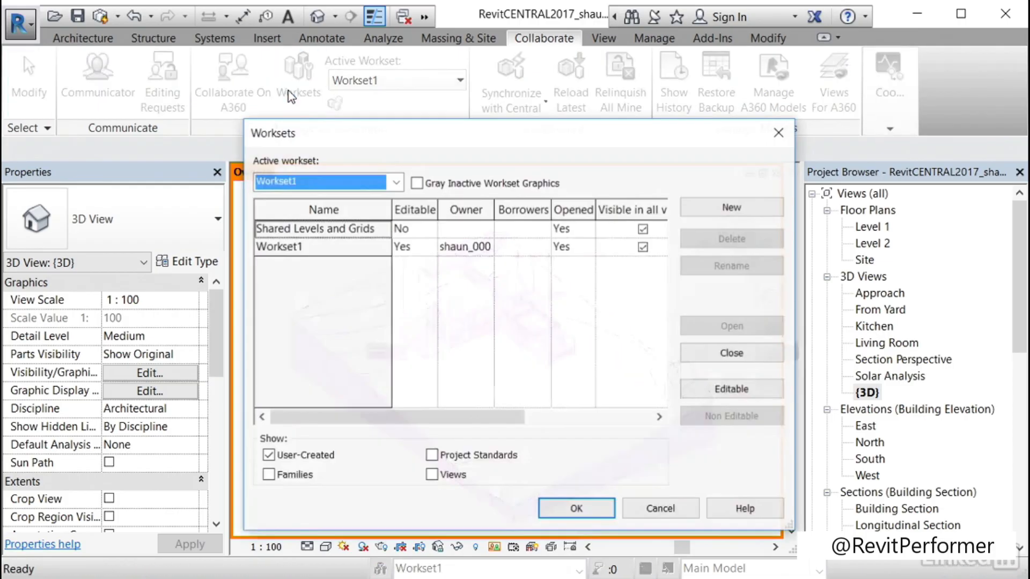
{"action": "left_click", "coordinate": [420, 246]}
{"action": "left_click", "coordinate": [430, 247]}
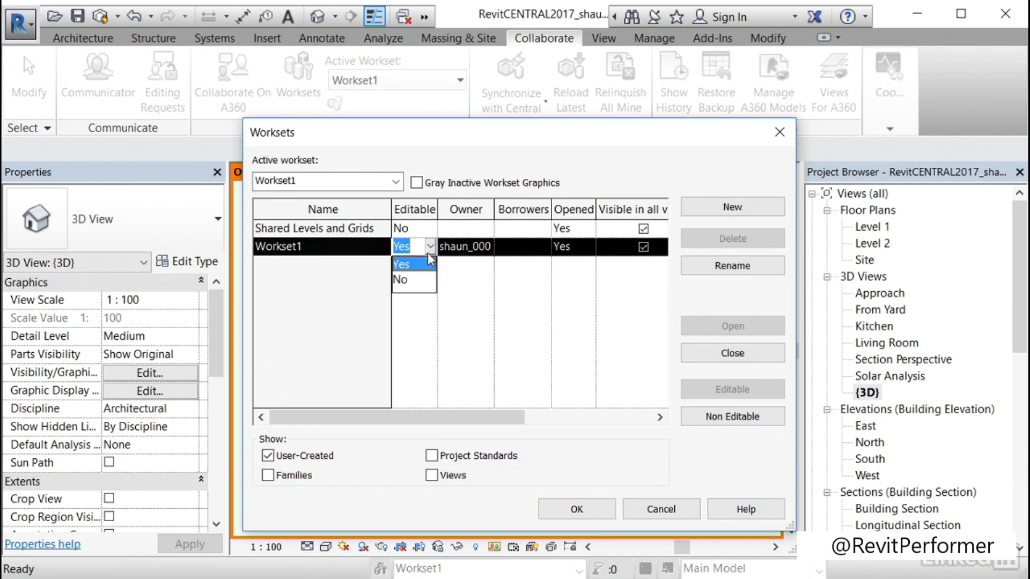
{"action": "left_click", "coordinate": [420, 281]}
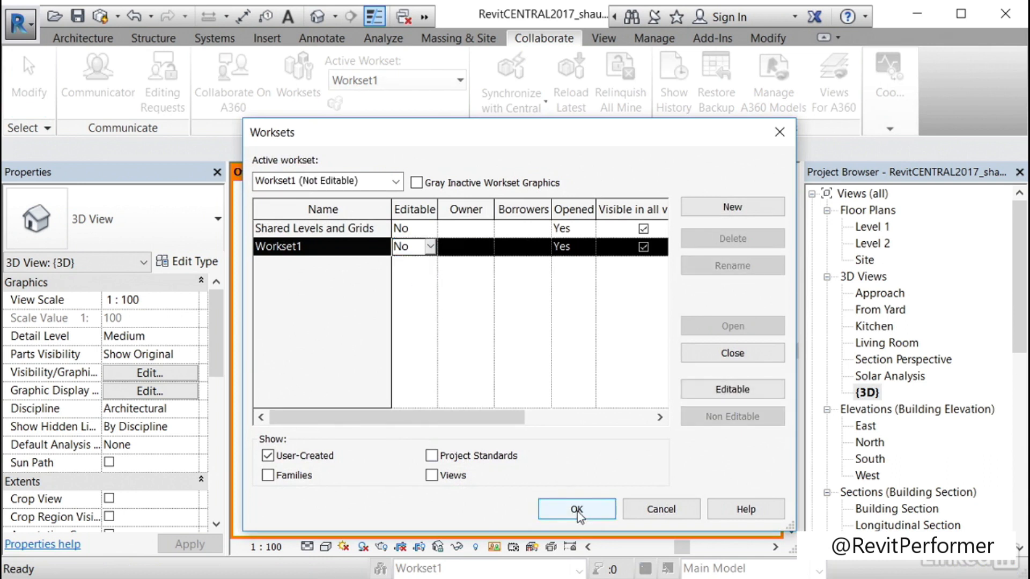
{"action": "left_click", "coordinate": [578, 509]}
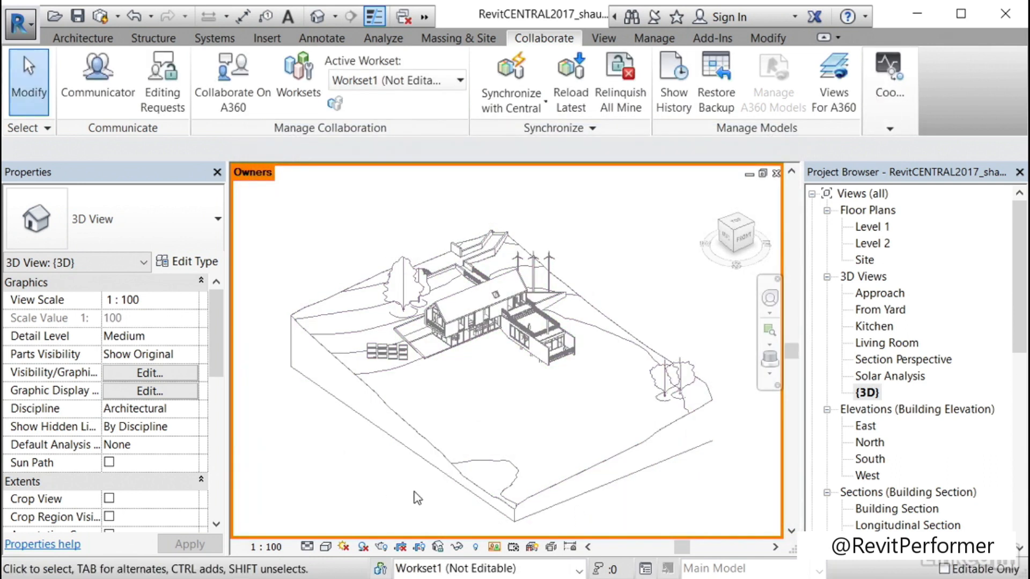
Step: Cycle the {3D} view through the Worksets, Model Updates and Checkout Status worksharing displays
{"action": "left_click", "coordinate": [494, 547]}
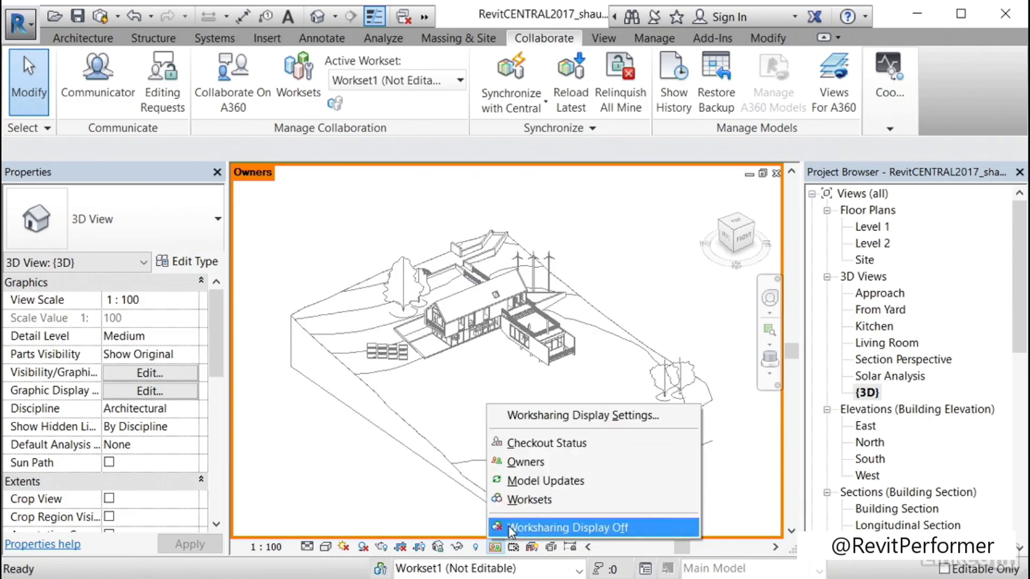
{"action": "left_click", "coordinate": [504, 497]}
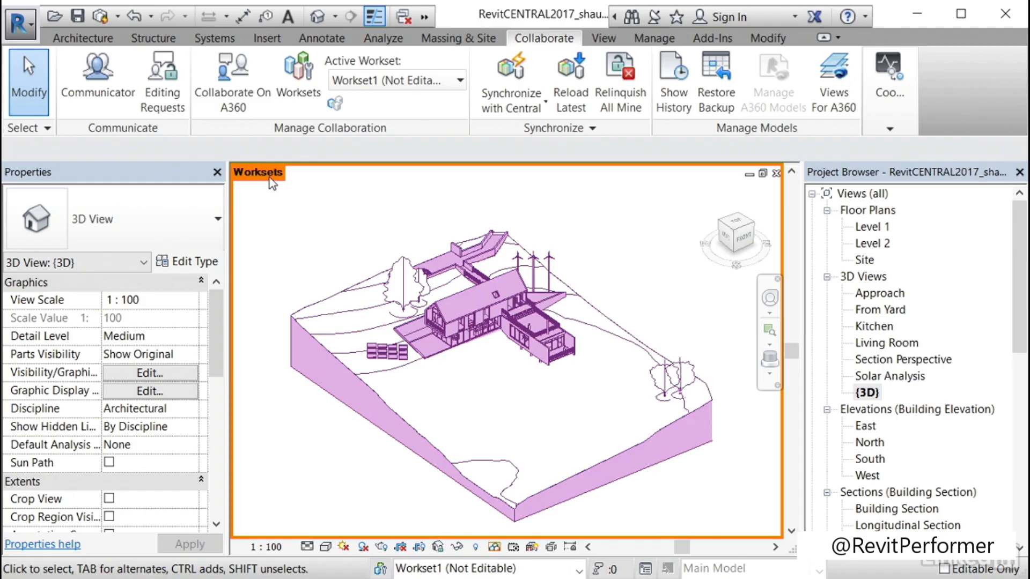
{"action": "left_click", "coordinate": [494, 547]}
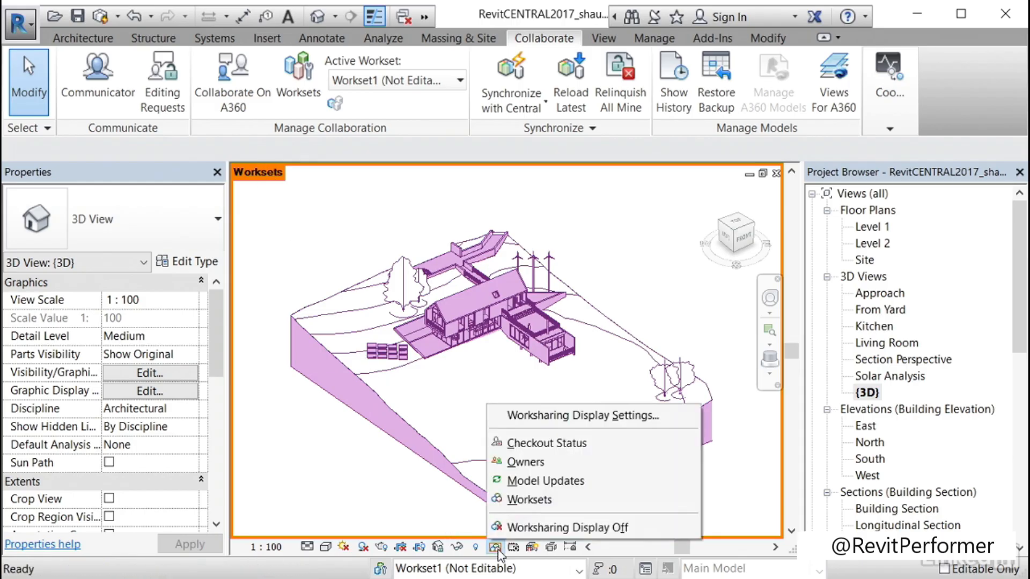
{"action": "left_click", "coordinate": [545, 487]}
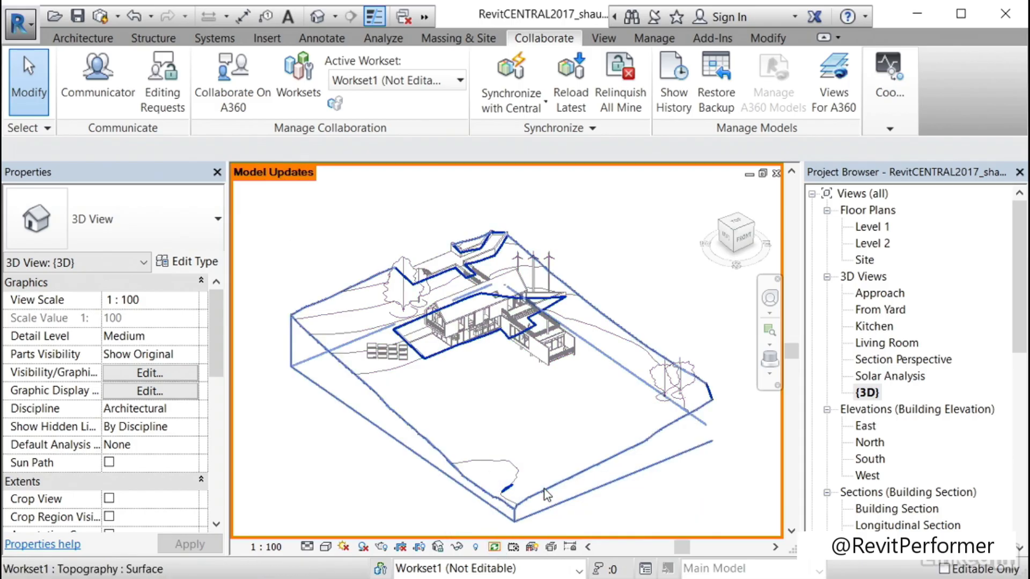
{"action": "left_click", "coordinate": [491, 548]}
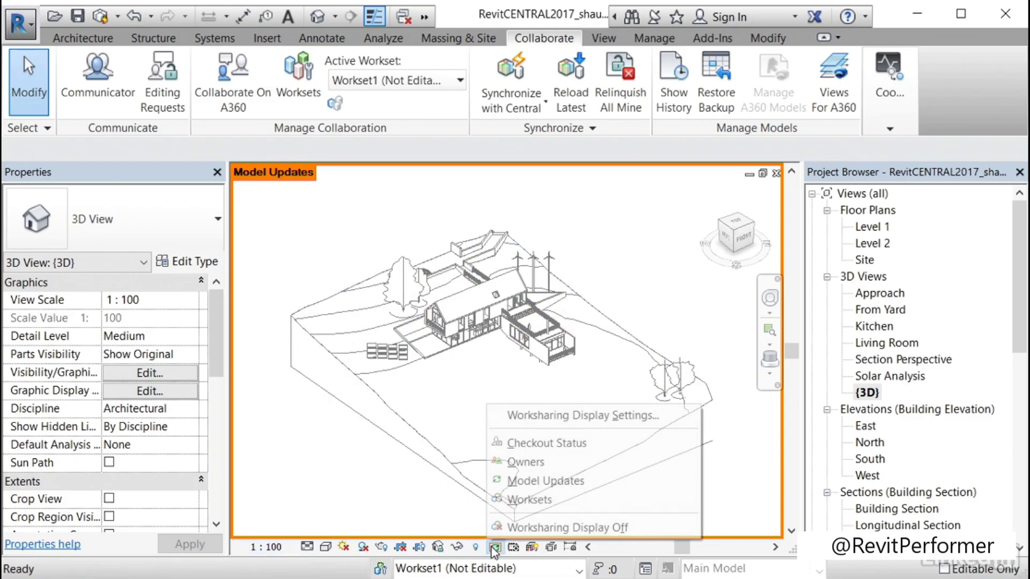
{"action": "left_click", "coordinate": [552, 450]}
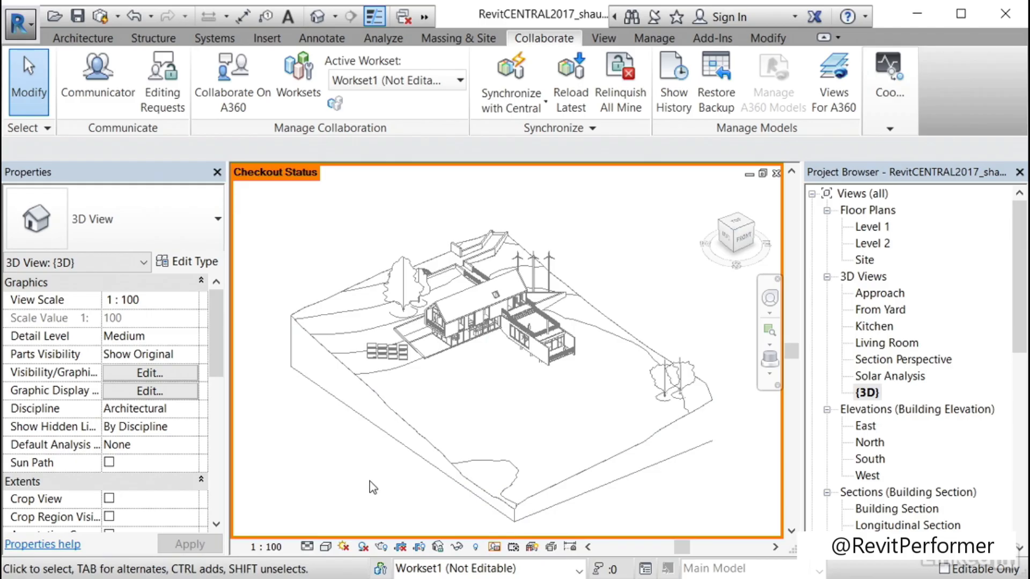
Step: Turn off the worksharing display in the {3D} view and set its visual style to Shaded
{"action": "left_click", "coordinate": [494, 549]}
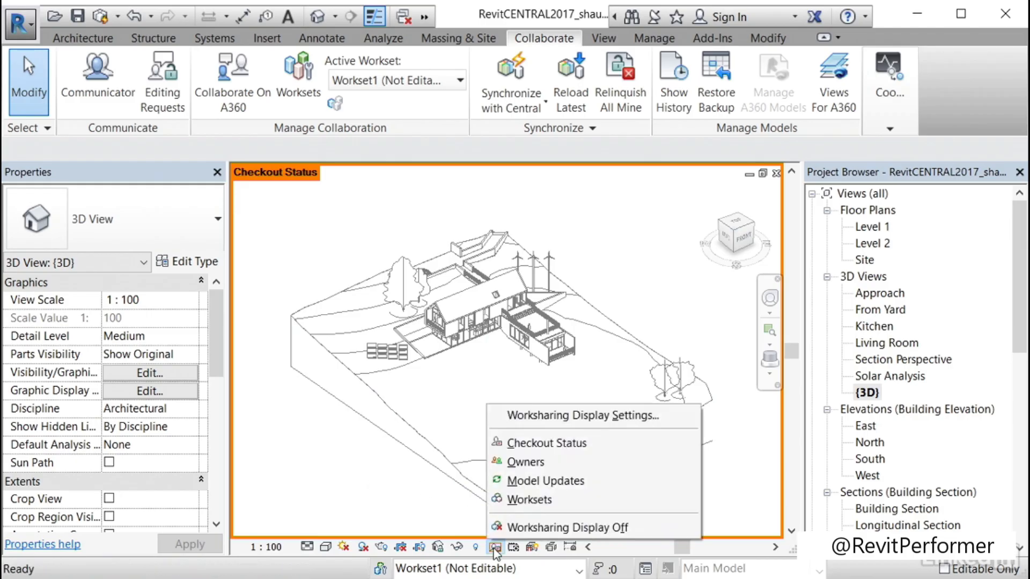
{"action": "left_click", "coordinate": [531, 527]}
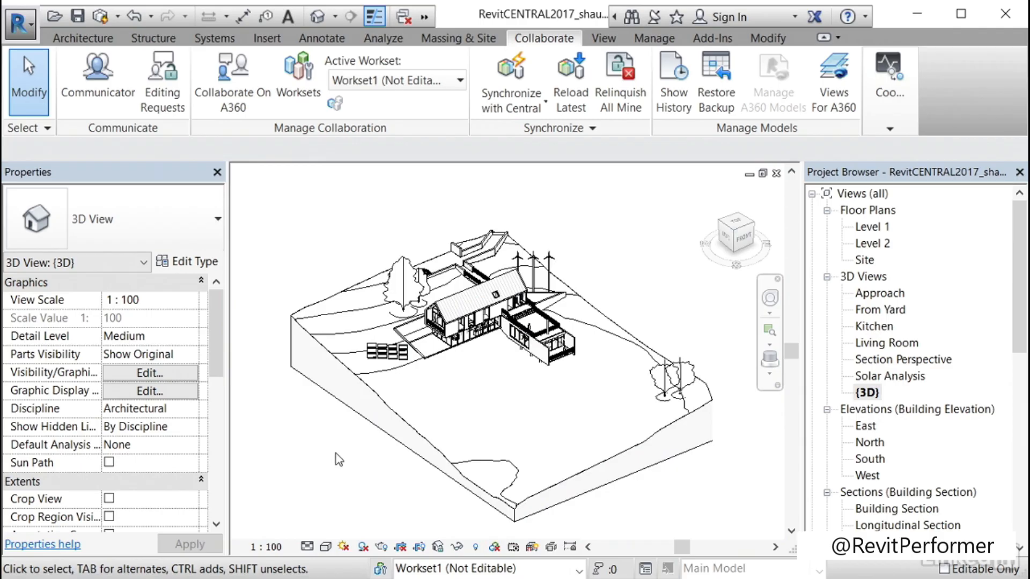
{"action": "left_click", "coordinate": [326, 547]}
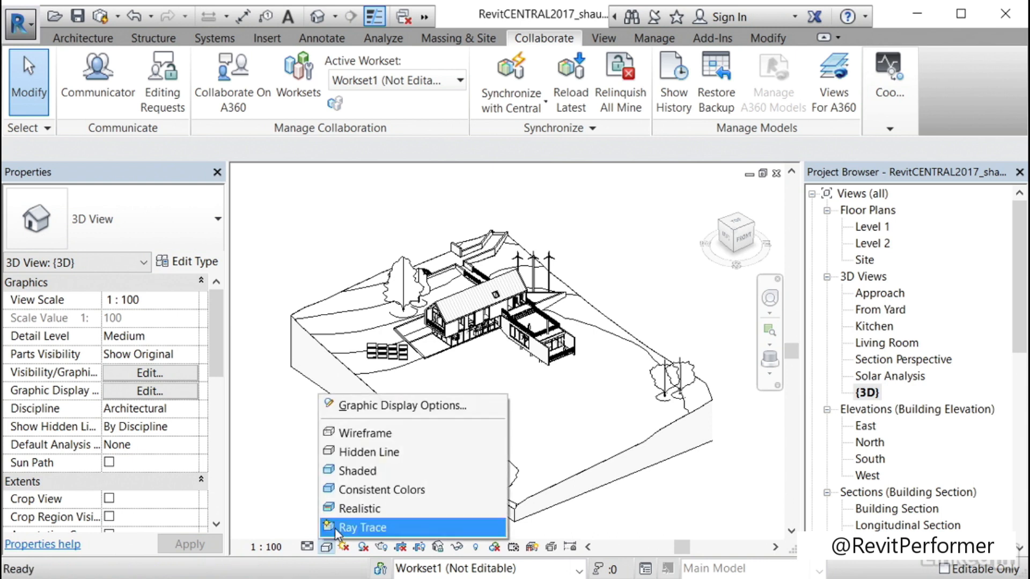
{"action": "left_click", "coordinate": [361, 472]}
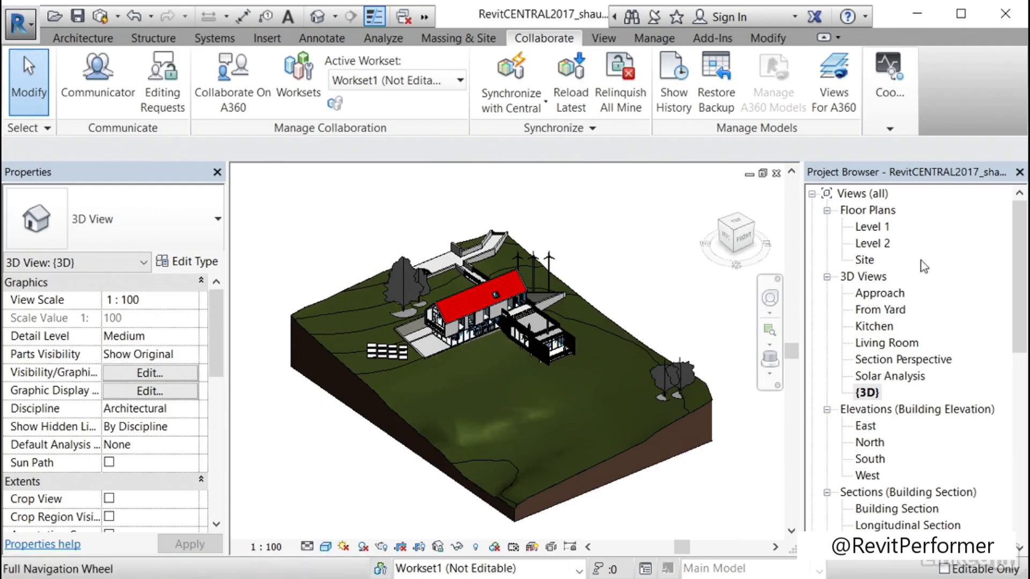
Step: Open the Level 1 floor plan and set Workset1's Editable value to Yes
{"action": "double_click", "coordinate": [880, 227]}
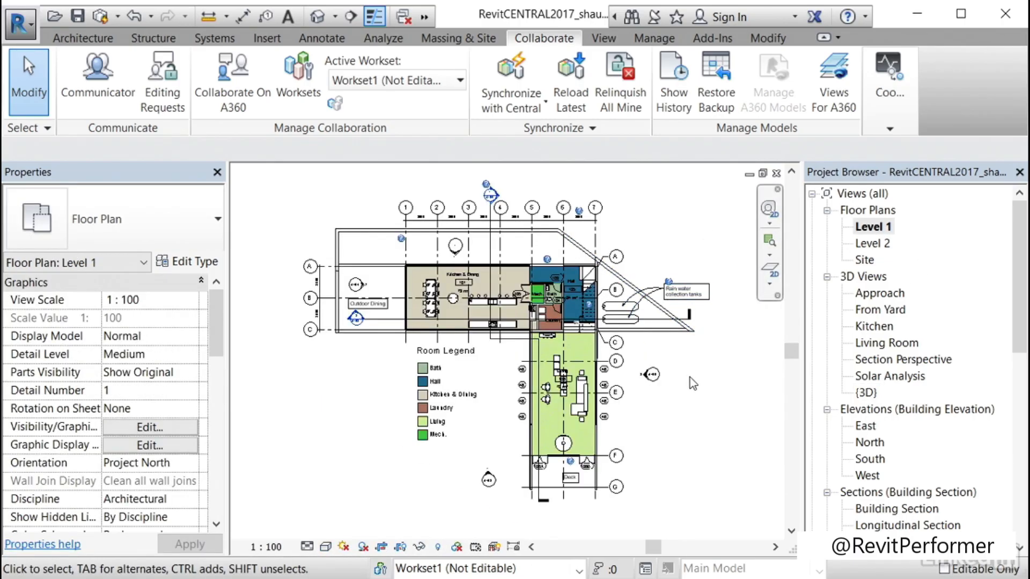
{"action": "left_click", "coordinate": [310, 101]}
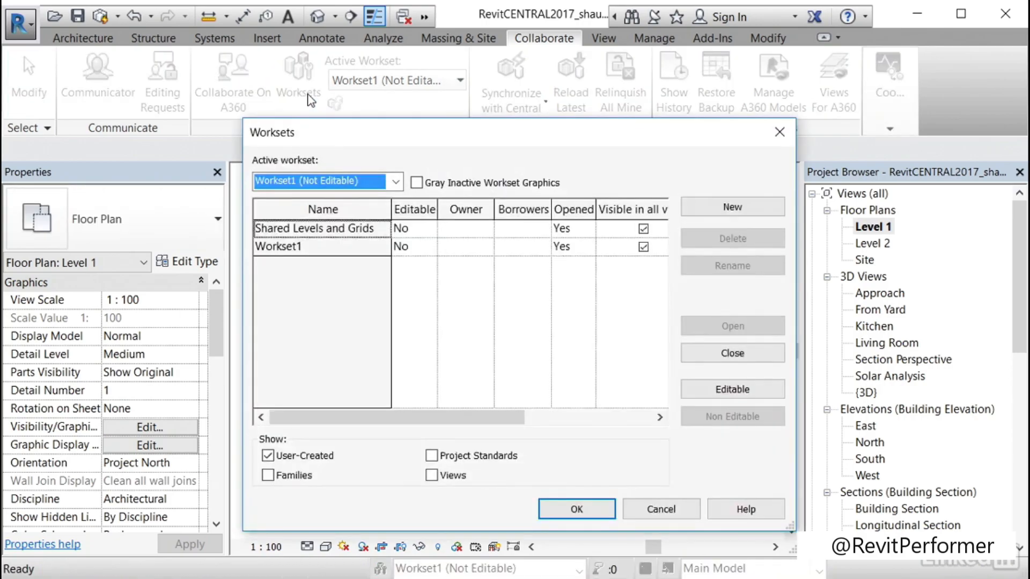
{"action": "left_click", "coordinate": [419, 248]}
{"action": "left_click", "coordinate": [431, 246]}
{"action": "left_click", "coordinate": [420, 266]}
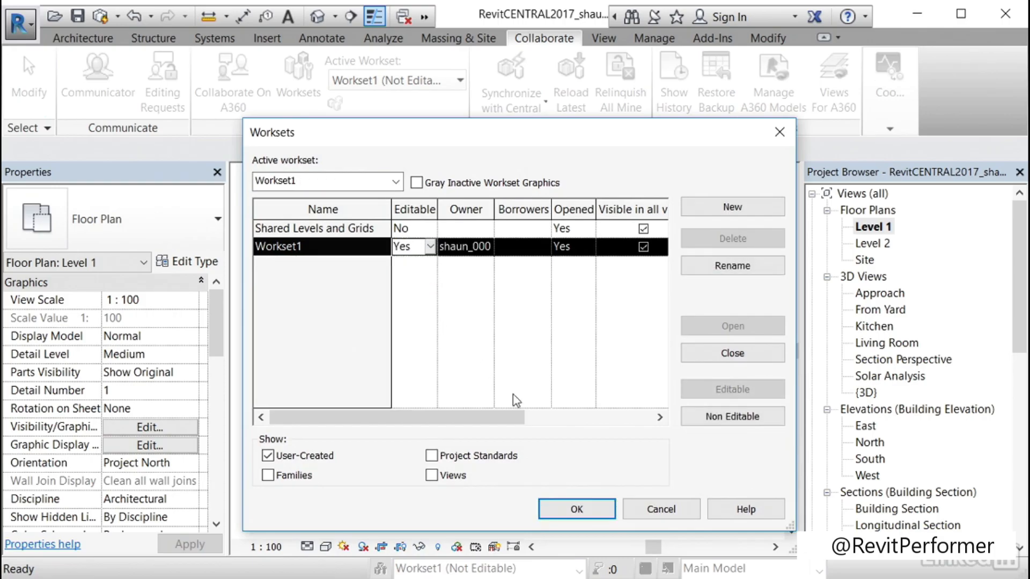
{"action": "left_click", "coordinate": [584, 512]}
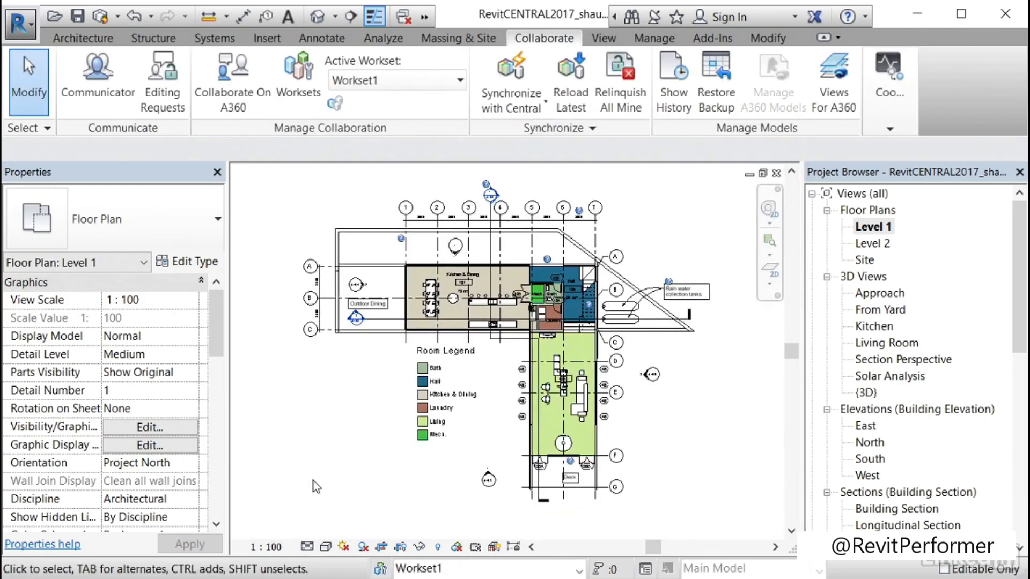
Step: View the Level 1 floor plan with the Owners worksharing display and turn the display off again
{"action": "left_click", "coordinate": [457, 547]}
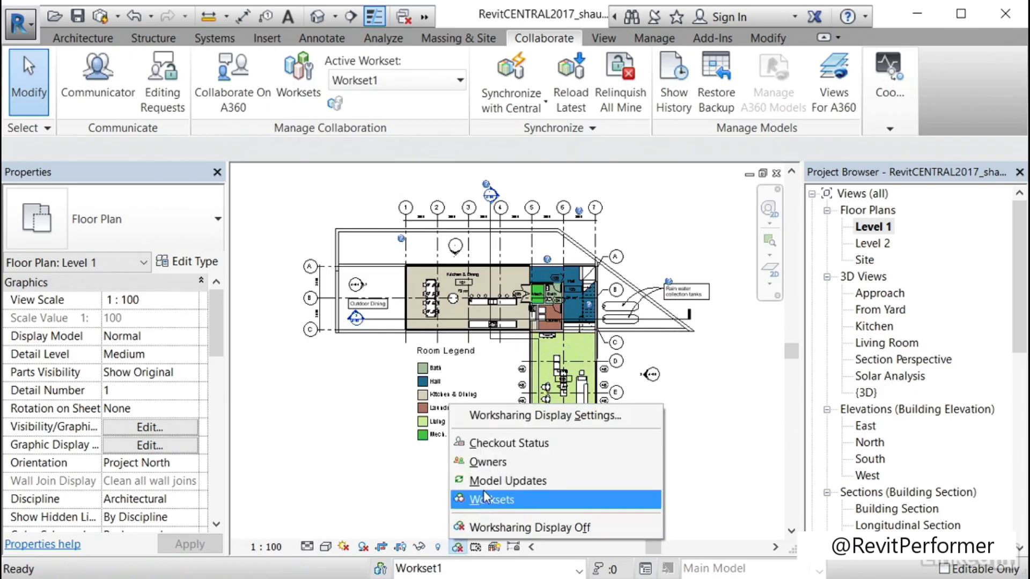
{"action": "left_click", "coordinate": [491, 463]}
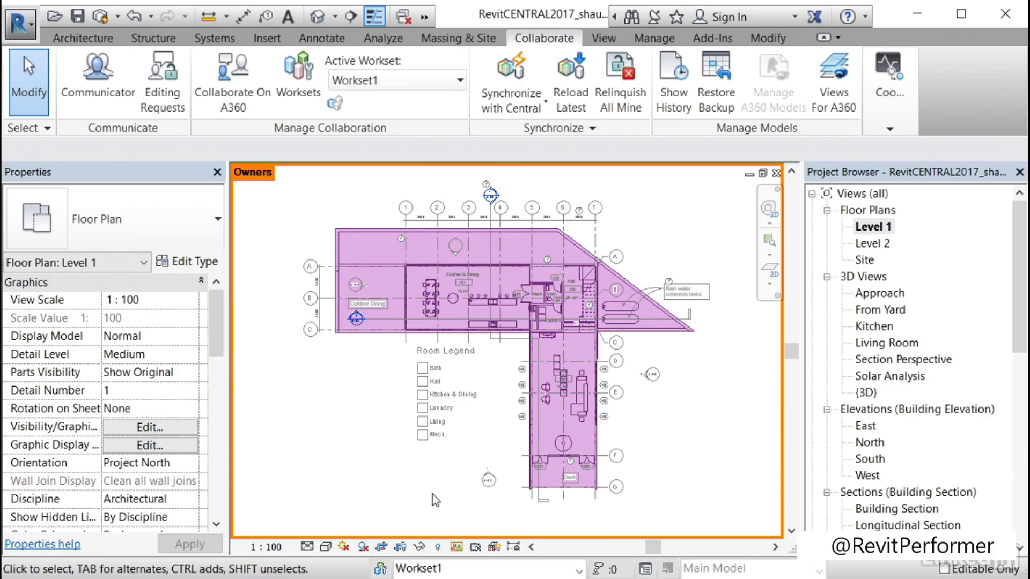
{"action": "left_click", "coordinate": [457, 547]}
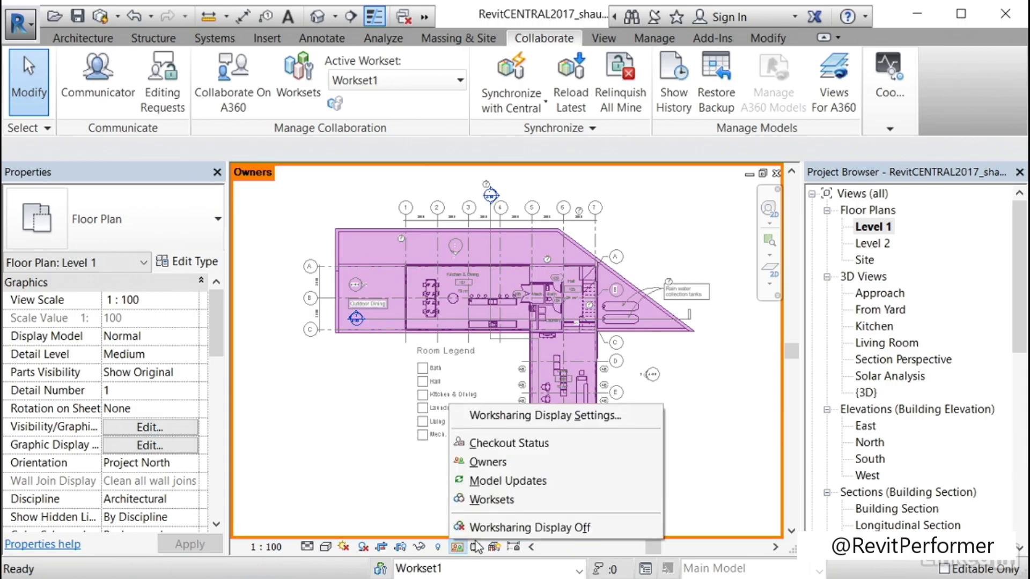
{"action": "left_click", "coordinate": [499, 528]}
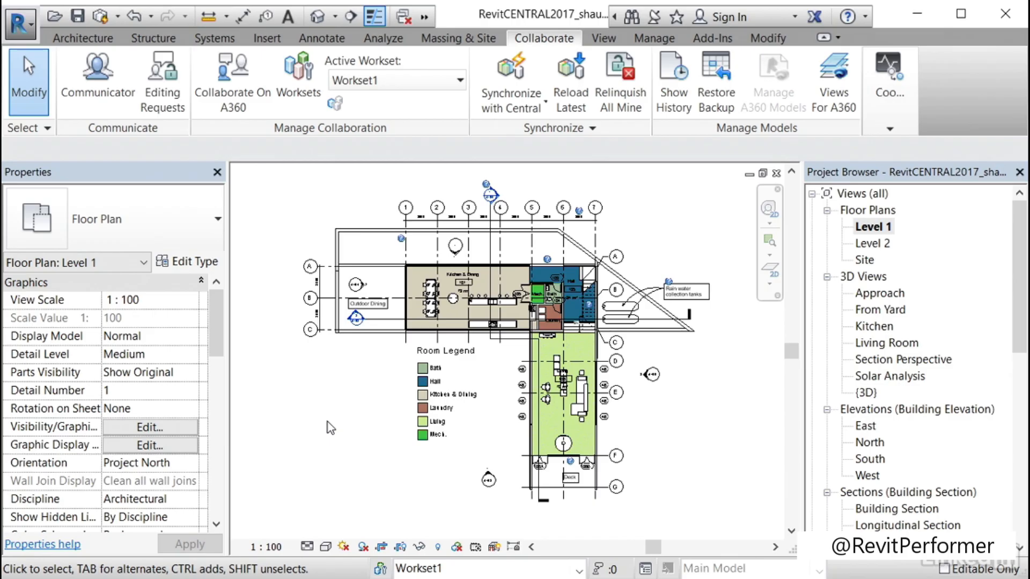
Step: Synchronize the local model with central and relinquish all owned worksets, checking Workset1's ownership in the Worksets dialog
{"action": "left_click", "coordinate": [545, 105]}
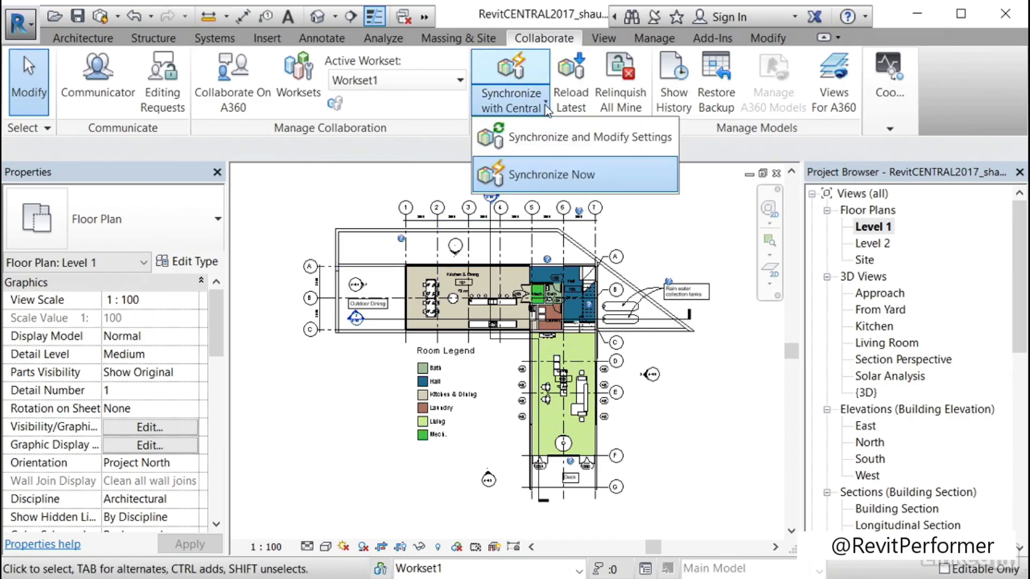
{"action": "left_click", "coordinate": [551, 175]}
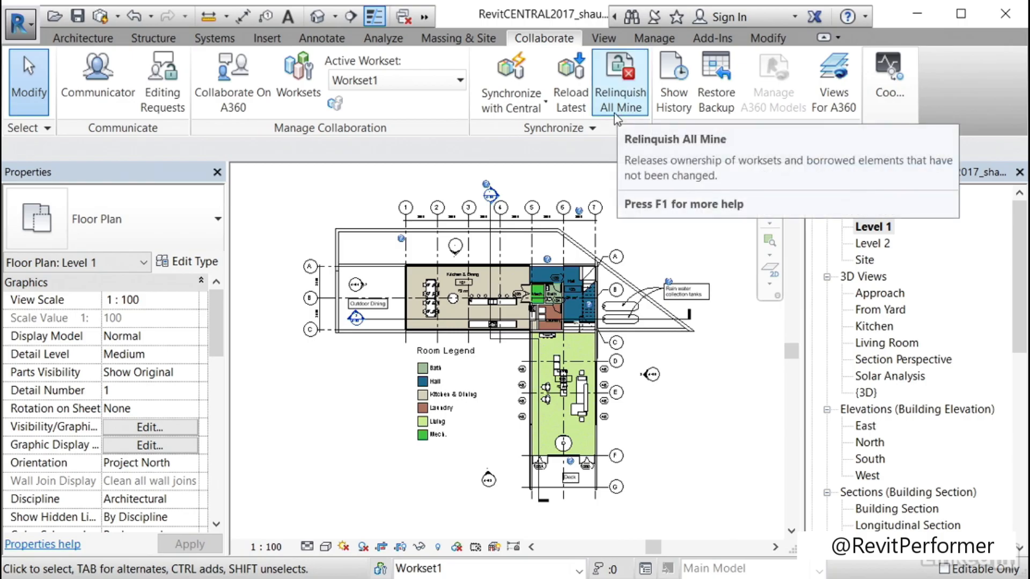
{"action": "left_click", "coordinate": [297, 90]}
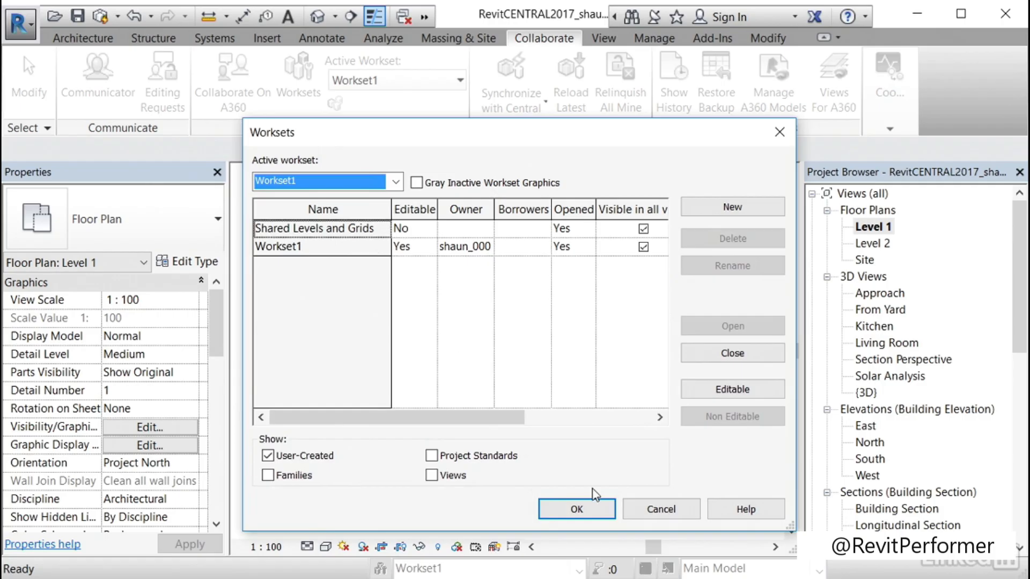
{"action": "left_click", "coordinate": [659, 507]}
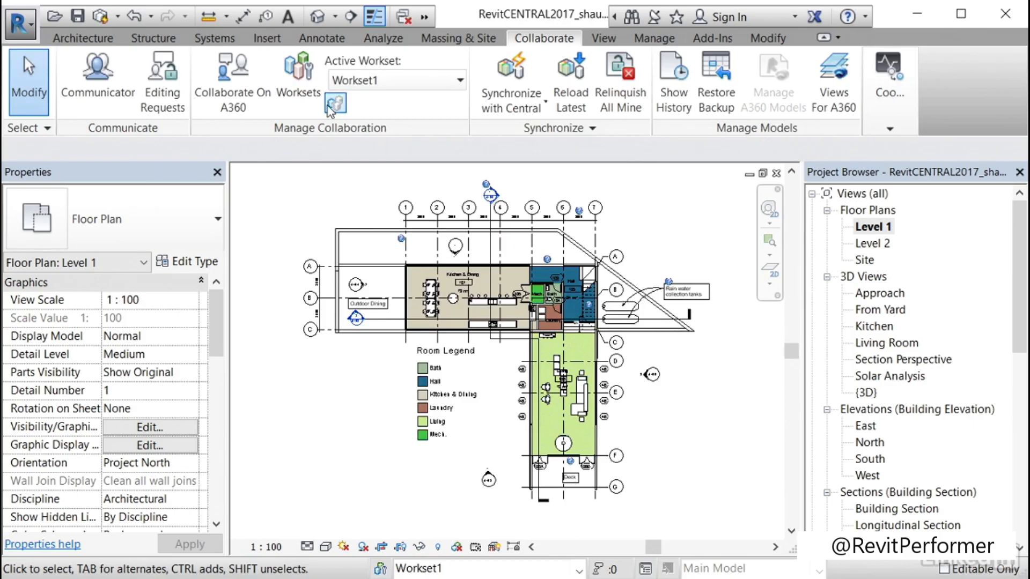
{"action": "left_click", "coordinate": [310, 91]}
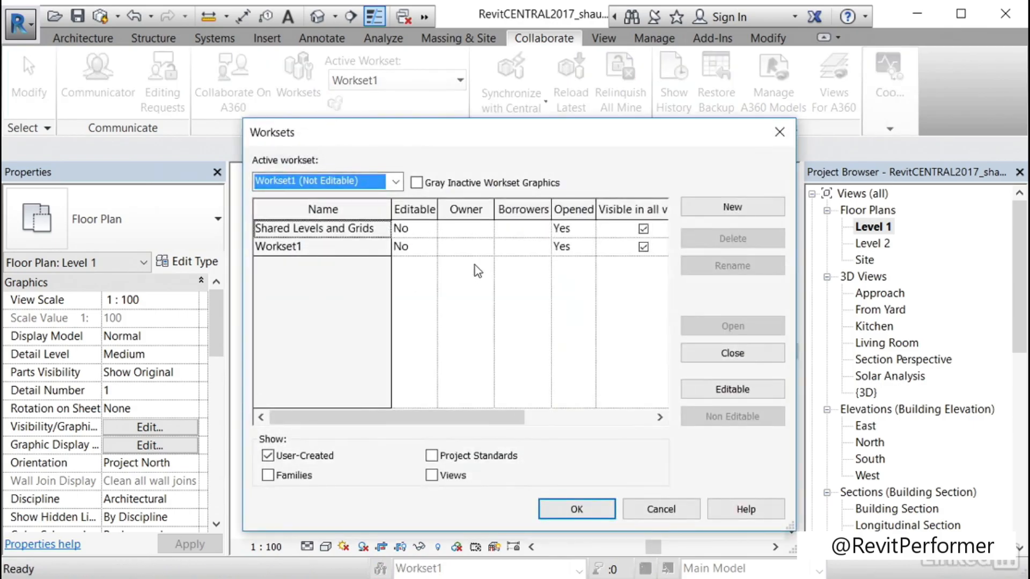
{"action": "left_click", "coordinate": [577, 509]}
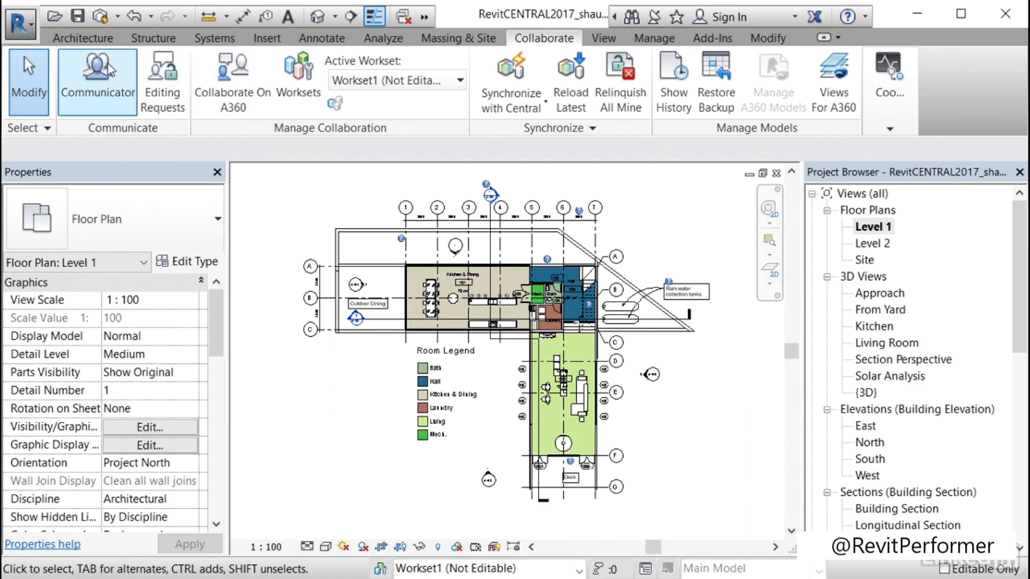
Step: Close the central model's local project file, saving the changes locally
{"action": "left_click", "coordinate": [31, 35]}
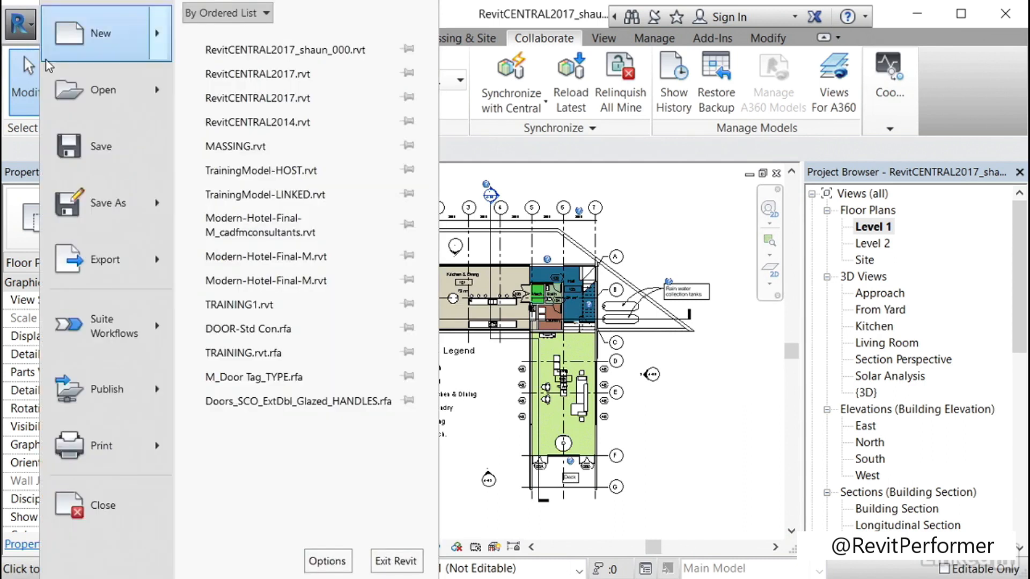
{"action": "left_click", "coordinate": [97, 507]}
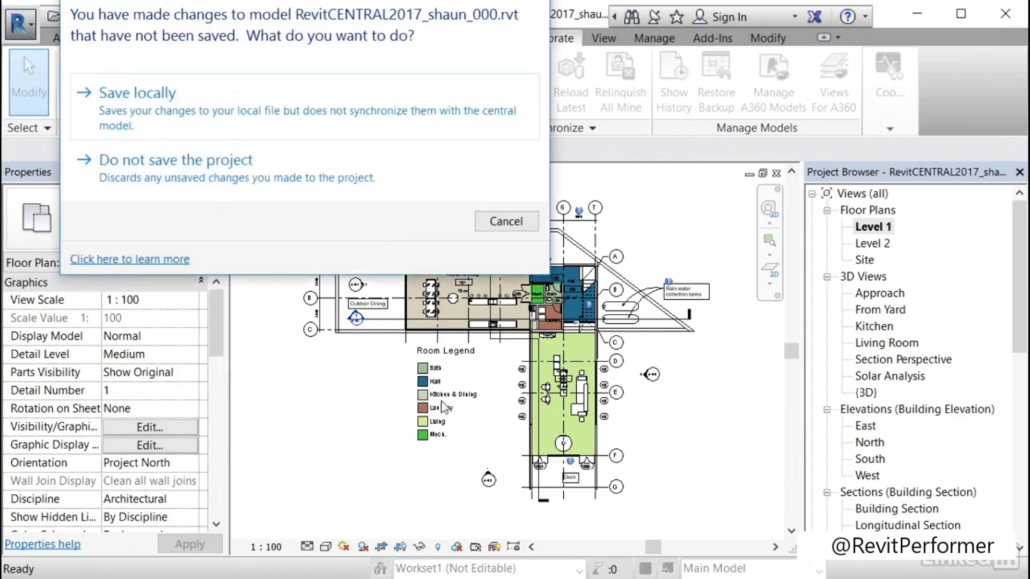
{"action": "left_click_drag", "start_coordinate": [285, 10], "coordinate": [525, 179]}
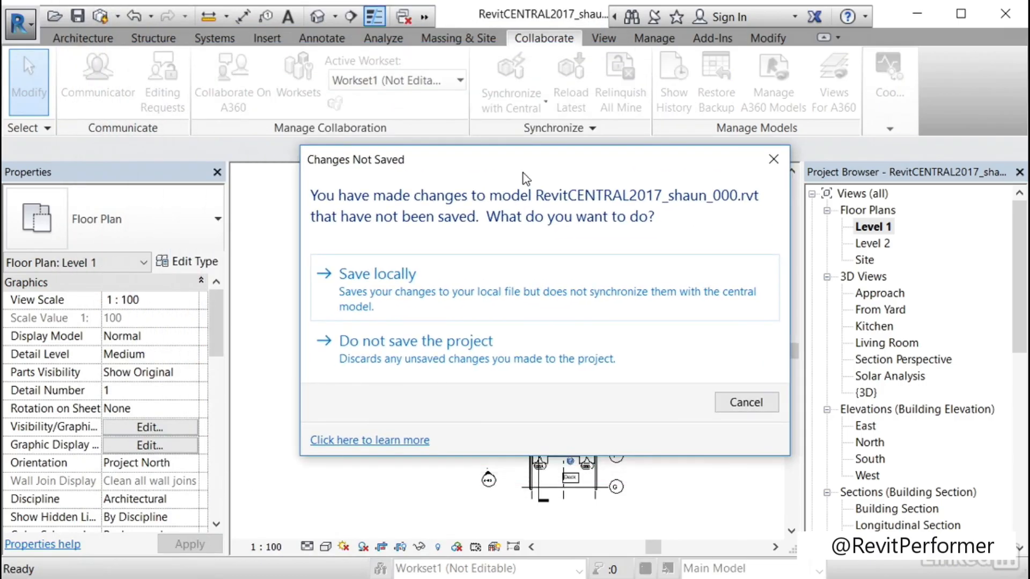
{"action": "left_click", "coordinate": [474, 291]}
{"action": "left_click", "coordinate": [420, 299]}
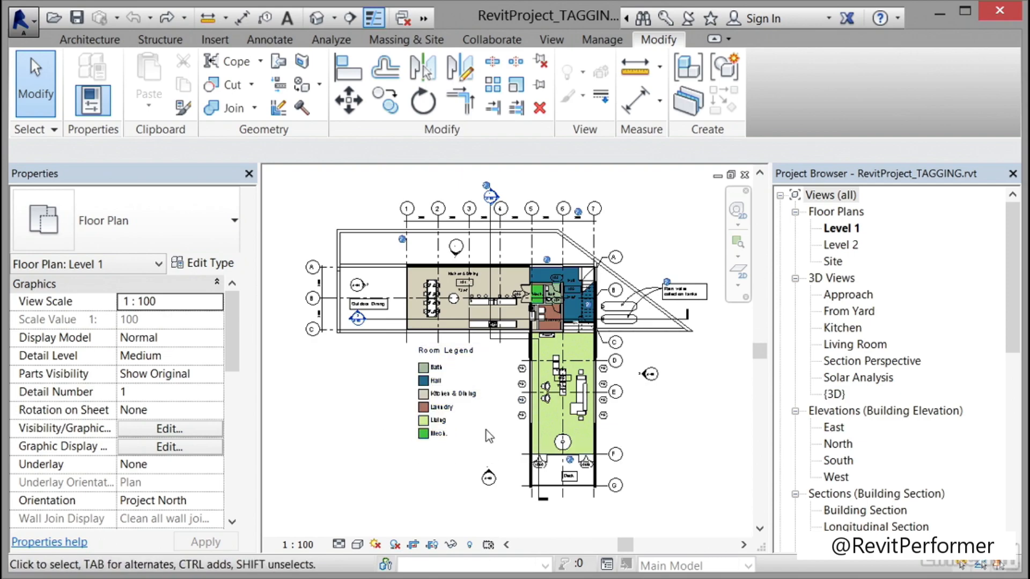
Step: Hide the category of the Room Legend in the Level 1 floor plan of the RevitProject_TAGGING project
{"action": "right_click", "coordinate": [434, 387]}
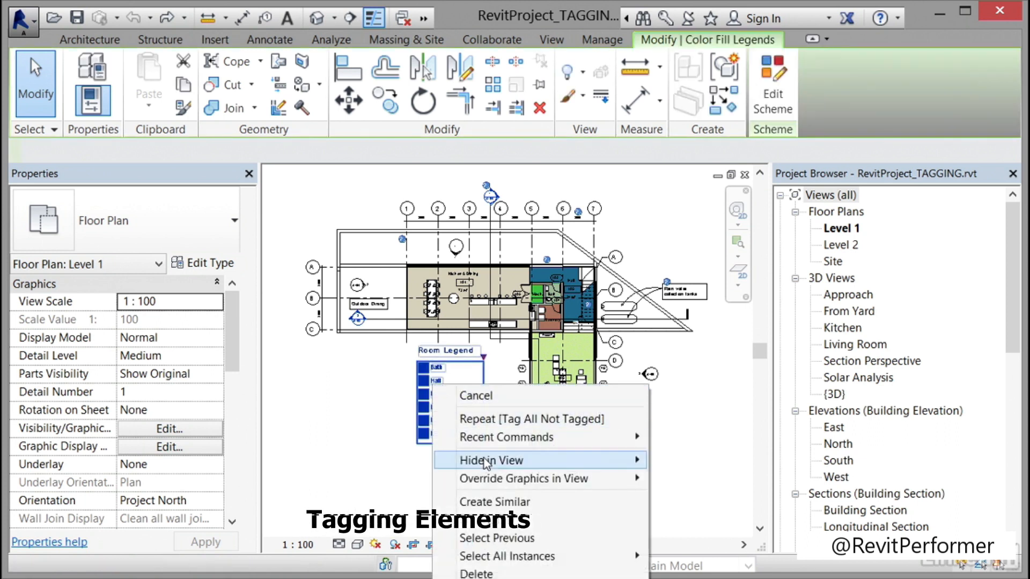
{"action": "mouse_move", "coordinate": [485, 461]}
{"action": "left_click", "coordinate": [691, 477]}
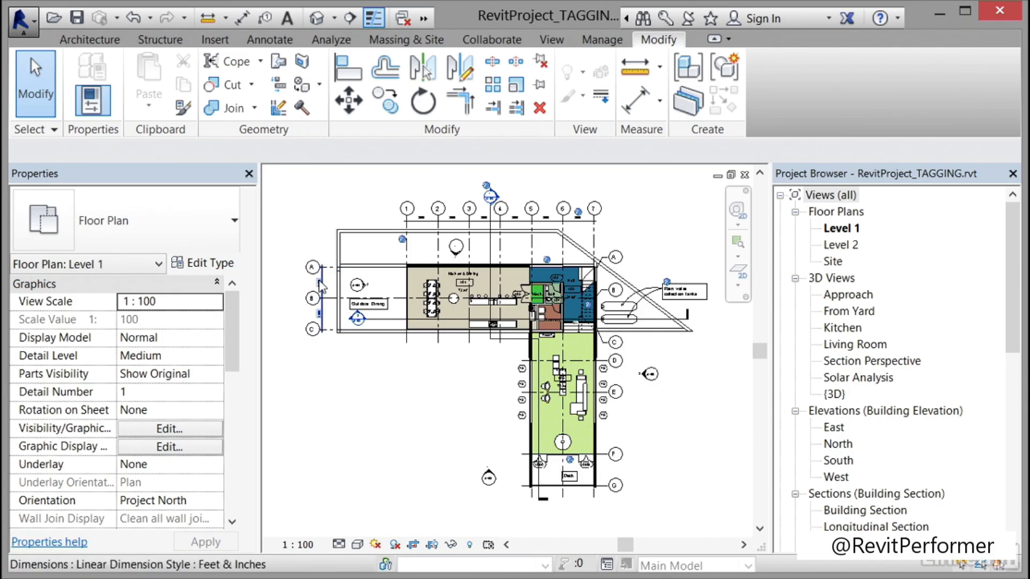
Step: Hide the grid and section categories in the Level 1 floor plan, and check them with Reveal Hidden Elements before turning it off
{"action": "left_click", "coordinate": [437, 247]}
{"action": "right_click", "coordinate": [438, 246]}
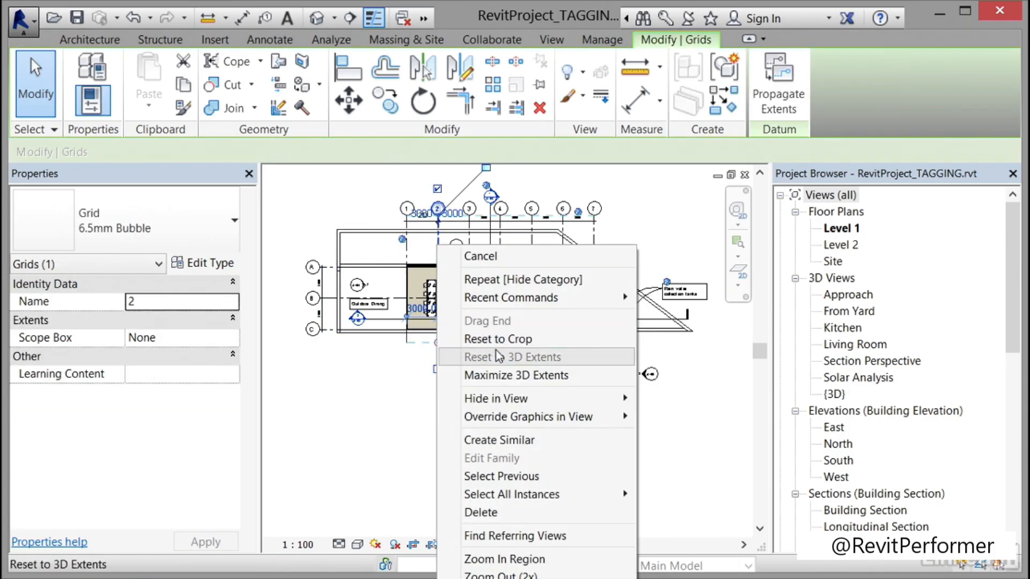
{"action": "mouse_move", "coordinate": [515, 399]}
{"action": "left_click", "coordinate": [679, 418]}
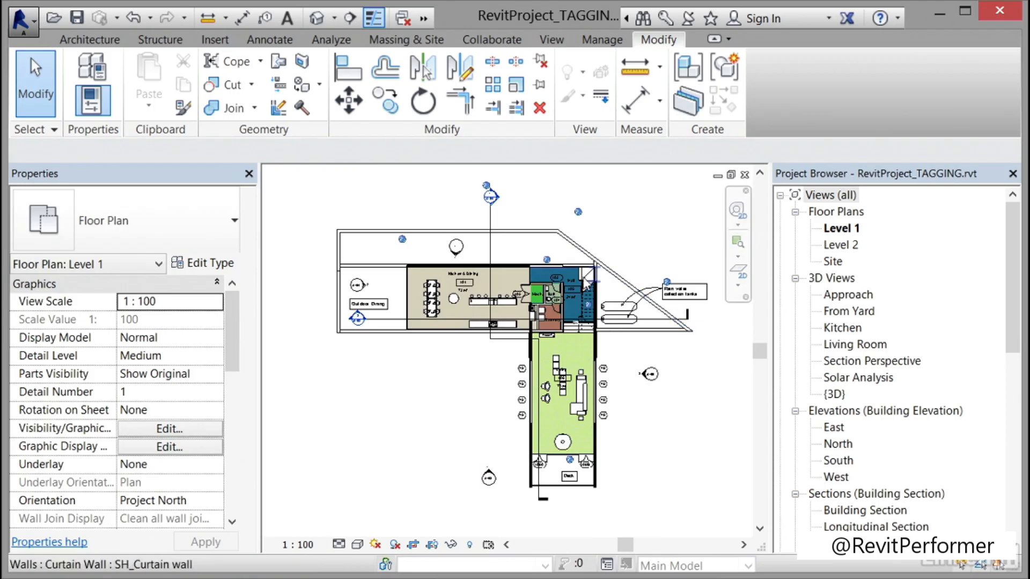
{"action": "right_click", "coordinate": [491, 246]}
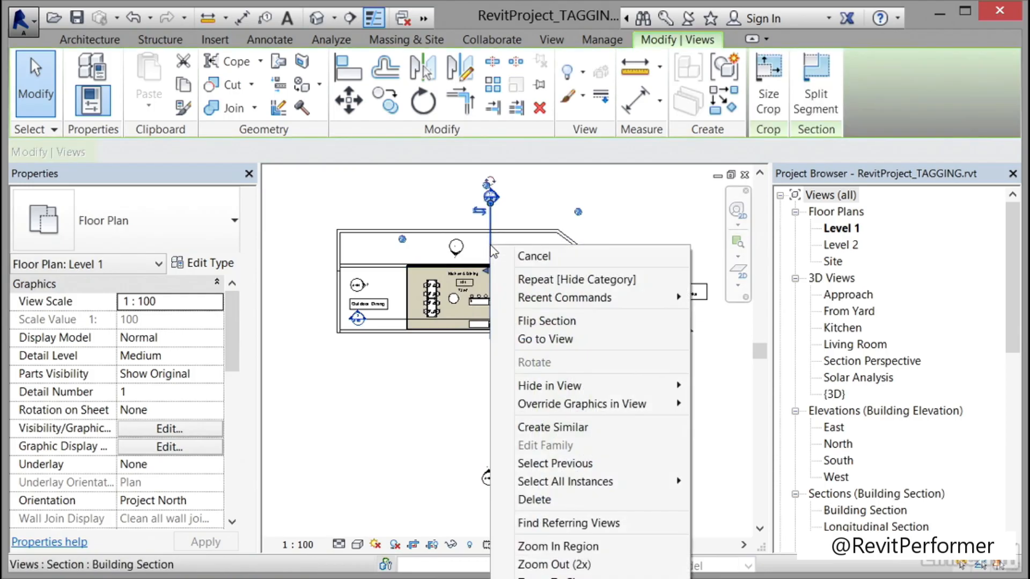
{"action": "mouse_move", "coordinate": [559, 385]}
{"action": "left_click", "coordinate": [719, 406]}
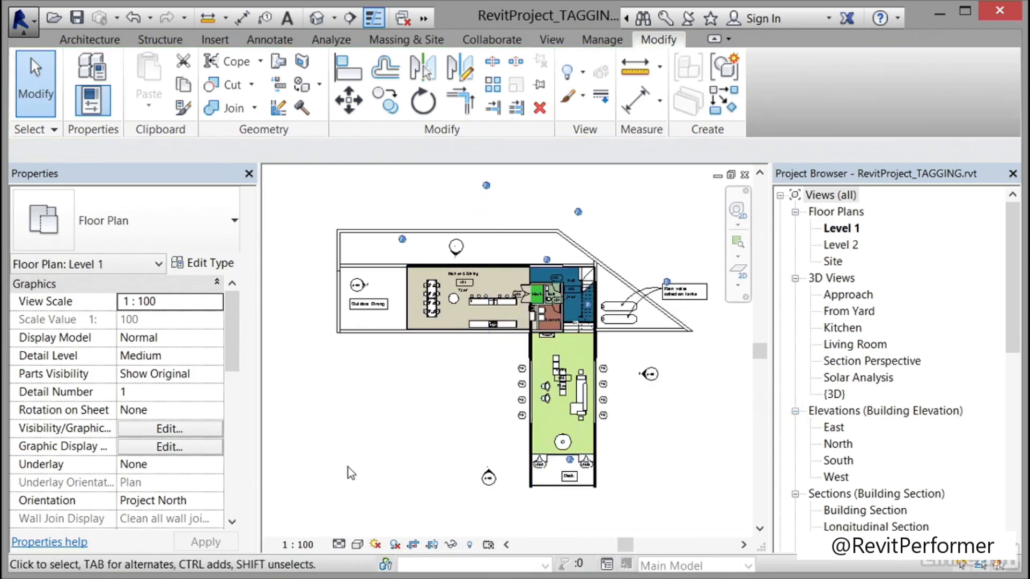
{"action": "left_click", "coordinate": [471, 546]}
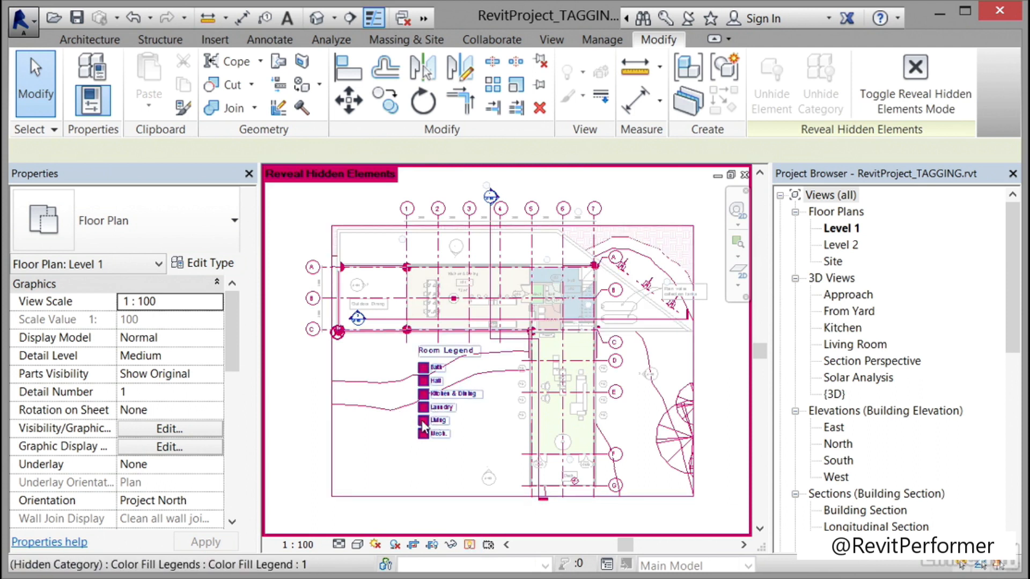
{"action": "left_click", "coordinate": [470, 546]}
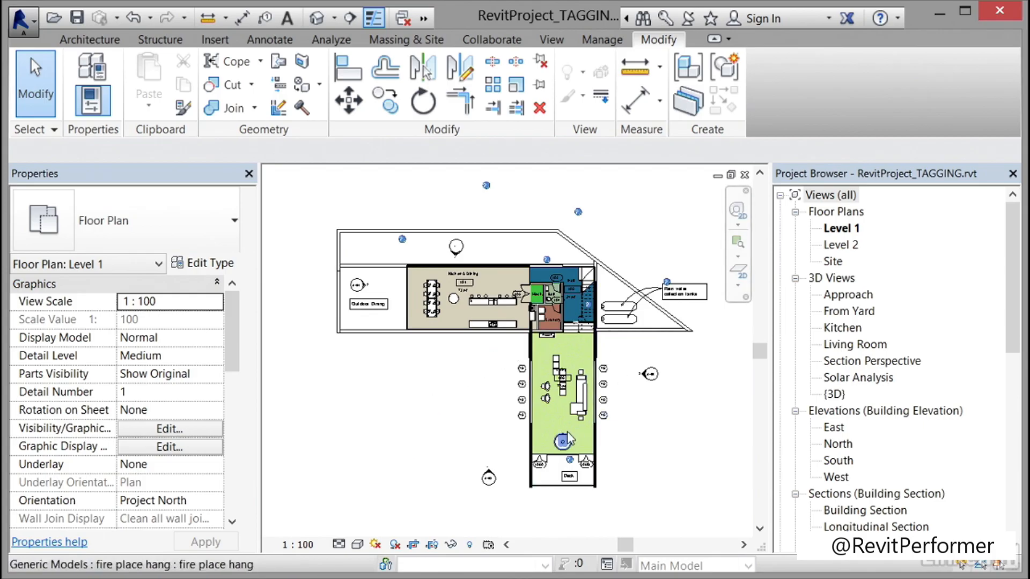
Step: Delete the four window tags outside the Living room's west wall in the Level 1 floor plan
{"action": "scroll", "coordinate": [562, 400], "scroll_direction": "up", "scroll_amount": 3}
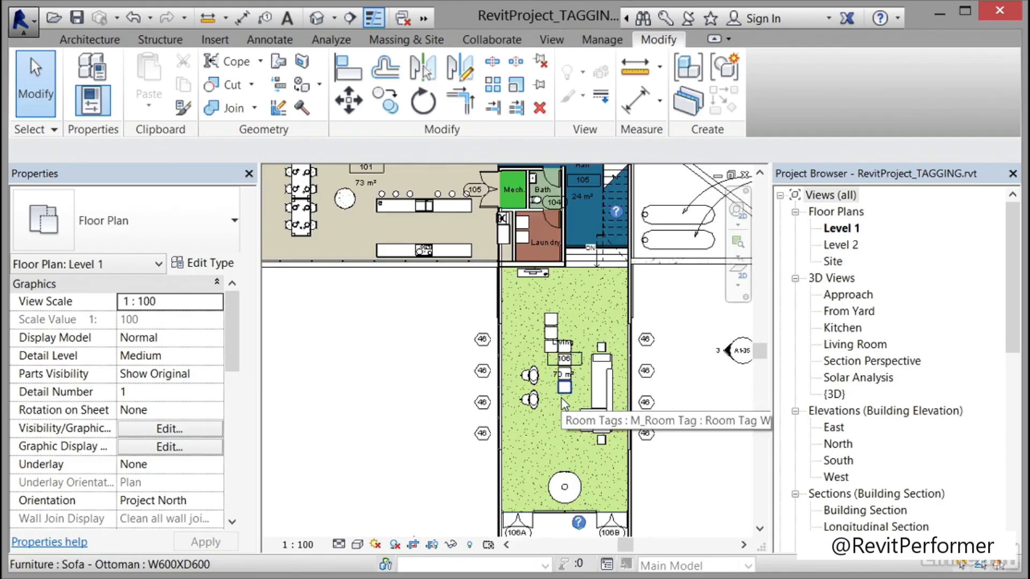
{"action": "scroll", "coordinate": [562, 400], "scroll_direction": "up", "scroll_amount": 2}
{"action": "middle_click_drag", "start_coordinate": [561, 396], "coordinate": [468, 375]}
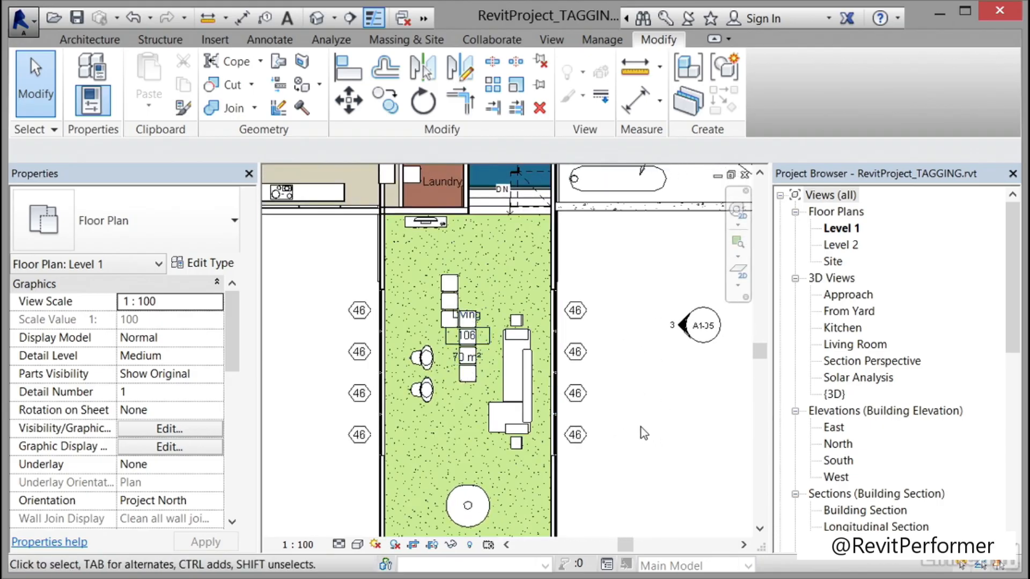
{"action": "left_click_drag", "start_coordinate": [362, 469], "coordinate": [308, 287]}
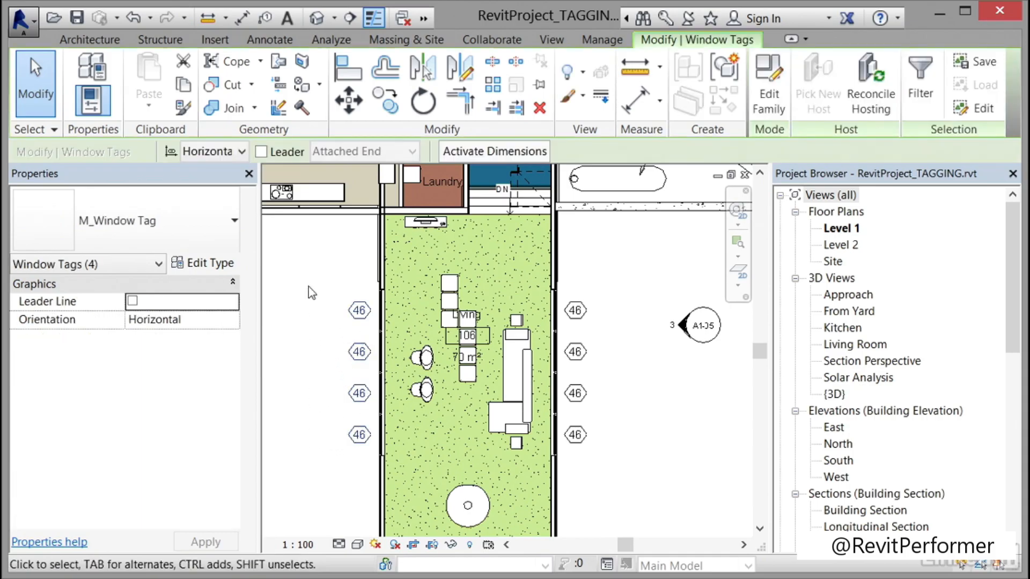
{"action": "left_click", "coordinate": [539, 109]}
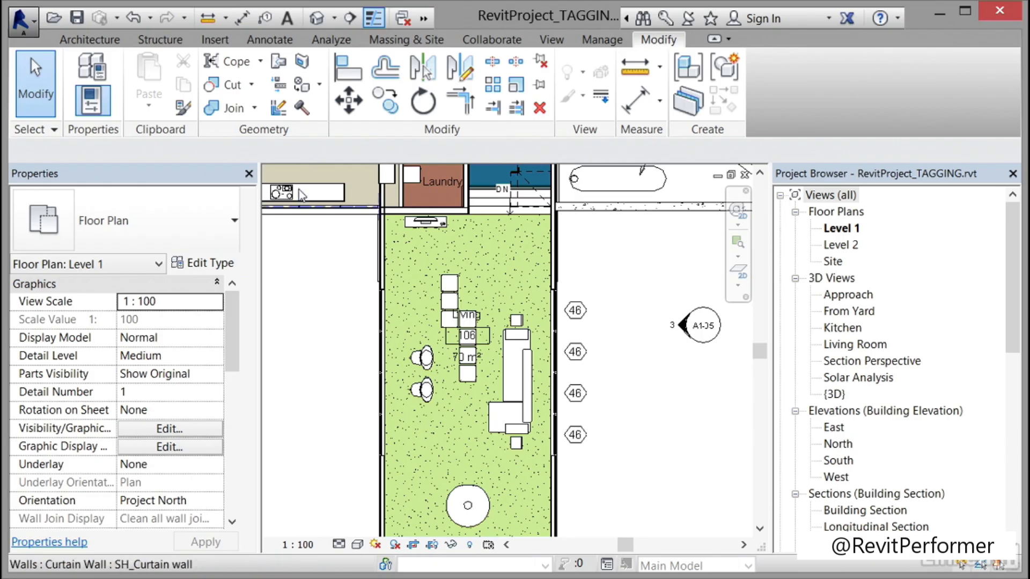
Step: Tag all untagged windows in the current view with M_Window Tag, using a 12.7 mm leader and horizontal orientation
{"action": "left_click", "coordinate": [273, 41]}
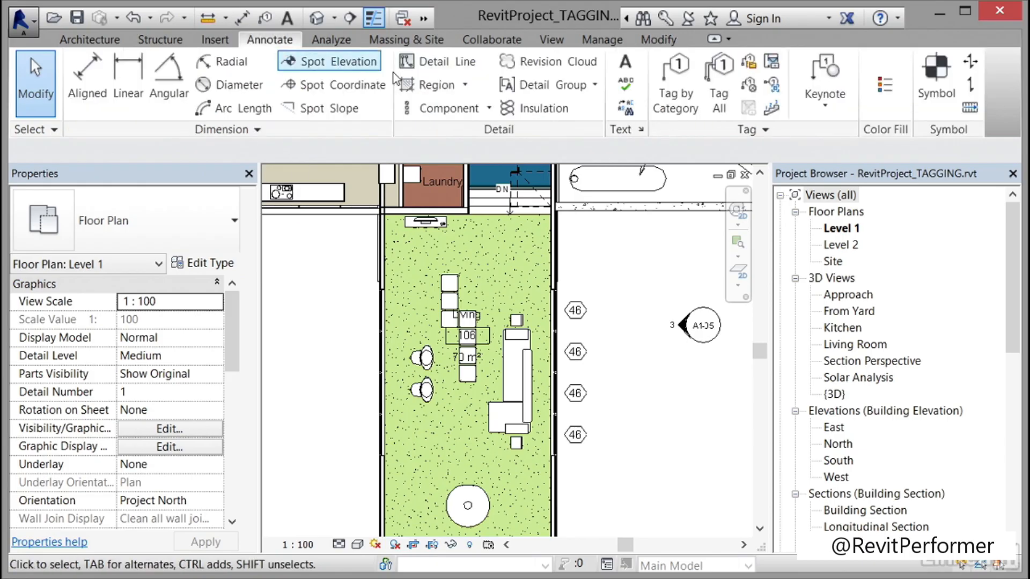
{"action": "left_click", "coordinate": [718, 102]}
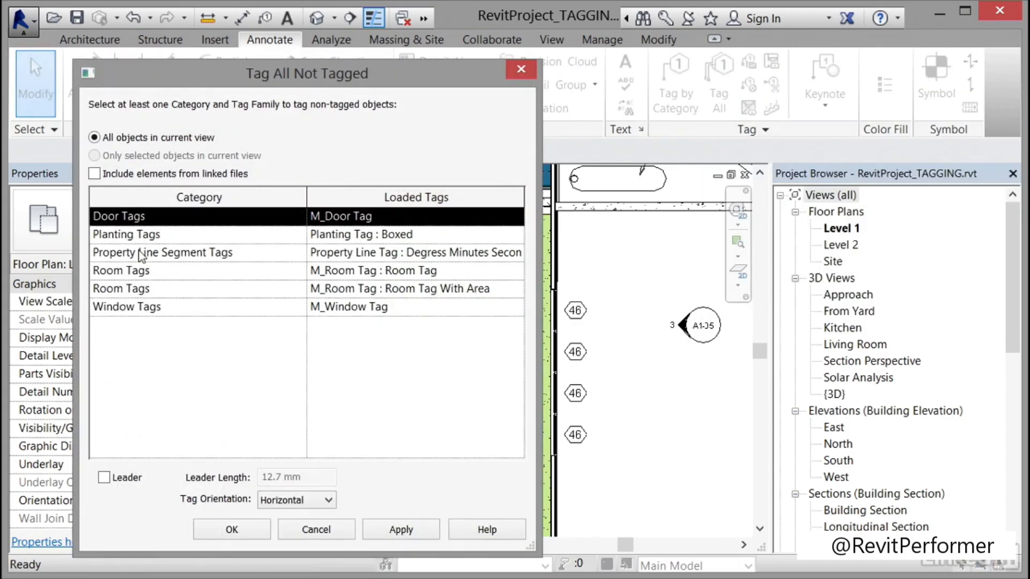
{"action": "left_click", "coordinate": [146, 311]}
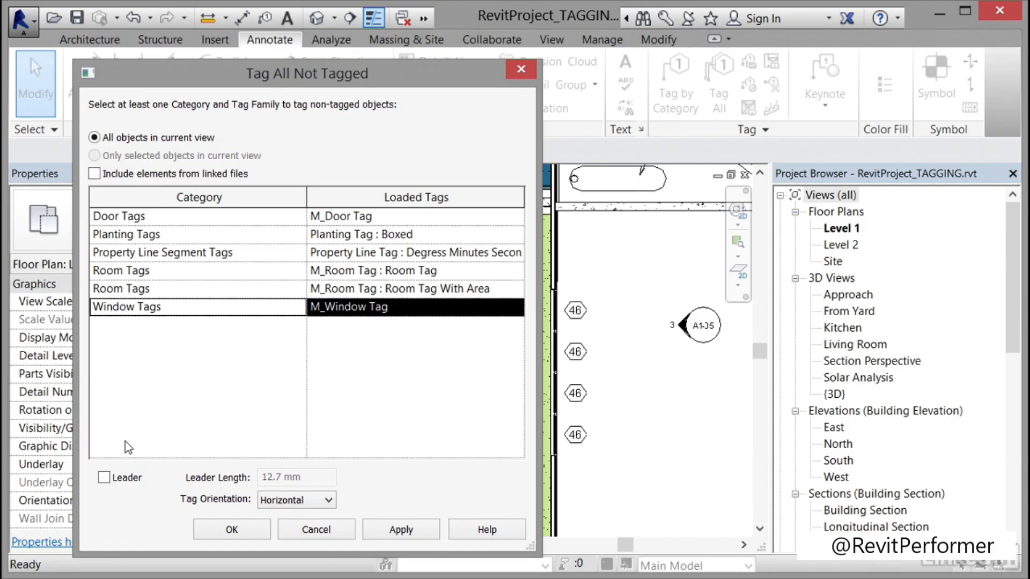
{"action": "left_click", "coordinate": [105, 477]}
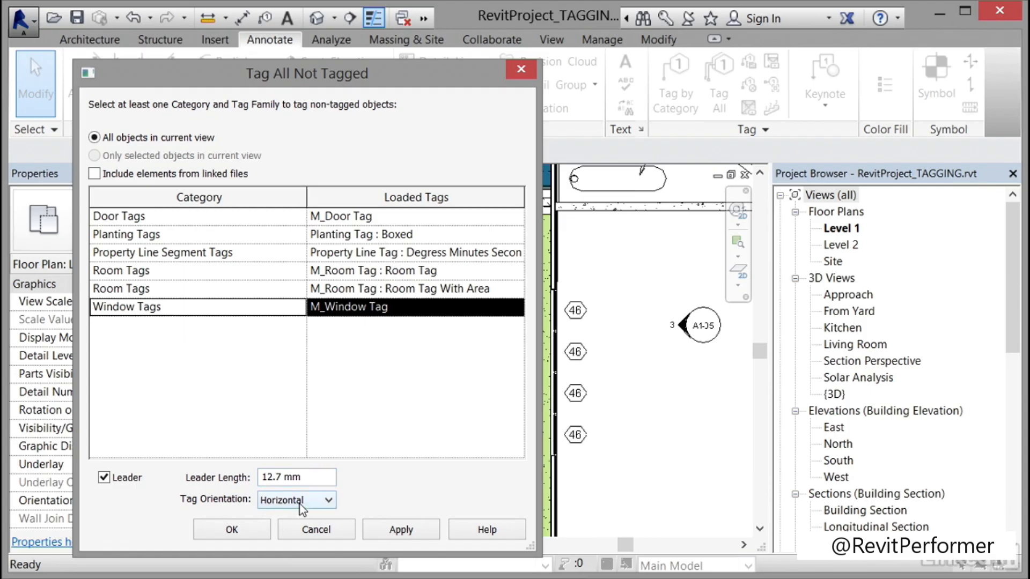
{"action": "left_click_drag", "start_coordinate": [339, 84], "coordinate": [799, 86]}
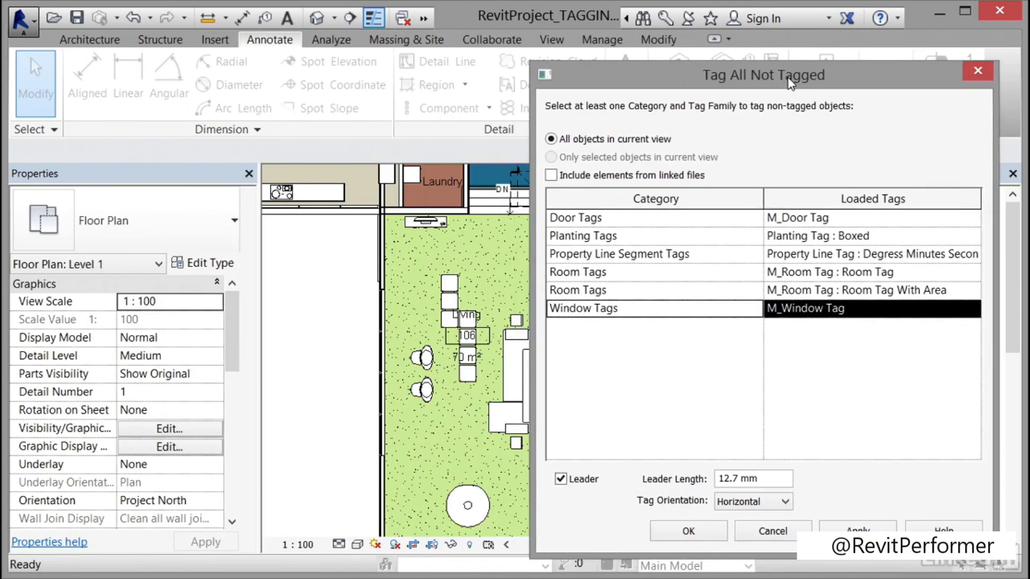
{"action": "left_click", "coordinate": [691, 531]}
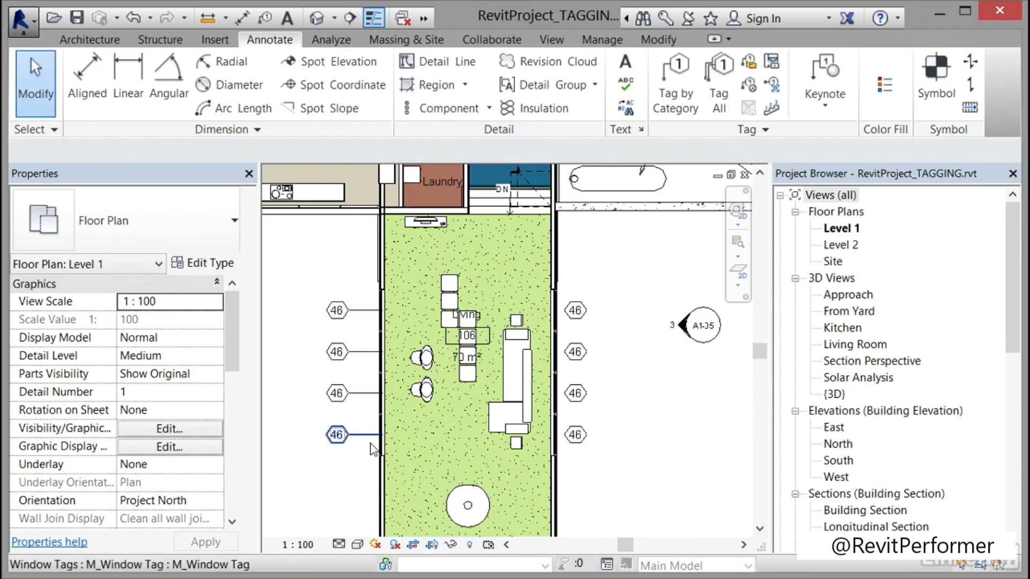
Step: Delete the Living room's four east window tags and tag all untagged windows with M_Window Tag without a leader
{"action": "left_click_drag", "start_coordinate": [647, 475], "coordinate": [578, 289]}
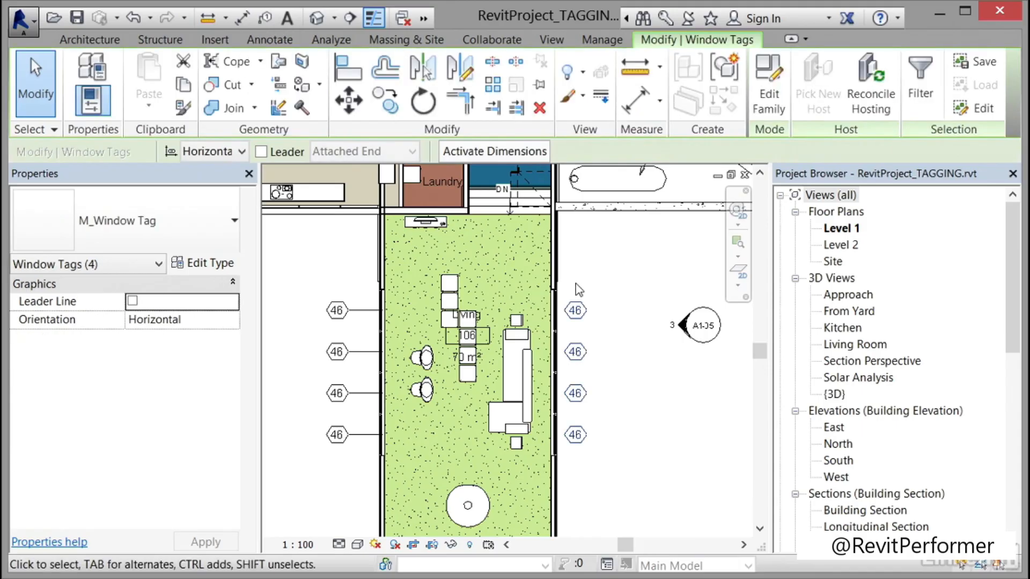
{"action": "left_click", "coordinate": [540, 109]}
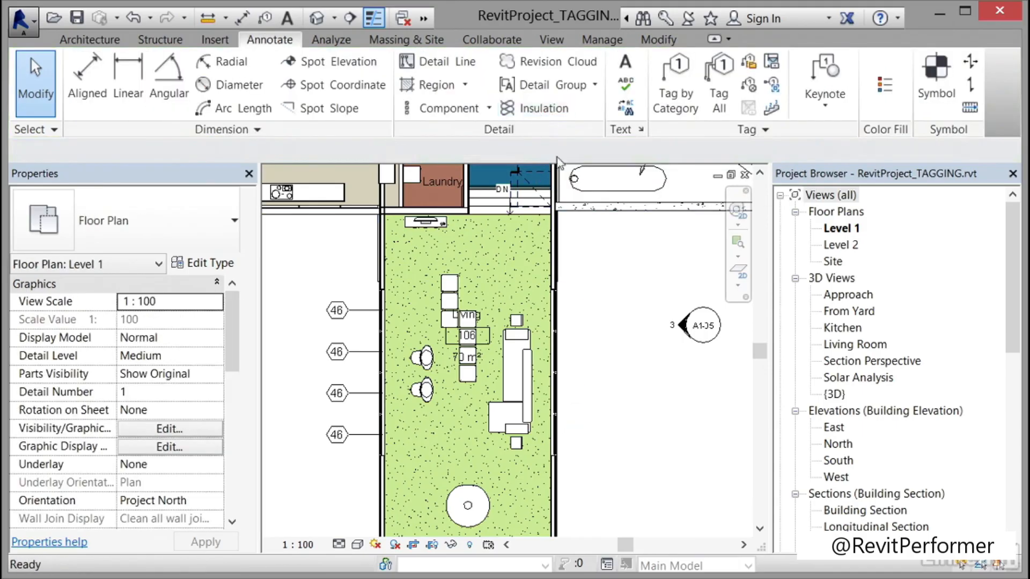
{"action": "left_click", "coordinate": [718, 109]}
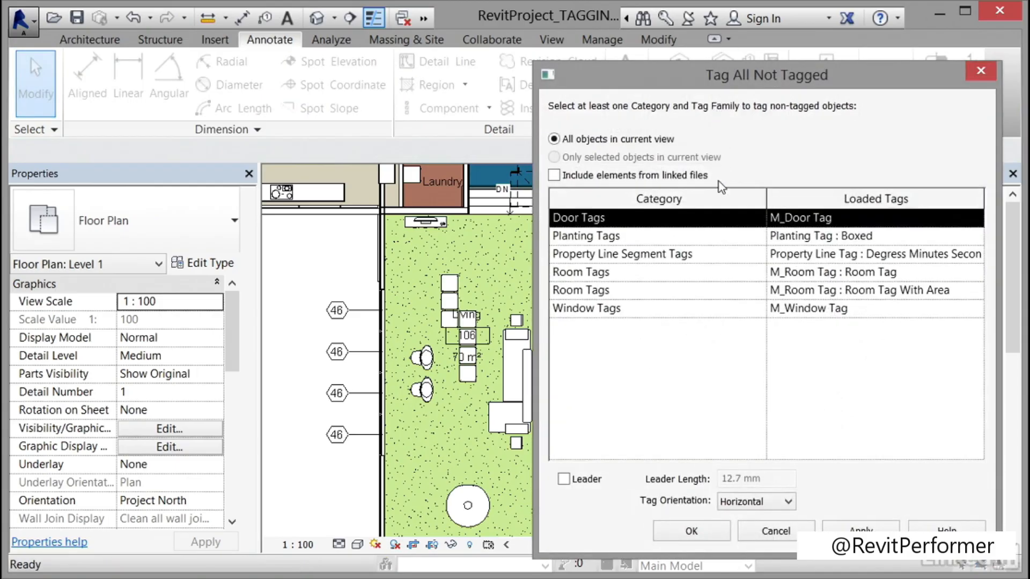
{"action": "left_click", "coordinate": [661, 310]}
{"action": "left_click_drag", "start_coordinate": [623, 73], "coordinate": [127, 88]}
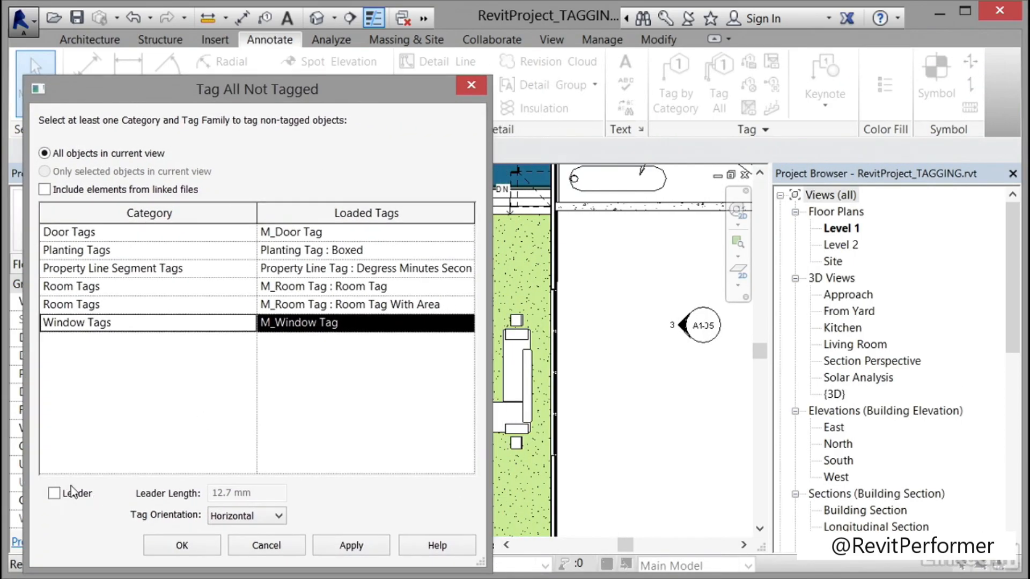
{"action": "left_click", "coordinate": [199, 552]}
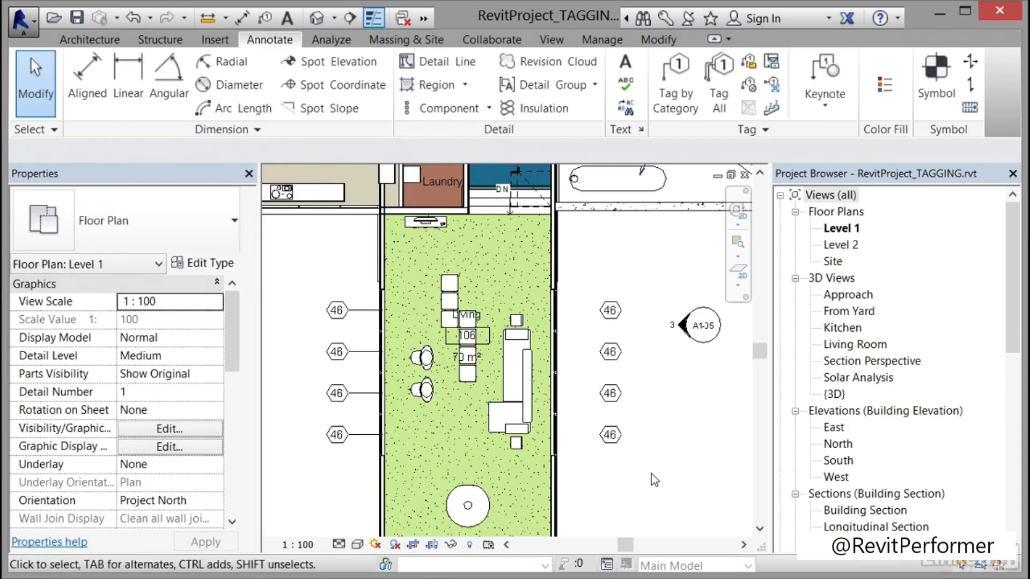
Step: Delete the four leaderless window tags outside the Living room's east wall
{"action": "left_click_drag", "start_coordinate": [652, 474], "coordinate": [585, 292]}
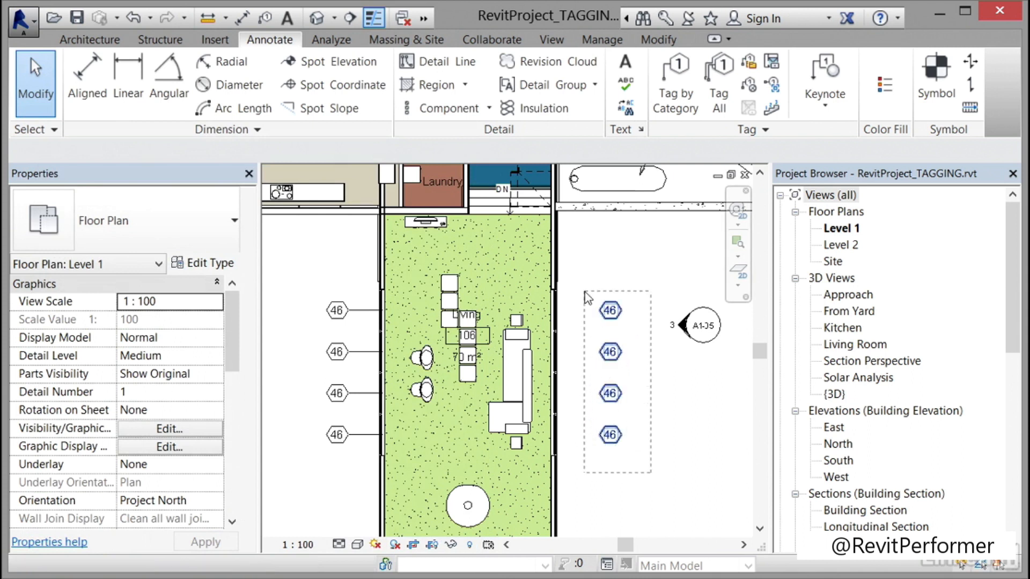
{"action": "left_click_drag", "start_coordinate": [585, 291], "coordinate": [585, 292]}
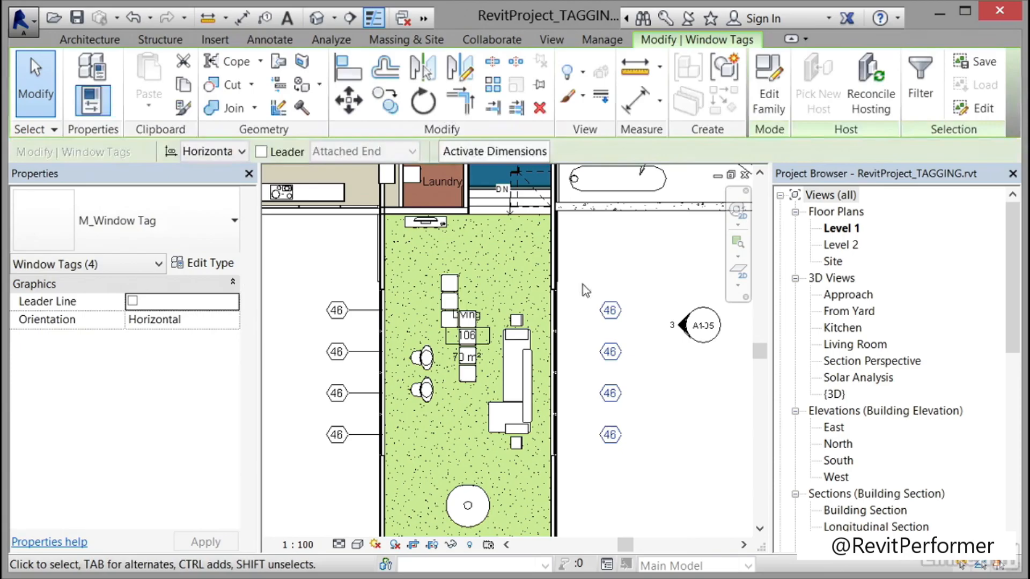
{"action": "left_click", "coordinate": [540, 109]}
Step: Tag the four east windows of the Living room individually with Tag by Category, using 12.7 mm attached-end leaders
{"action": "scroll", "coordinate": [569, 320], "scroll_direction": "up", "scroll_amount": 3}
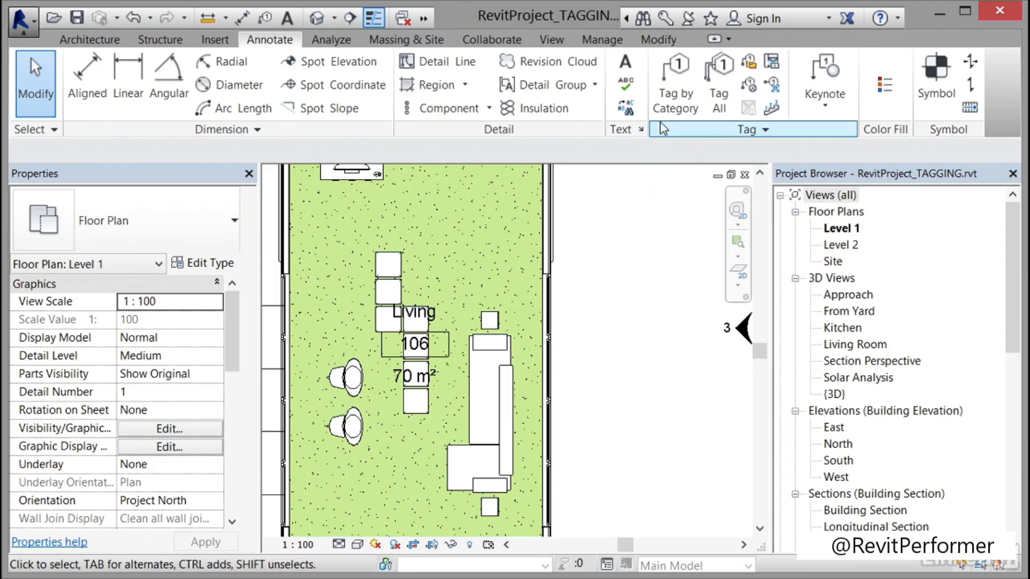
{"action": "left_click", "coordinate": [671, 107]}
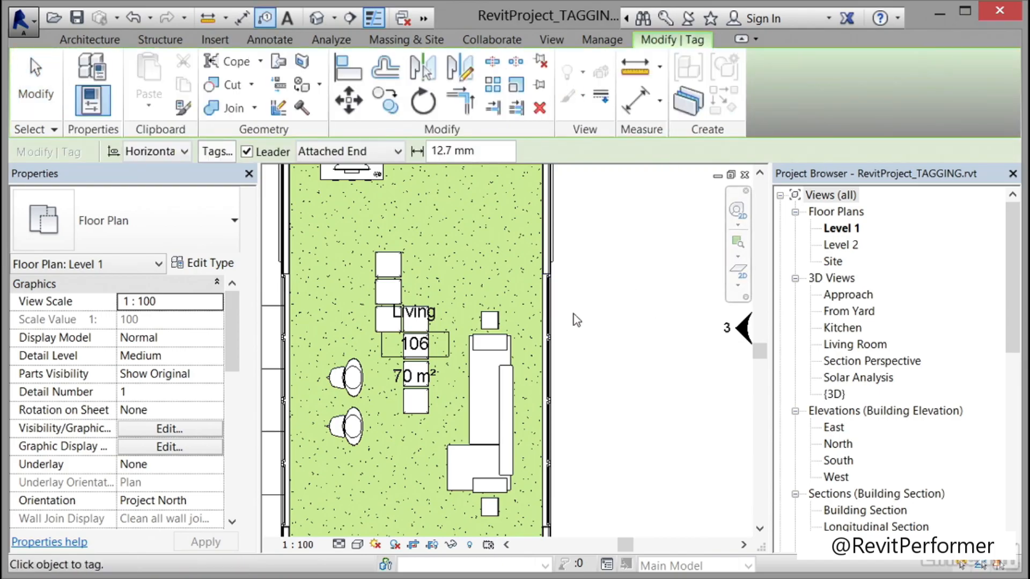
{"action": "left_click", "coordinate": [550, 310]}
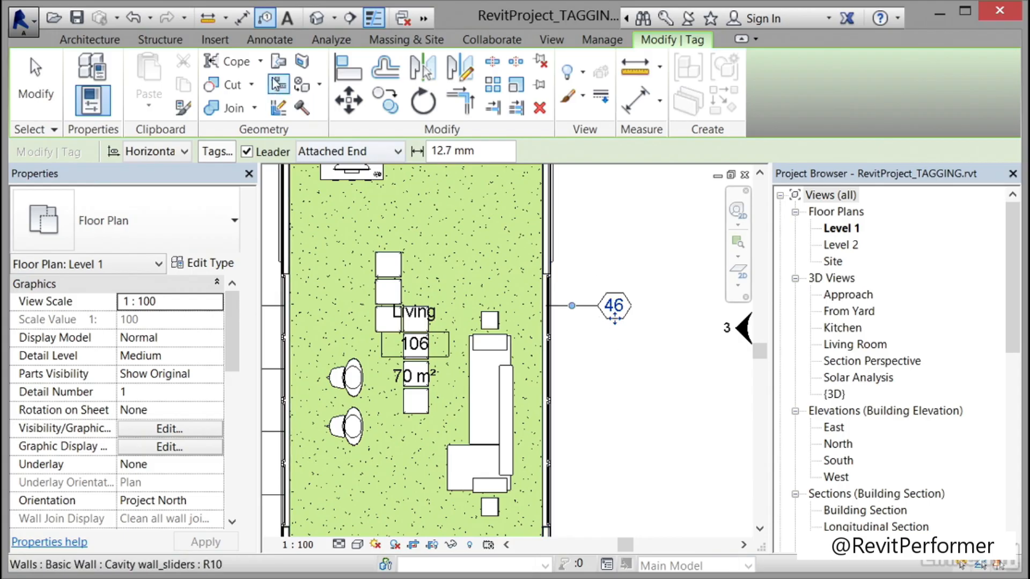
{"action": "left_click", "coordinate": [270, 41]}
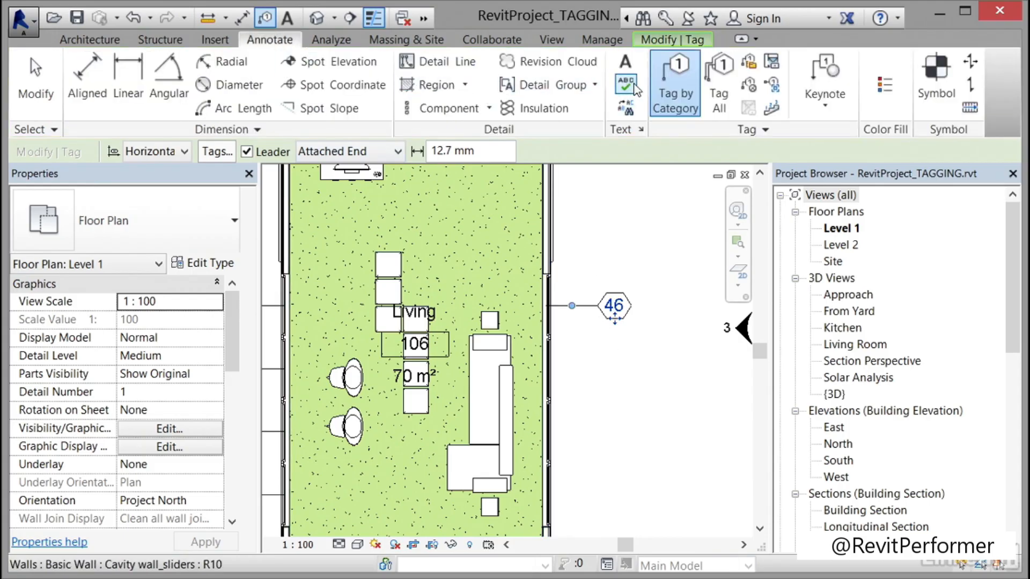
{"action": "left_click", "coordinate": [554, 371]}
{"action": "left_click", "coordinate": [552, 432]}
{"action": "left_click", "coordinate": [552, 497]}
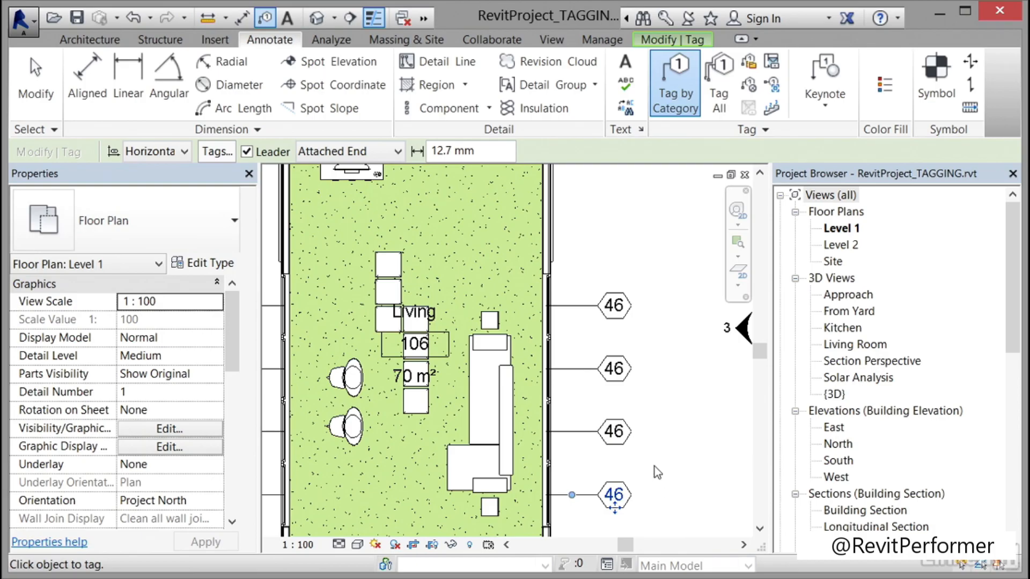
{"action": "key", "text": "Escape"}
{"action": "key", "text": "Escape"}
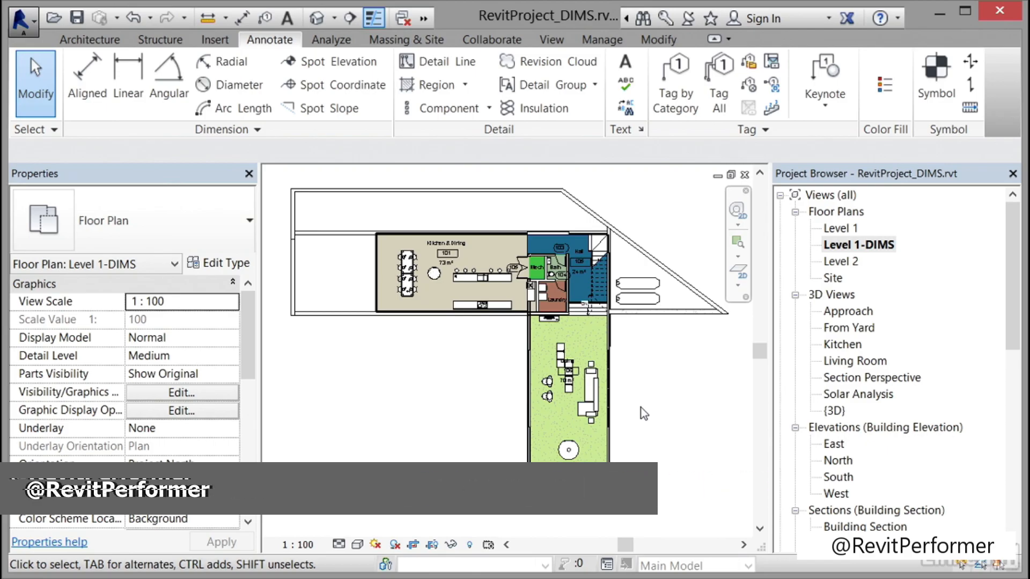
Step: Examine the hidden elements of RevitProject_DIMS's Level 1-DIMS floor plan, compare it with Level 1, and return to Level 1-DIMS
{"action": "left_click", "coordinate": [470, 544]}
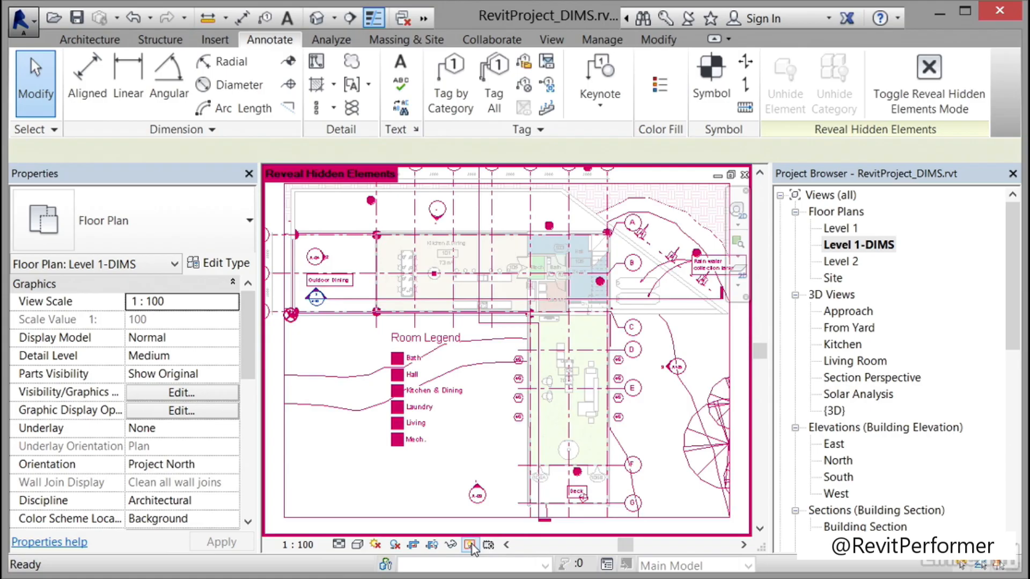
{"action": "left_click", "coordinate": [470, 544]}
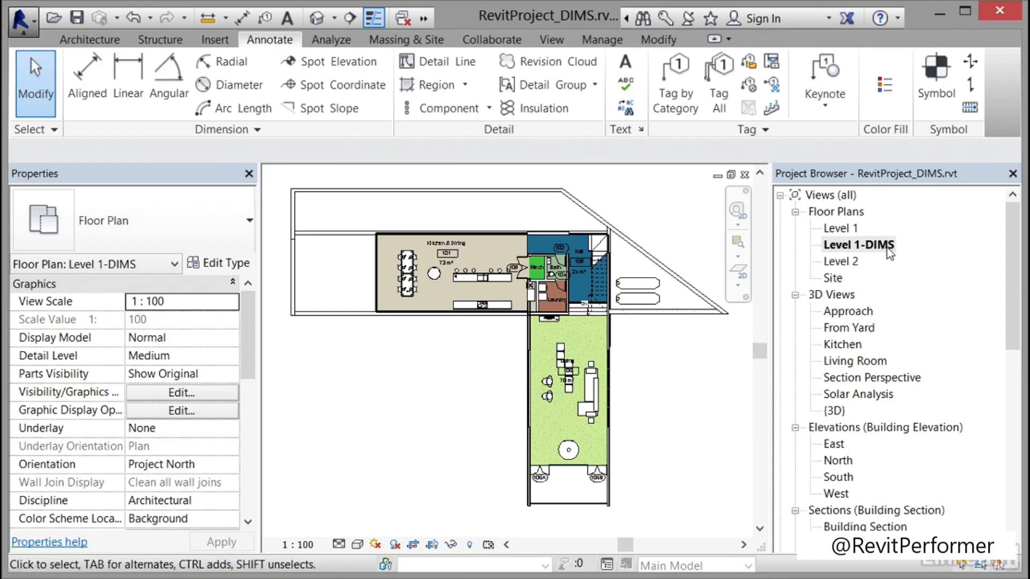
{"action": "double_click", "coordinate": [851, 228]}
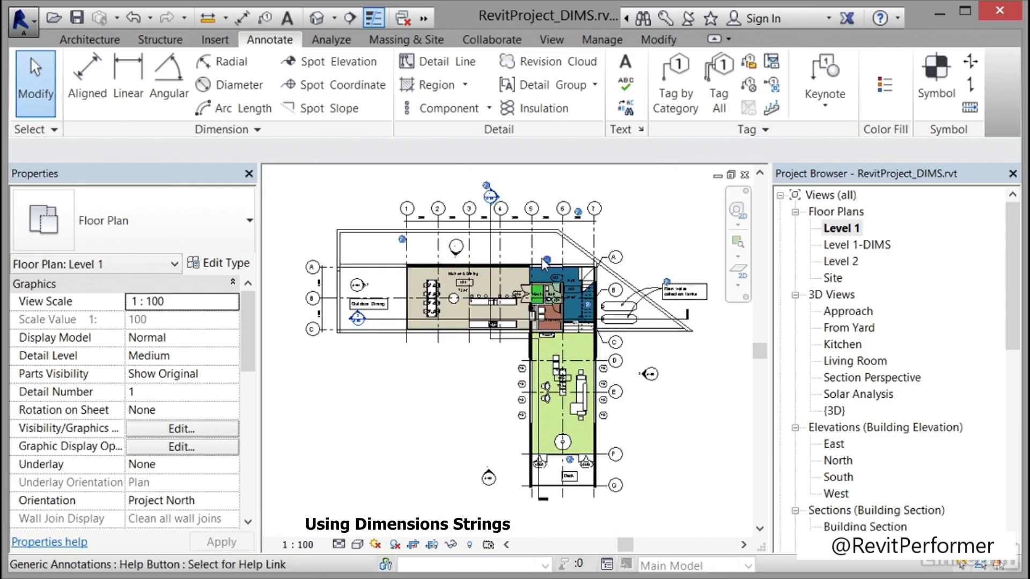
{"action": "double_click", "coordinate": [854, 247]}
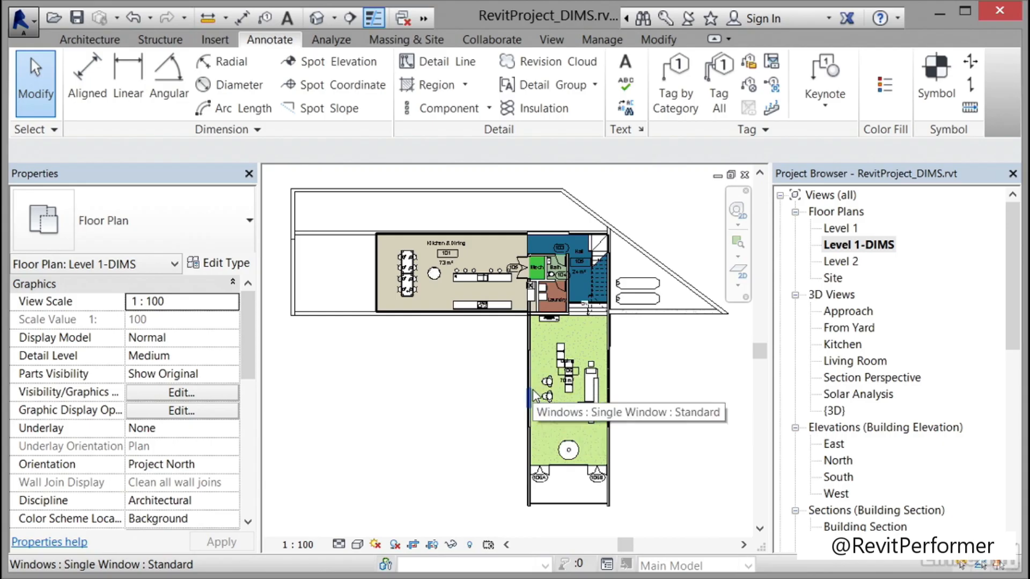
{"action": "scroll", "coordinate": [535, 397], "scroll_direction": "up", "scroll_amount": 5}
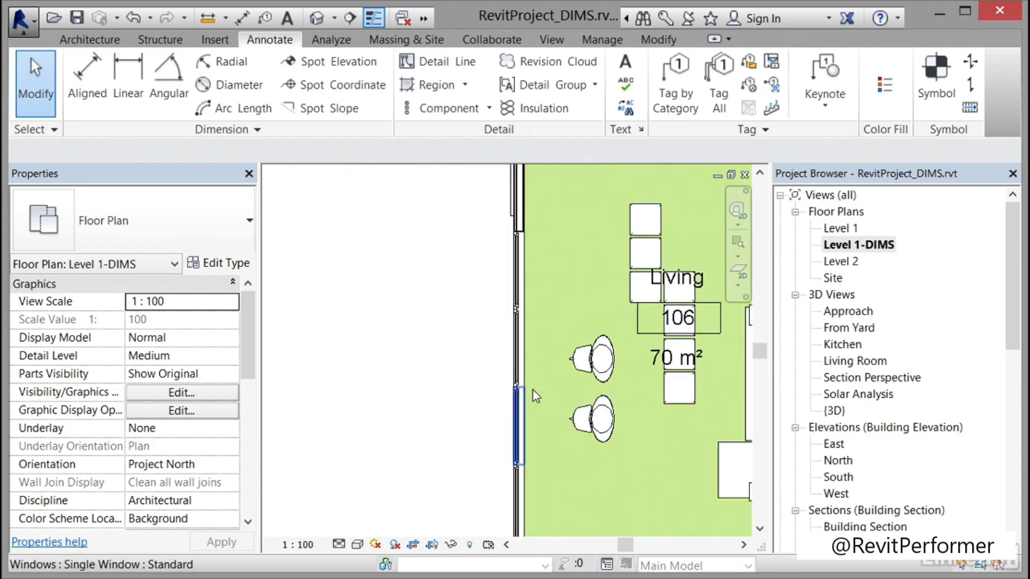
{"action": "middle_click_drag", "start_coordinate": [551, 286], "coordinate": [409, 382]}
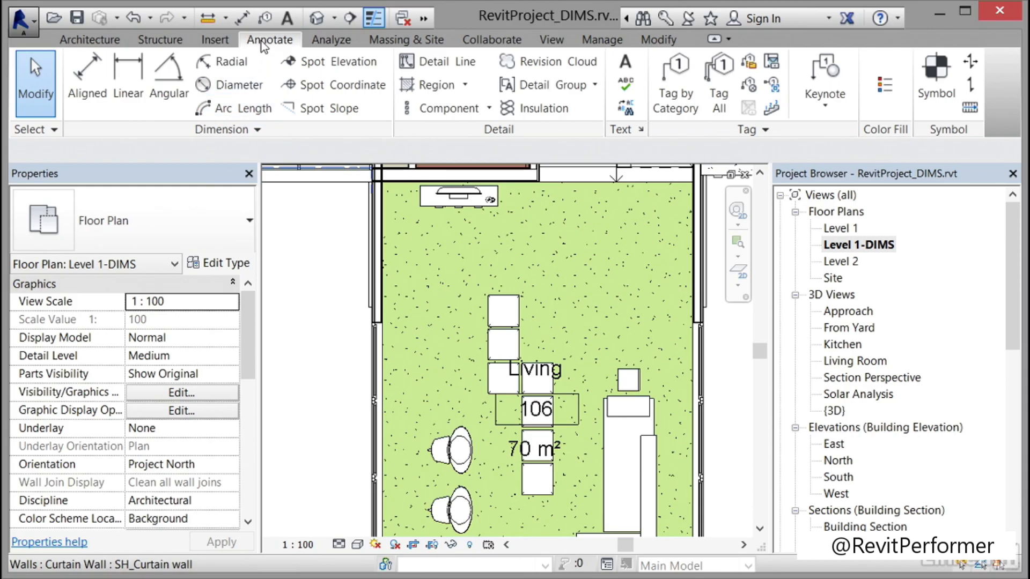
Step: Start an aligned dimension and duplicate the Feet & Inches linear dimension style as a new type named Millimetres
{"action": "left_click", "coordinate": [89, 86]}
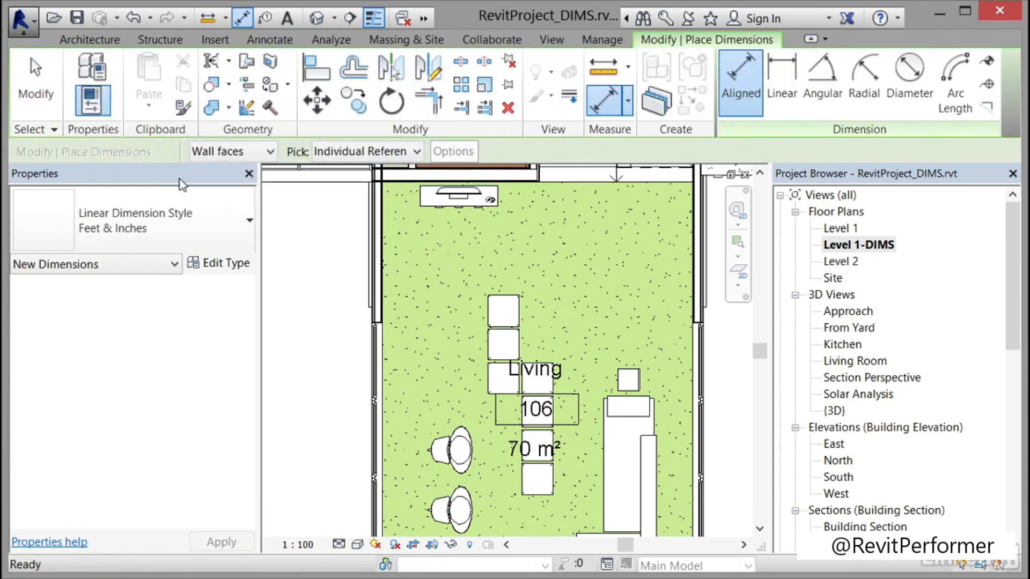
{"action": "left_click", "coordinate": [202, 246]}
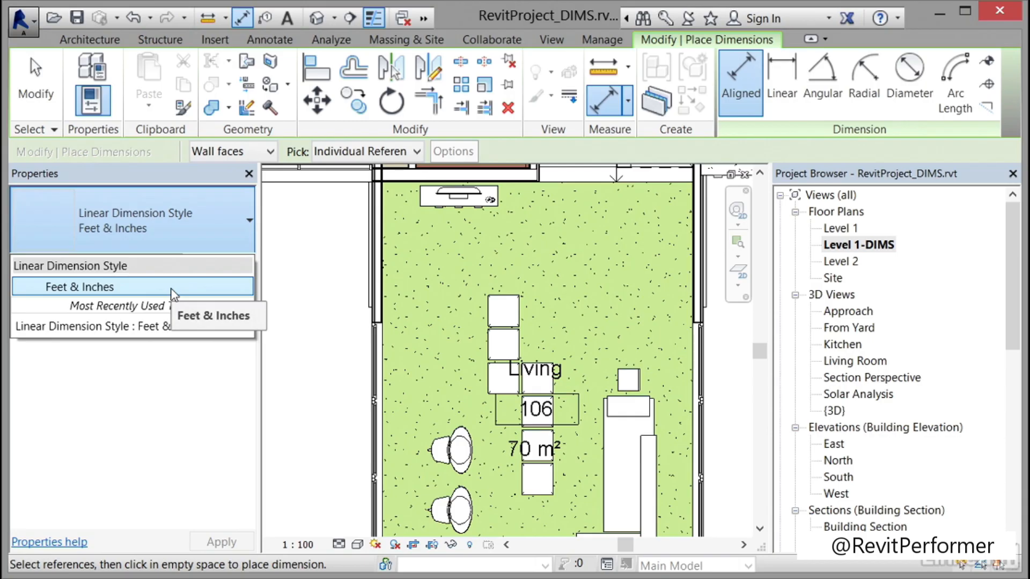
{"action": "left_click", "coordinate": [200, 215]}
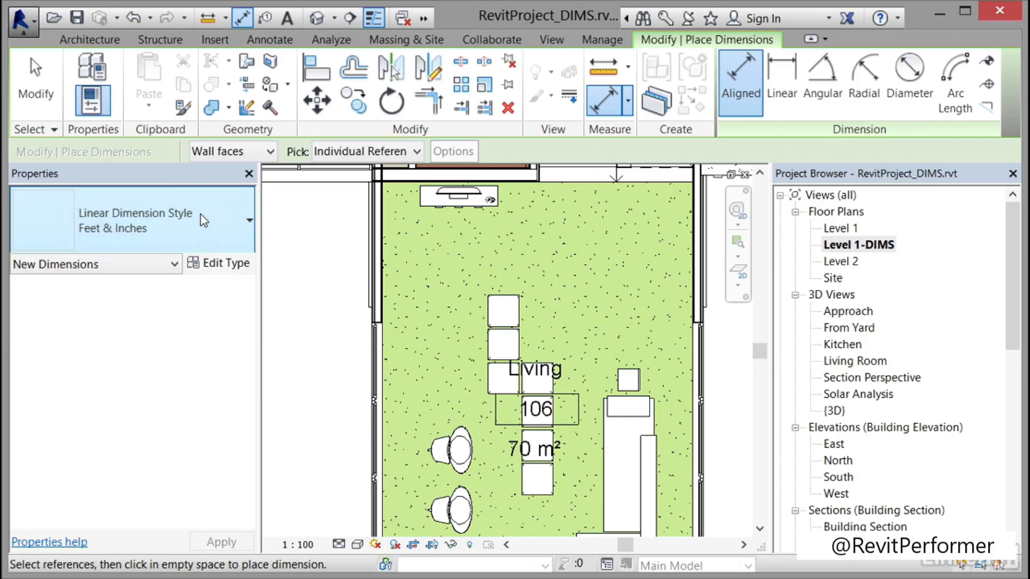
{"action": "left_click", "coordinate": [221, 264]}
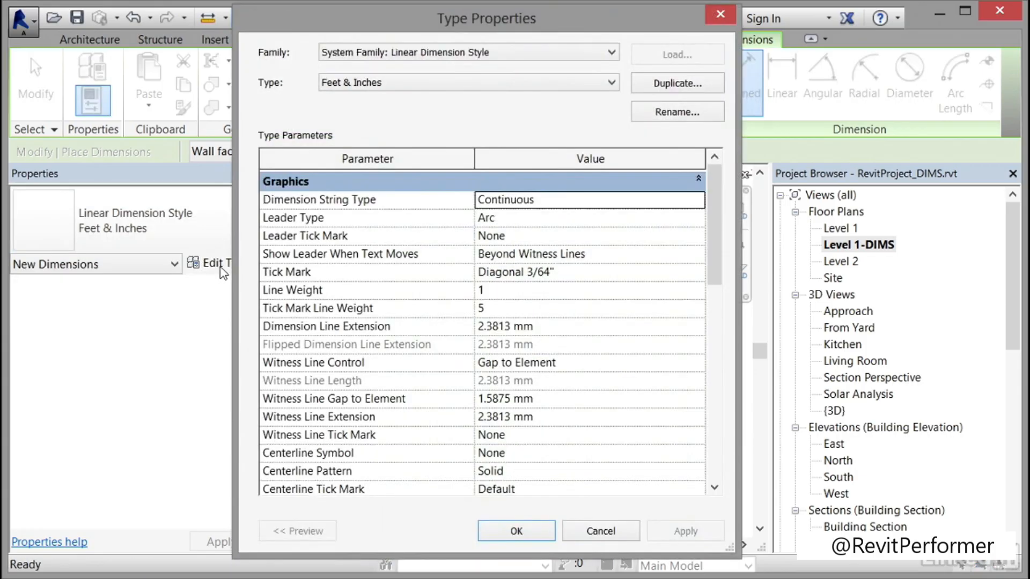
{"action": "left_click", "coordinate": [650, 86]}
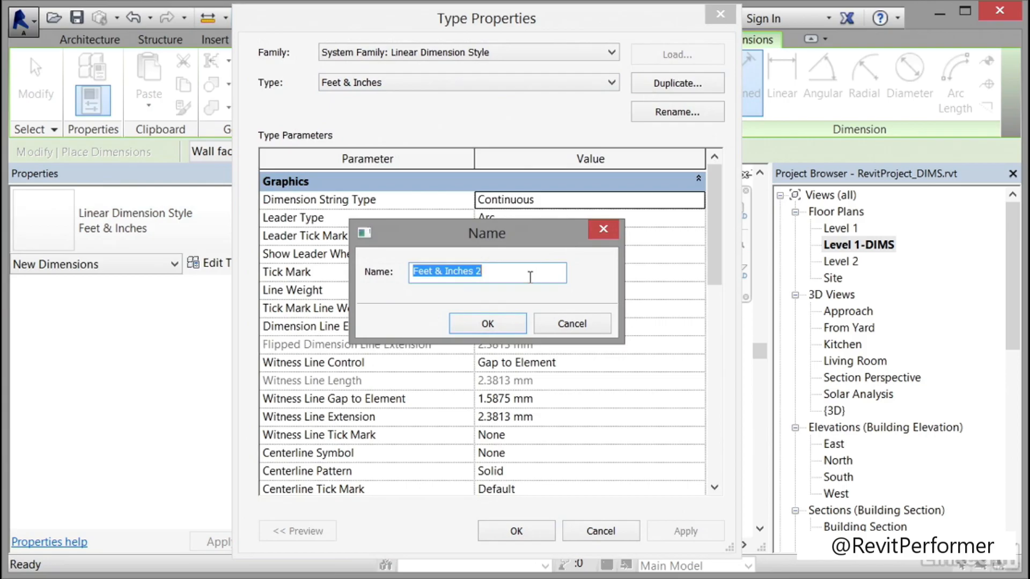
{"action": "type", "text": "Milli"}
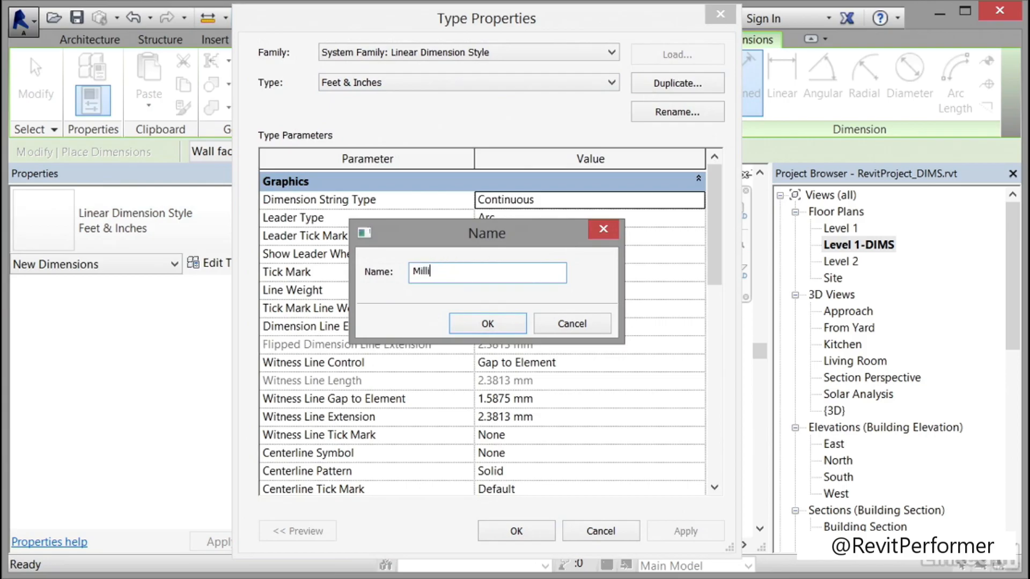
{"action": "type", "text": "metres"}
{"action": "left_click", "coordinate": [494, 329]}
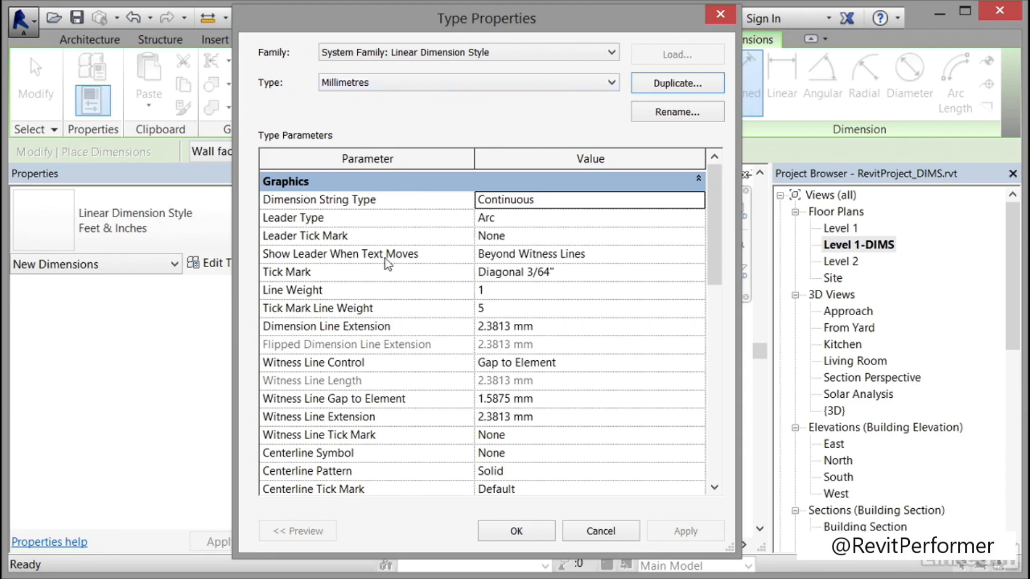
{"action": "left_click", "coordinate": [516, 532]}
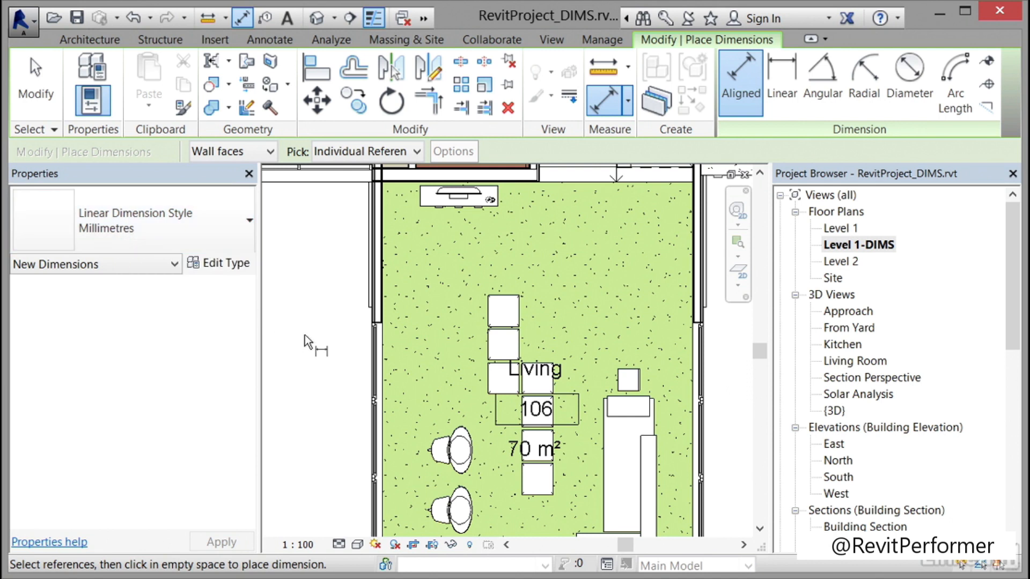
Step: Dimension the northernmost glazing bay of the Living room's west curtain wall, placing the aligned dimension outside the building
{"action": "left_click", "coordinate": [377, 333]}
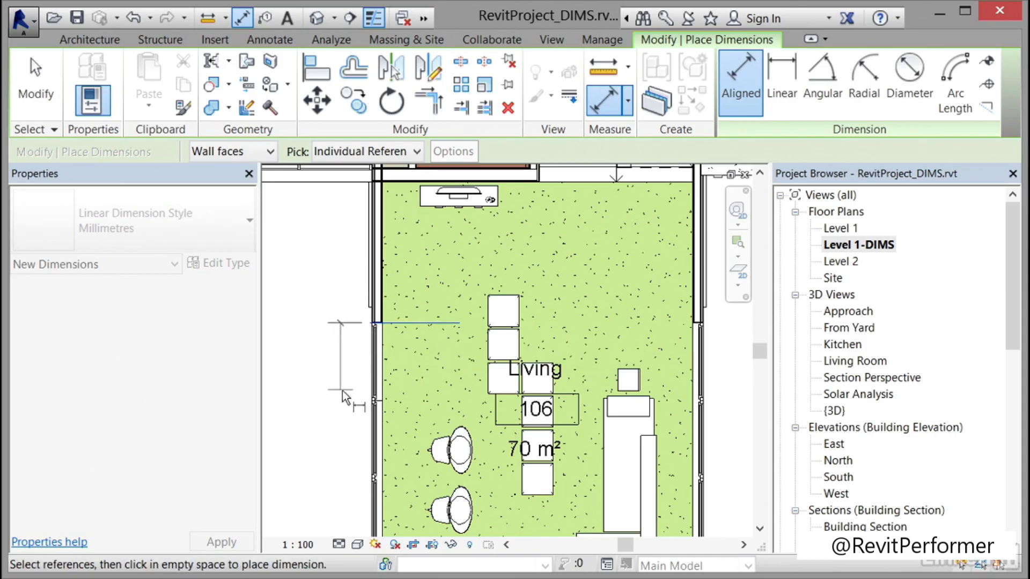
{"action": "left_click", "coordinate": [369, 400]}
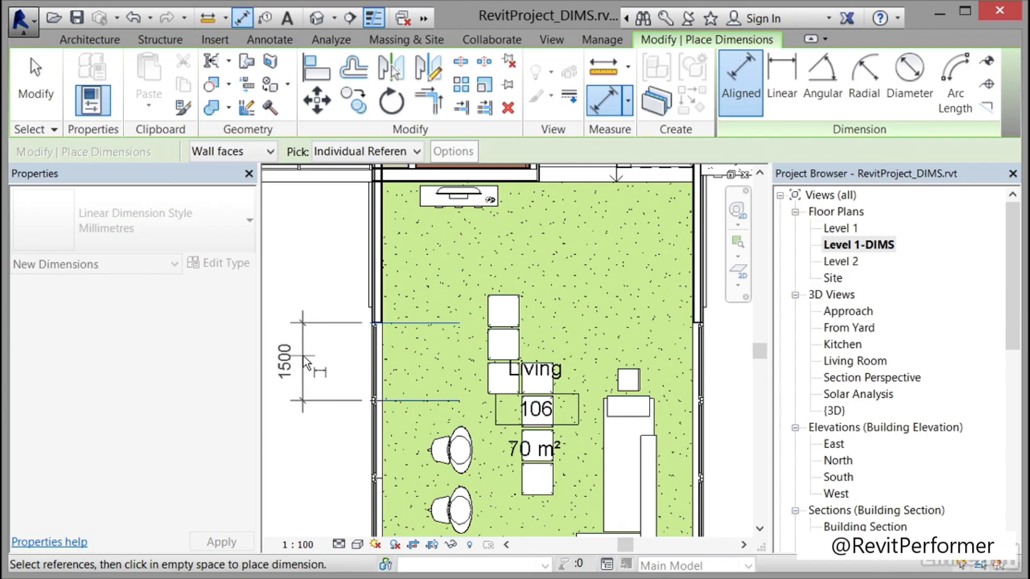
{"action": "left_click", "coordinate": [306, 362]}
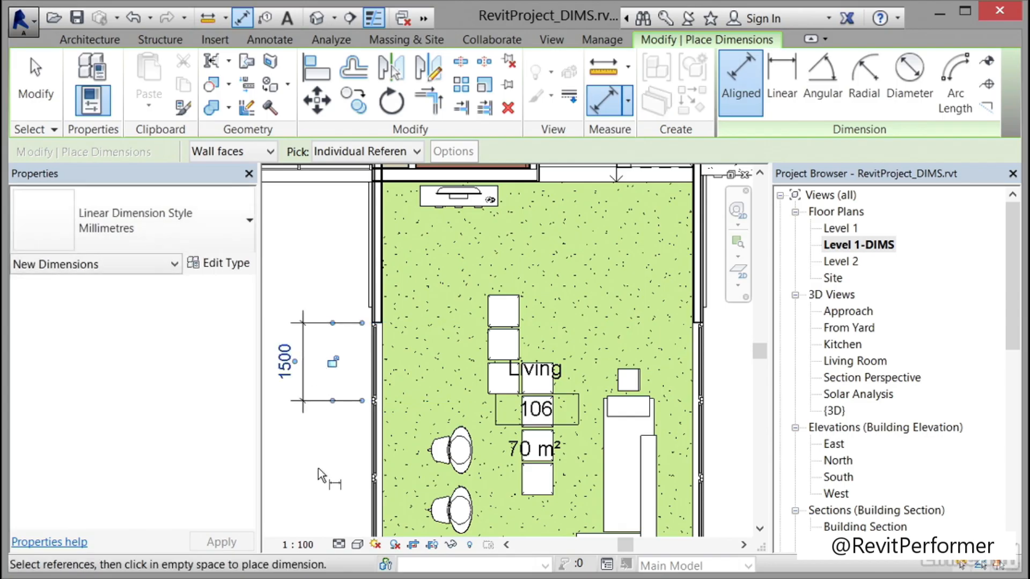
{"action": "key", "text": "Escape"}
{"action": "key", "text": "Escape"}
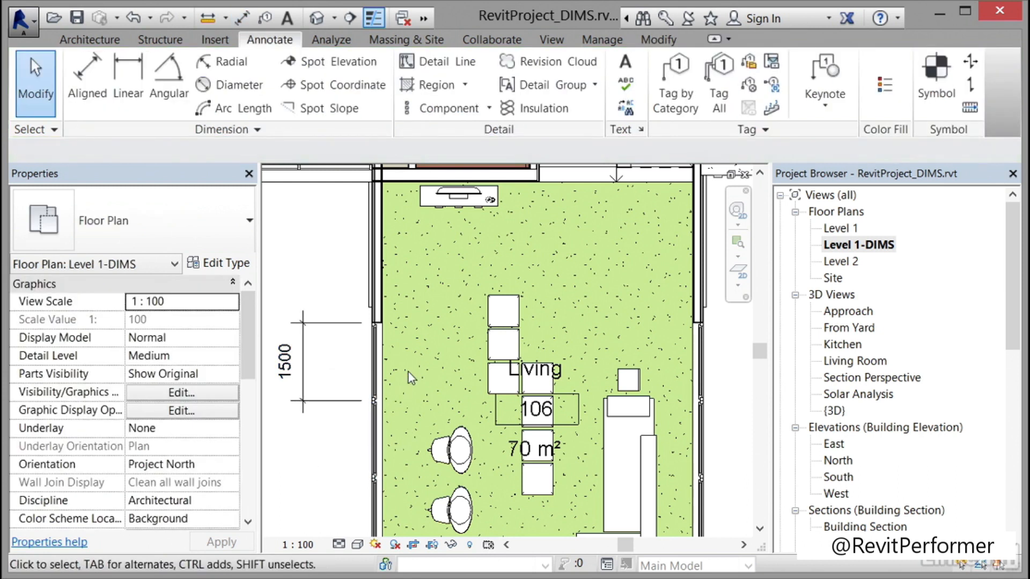
Step: Add a continuous aligned dimension string across the four glazing bays of the Living room's east wall, placed outside the building
{"action": "scroll", "coordinate": [408, 373], "scroll_direction": "down", "scroll_amount": 1}
{"action": "scroll", "coordinate": [407, 372], "scroll_direction": "down", "scroll_amount": 2}
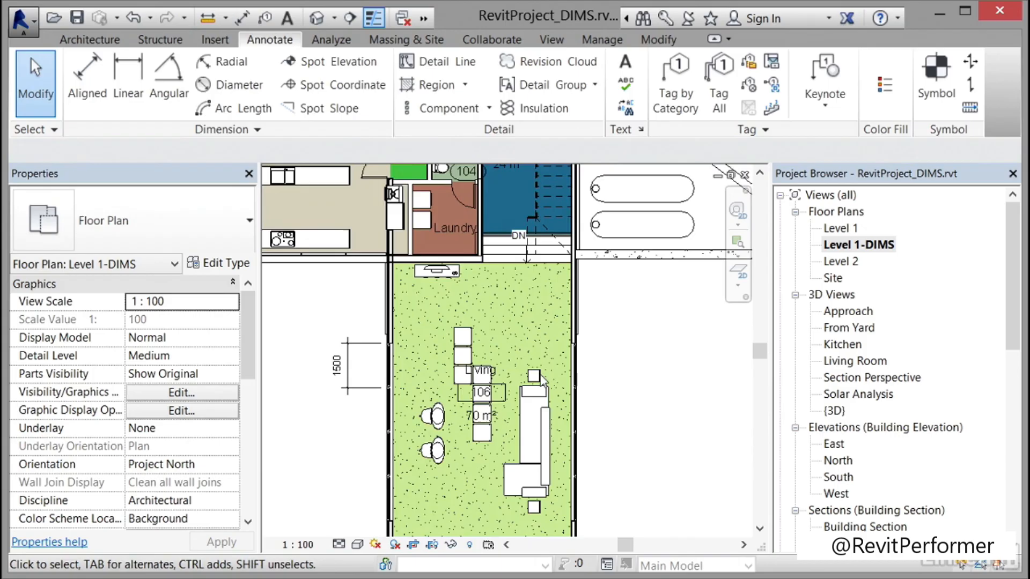
{"action": "middle_click_drag", "start_coordinate": [662, 390], "coordinate": [552, 364]}
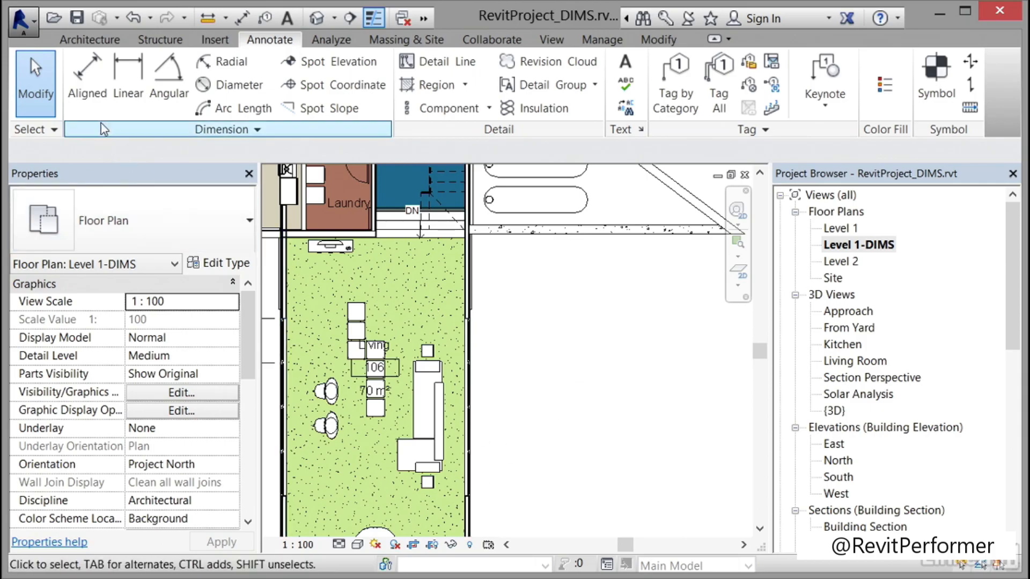
{"action": "left_click", "coordinate": [88, 97]}
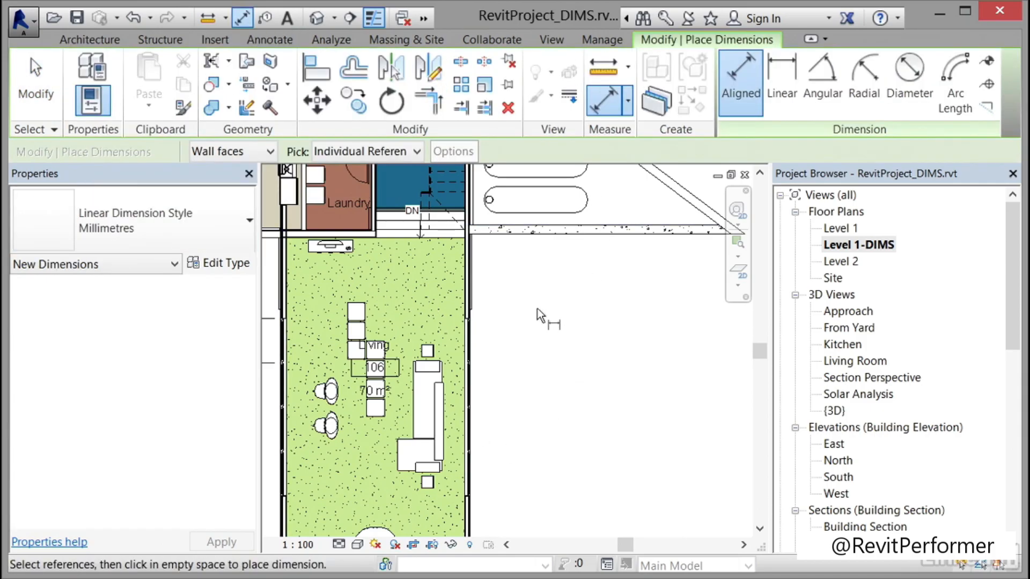
{"action": "left_click", "coordinate": [475, 324]}
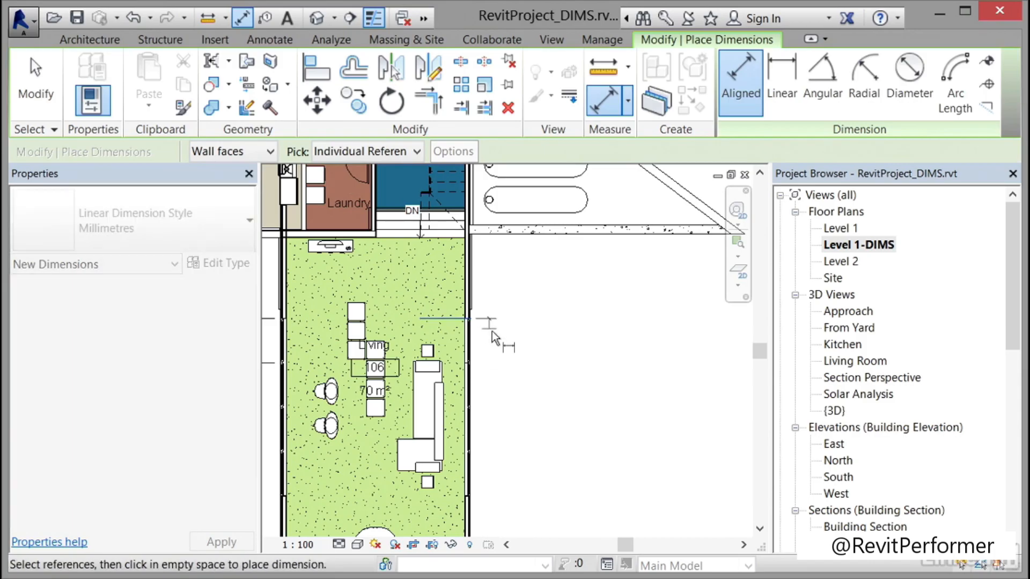
{"action": "left_click", "coordinate": [494, 363]}
{"action": "left_click", "coordinate": [473, 407]}
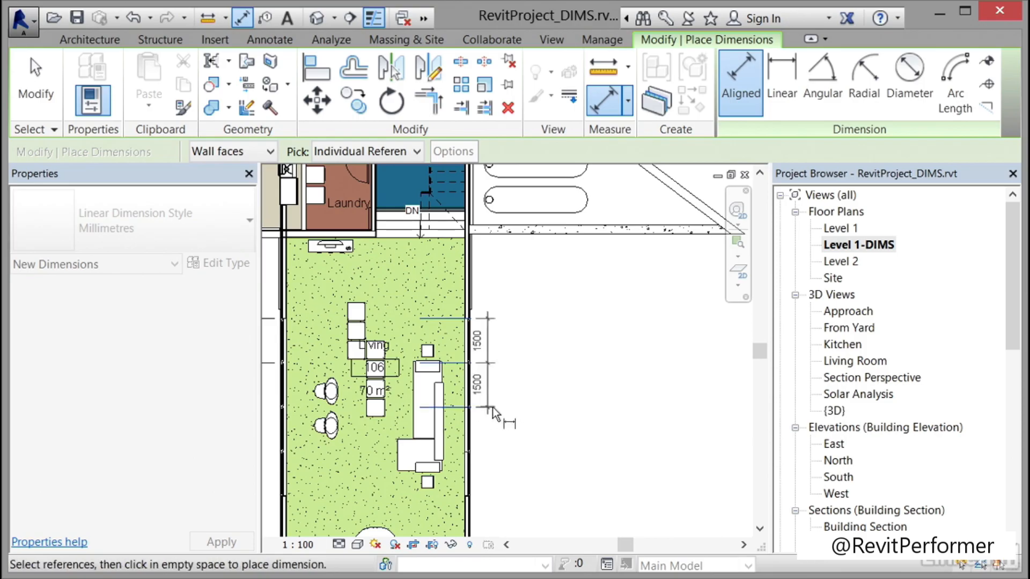
{"action": "left_click", "coordinate": [469, 453]}
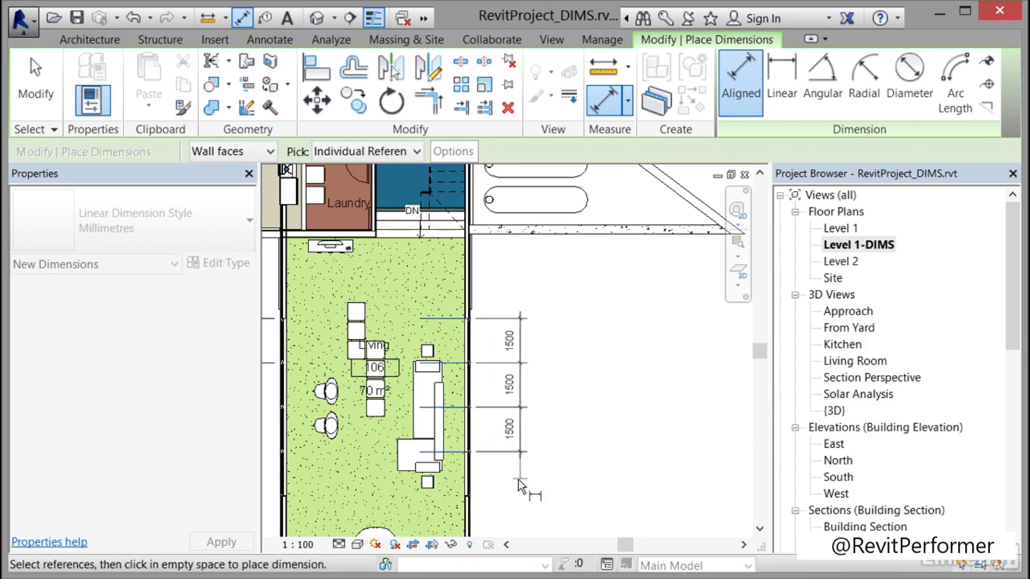
{"action": "left_click", "coordinate": [471, 496]}
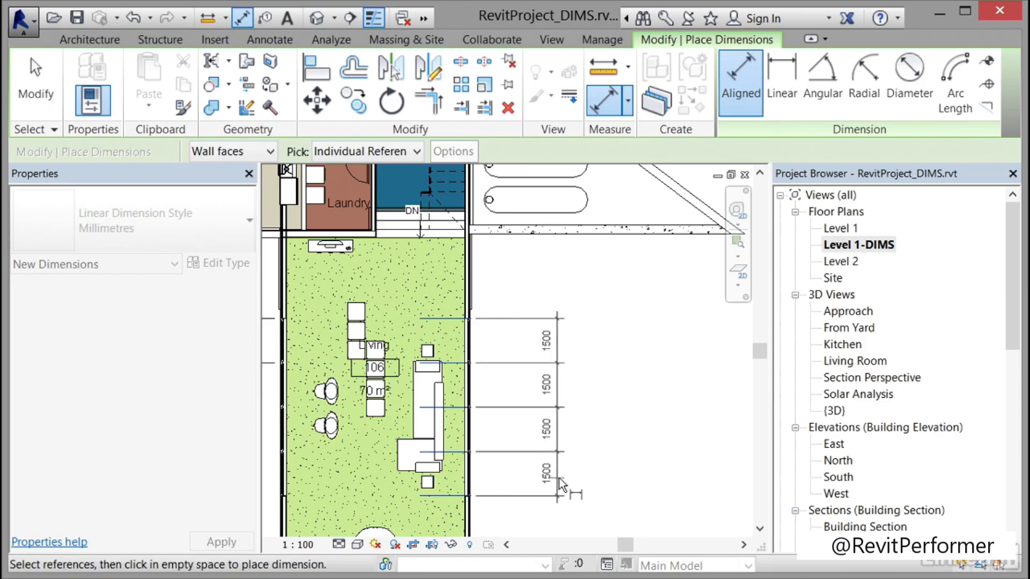
{"action": "left_click", "coordinate": [571, 478]}
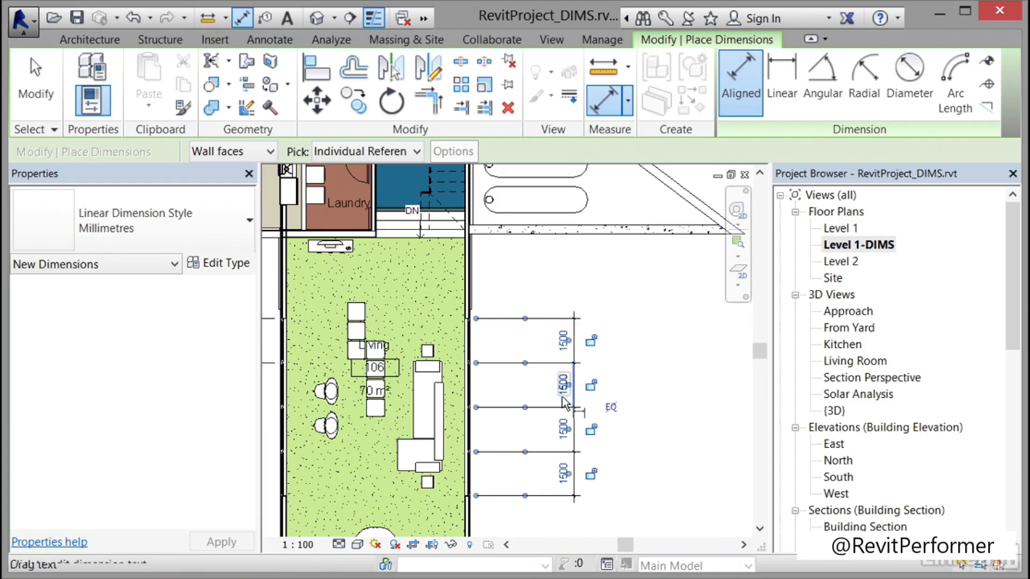
Step: Lock all four segments of the Living room's east dimension string, and unlock them again
{"action": "left_click", "coordinate": [593, 342]}
{"action": "left_click", "coordinate": [592, 387]}
{"action": "left_click", "coordinate": [592, 430]}
{"action": "left_click", "coordinate": [593, 475]}
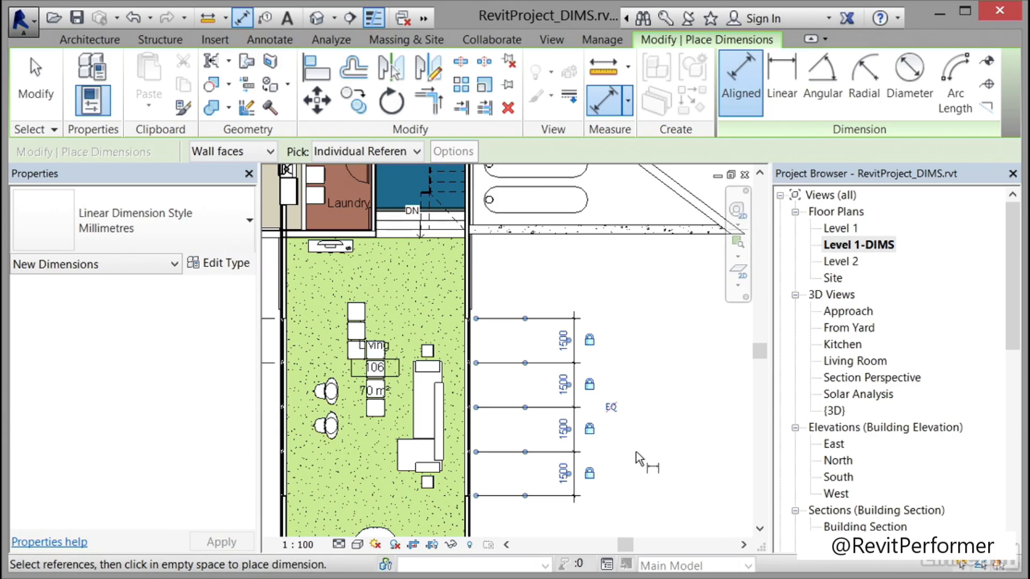
{"action": "left_click", "coordinate": [591, 341]}
{"action": "left_click", "coordinate": [589, 386]}
{"action": "left_click", "coordinate": [591, 431]}
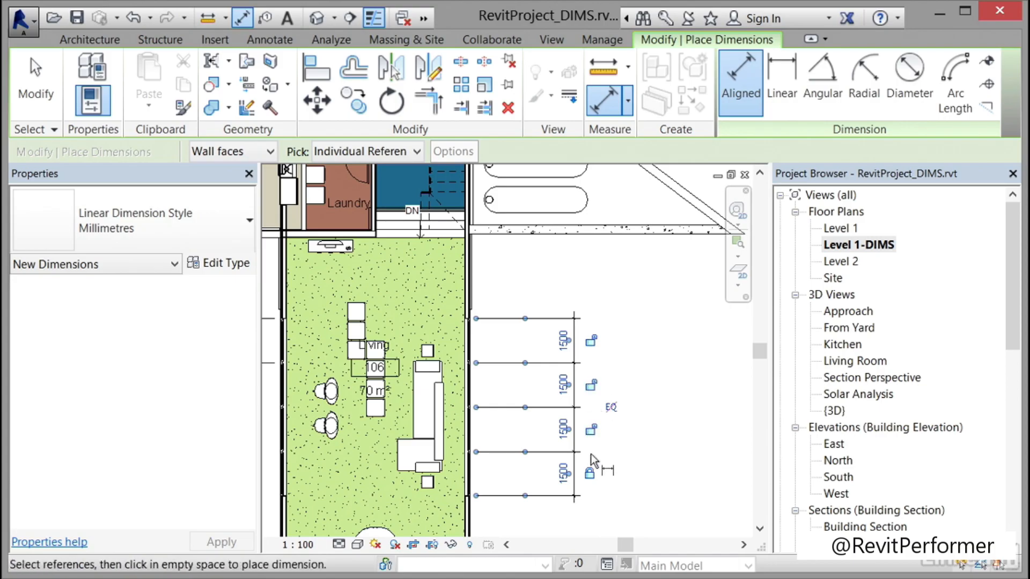
{"action": "left_click", "coordinate": [590, 475]}
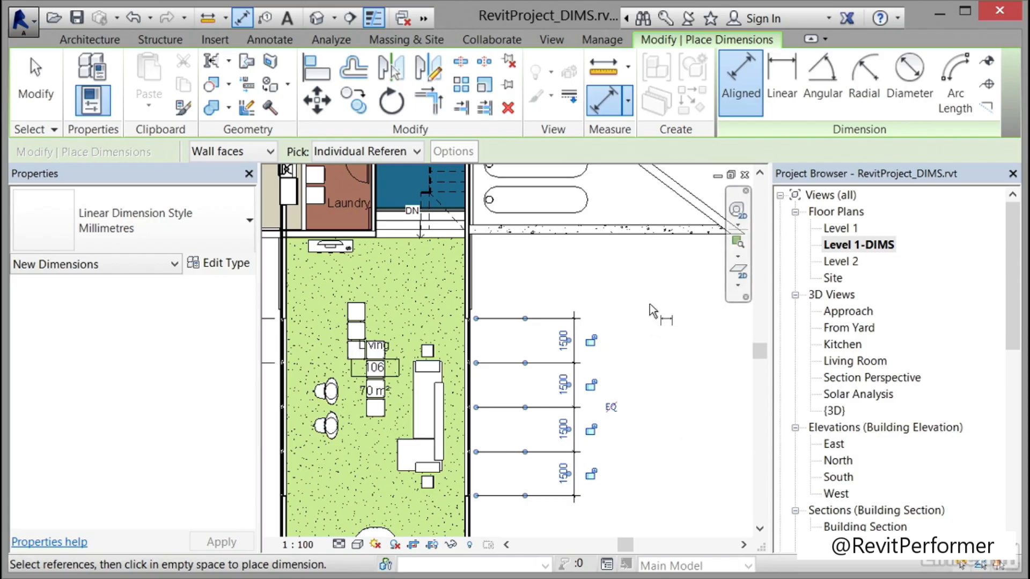
{"action": "key", "text": "Escape"}
Step: Dimension the distance between the two upper curtain grid lines on the Kitchen & Dining room's west wall, placing it outside
{"action": "scroll", "coordinate": [649, 304], "scroll_direction": "down", "scroll_amount": 5}
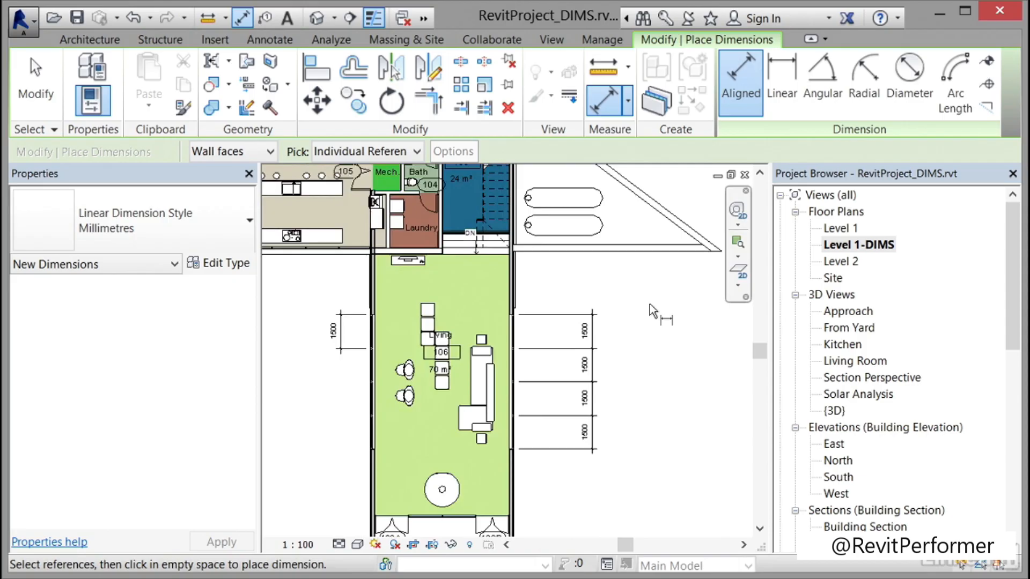
{"action": "middle_click_drag", "start_coordinate": [336, 290], "coordinate": [402, 380]}
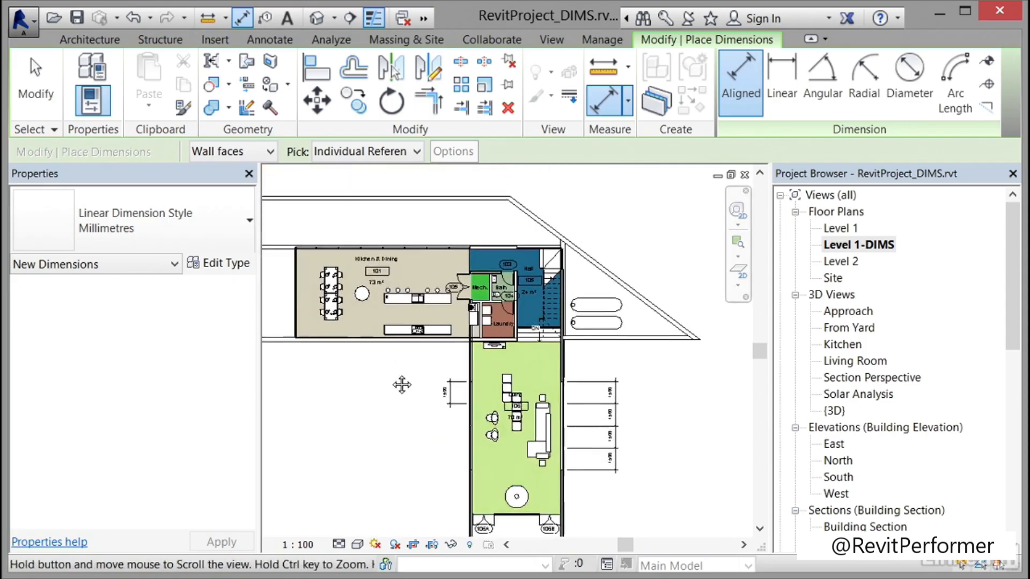
{"action": "scroll", "coordinate": [323, 353], "scroll_direction": "up", "scroll_amount": 4}
{"action": "scroll", "coordinate": [324, 353], "scroll_direction": "up", "scroll_amount": 2}
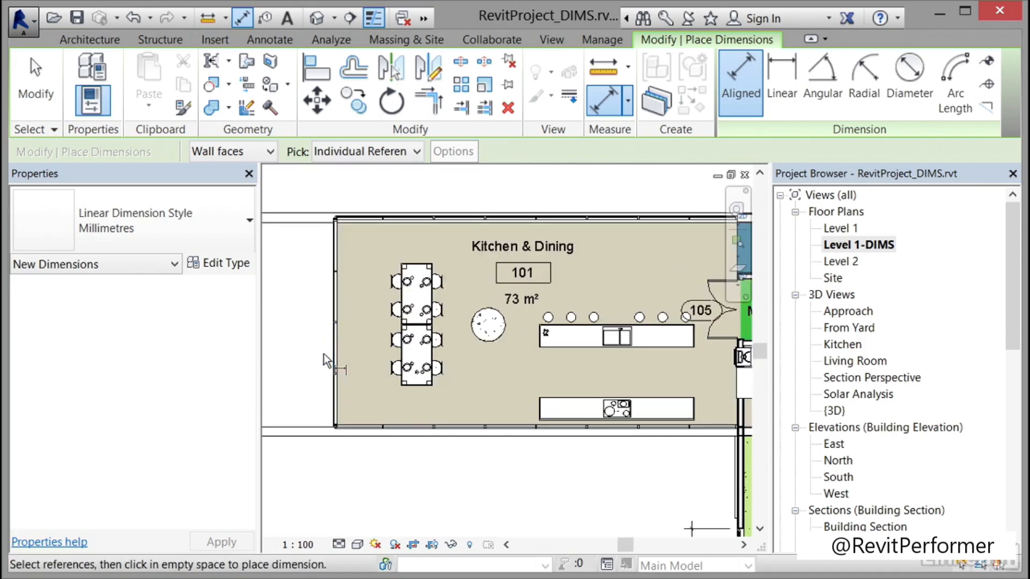
{"action": "left_click", "coordinate": [341, 246]}
{"action": "left_click", "coordinate": [341, 313]}
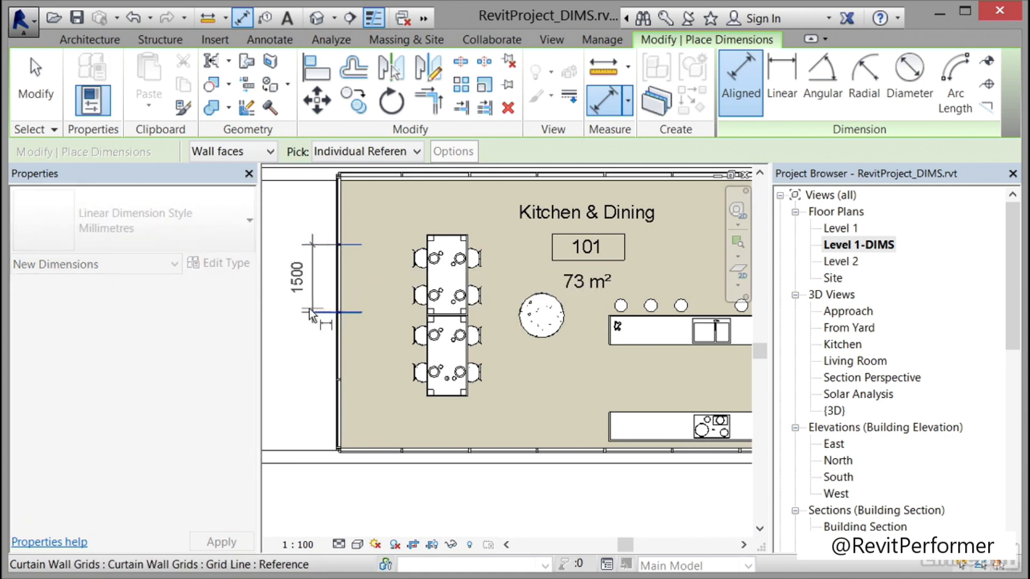
{"action": "left_click", "coordinate": [299, 348]}
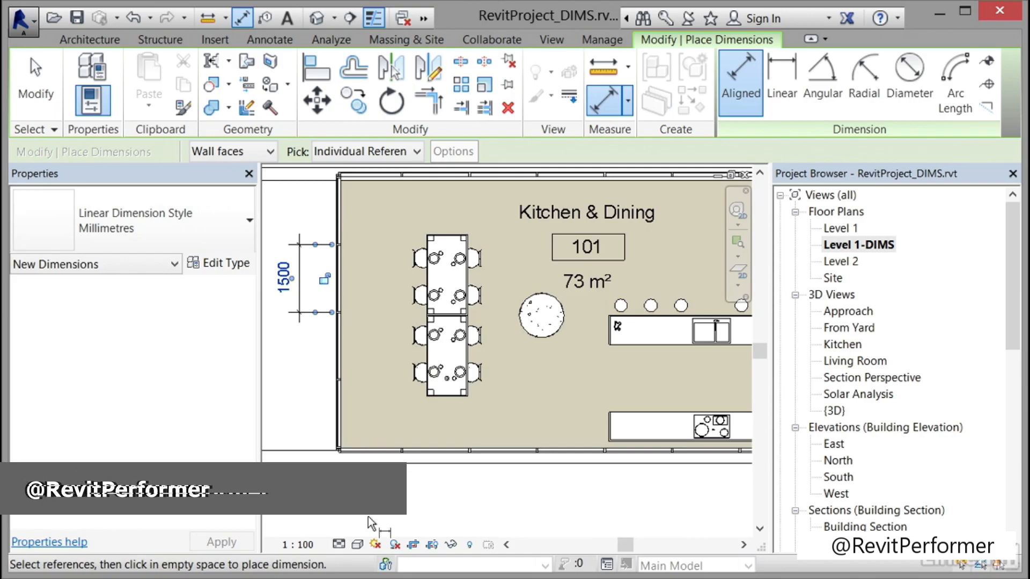
{"action": "key", "text": "Escape"}
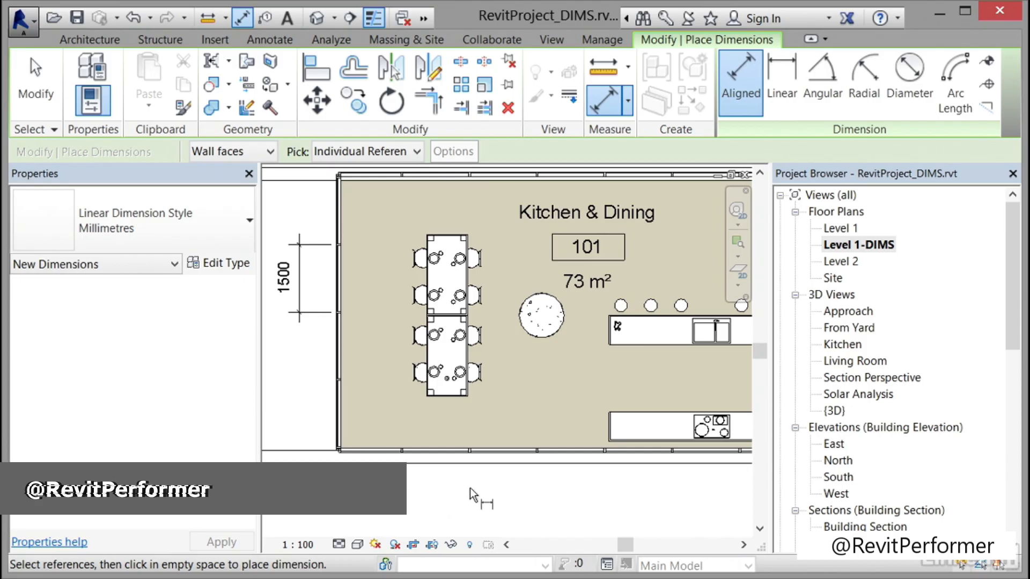
Step: Place two Single Window: Standard windows side by side in the solid wall section on the Hall's north side
{"action": "scroll", "coordinate": [470, 488], "scroll_direction": "down", "scroll_amount": 2}
{"action": "middle_click_drag", "start_coordinate": [554, 375], "coordinate": [283, 390]}
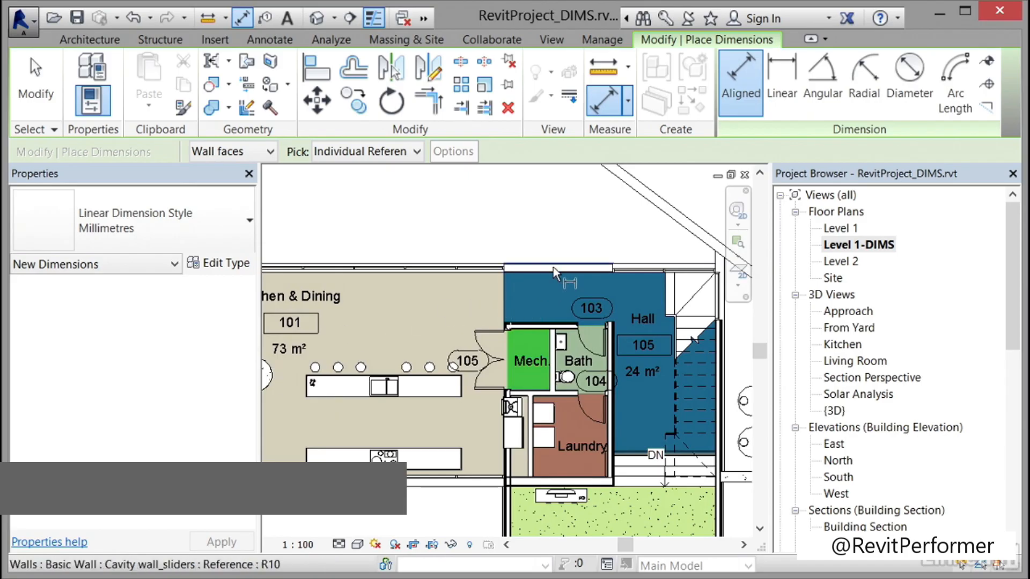
{"action": "scroll", "coordinate": [552, 267], "scroll_direction": "up", "scroll_amount": 4}
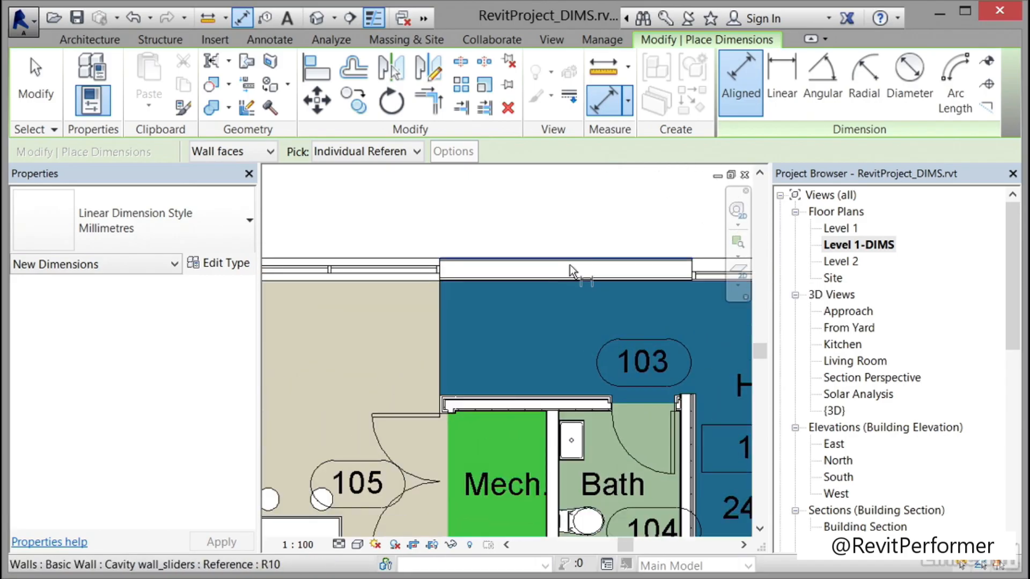
{"action": "middle_click_drag", "start_coordinate": [602, 230], "coordinate": [530, 265]}
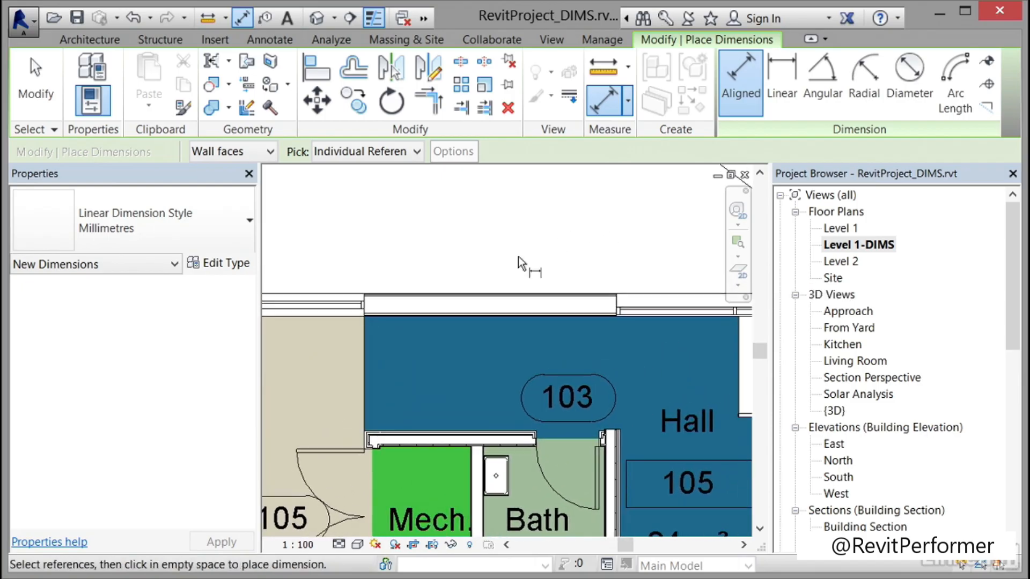
{"action": "left_click", "coordinate": [102, 40]}
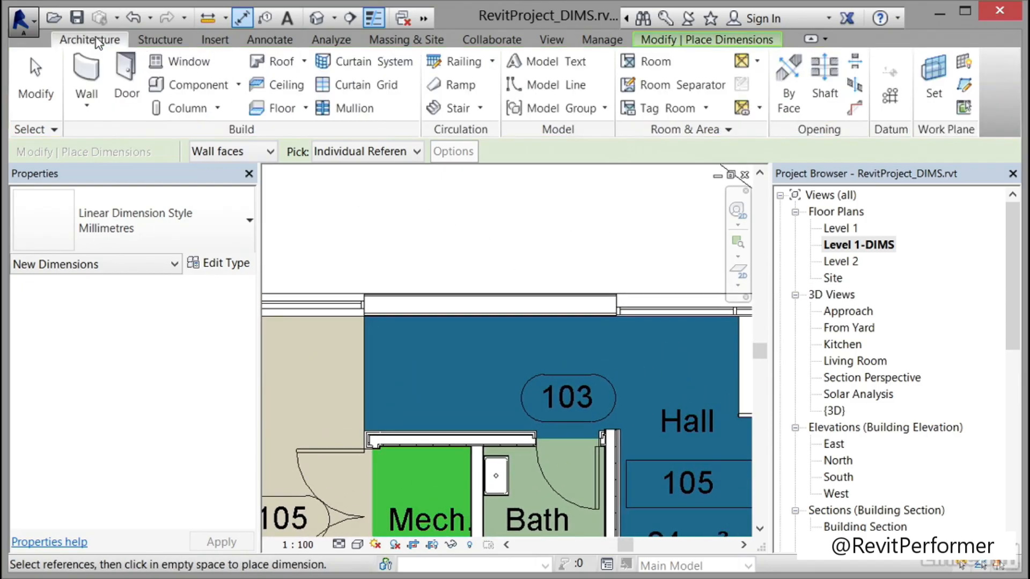
{"action": "left_click", "coordinate": [187, 62]}
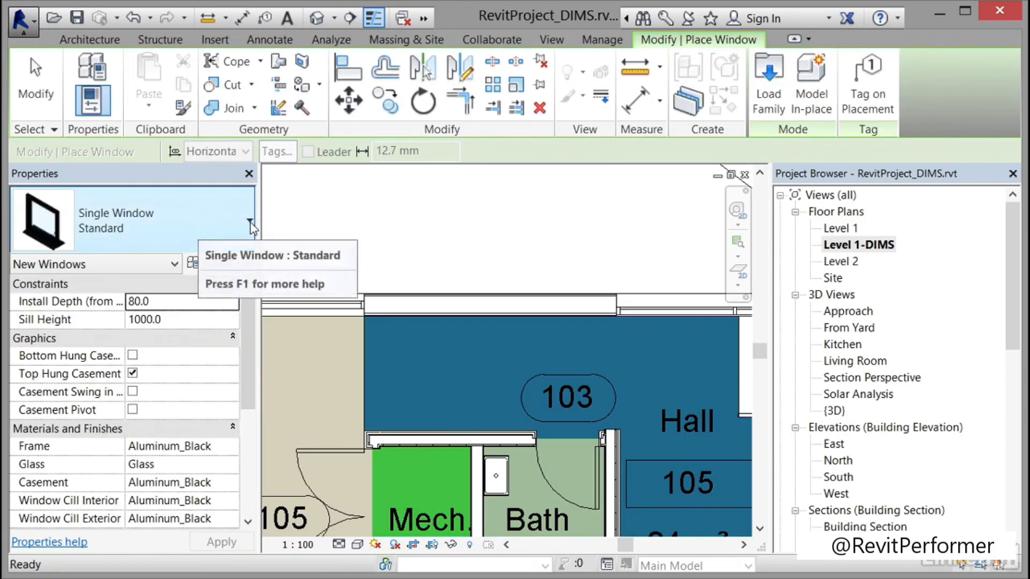
{"action": "left_click", "coordinate": [437, 297]}
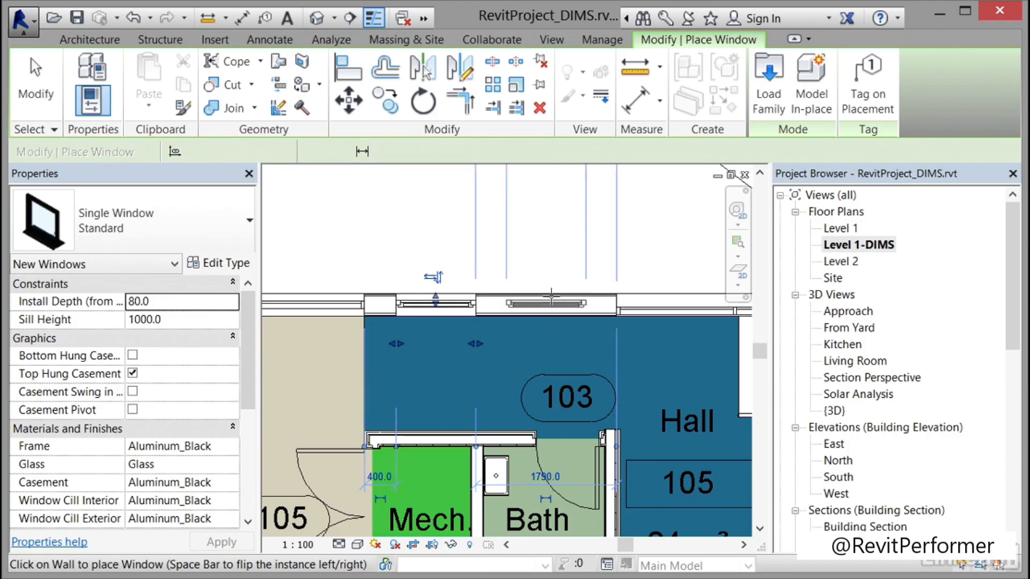
{"action": "left_click", "coordinate": [552, 297]}
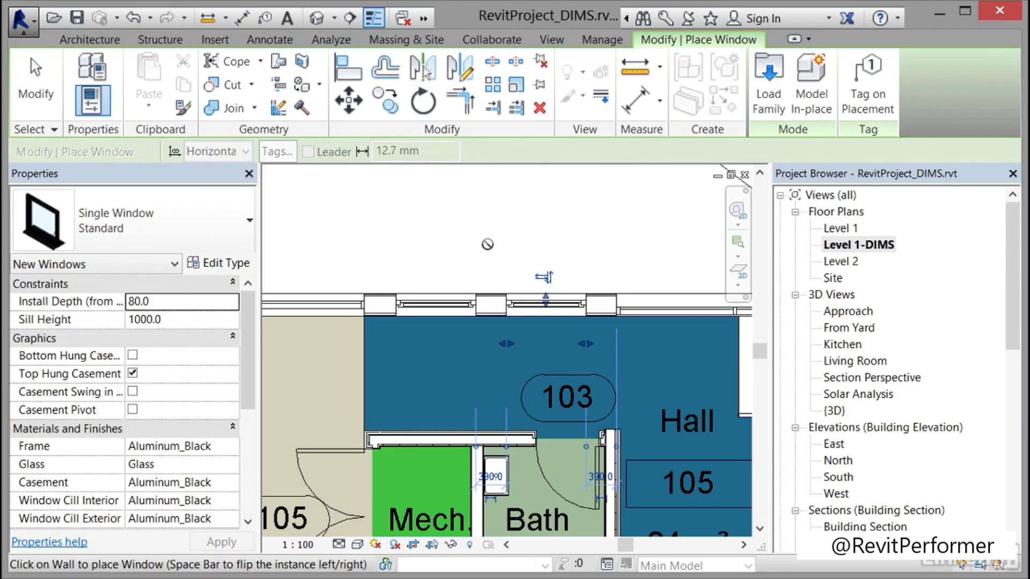
{"action": "key", "text": "Escape"}
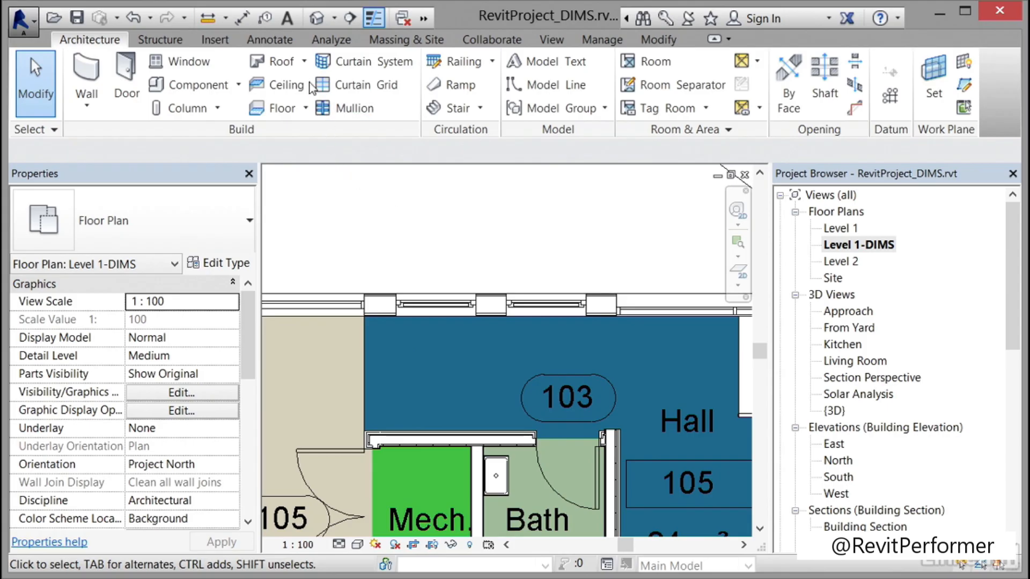
Step: Add an aligned dimension from the west end of the Hall's solid north wall section to the first window edge, placed outside the building
{"action": "left_click", "coordinate": [279, 36]}
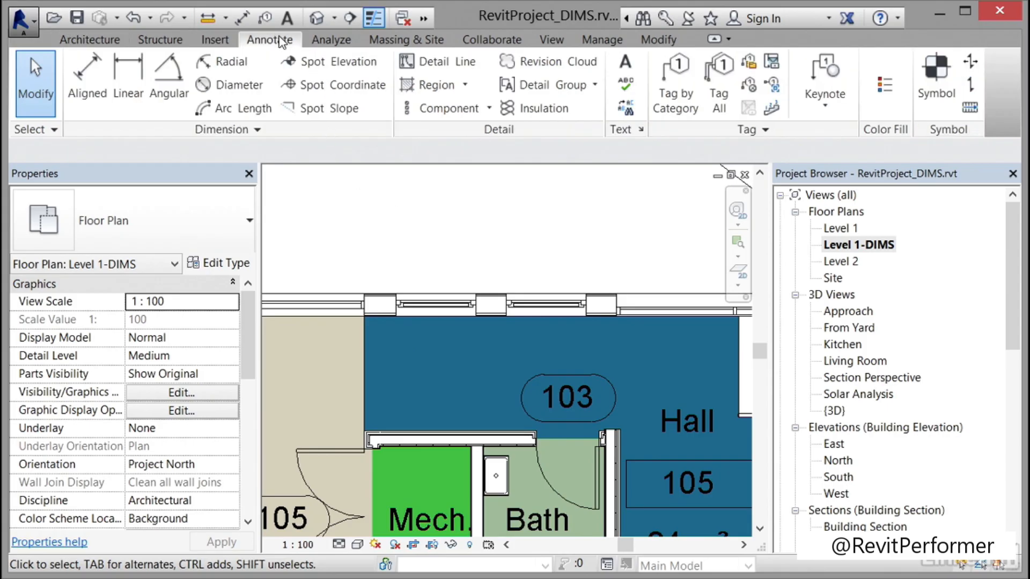
{"action": "left_click", "coordinate": [94, 73]}
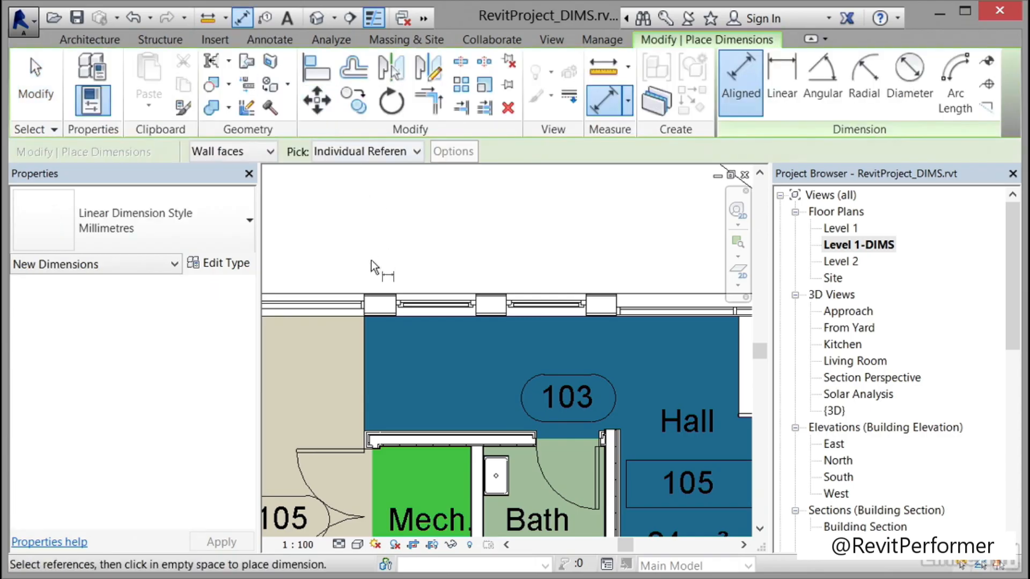
{"action": "left_click", "coordinate": [365, 283]}
{"action": "left_click", "coordinate": [397, 291]}
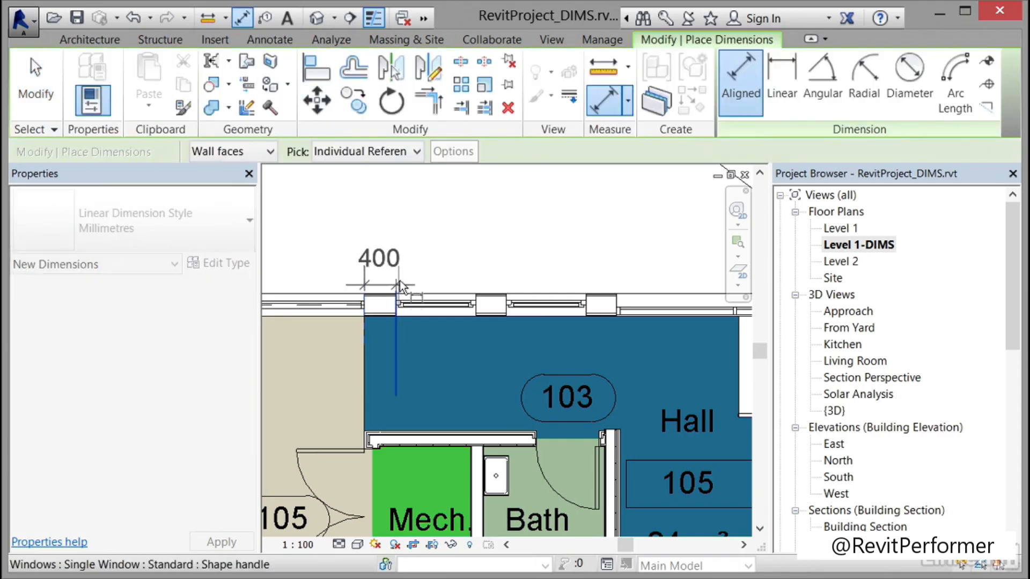
{"action": "left_click", "coordinate": [413, 236]}
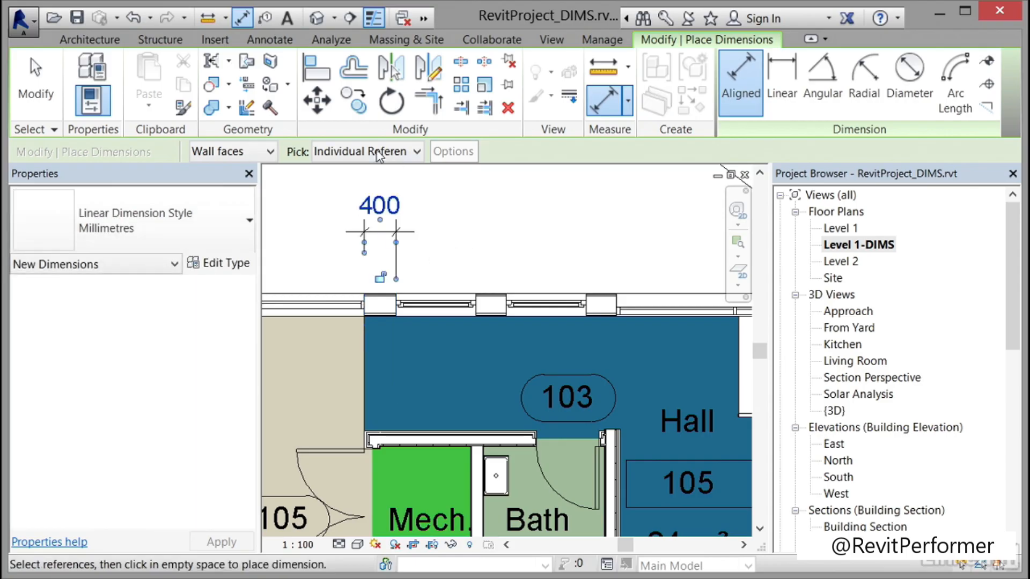
Step: Continue with an aligned dimension string from the first window edge across both windows to the wall section's east end, in line with the first dimension
{"action": "left_click", "coordinate": [270, 39]}
{"action": "left_click", "coordinate": [87, 81]}
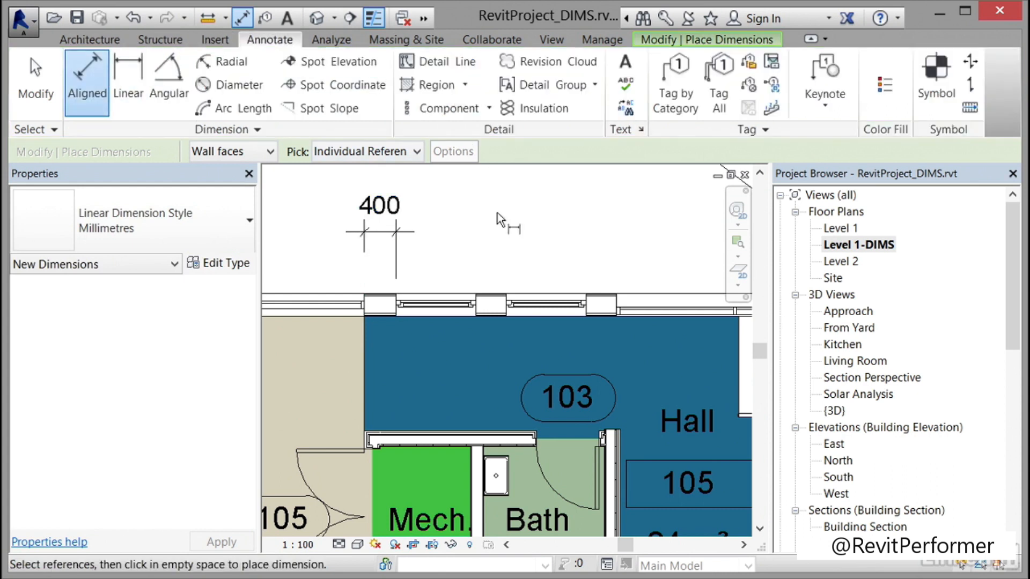
{"action": "left_click", "coordinate": [403, 295]}
{"action": "left_click", "coordinate": [481, 290]}
{"action": "left_click", "coordinate": [506, 293]}
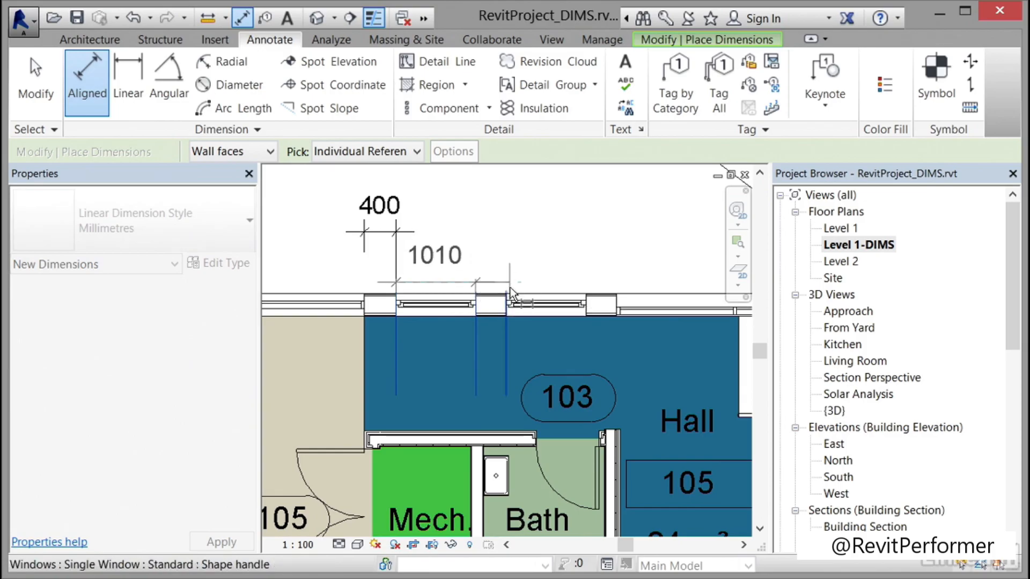
{"action": "left_click", "coordinate": [584, 281]}
{"action": "left_click", "coordinate": [619, 288]}
{"action": "left_click", "coordinate": [657, 233]}
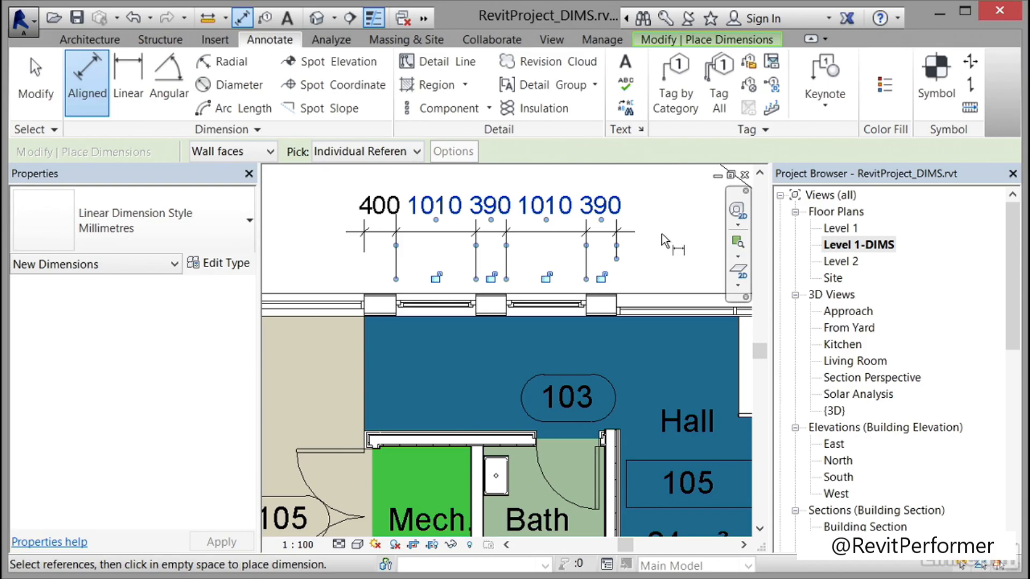
{"action": "key", "text": "Escape"}
{"action": "key", "text": "Escape"}
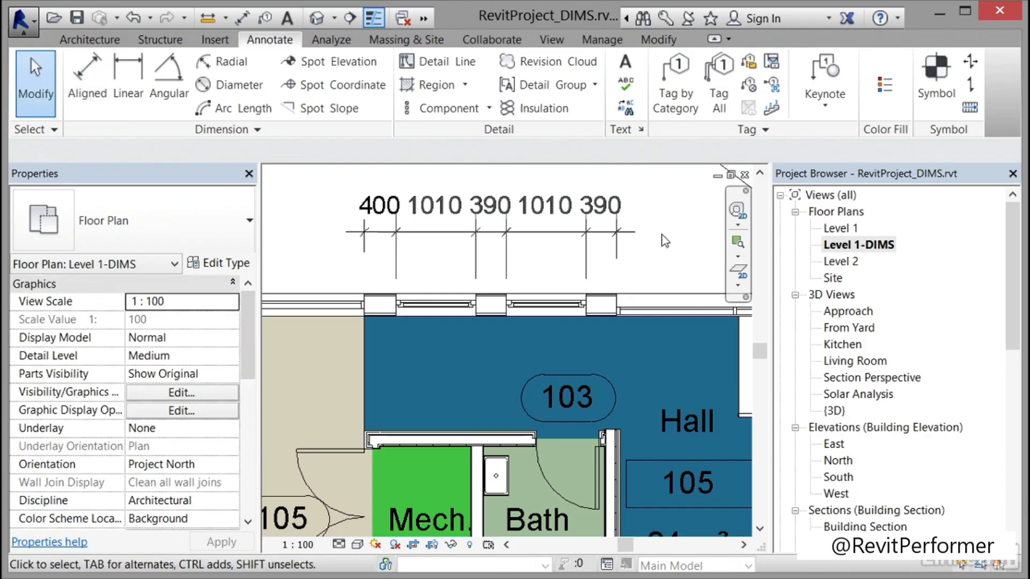
Step: Replace the easternmost segment's dimension value with the text "Size accordingly" and move that text clear above the string
{"action": "left_click", "coordinate": [605, 219]}
{"action": "left_click_drag", "start_coordinate": [603, 214], "coordinate": [603, 199]}
{"action": "left_click", "coordinate": [603, 187]}
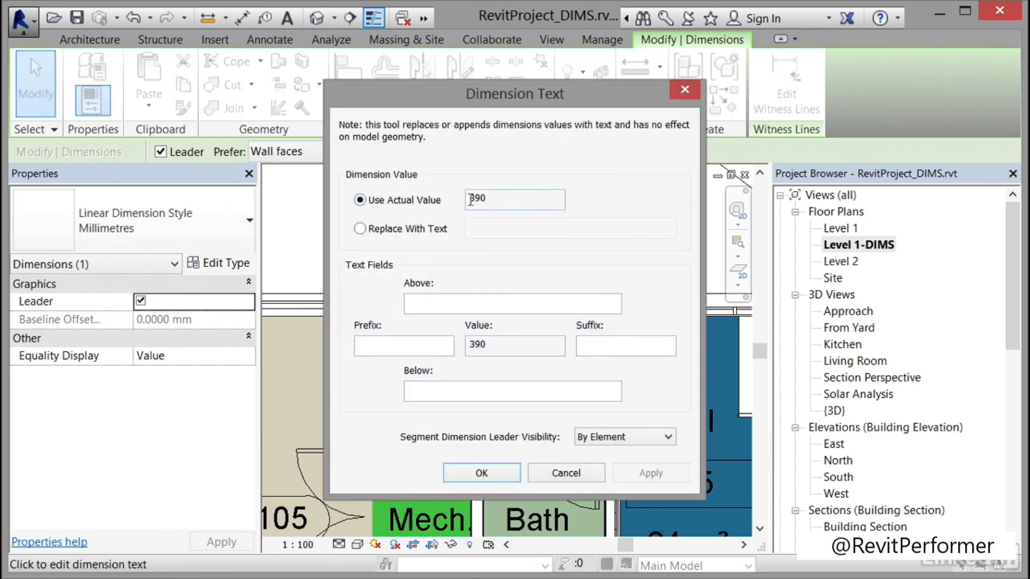
{"action": "left_click", "coordinate": [359, 230]}
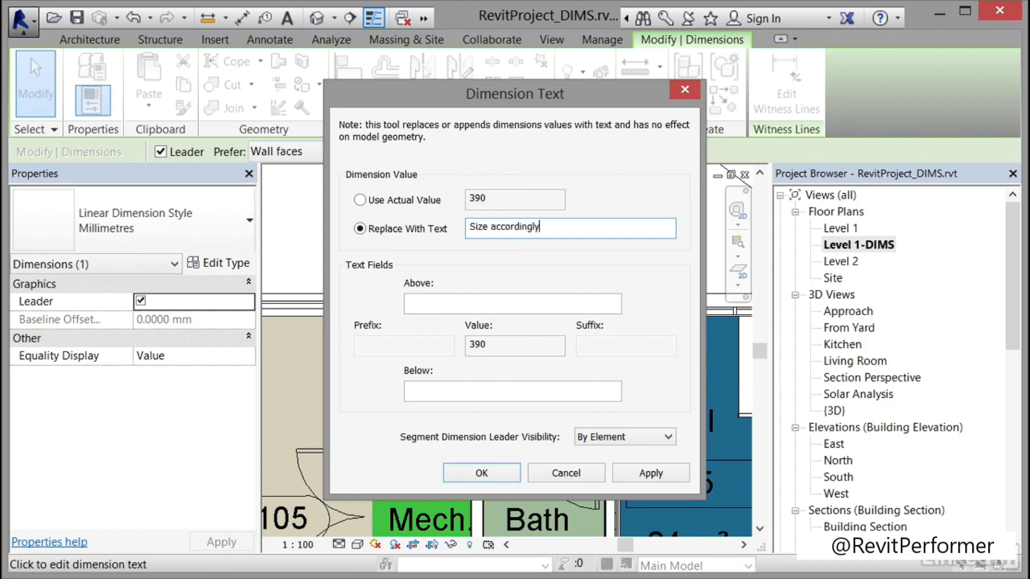
{"action": "left_click", "coordinate": [482, 473]}
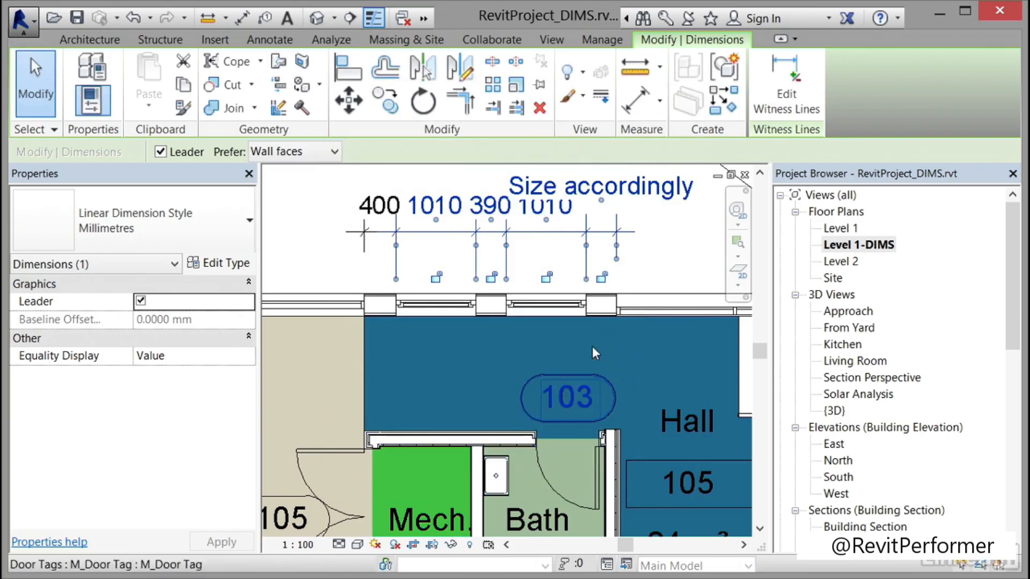
{"action": "middle_click_drag", "start_coordinate": [665, 262], "coordinate": [603, 386]}
{"action": "left_click_drag", "start_coordinate": [530, 325], "coordinate": [530, 301]}
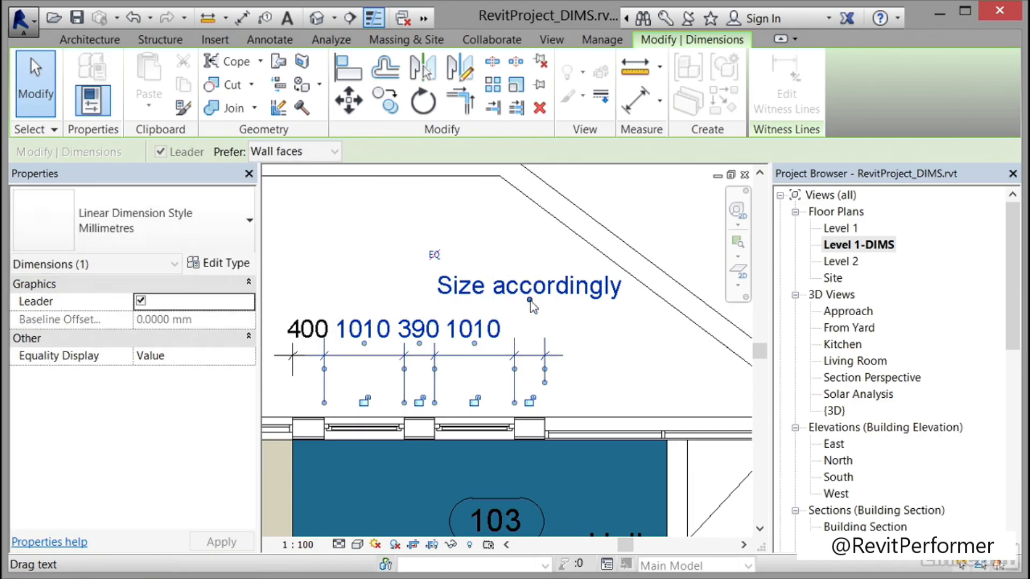
{"action": "left_click", "coordinate": [641, 372]}
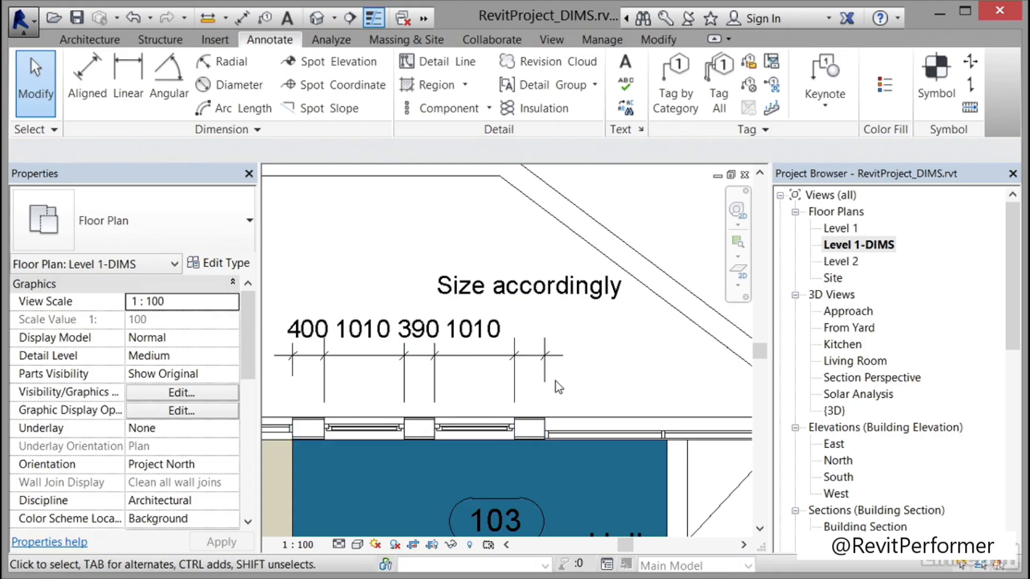
Step: Try to apply an equality constraint to the four-segment dimension string across the Hall windows
{"action": "left_click", "coordinate": [492, 359]}
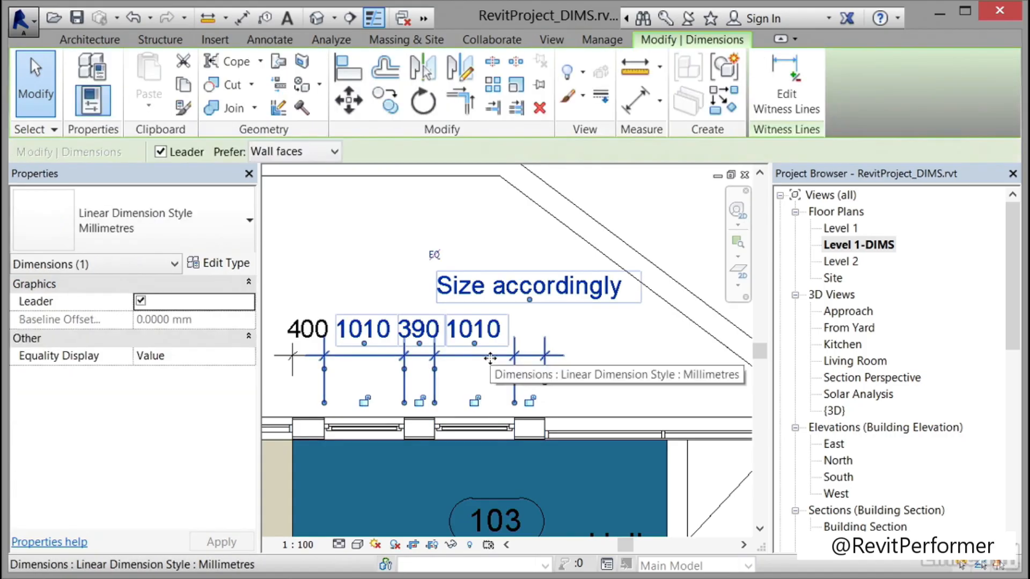
{"action": "left_click", "coordinate": [434, 255]}
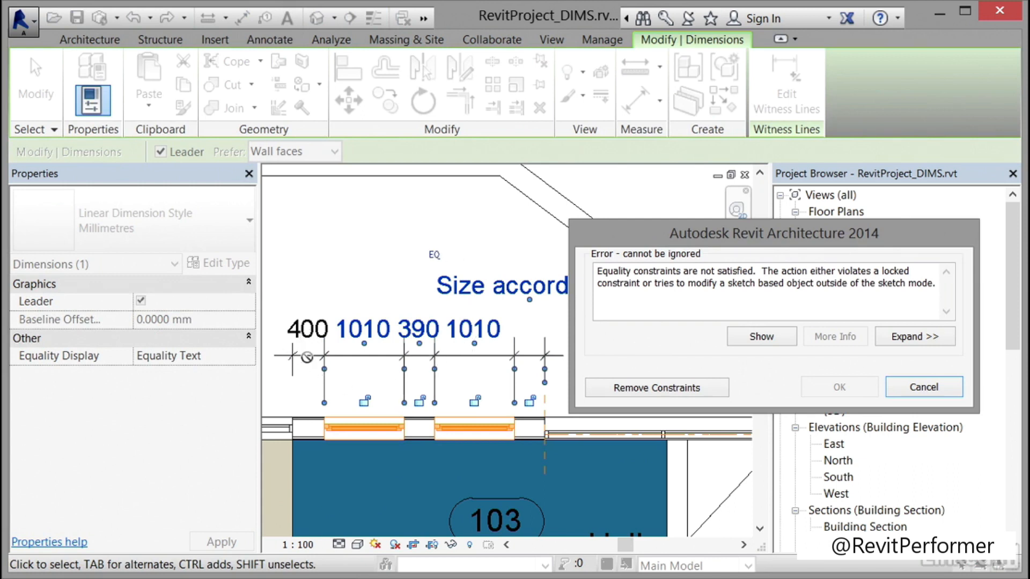
{"action": "left_click", "coordinate": [924, 387]}
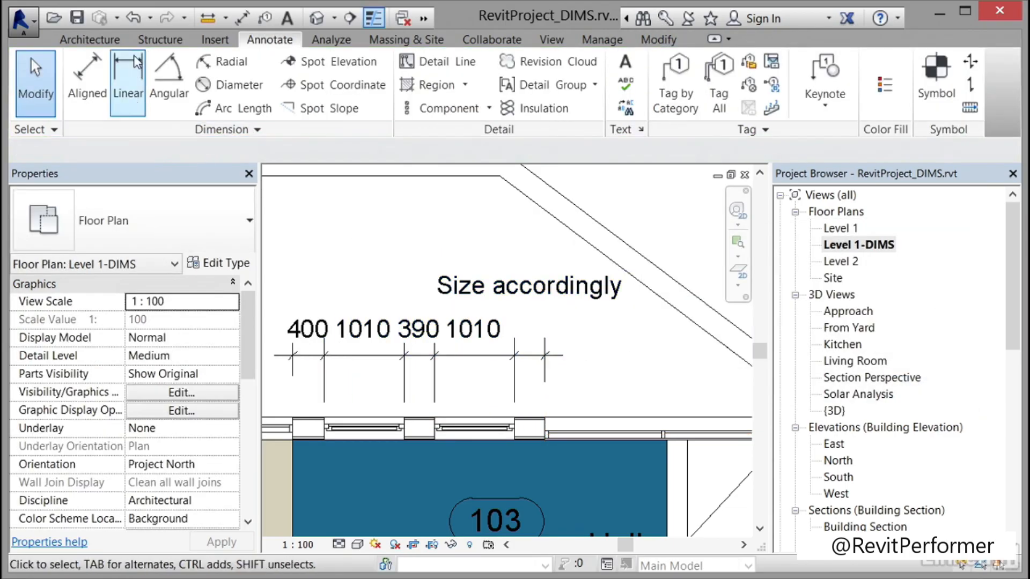
Step: Undo the text override, the text moves and both dimensions above the Hall windows, keeping the two windows
{"action": "left_click", "coordinate": [131, 21]}
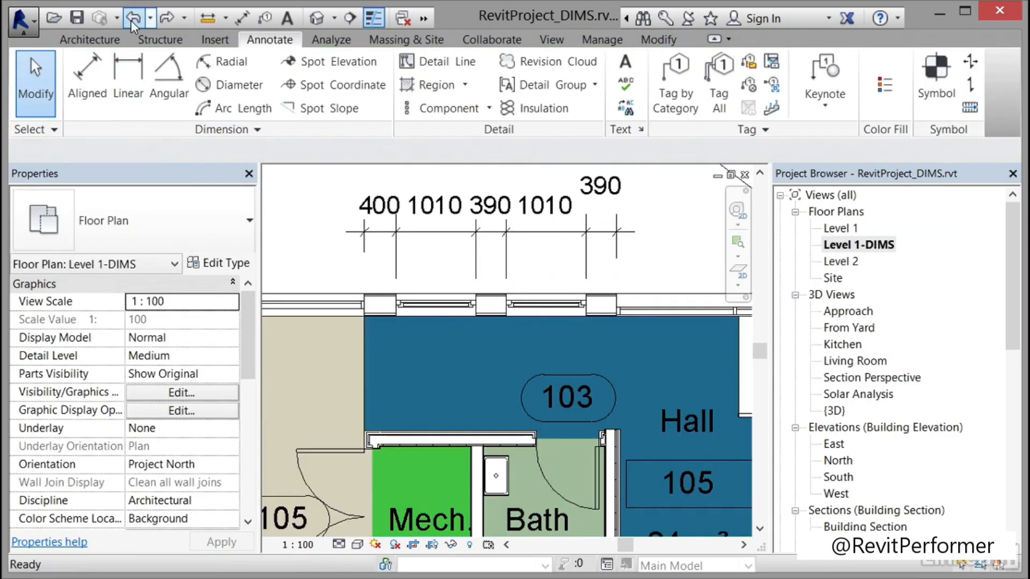
{"action": "left_click", "coordinate": [131, 20]}
{"action": "left_click", "coordinate": [131, 21]}
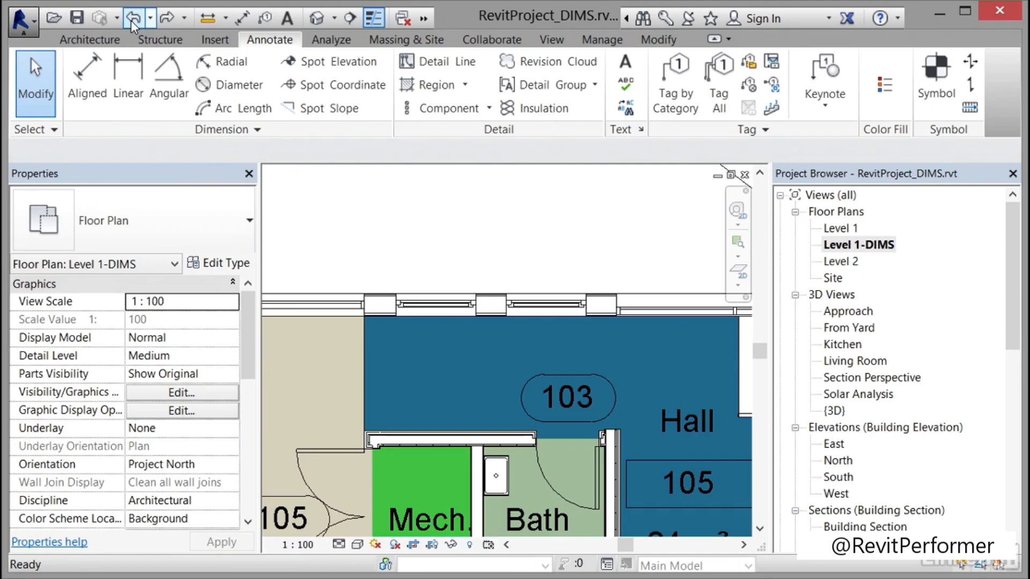
Step: Add one continuous aligned dimension string outside the Hall's north wall, running from the solid section's west end through all window edges to its east end
{"action": "left_click", "coordinate": [102, 80]}
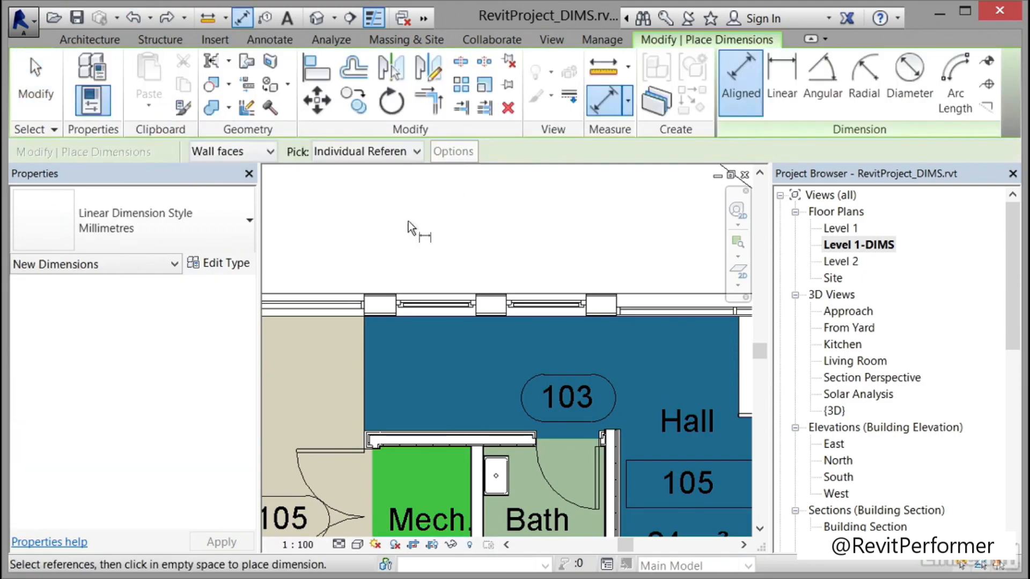
{"action": "left_click", "coordinate": [371, 281]}
{"action": "left_click", "coordinate": [399, 292]}
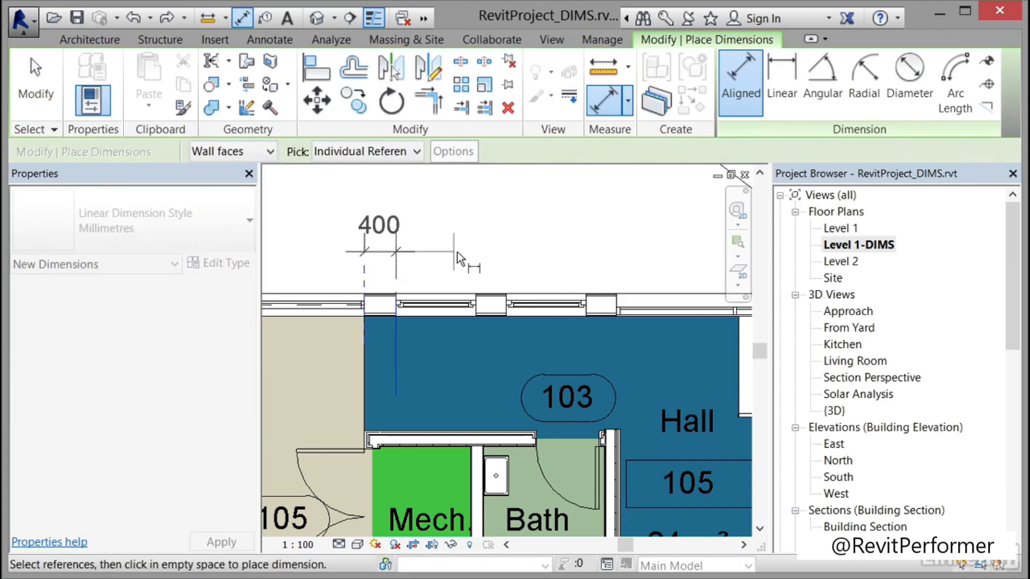
{"action": "left_click", "coordinate": [477, 293]}
{"action": "left_click", "coordinate": [507, 294]}
{"action": "left_click", "coordinate": [586, 293]}
{"action": "left_click", "coordinate": [621, 288]}
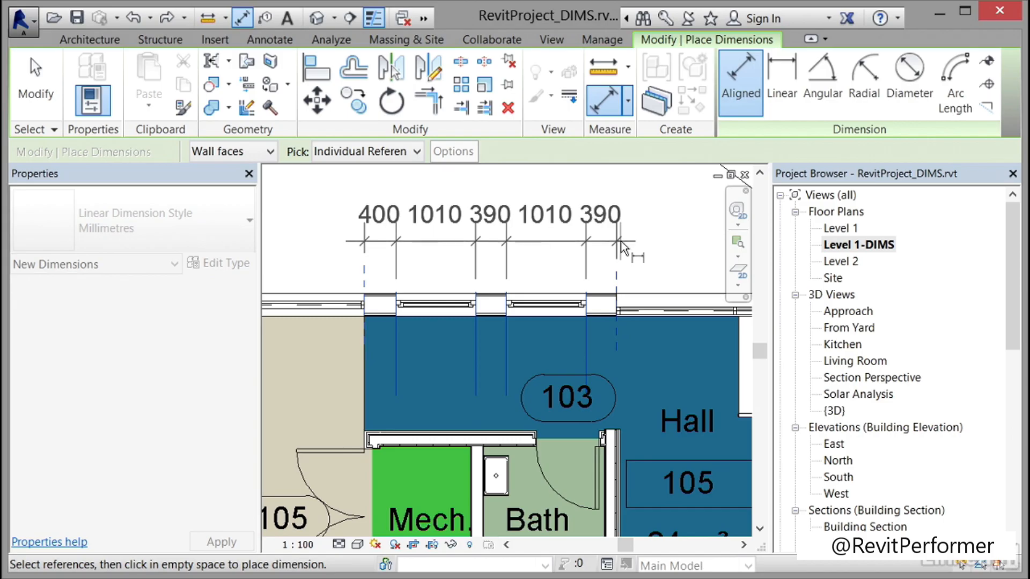
{"action": "left_click", "coordinate": [624, 243]}
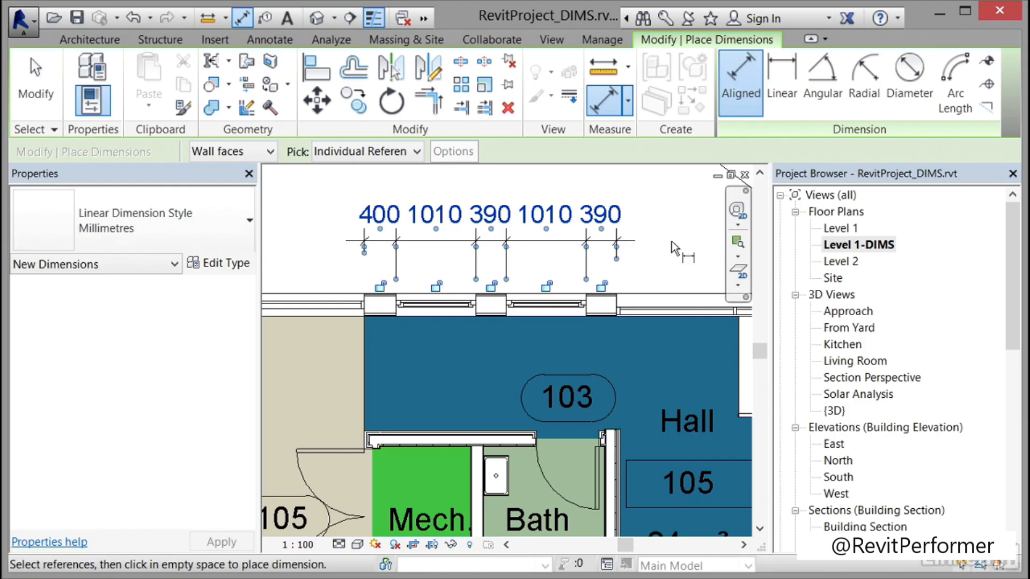
Step: Apply the equality constraint to the five-segment dimension string so the Hall windows and wall pieces are equally spaced
{"action": "scroll", "coordinate": [672, 248], "scroll_direction": "down", "scroll_amount": 3}
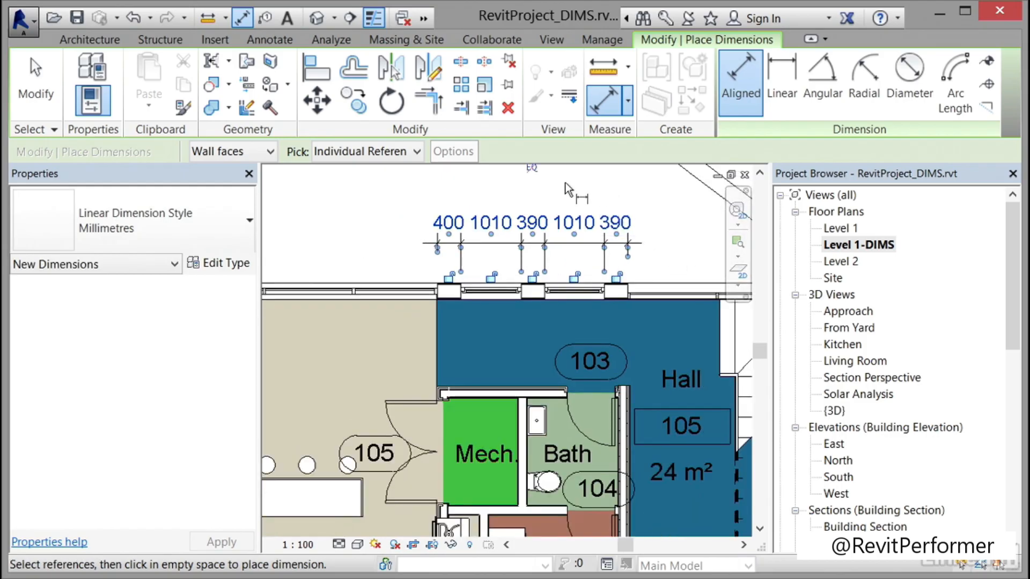
{"action": "middle_click_drag", "start_coordinate": [553, 188], "coordinate": [525, 244]}
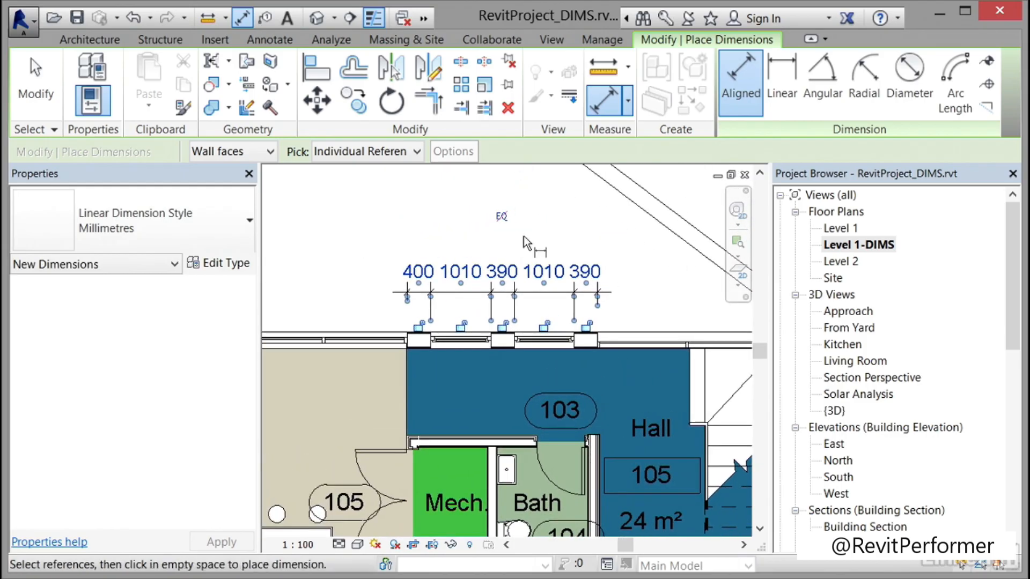
{"action": "left_click", "coordinate": [502, 217]}
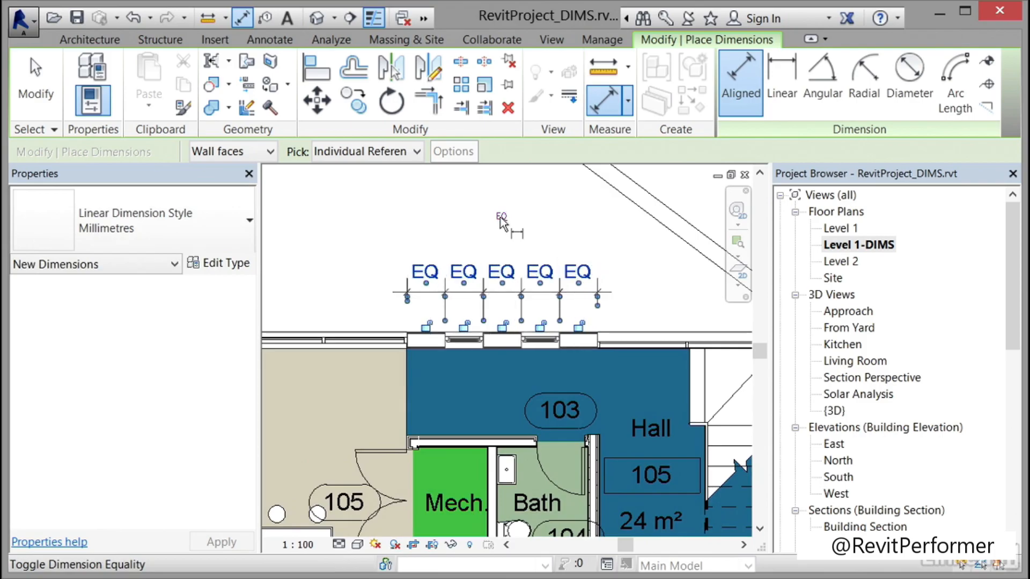
{"action": "left_click", "coordinate": [536, 207]}
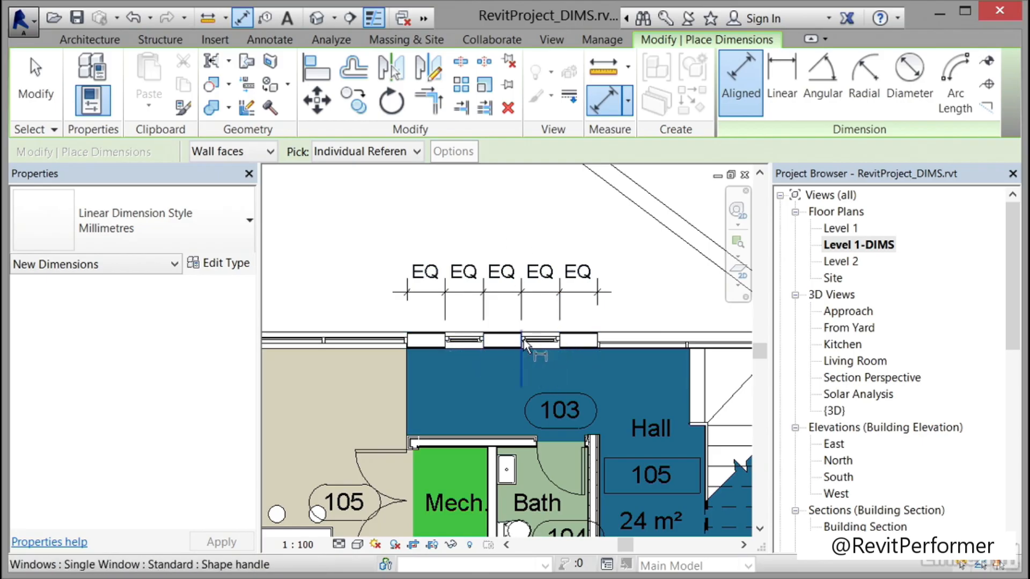
{"action": "key", "text": "Escape"}
{"action": "key", "text": "Escape"}
Step: Toggle the equality constraint on the five-segment dimension string across the Hall windows
{"action": "left_click", "coordinate": [592, 299]}
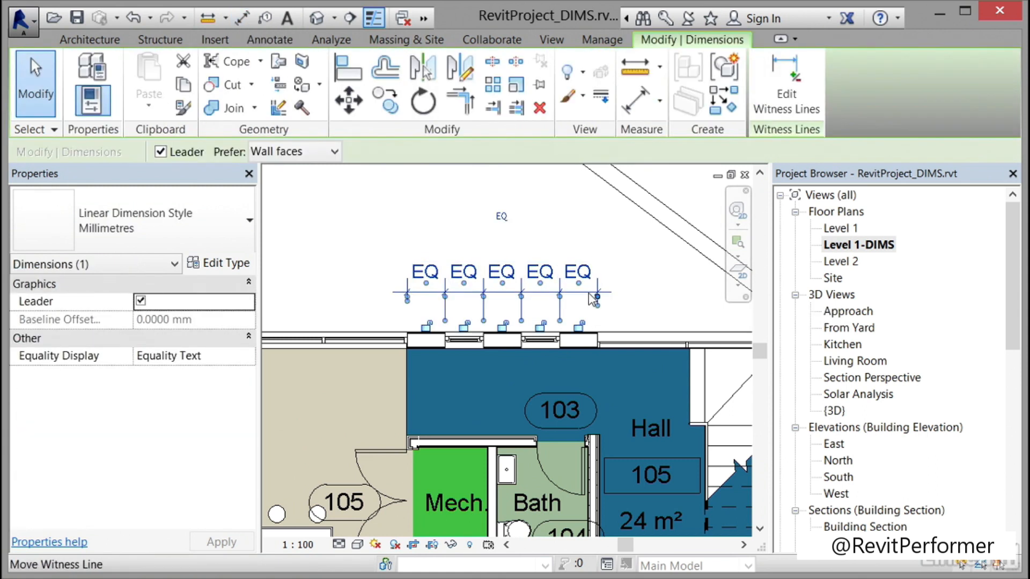
{"action": "left_click", "coordinate": [502, 218]}
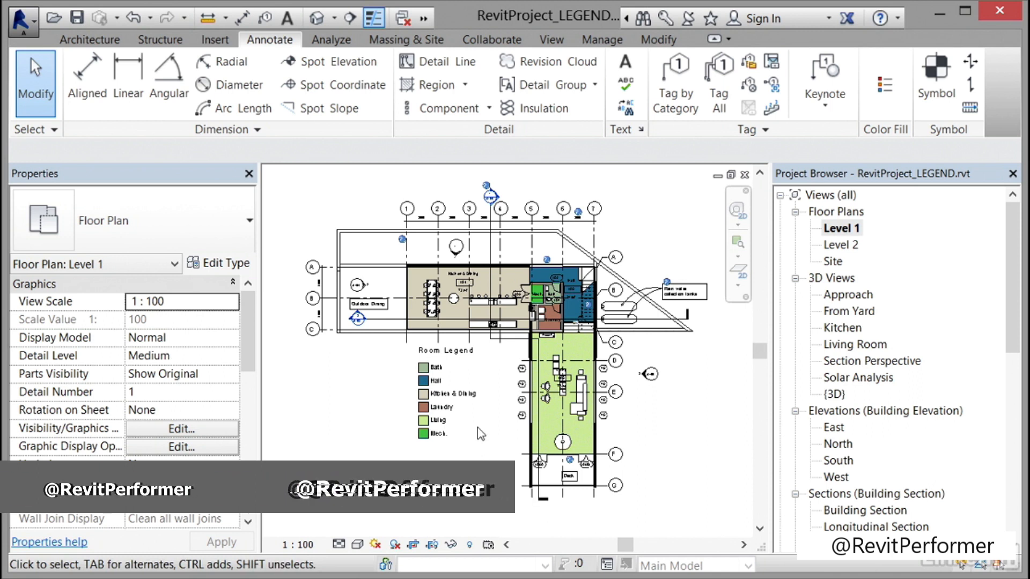
Step: Examine the Level 1 floor plan's coloured rooms and compare them with the Room Legend
{"action": "scroll", "coordinate": [477, 426], "scroll_direction": "up", "scroll_amount": 3}
{"action": "scroll", "coordinate": [481, 432], "scroll_direction": "up", "scroll_amount": 1}
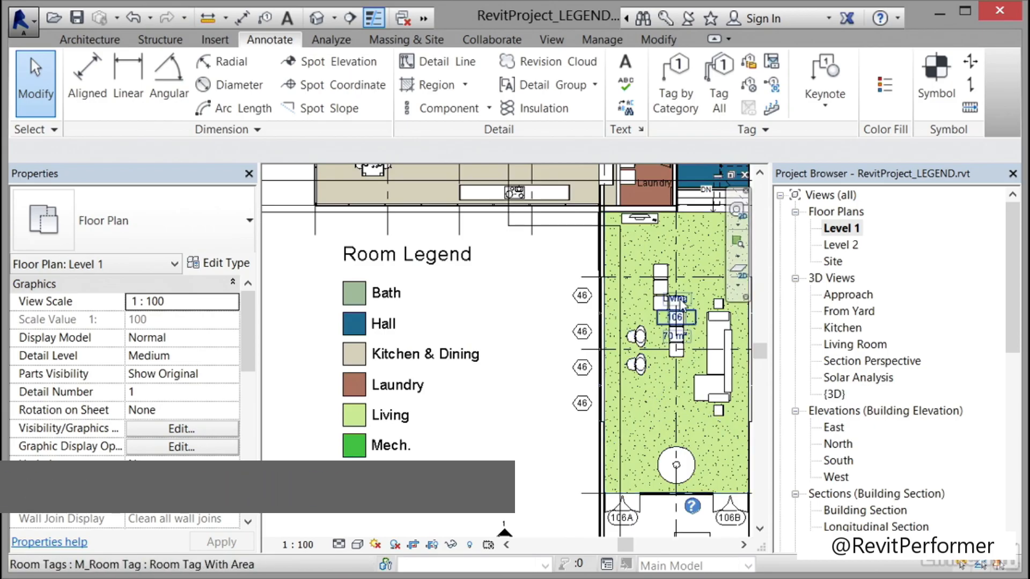
{"action": "middle_click_drag", "start_coordinate": [520, 308], "coordinate": [510, 472]}
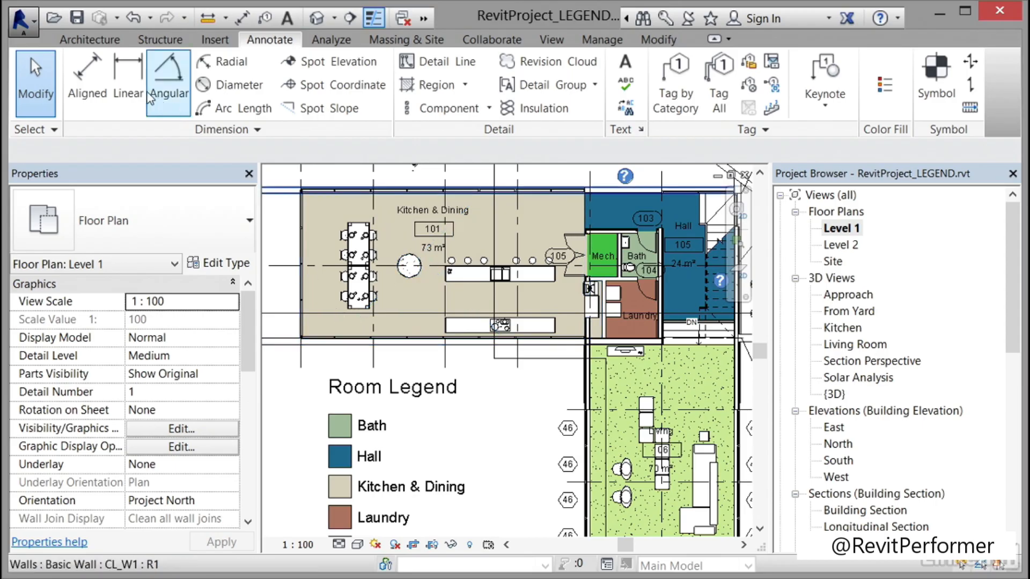
{"action": "left_click", "coordinate": [90, 40]}
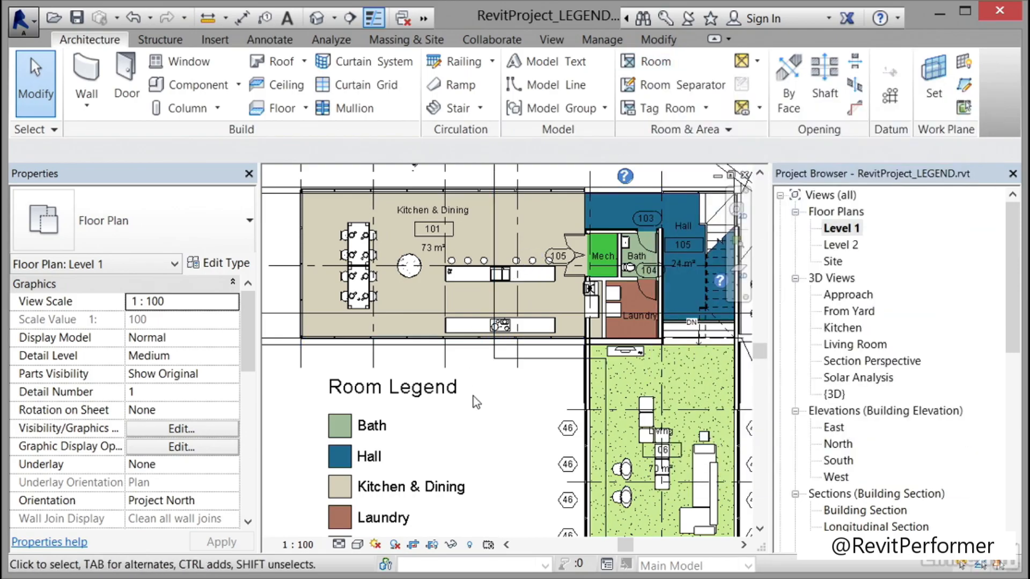
{"action": "scroll", "coordinate": [474, 397], "scroll_direction": "down", "scroll_amount": 5}
{"action": "scroll", "coordinate": [474, 391], "scroll_direction": "down", "scroll_amount": 1}
{"action": "middle_click_drag", "start_coordinate": [475, 392], "coordinate": [491, 368]}
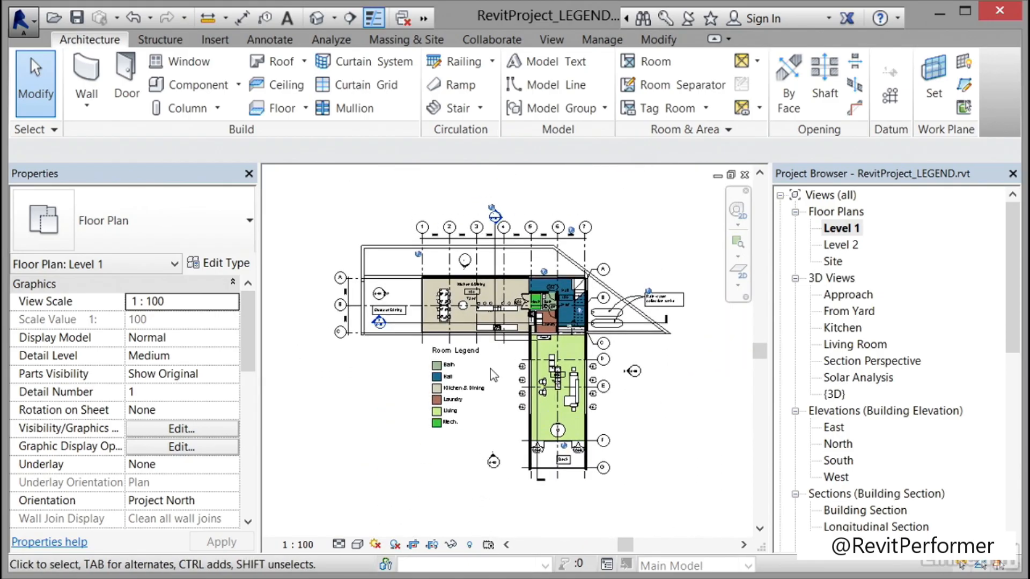
{"action": "left_click", "coordinate": [269, 41]}
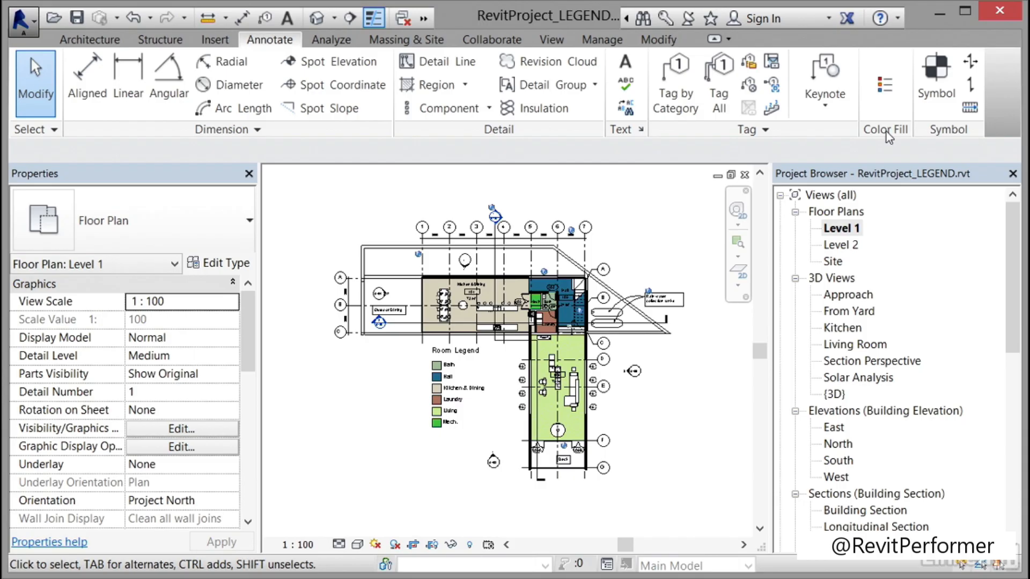
{"action": "left_click", "coordinate": [887, 92]}
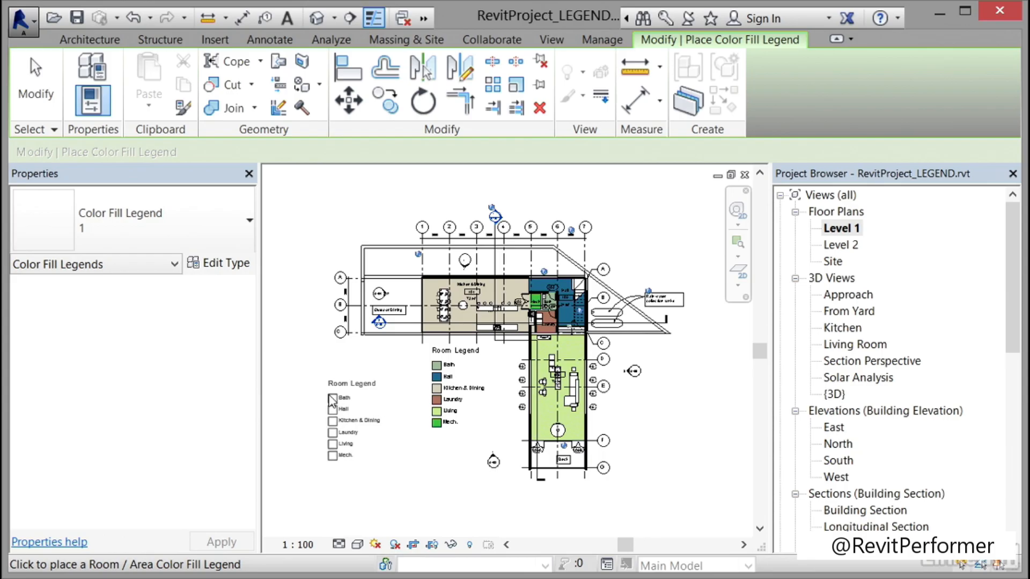
{"action": "key", "text": "Escape"}
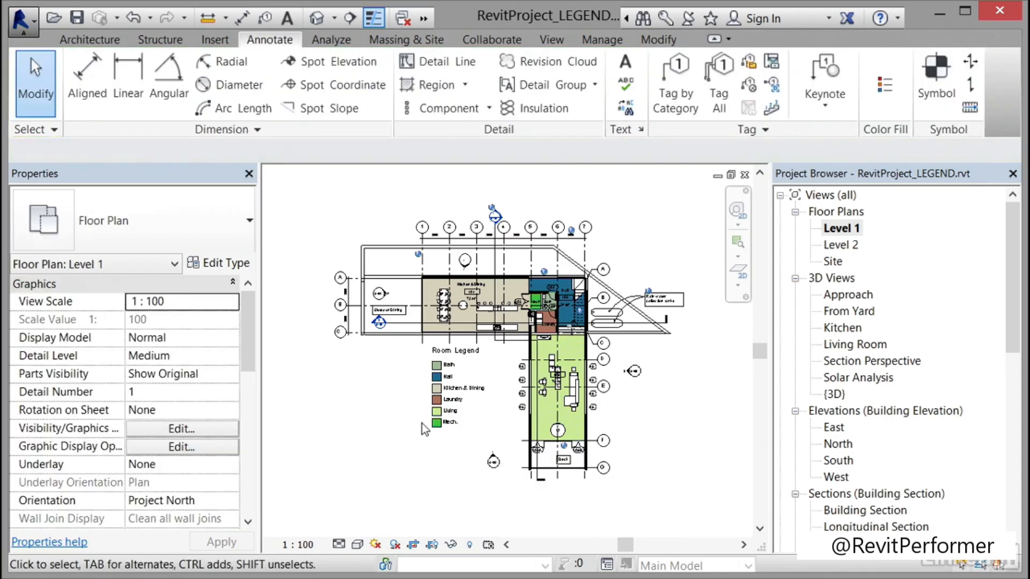
Step: Edit the Room Legend's color scheme, choosing the Rooms scheme Name and colouring by the Name parameter
{"action": "left_click", "coordinate": [443, 403]}
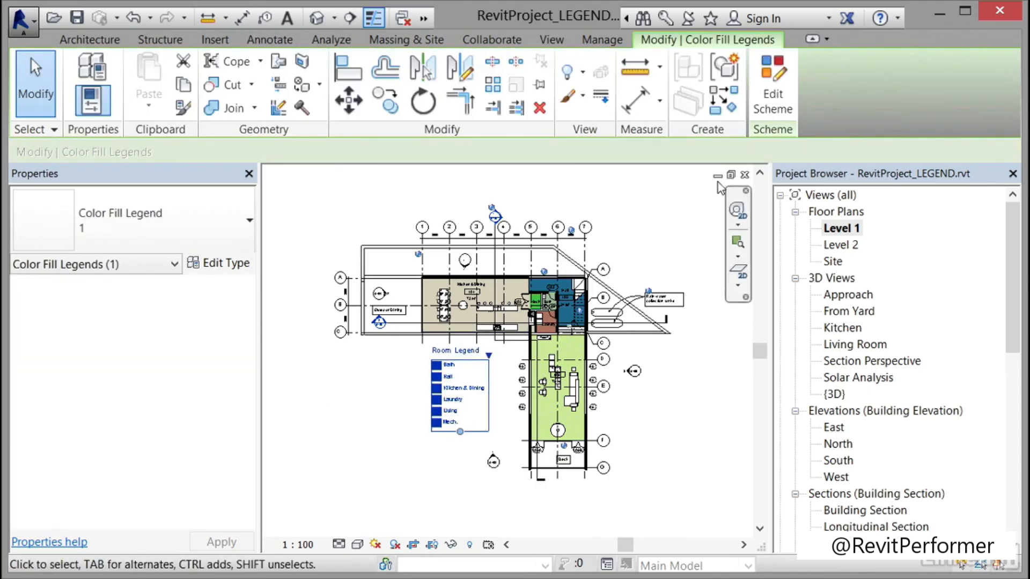
{"action": "left_click", "coordinate": [770, 96]}
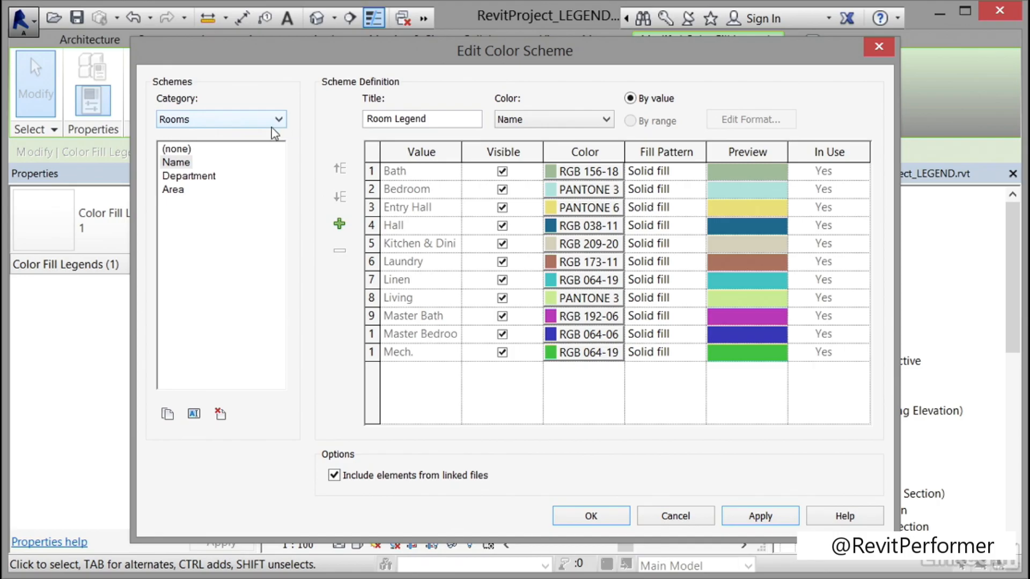
{"action": "left_click", "coordinate": [176, 162]}
{"action": "left_click", "coordinate": [610, 121]}
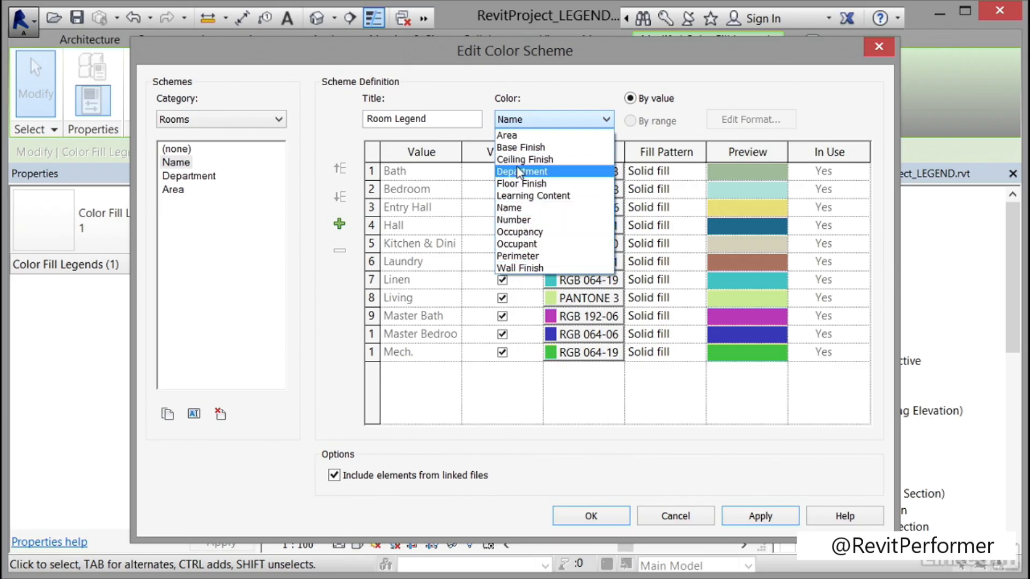
{"action": "left_click", "coordinate": [517, 209]}
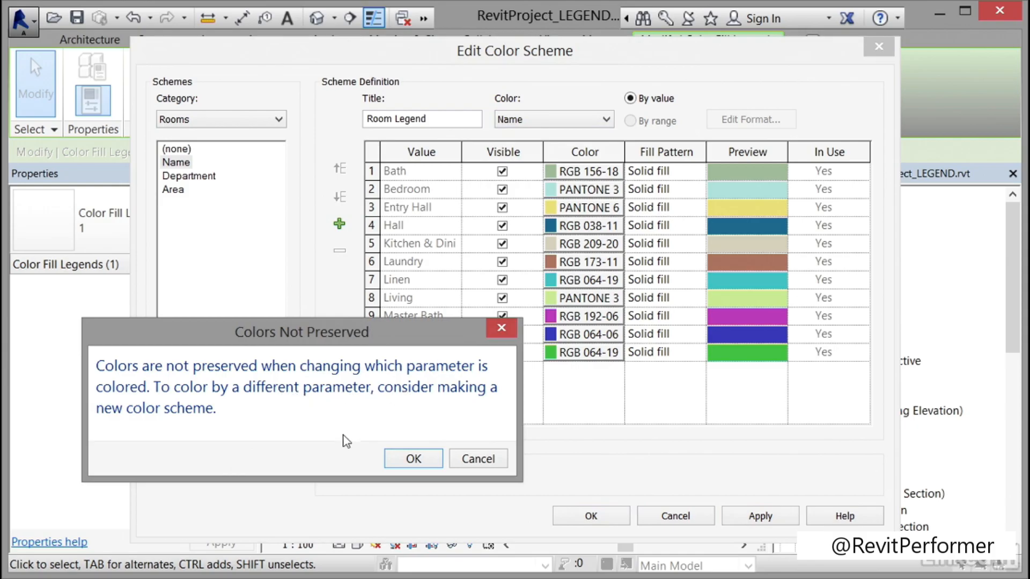
{"action": "left_click", "coordinate": [413, 460]}
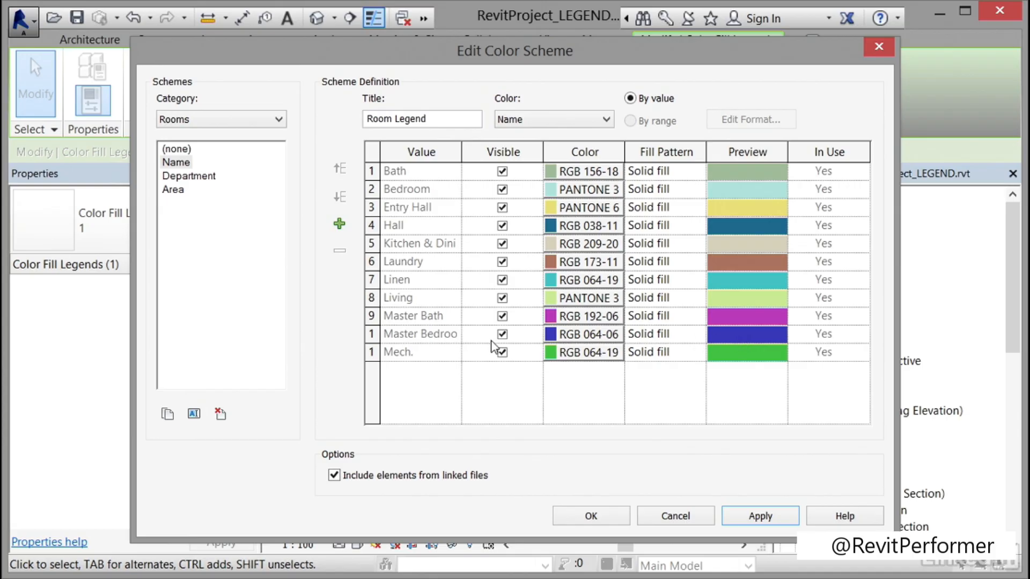
Step: Set the Living room's color to Red in the scheme and apply it to the plan and legend
{"action": "left_click", "coordinate": [590, 300]}
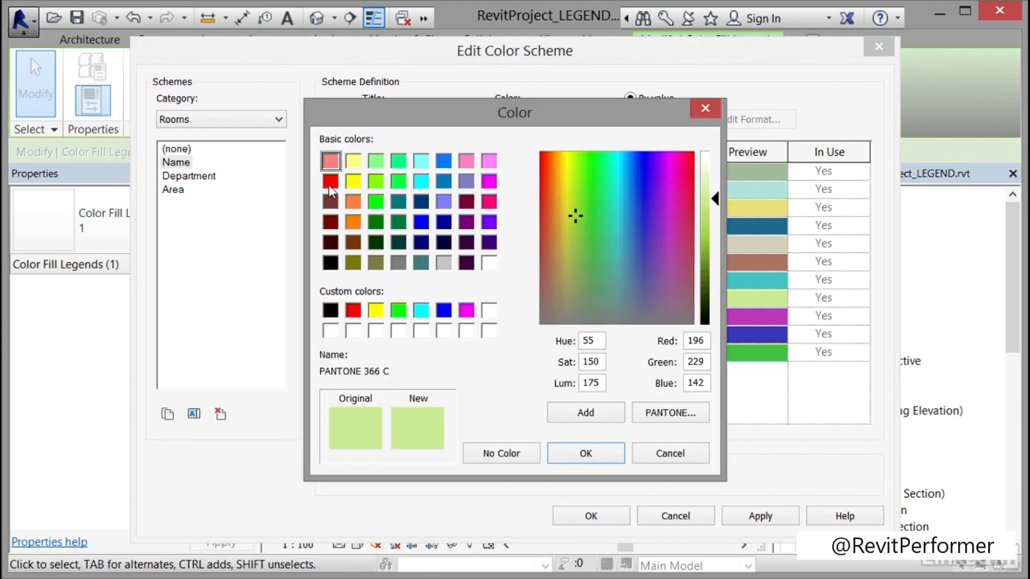
{"action": "left_click", "coordinate": [330, 182]}
{"action": "left_click", "coordinate": [584, 454]}
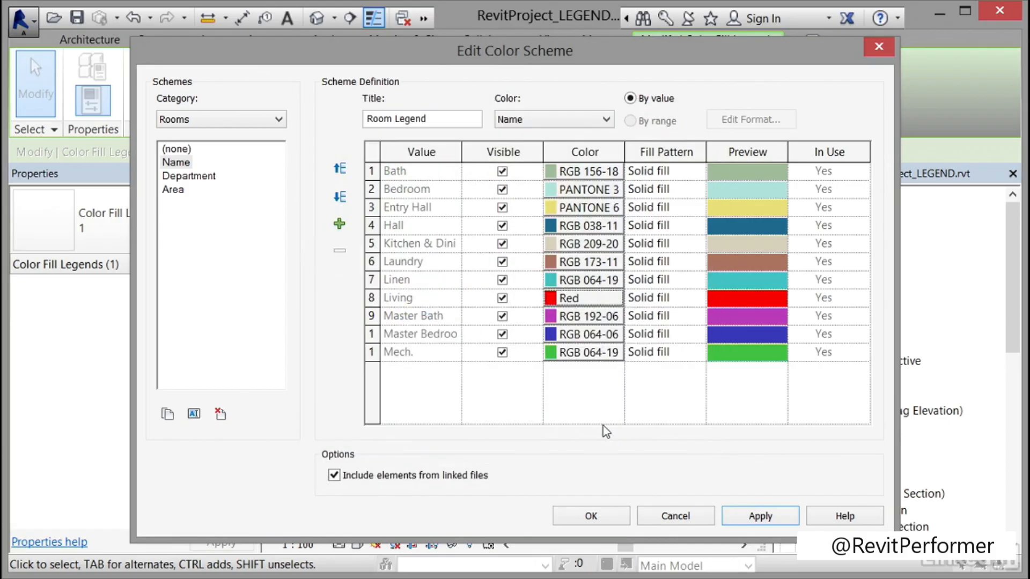
{"action": "left_click", "coordinate": [751, 516]}
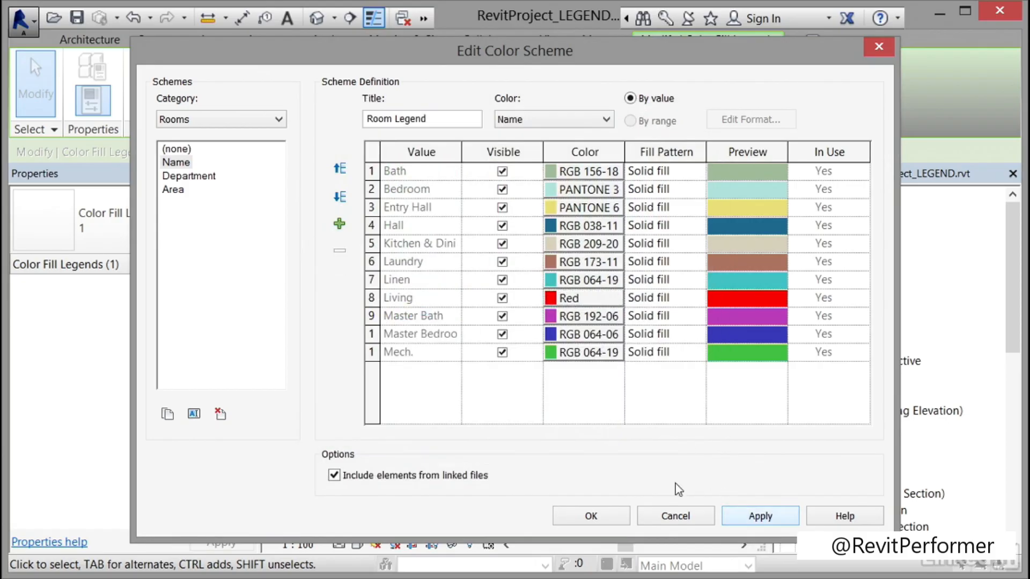
{"action": "left_click", "coordinate": [592, 517]}
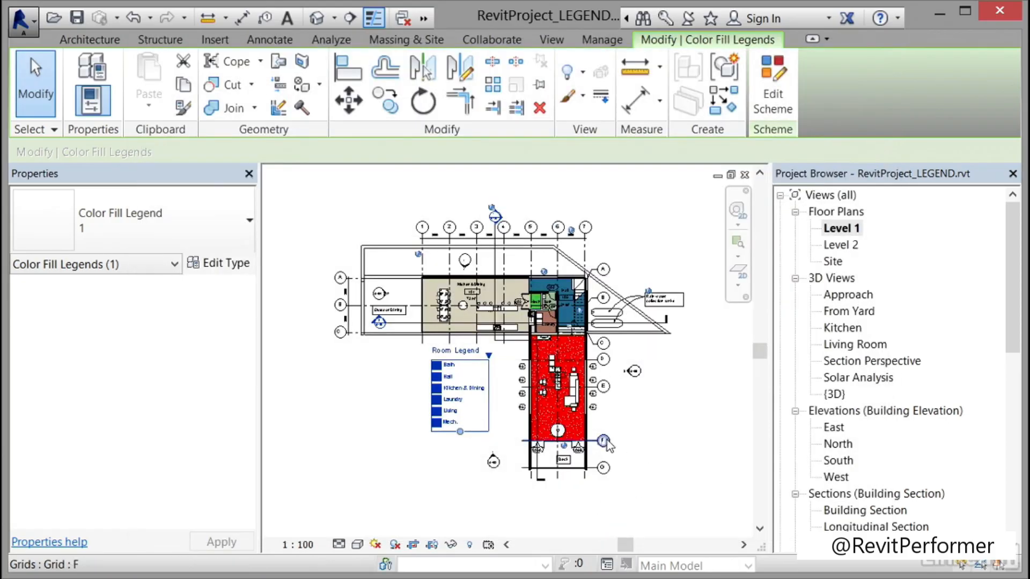
{"action": "left_click", "coordinate": [371, 451]}
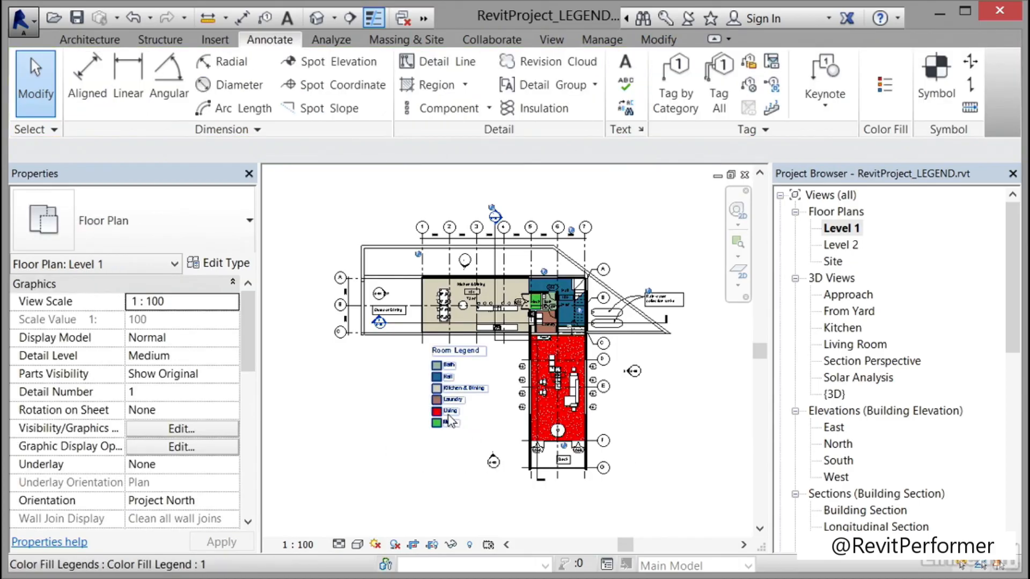
{"action": "scroll", "coordinate": [449, 416], "scroll_direction": "up", "scroll_amount": 3}
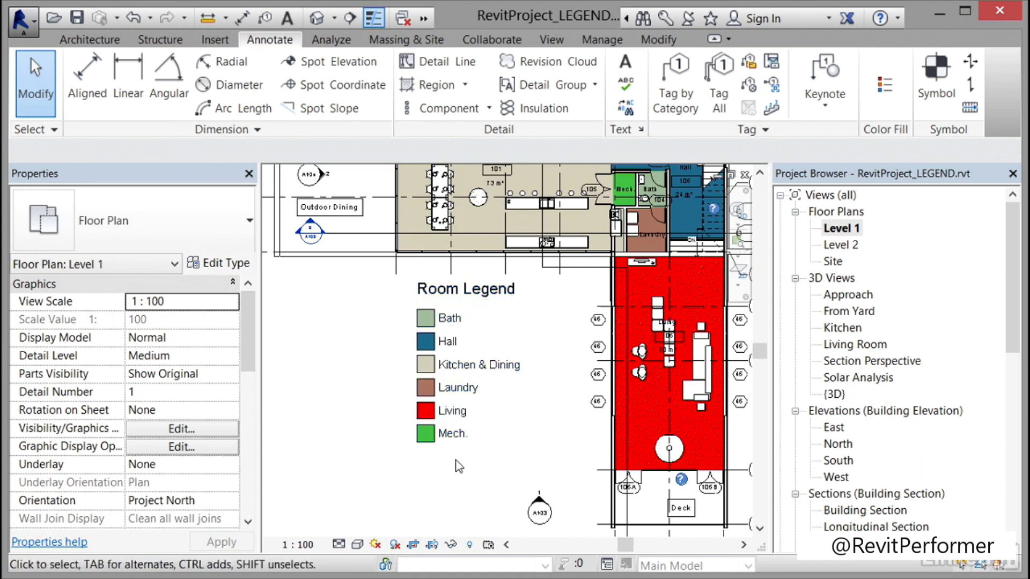
{"action": "left_click", "coordinate": [455, 413]}
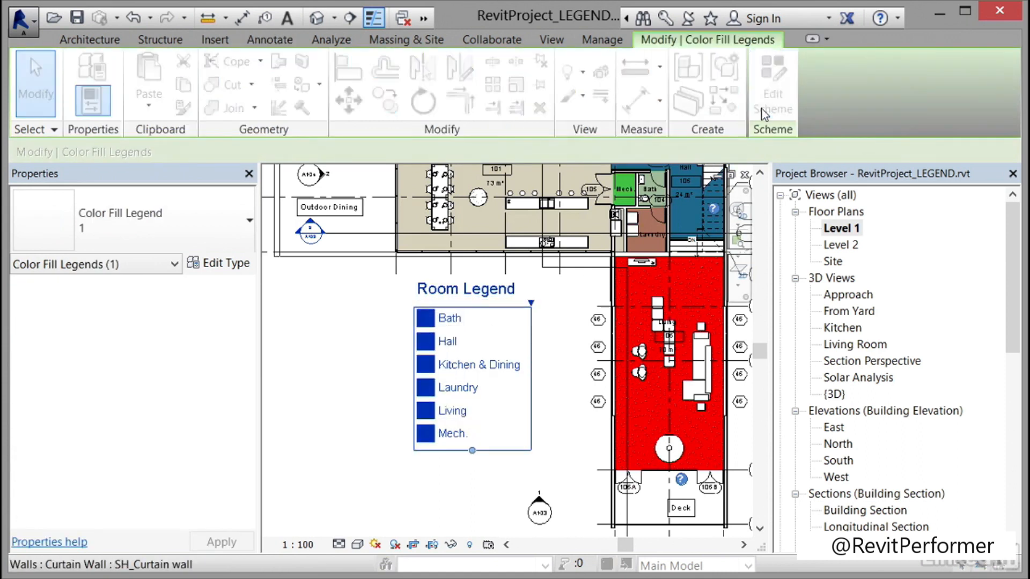
{"action": "left_click", "coordinate": [765, 113]}
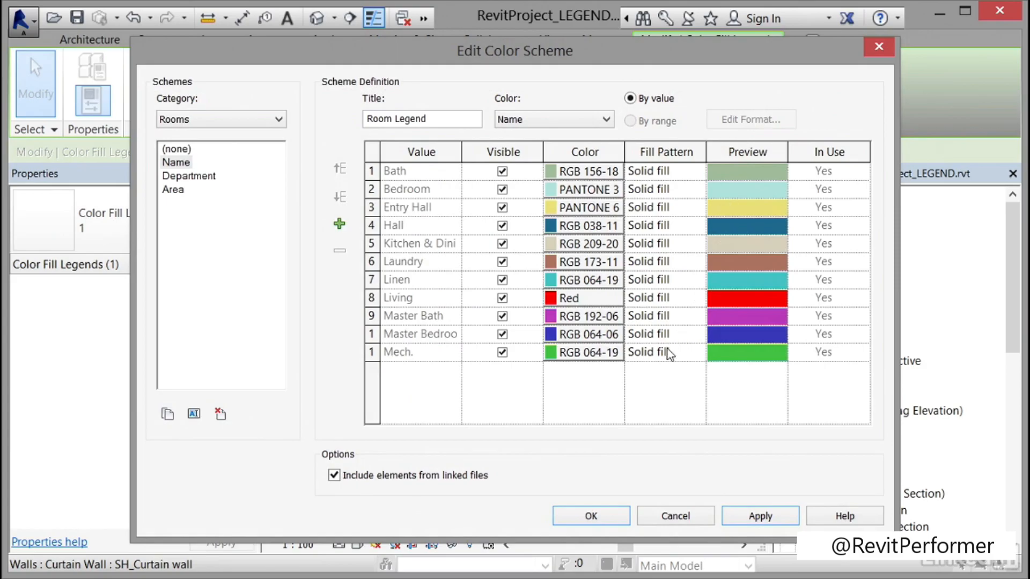
{"action": "left_click", "coordinate": [168, 415]}
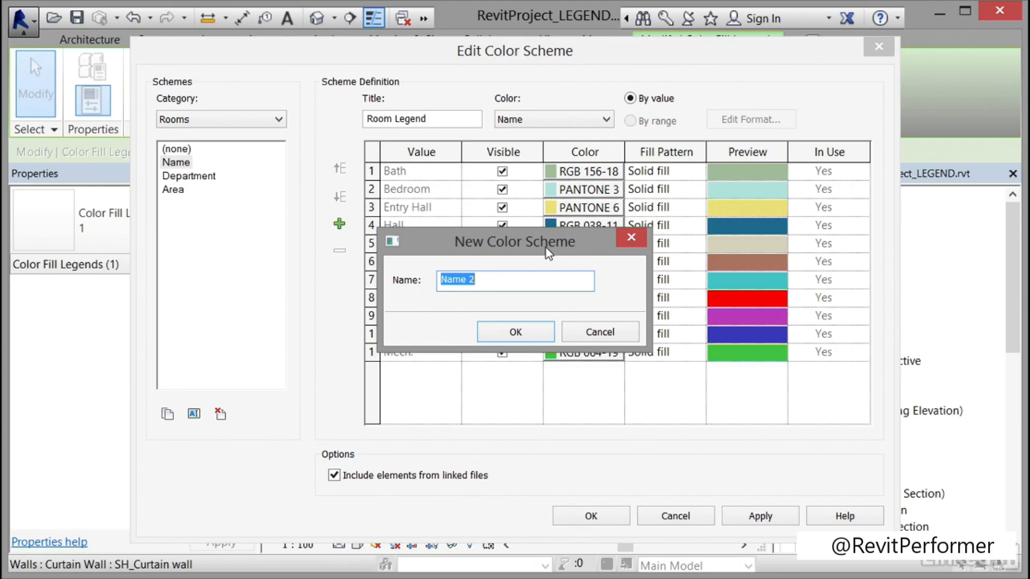
{"action": "left_click", "coordinate": [600, 333]}
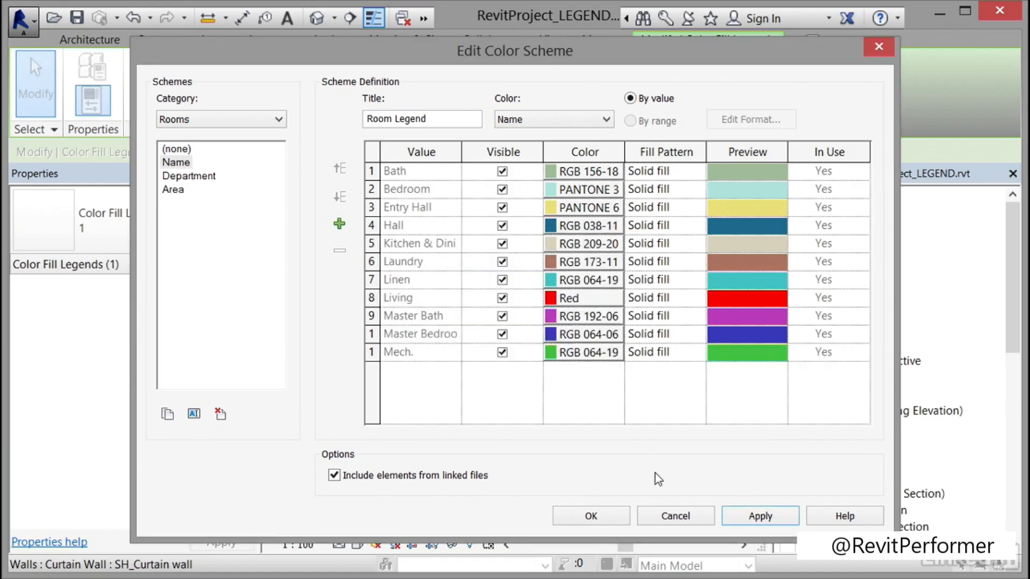
{"action": "left_click", "coordinate": [675, 516]}
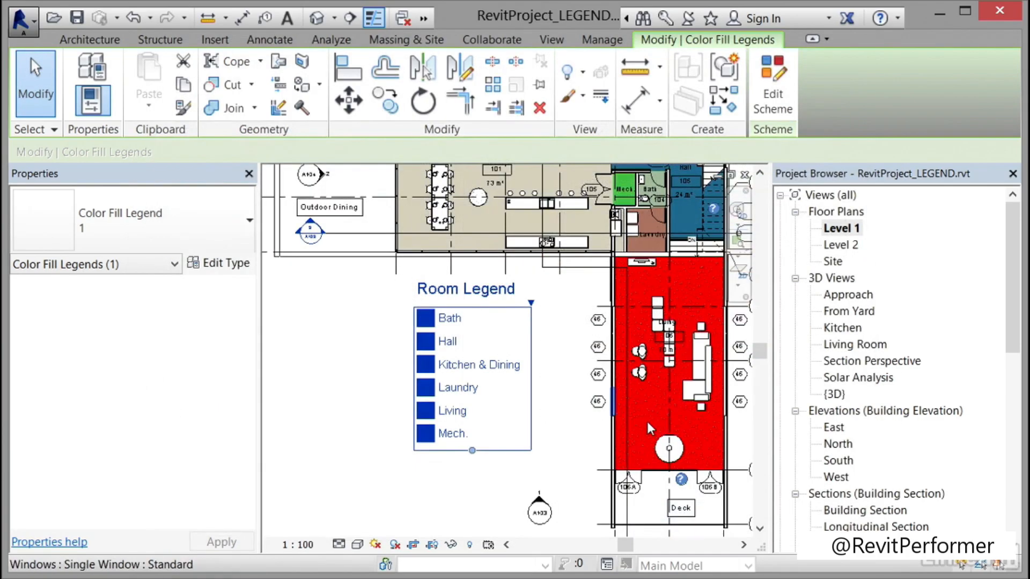
{"action": "left_click", "coordinate": [323, 427]}
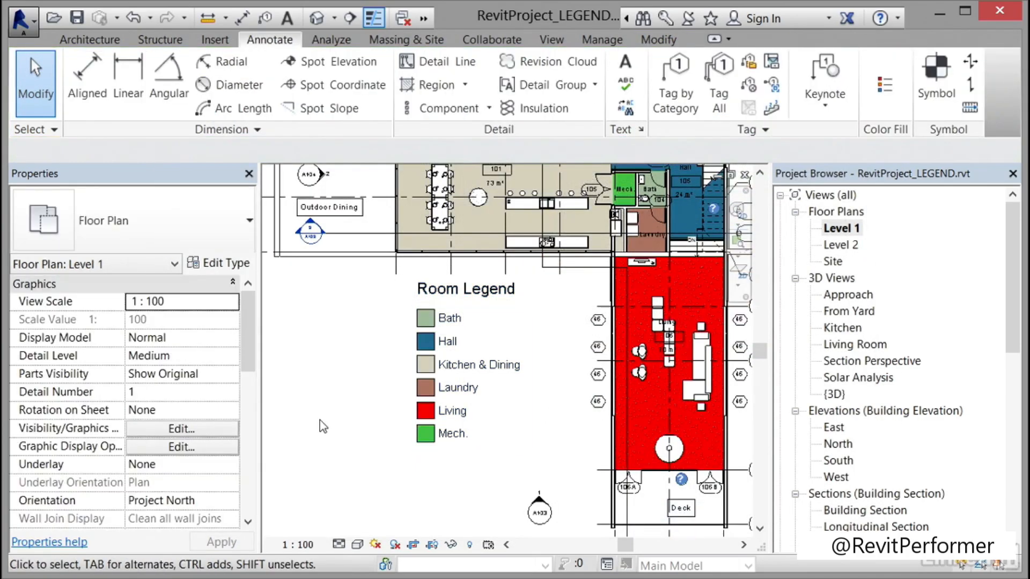
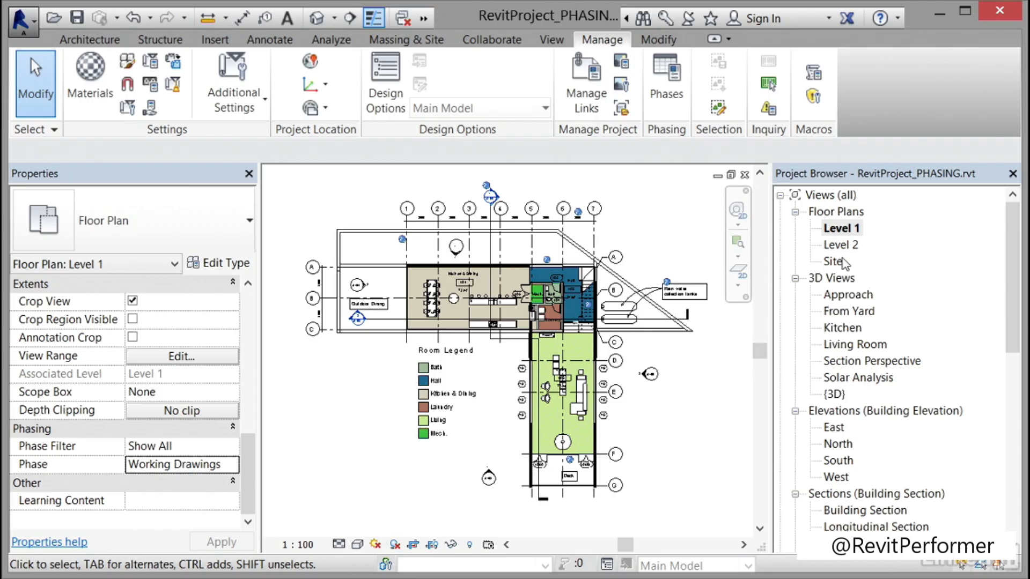
Step: In the Level 1 plan of the phasing project, insert a new project phase after Learning Content
{"action": "double_click", "coordinate": [849, 229]}
{"action": "left_click", "coordinate": [664, 81]}
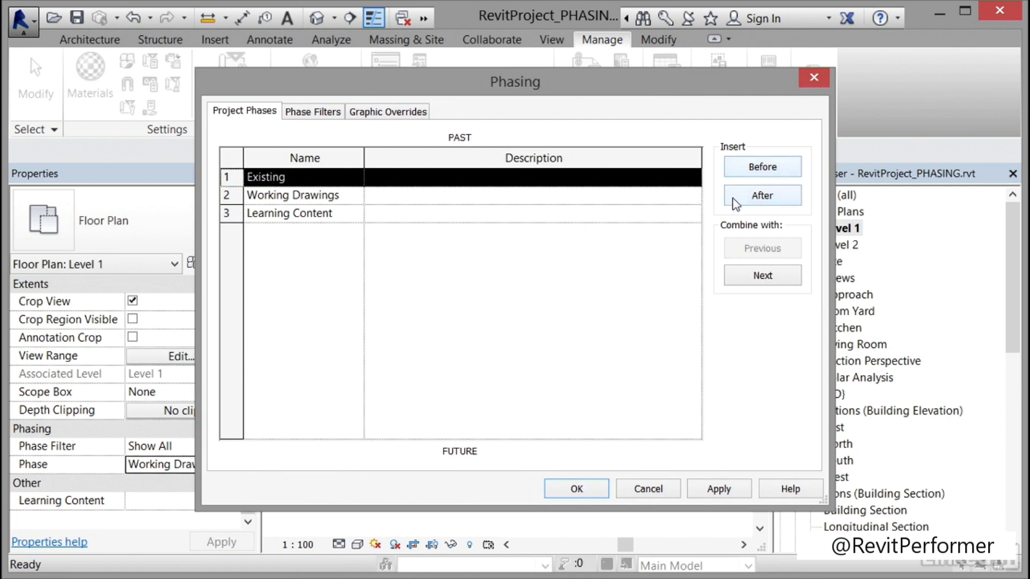
{"action": "left_click", "coordinate": [293, 213]}
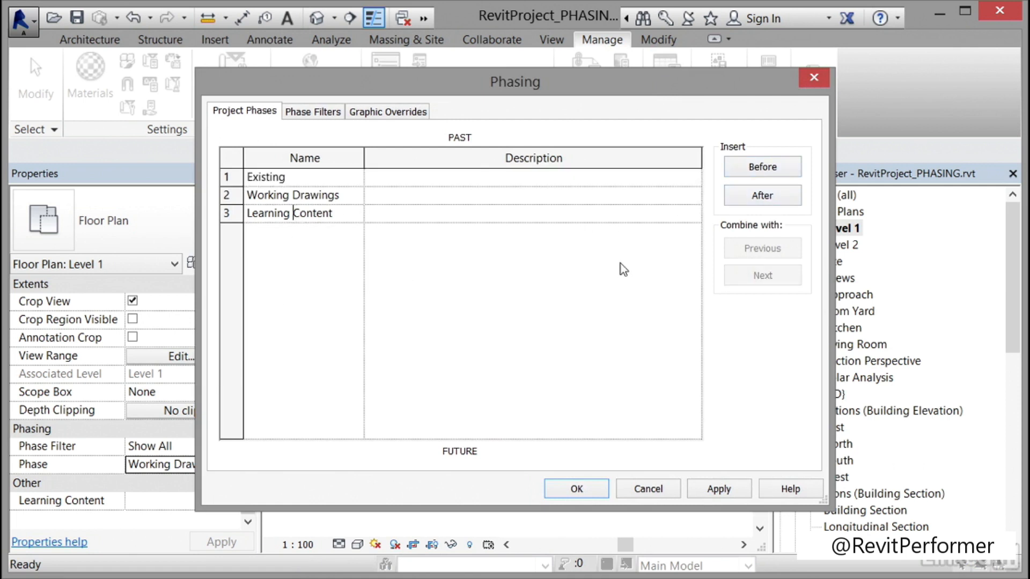
{"action": "left_click", "coordinate": [239, 213]}
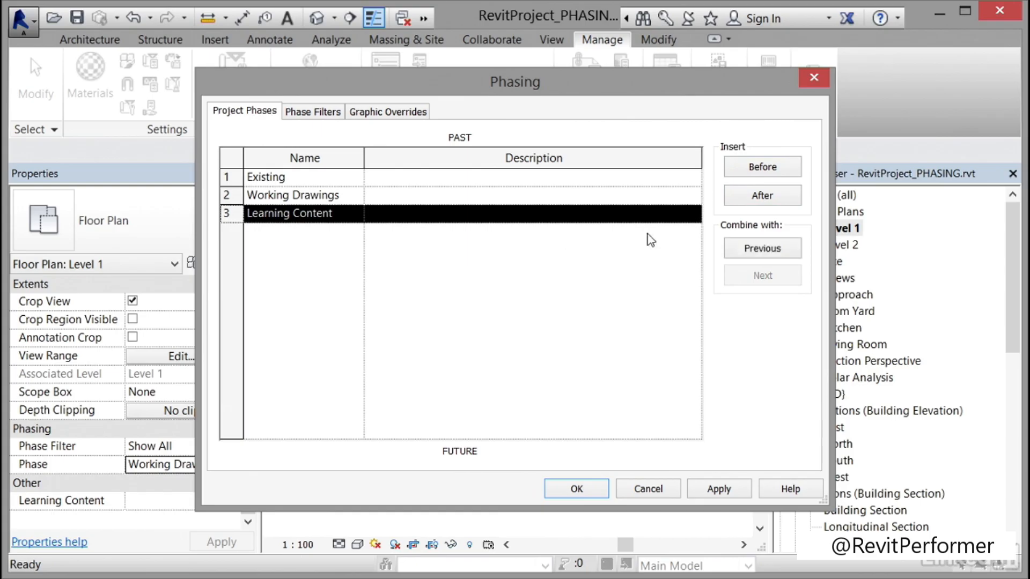
{"action": "left_click", "coordinate": [762, 202]}
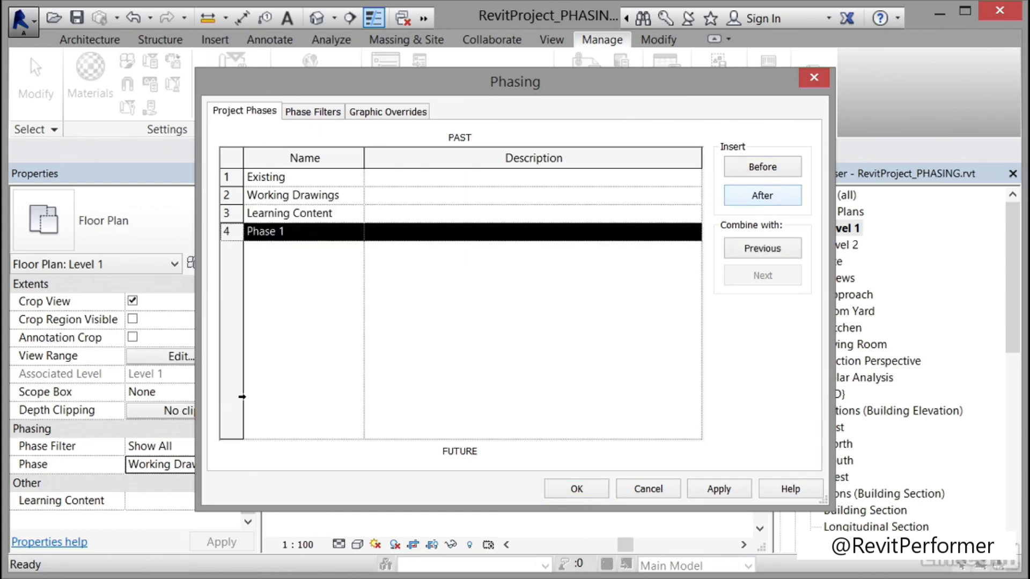
Step: Rename the inserted phase as New Build and cancel the project phasing changes
{"action": "left_click", "coordinate": [280, 241]}
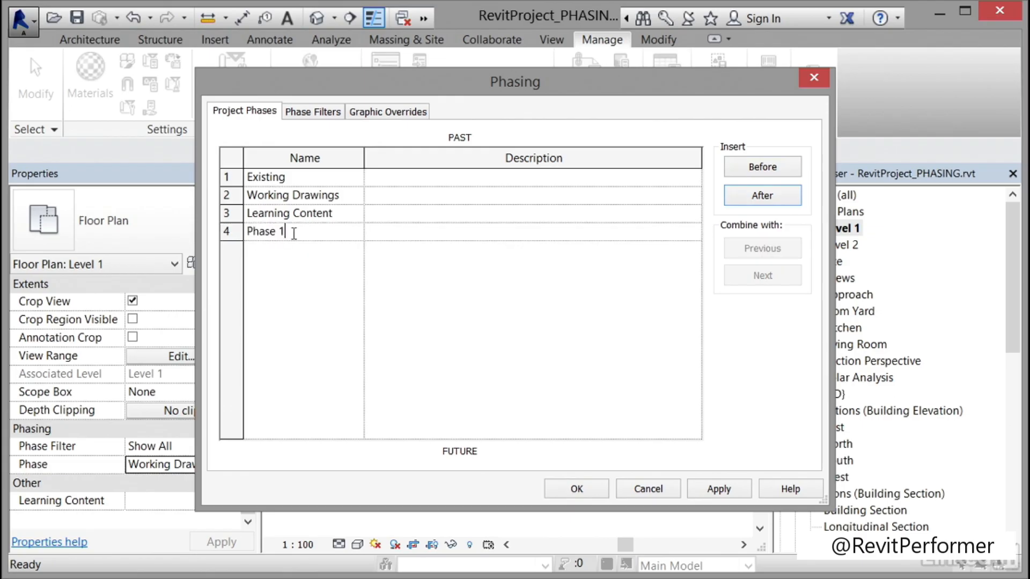
{"action": "key", "text": "BackSpace"}
{"action": "key", "text": "BackSpace"}
{"action": "key", "text": "BackSpace"}
{"action": "key", "text": "BackSpace"}
{"action": "key", "text": "BackSpace"}
{"action": "key", "text": "BackSpace"}
{"action": "key", "text": "BackSpace"}
{"action": "type", "text": "New Build"}
{"action": "key", "text": "Tab"}
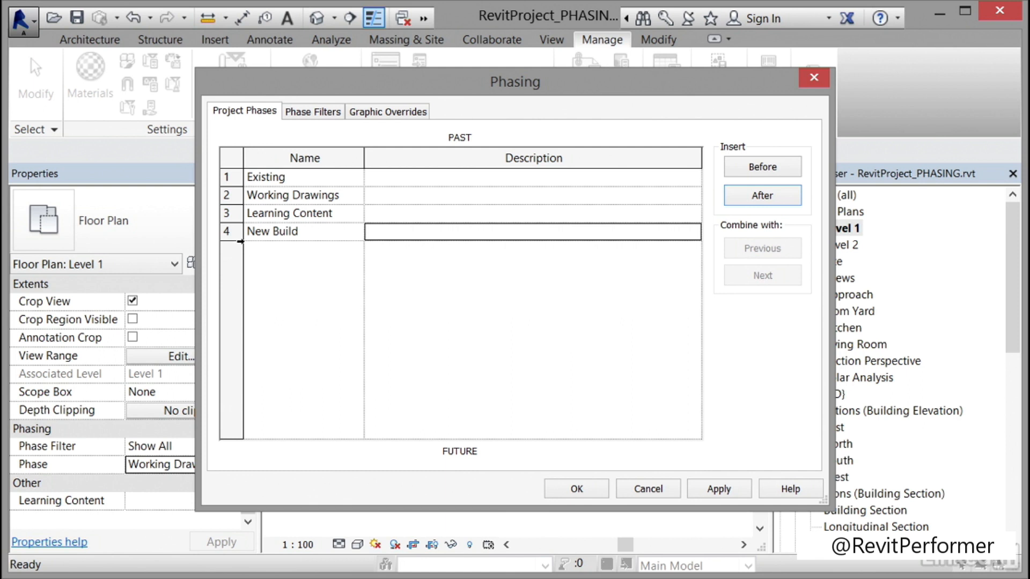
{"action": "left_click", "coordinate": [233, 235]}
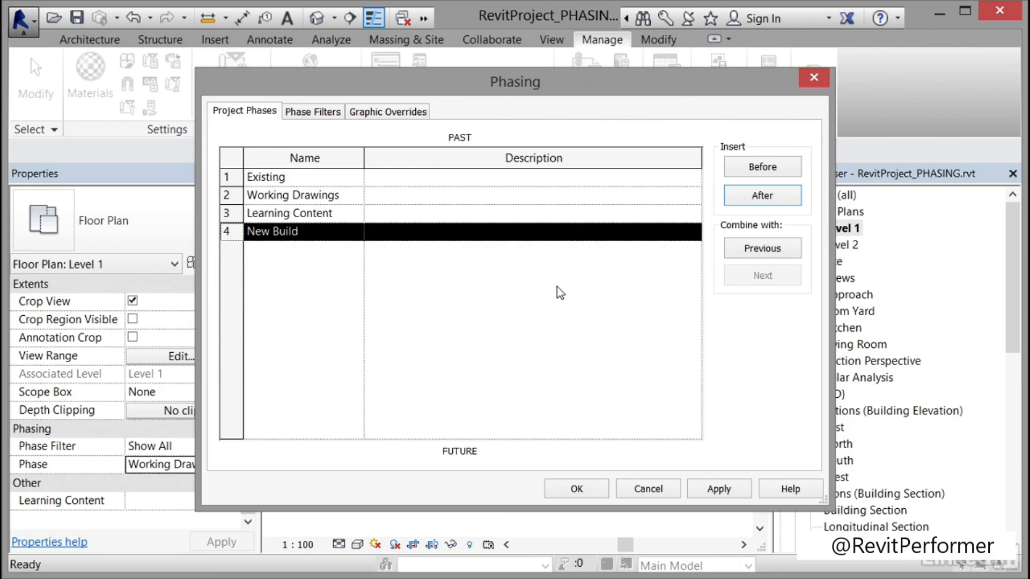
{"action": "left_click", "coordinate": [650, 490]}
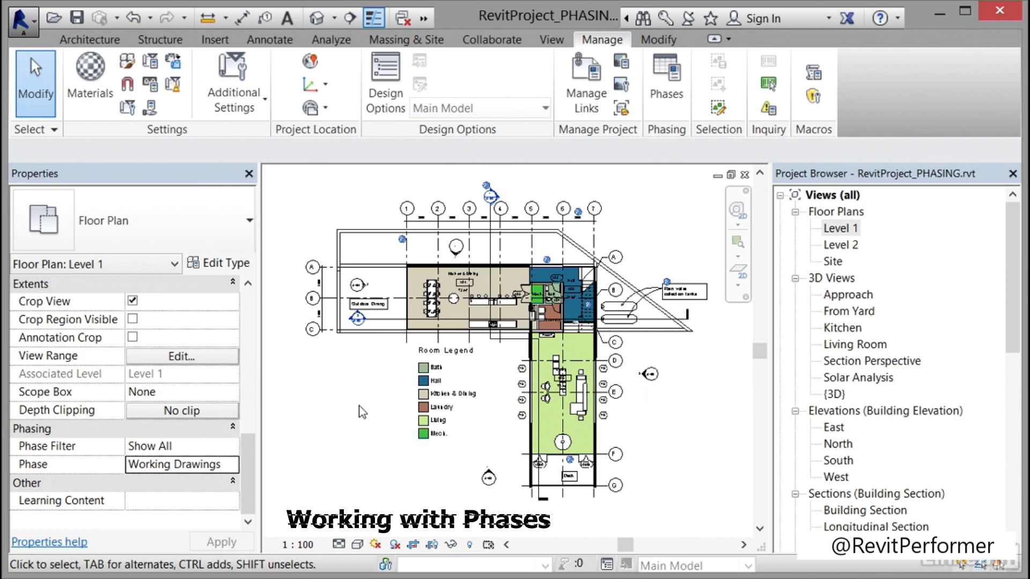
Step: Select the two outer CL_W1 walls on the Level 1 plan, check their phase created and phase demolished properties, and deselect them
{"action": "left_click", "coordinate": [339, 249]}
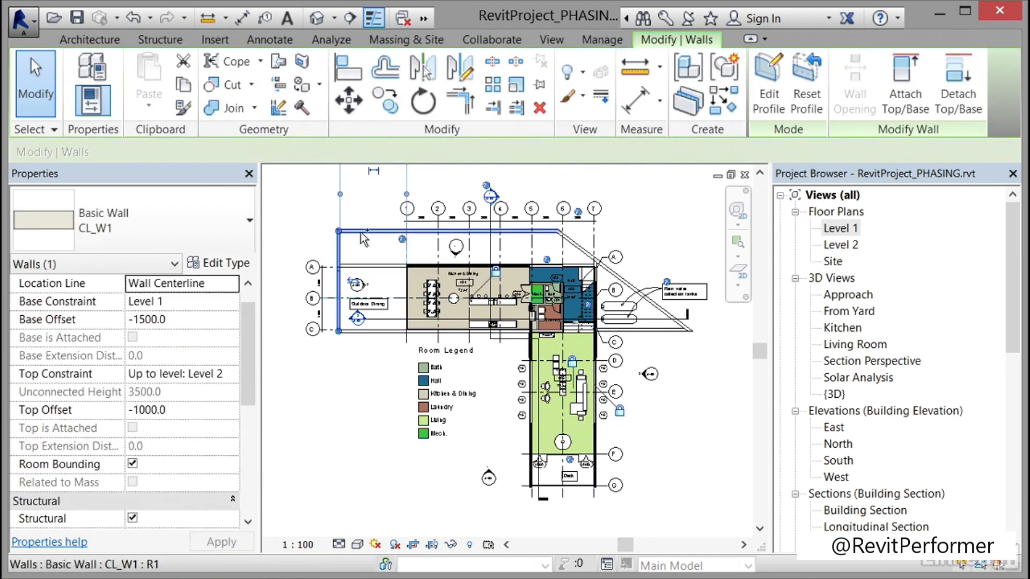
{"action": "left_click", "coordinate": [357, 231], "text": "ctrl"}
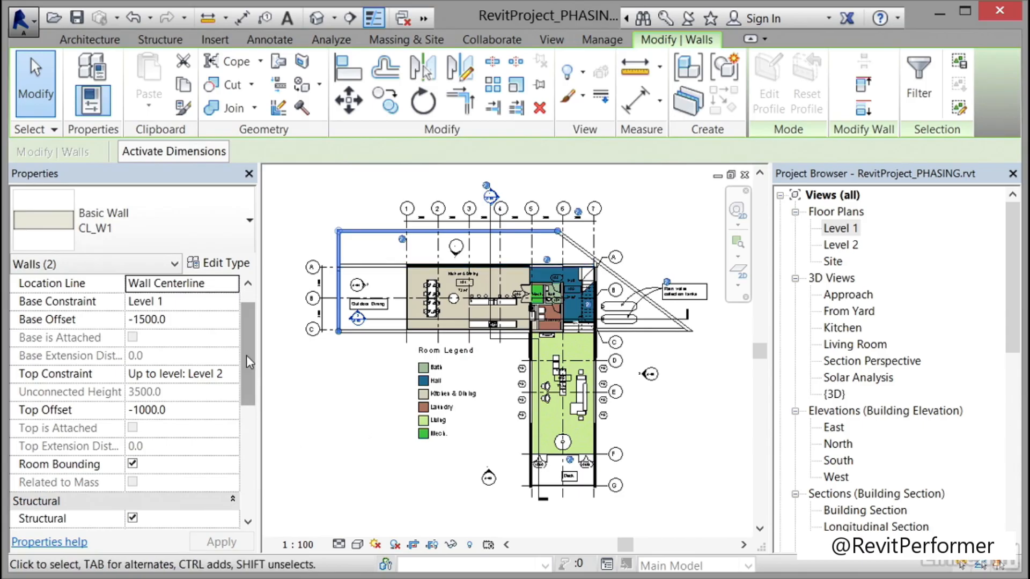
{"action": "left_click_drag", "start_coordinate": [247, 346], "coordinate": [266, 463]}
{"action": "left_click_drag", "start_coordinate": [249, 384], "coordinate": [265, 503]}
{"action": "scroll", "coordinate": [185, 486], "scroll_direction": "up", "scroll_amount": 2}
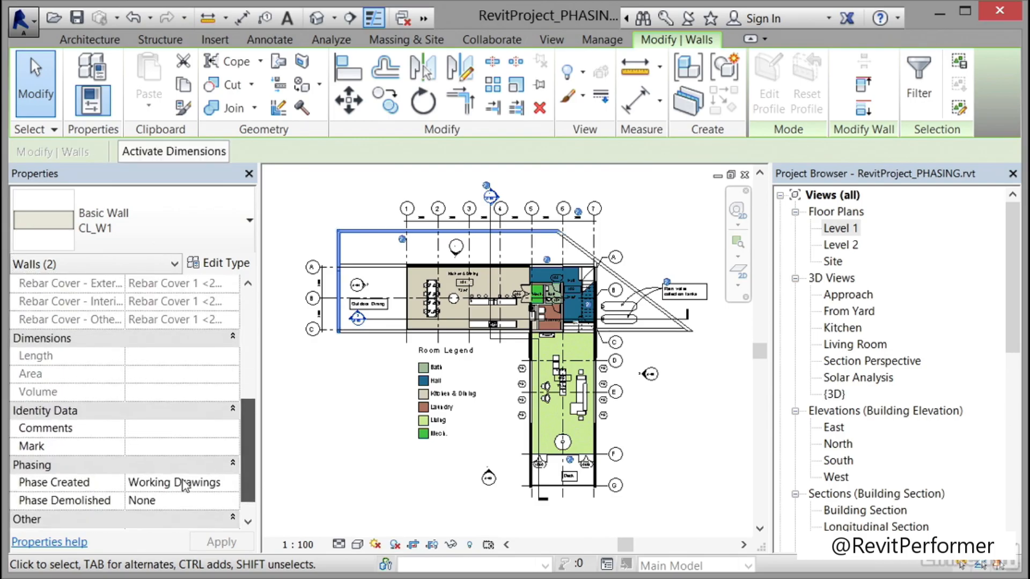
{"action": "scroll", "coordinate": [181, 486], "scroll_direction": "down", "scroll_amount": 1}
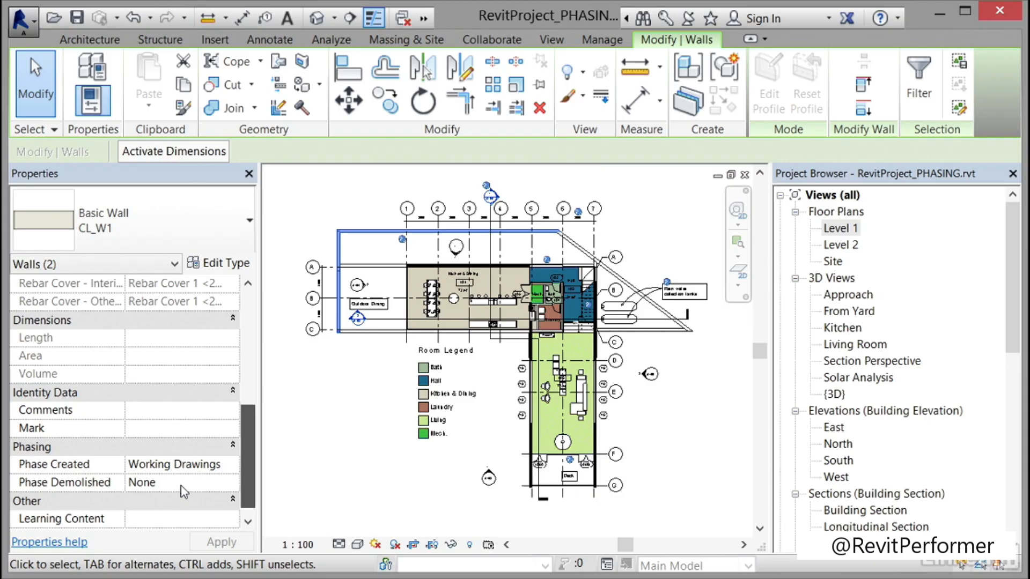
{"action": "scroll", "coordinate": [184, 492], "scroll_direction": "up", "scroll_amount": 5}
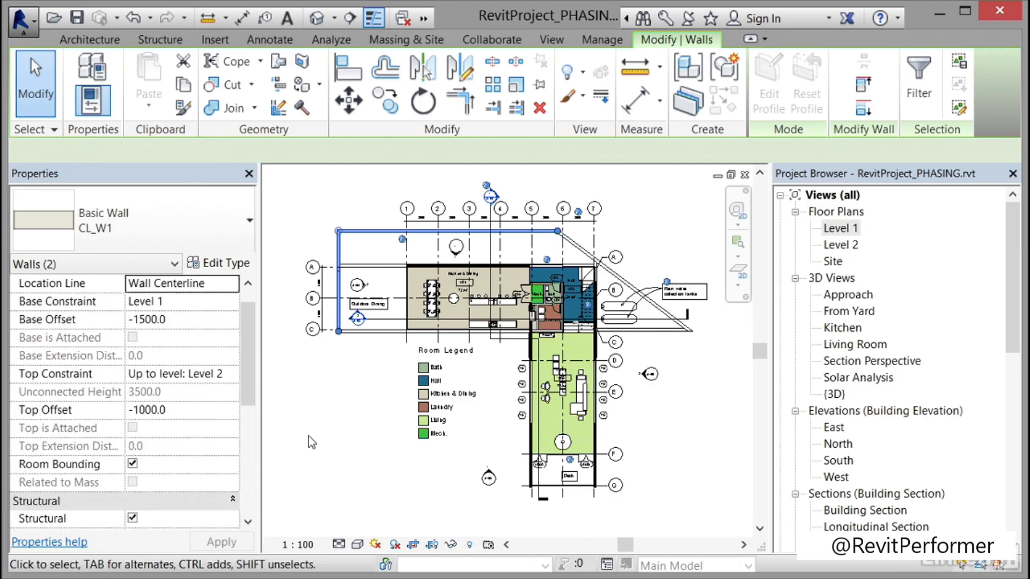
{"action": "left_click", "coordinate": [311, 442]}
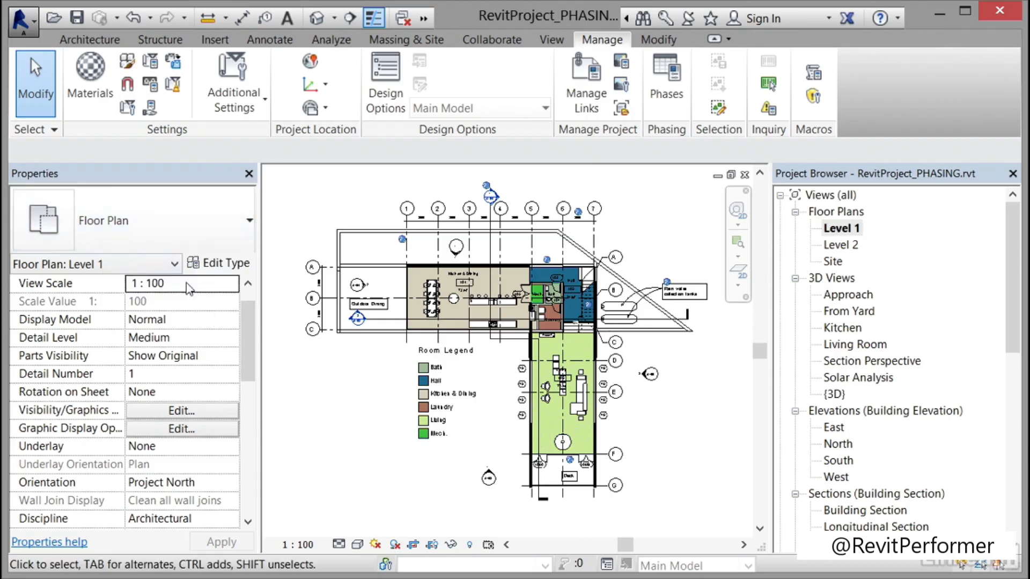
Step: Set the Level 1 floor plan's phase to Existing and apply it
{"action": "left_click_drag", "start_coordinate": [248, 339], "coordinate": [256, 489]}
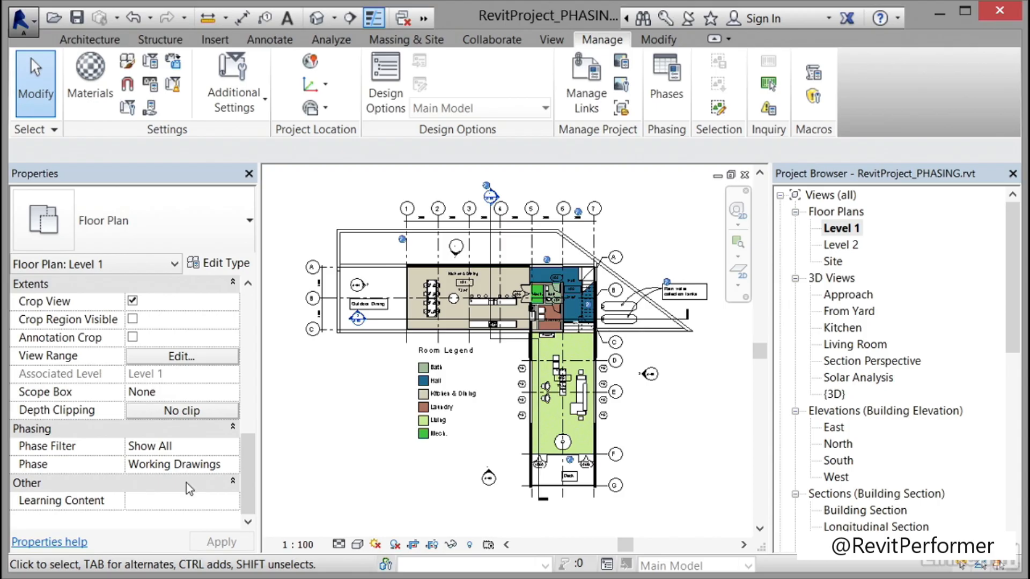
{"action": "left_click", "coordinate": [210, 465]}
{"action": "left_click", "coordinate": [233, 465]}
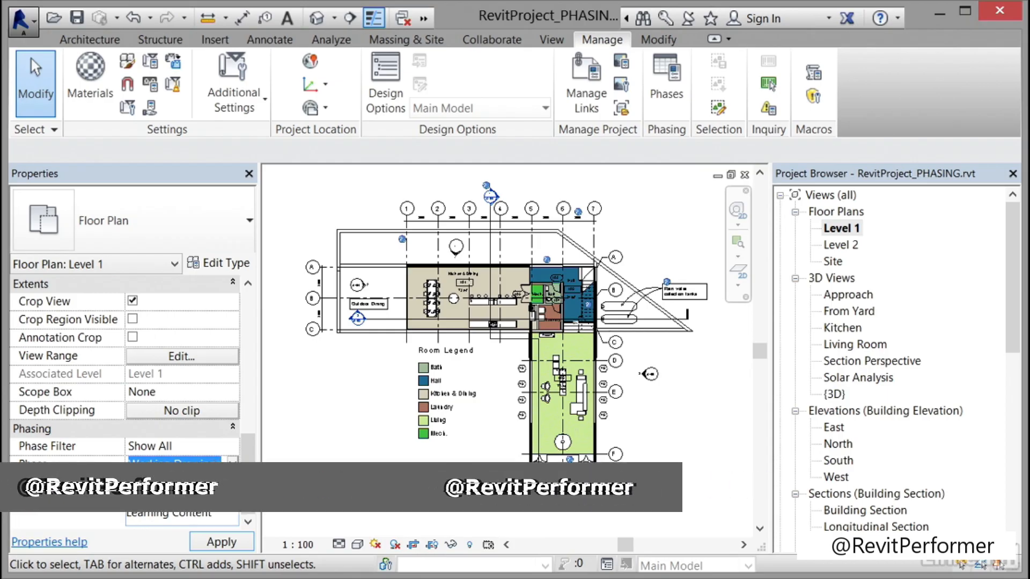
{"action": "left_click", "coordinate": [167, 479]}
{"action": "left_click", "coordinate": [213, 542]}
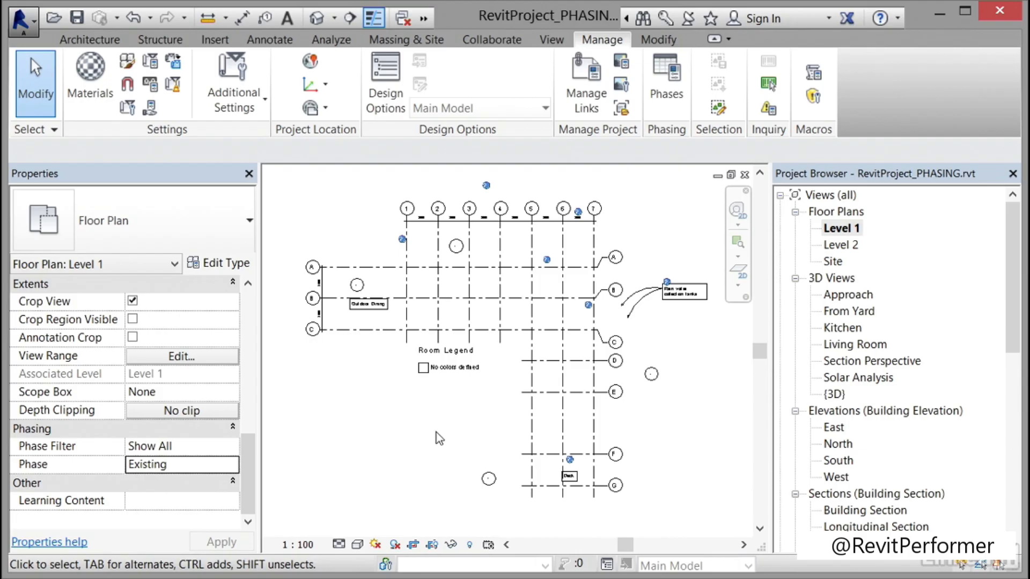
Step: Set the Level 1 floor plan's phase to Working Drawings and apply it
{"action": "left_click", "coordinate": [225, 465]}
{"action": "left_click", "coordinate": [233, 465]}
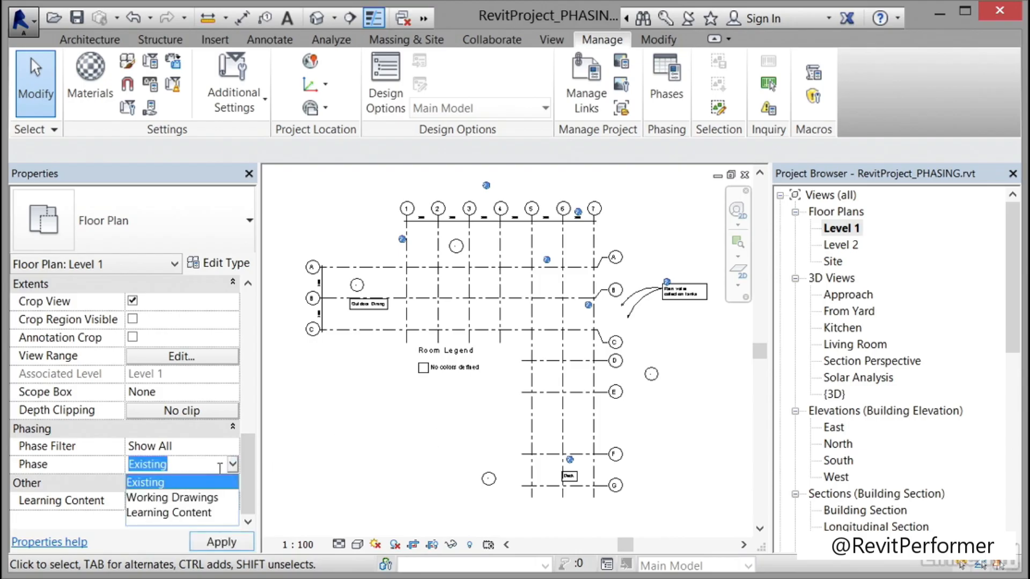
{"action": "left_click", "coordinate": [196, 506]}
{"action": "left_click", "coordinate": [221, 542]}
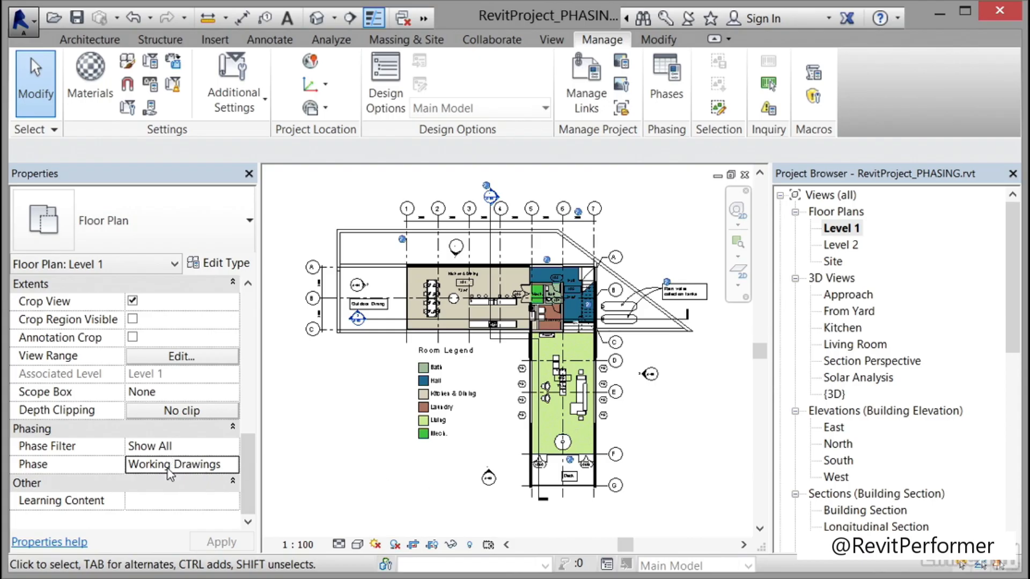
Step: Try the Show Complete phase filter on the Level 1 plan, followed by None
{"action": "left_click", "coordinate": [211, 450]}
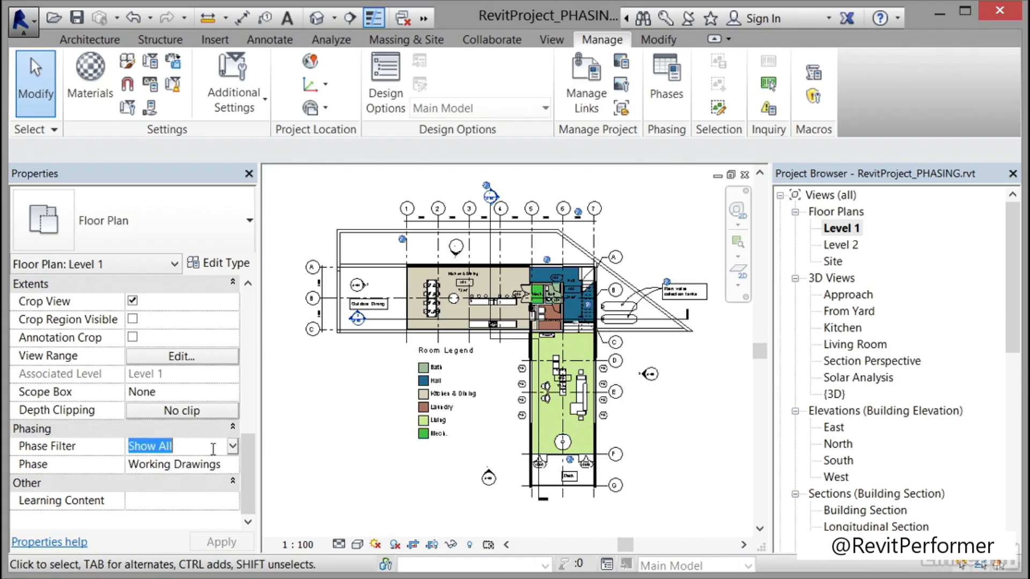
{"action": "left_click", "coordinate": [233, 447]}
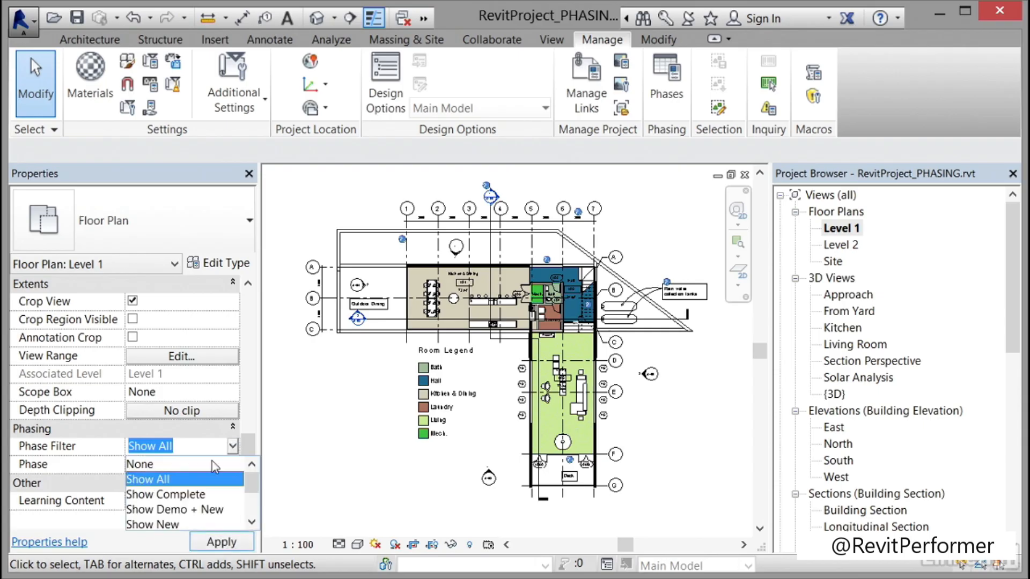
{"action": "left_click", "coordinate": [185, 494]}
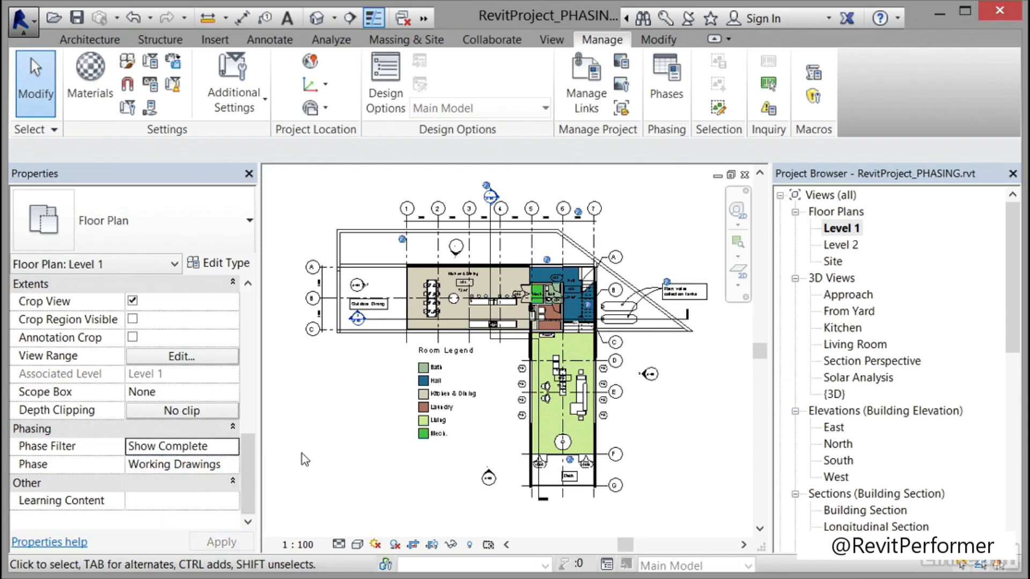
{"action": "left_click", "coordinate": [217, 448]}
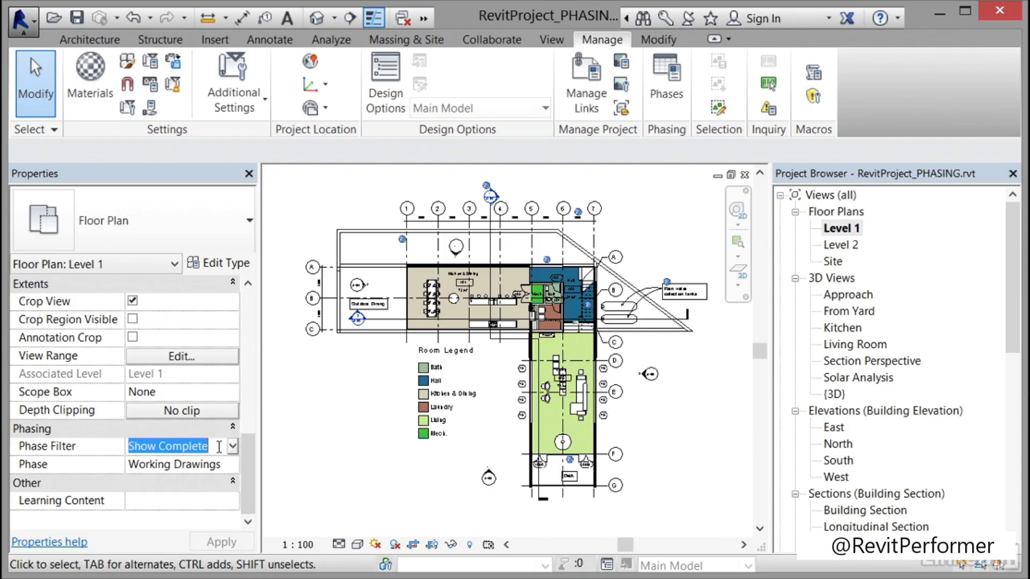
{"action": "left_click", "coordinate": [233, 447]}
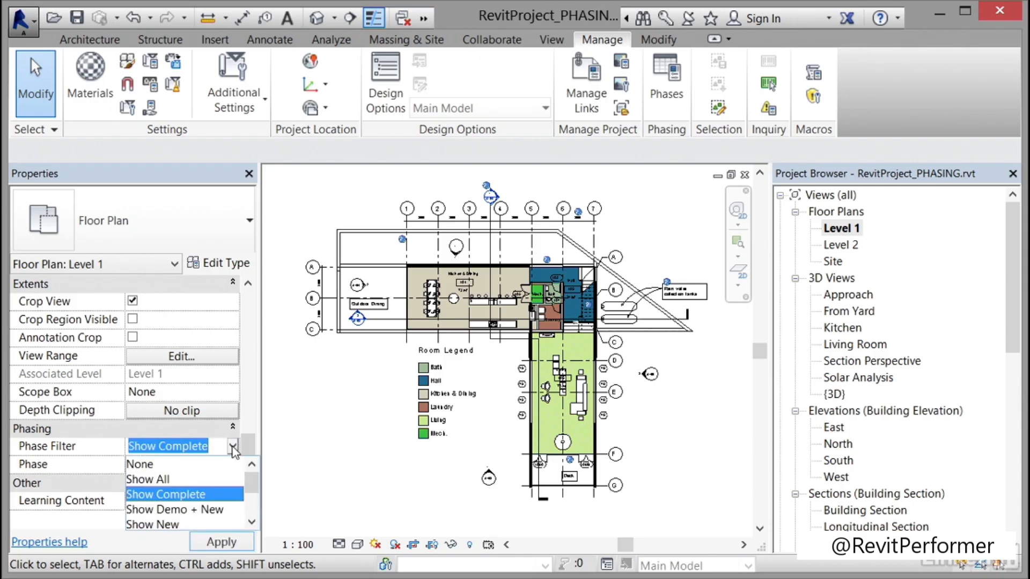
{"action": "left_click", "coordinate": [149, 466]}
{"action": "left_click", "coordinate": [214, 543]}
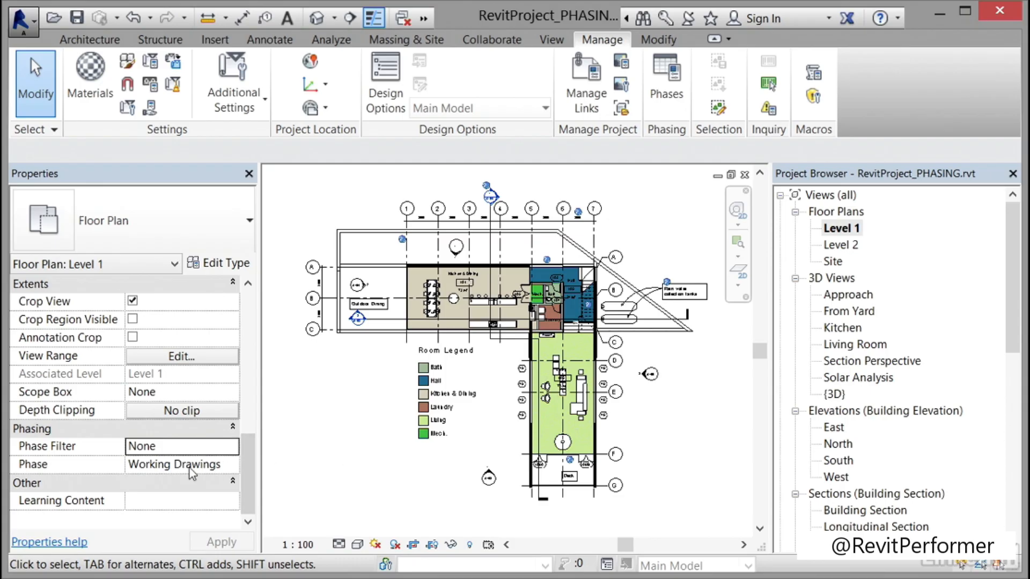
Step: Set the Level 1 plan's phase filter to Show New and apply it
{"action": "left_click", "coordinate": [195, 446]}
{"action": "left_click", "coordinate": [232, 446]}
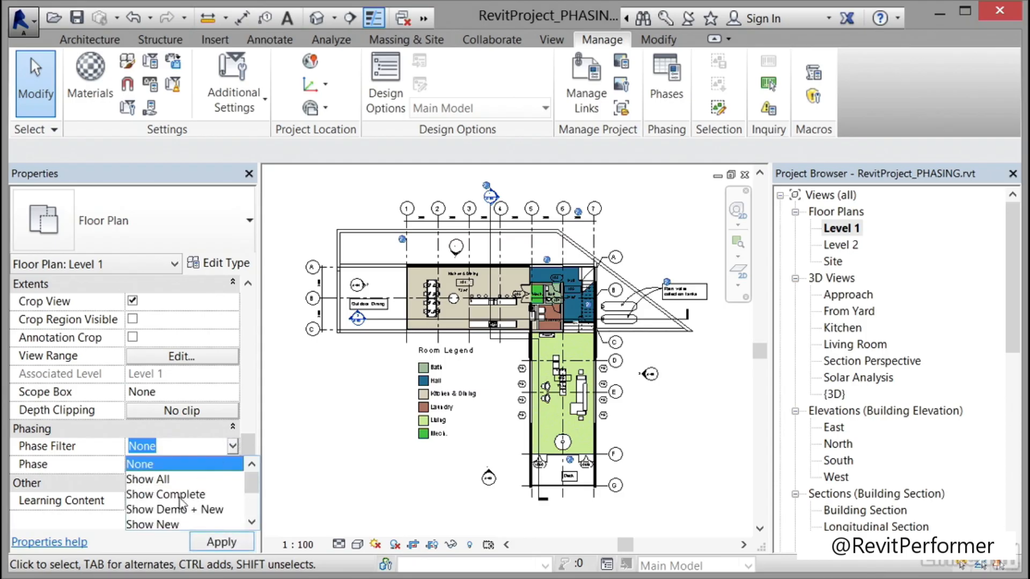
{"action": "left_click", "coordinate": [169, 523]}
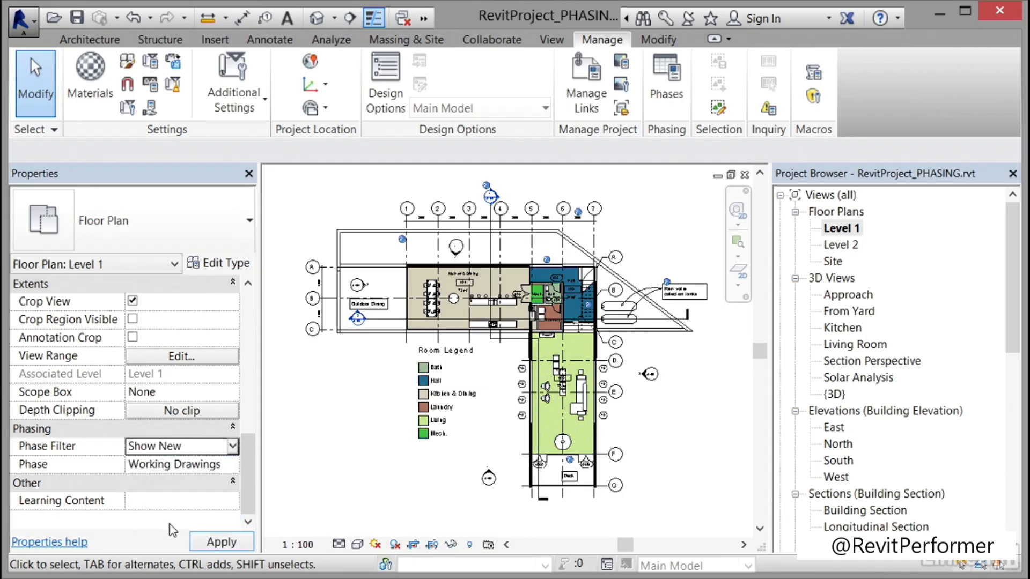
{"action": "left_click", "coordinate": [222, 543]}
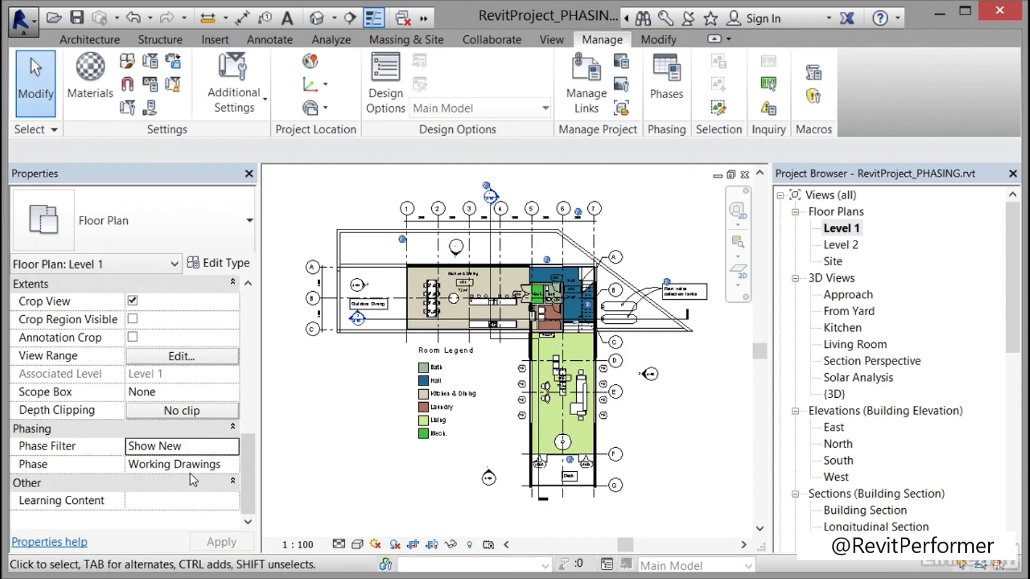
Step: Set the Level 1 plan's phase filter to Show All and apply it
{"action": "left_click", "coordinate": [216, 450]}
{"action": "left_click", "coordinate": [233, 447]}
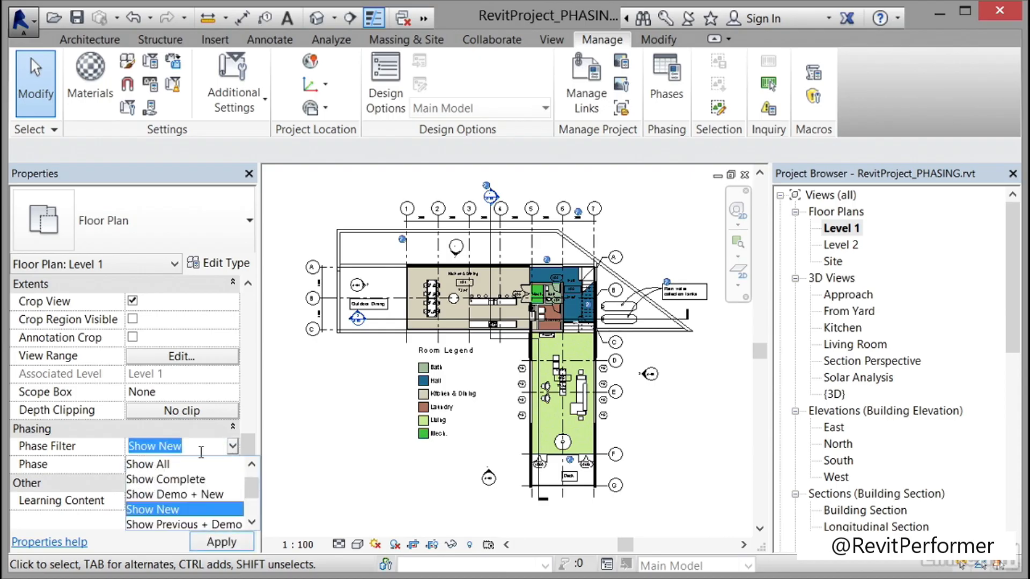
{"action": "left_click", "coordinate": [170, 466]}
{"action": "left_click", "coordinate": [214, 543]}
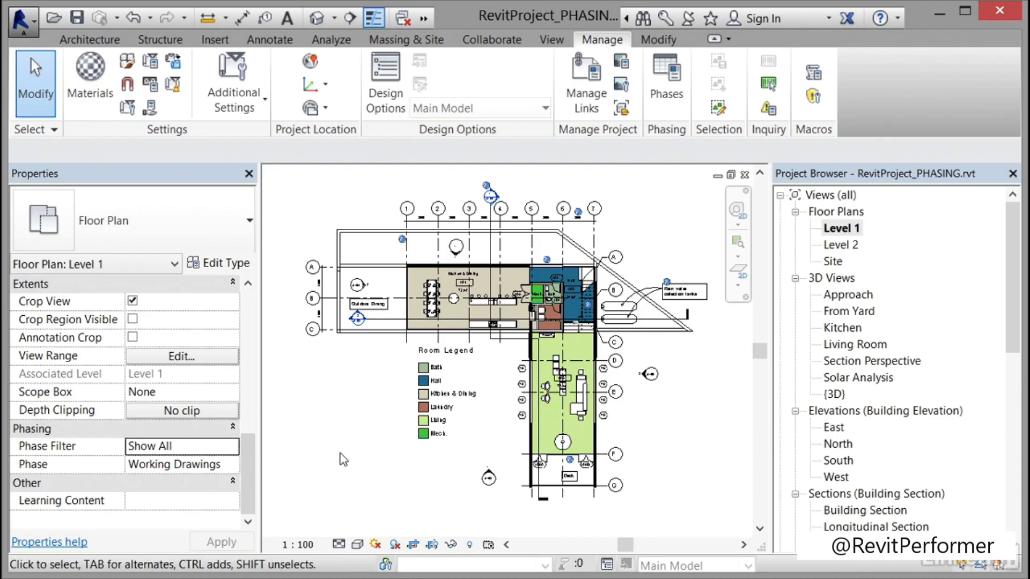
Step: Open the project's phasing settings and examine the phase filter definitions for new, existing, demolished and temporary elements
{"action": "left_click", "coordinate": [656, 84]}
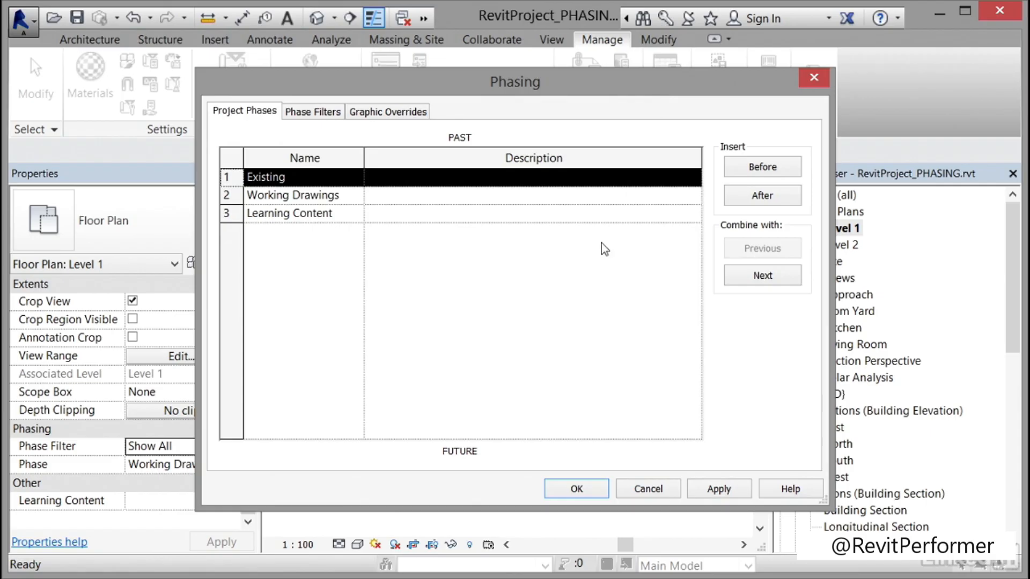
{"action": "left_click", "coordinate": [312, 115]}
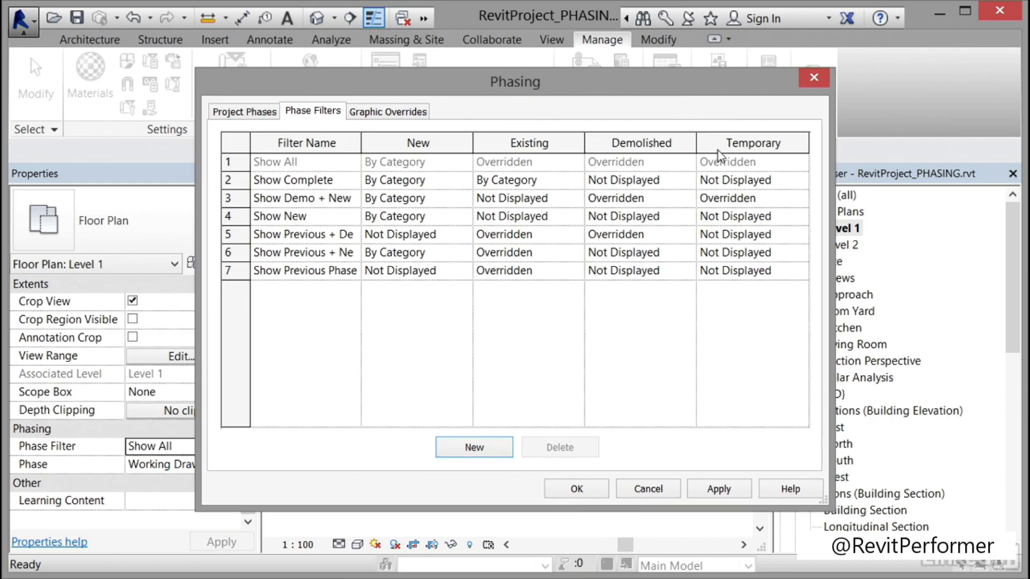
Step: Review the graphic overrides for the phase statuses and close the Phasing settings without changing anything
{"action": "left_click", "coordinate": [398, 113]}
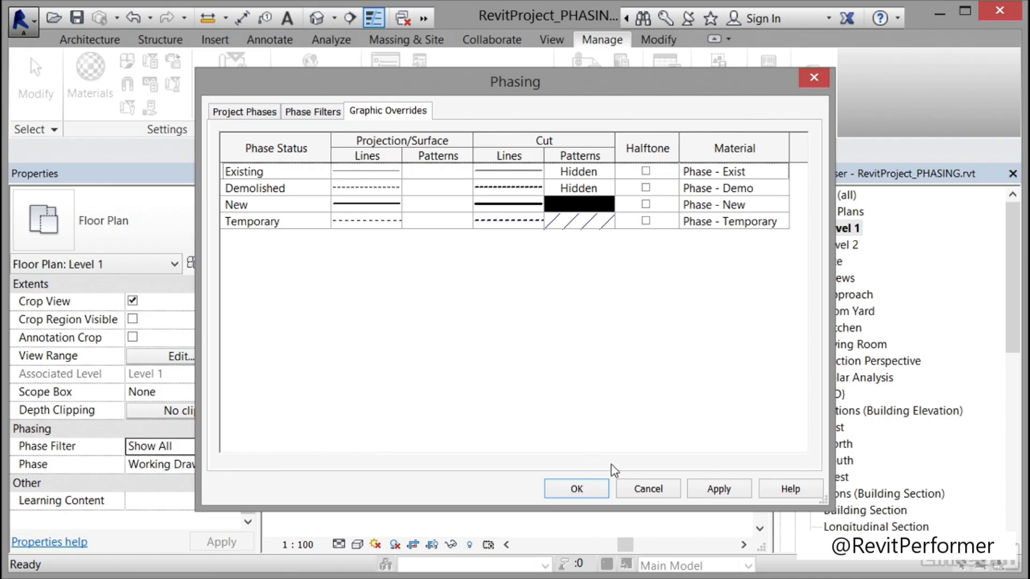
{"action": "left_click", "coordinate": [648, 490]}
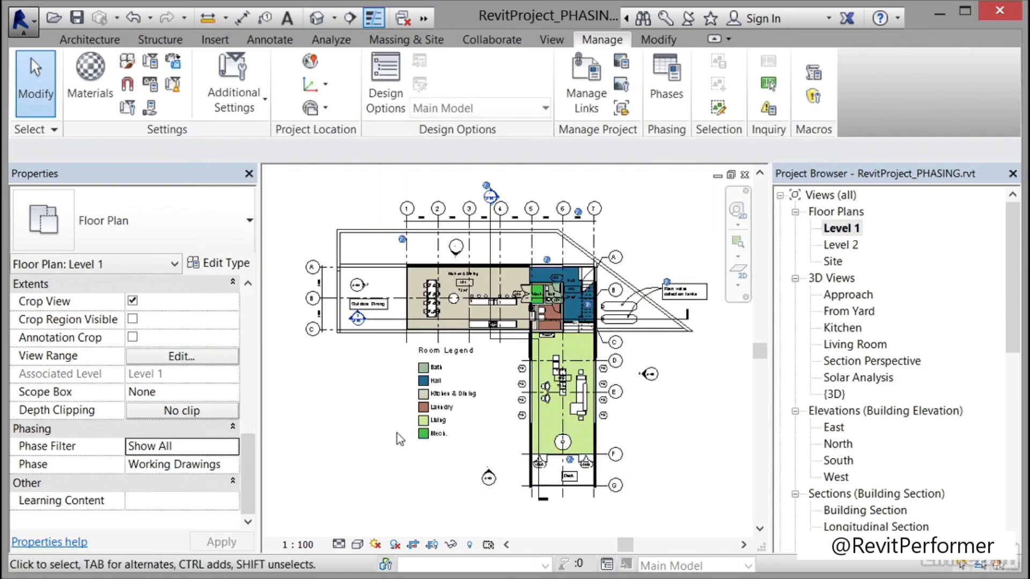
Step: Switch the Level 1 floor plan's phase to Existing and back to Working Drawings
{"action": "left_click", "coordinate": [182, 475]}
{"action": "left_click", "coordinate": [183, 475]}
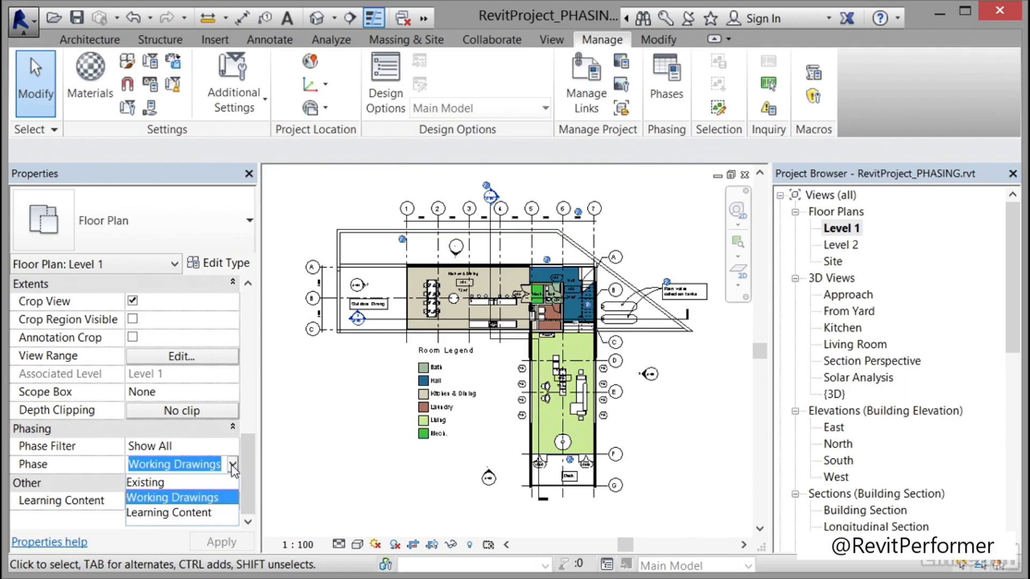
{"action": "left_click", "coordinate": [181, 480]}
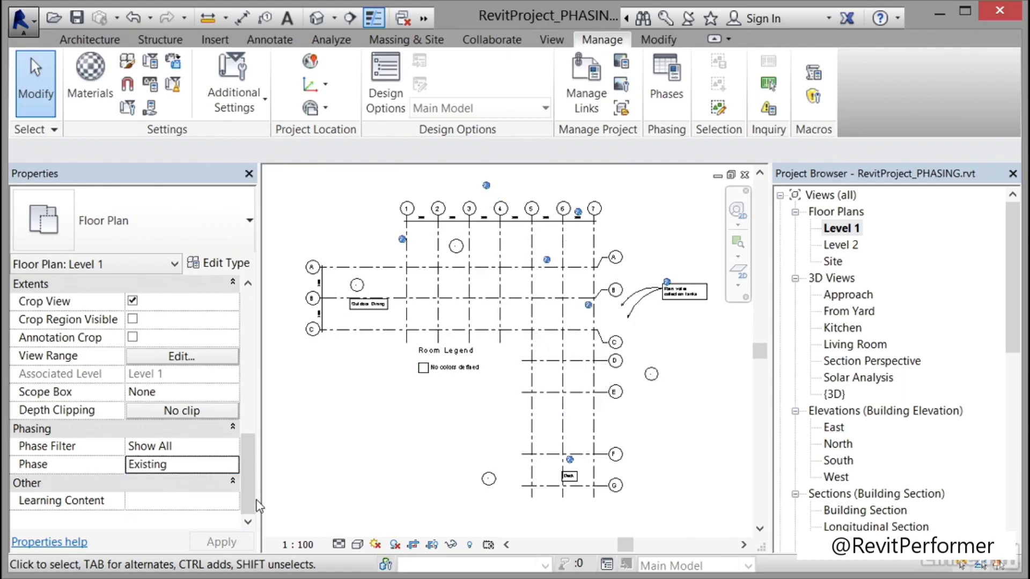
{"action": "left_click", "coordinate": [217, 466]}
{"action": "left_click", "coordinate": [232, 465]}
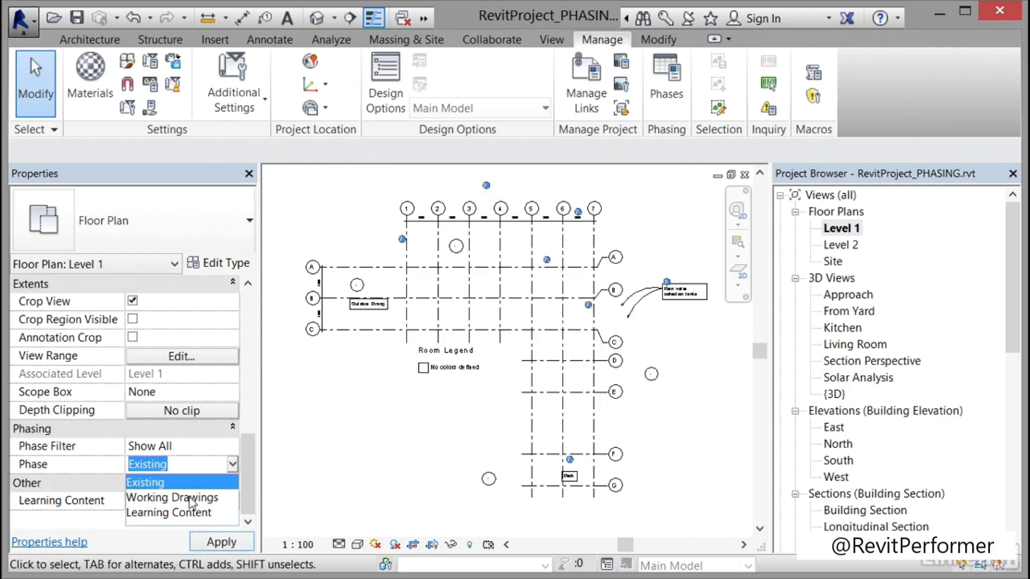
{"action": "left_click", "coordinate": [186, 494]}
Step: Apply the Learning Content phase to the Level 1 floor plan, and return the view to Working Drawings
{"action": "left_click", "coordinate": [219, 467]}
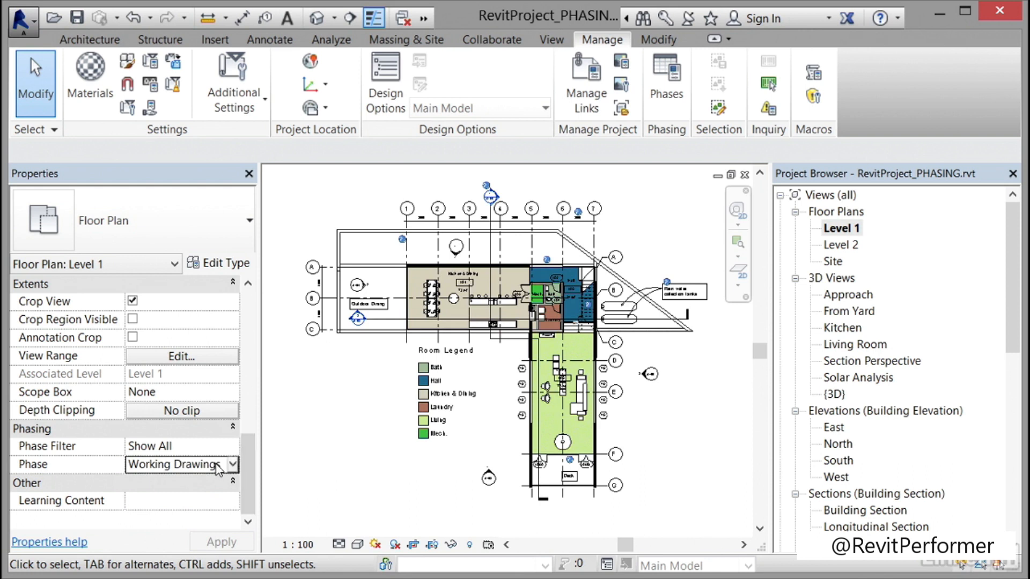
{"action": "left_click", "coordinate": [233, 465]}
{"action": "left_click", "coordinate": [196, 513]}
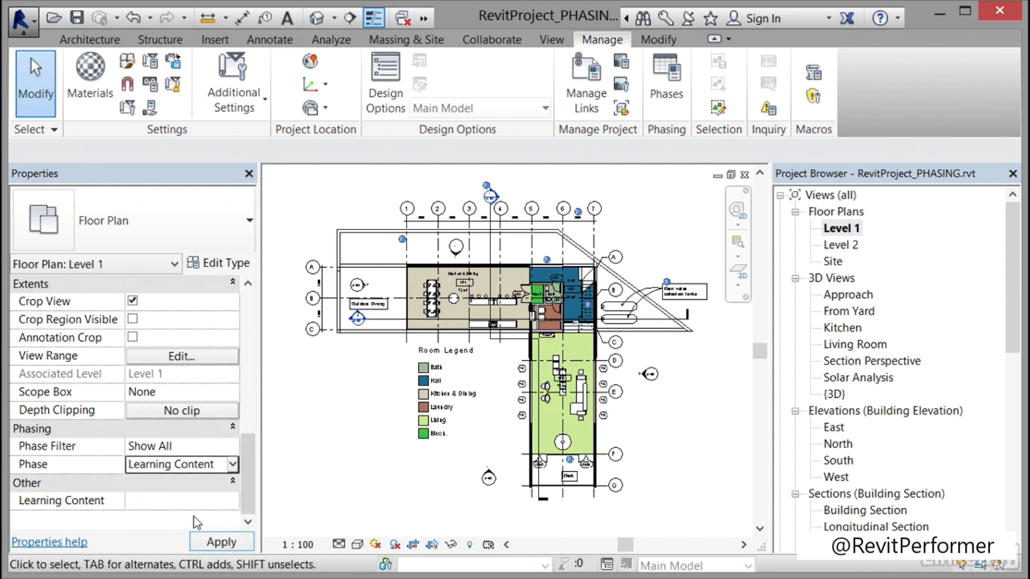
{"action": "left_click", "coordinate": [218, 542]}
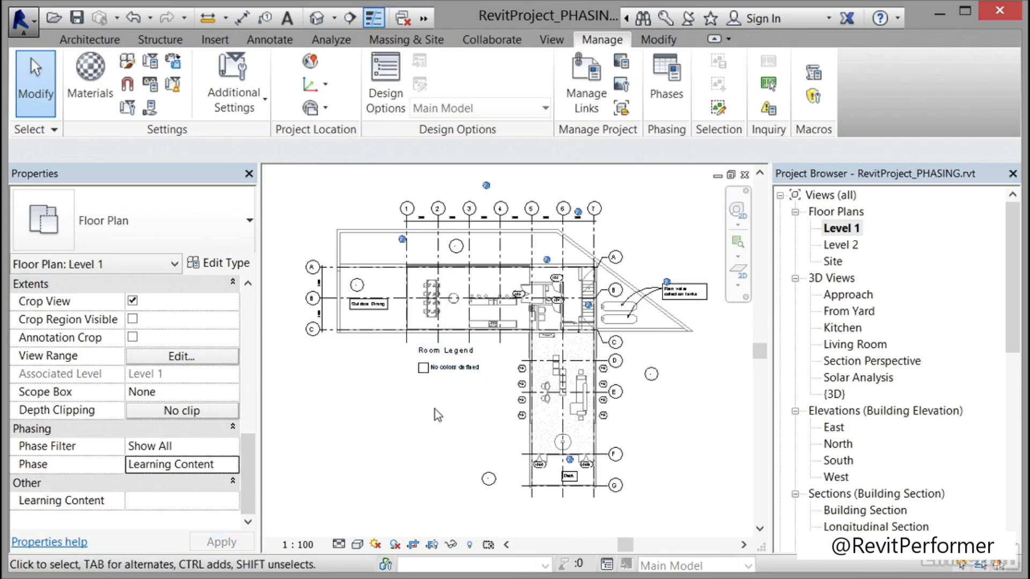
{"action": "left_click", "coordinate": [228, 465]}
{"action": "left_click", "coordinate": [232, 465]}
{"action": "left_click", "coordinate": [199, 499]}
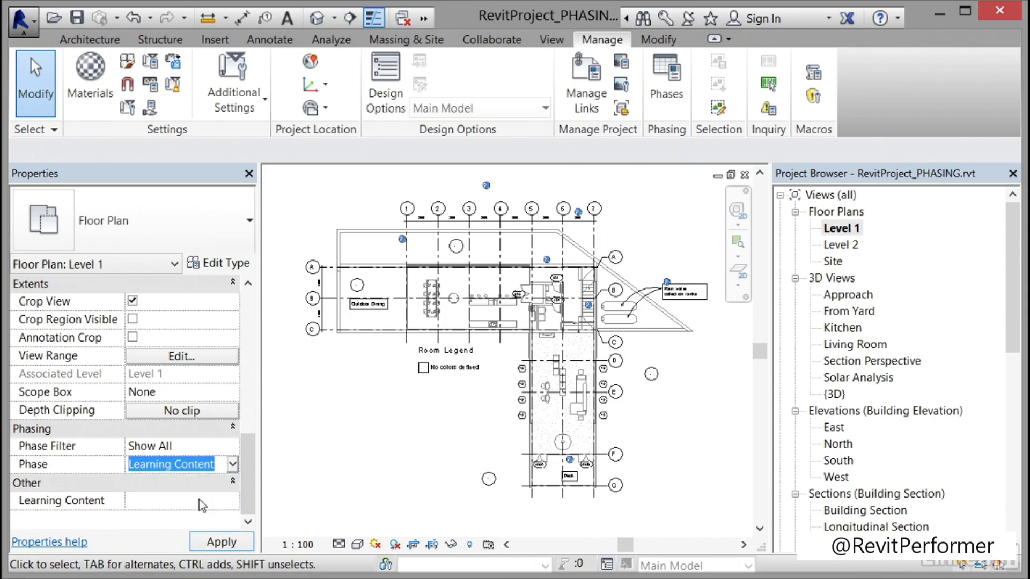
{"action": "left_click", "coordinate": [205, 544]}
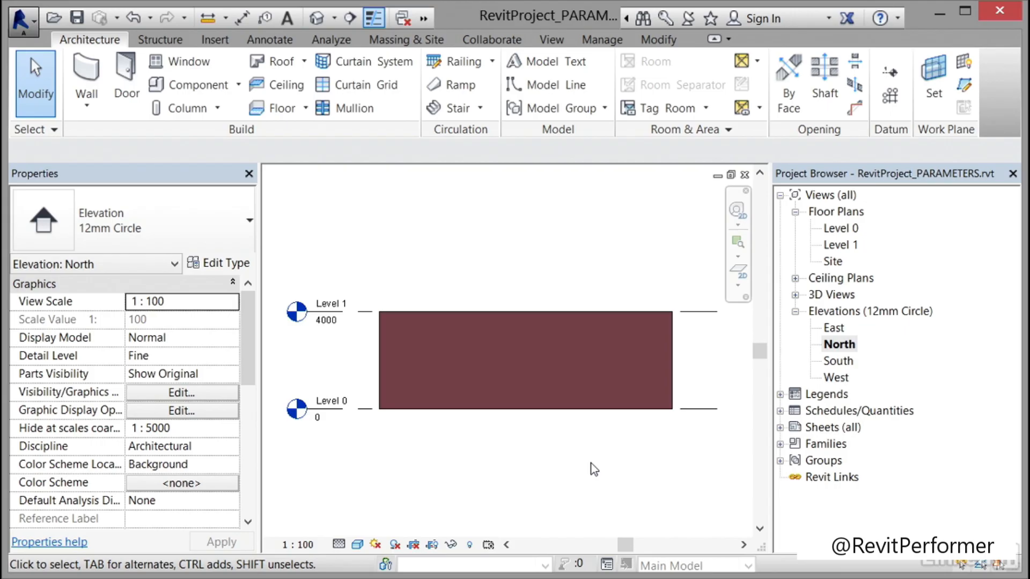
Step: Open the North elevation and inspect the brick wall's instance properties
{"action": "left_click", "coordinate": [838, 346]}
{"action": "left_click", "coordinate": [380, 340]}
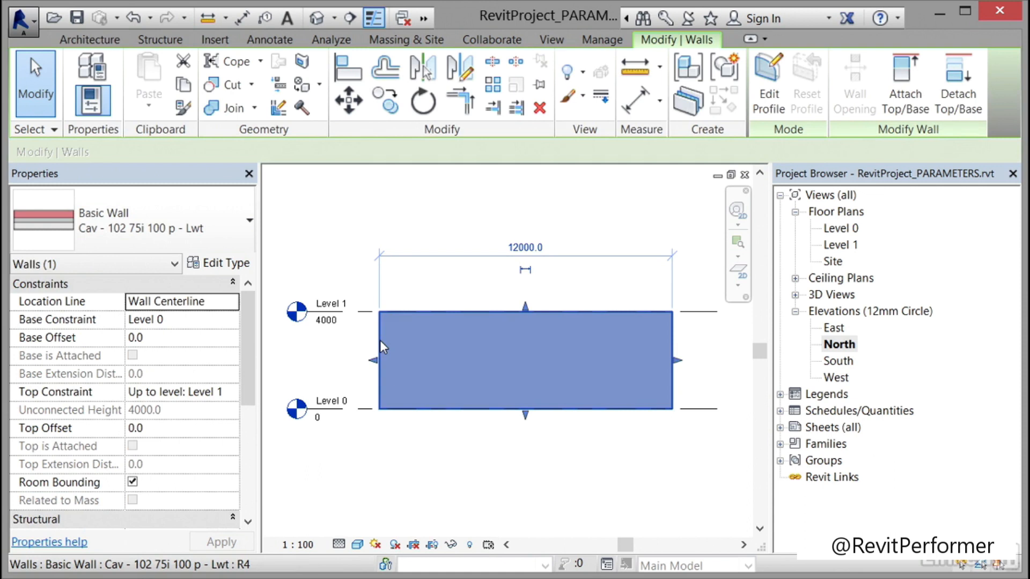
{"action": "key", "text": "Escape"}
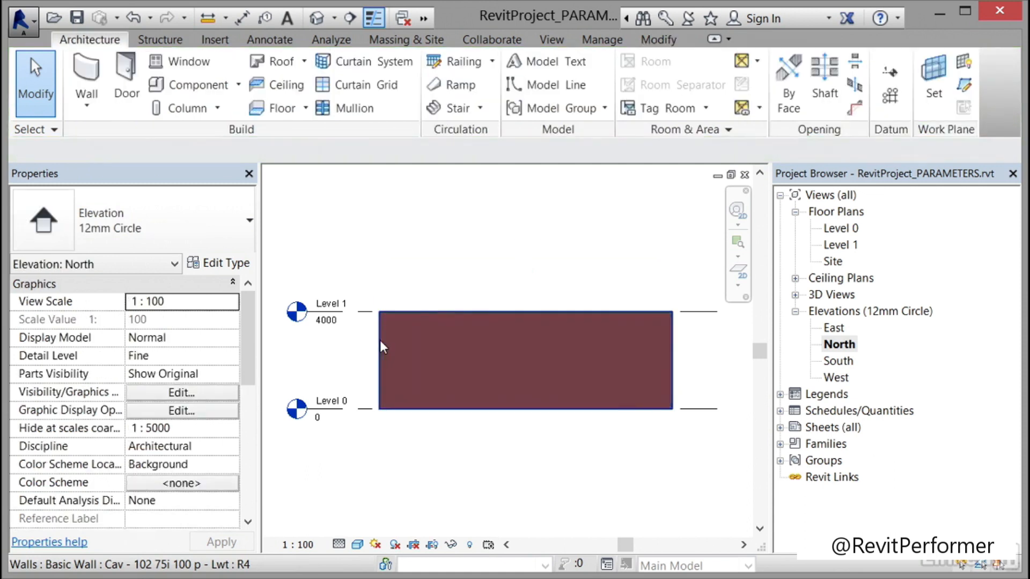
Step: Review the Sgl Plain window types and place a 630 x 1050mm Deep window about 1100 mm from the wall's left end
{"action": "left_click", "coordinate": [191, 62]}
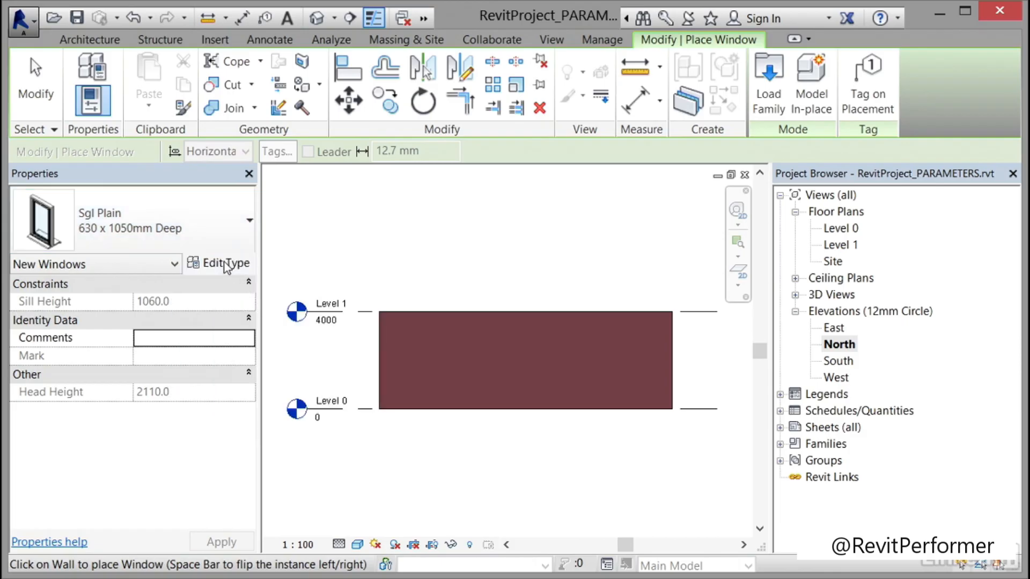
{"action": "left_click", "coordinate": [225, 264]}
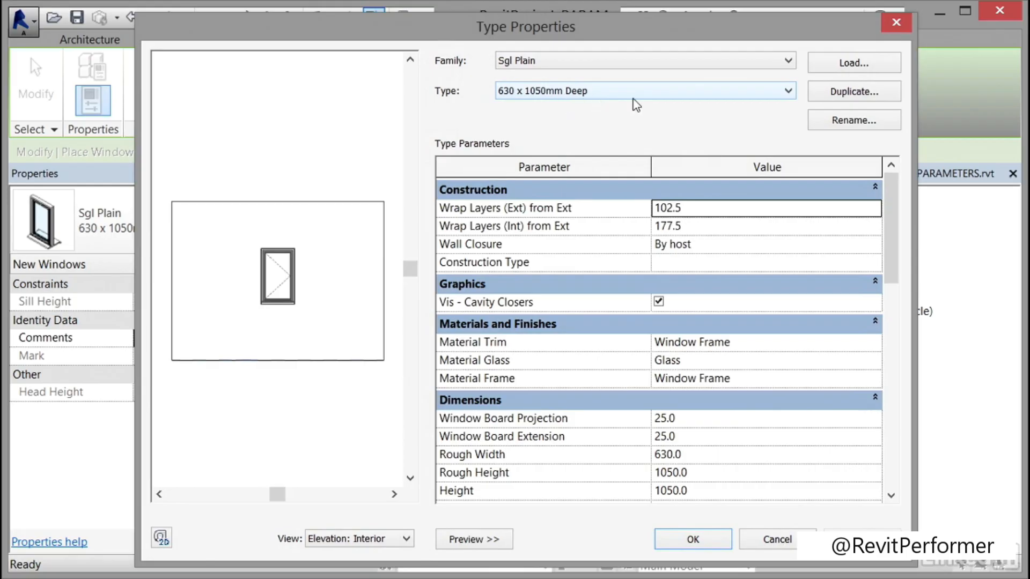
{"action": "left_click", "coordinate": [790, 95]}
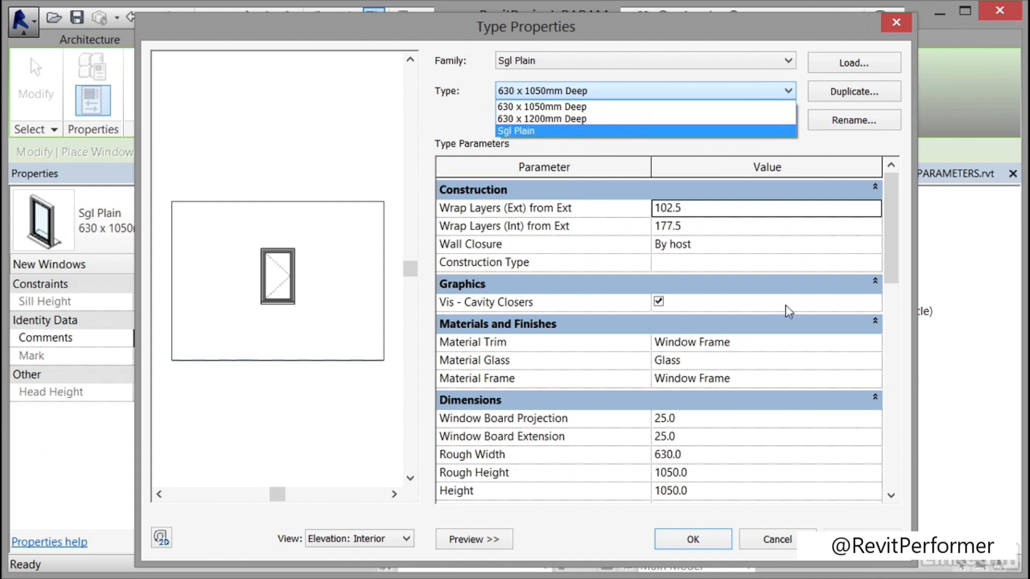
{"action": "left_click", "coordinate": [784, 541]}
{"action": "left_click", "coordinate": [785, 541]}
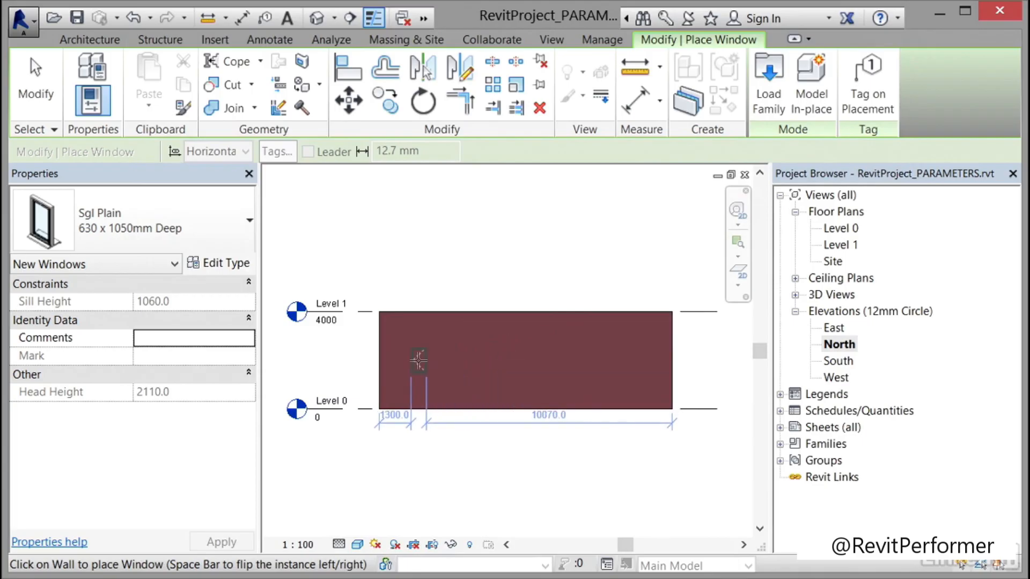
{"action": "left_click", "coordinate": [414, 358]}
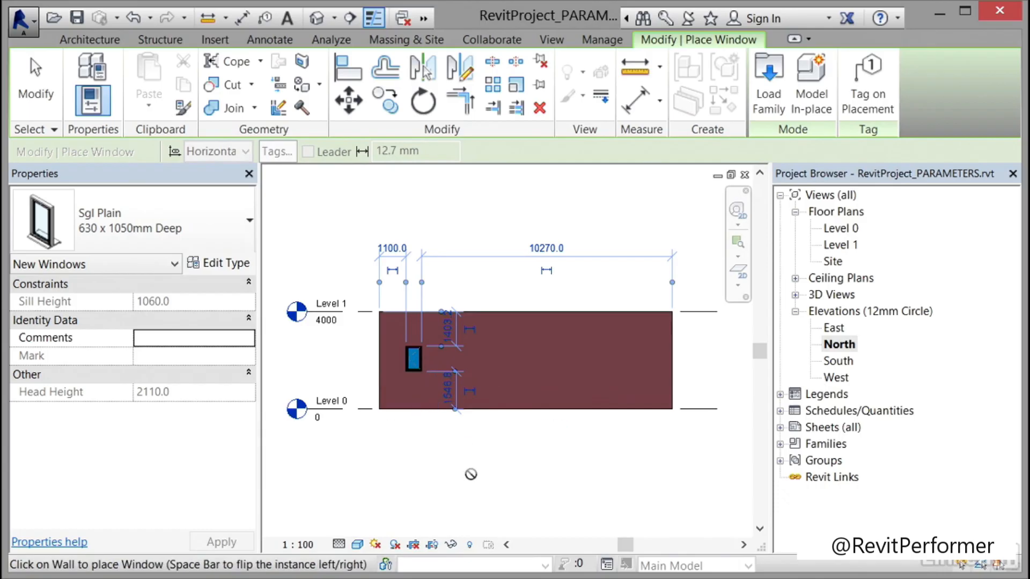
{"action": "key", "text": "Escape"}
{"action": "key", "text": "Escape"}
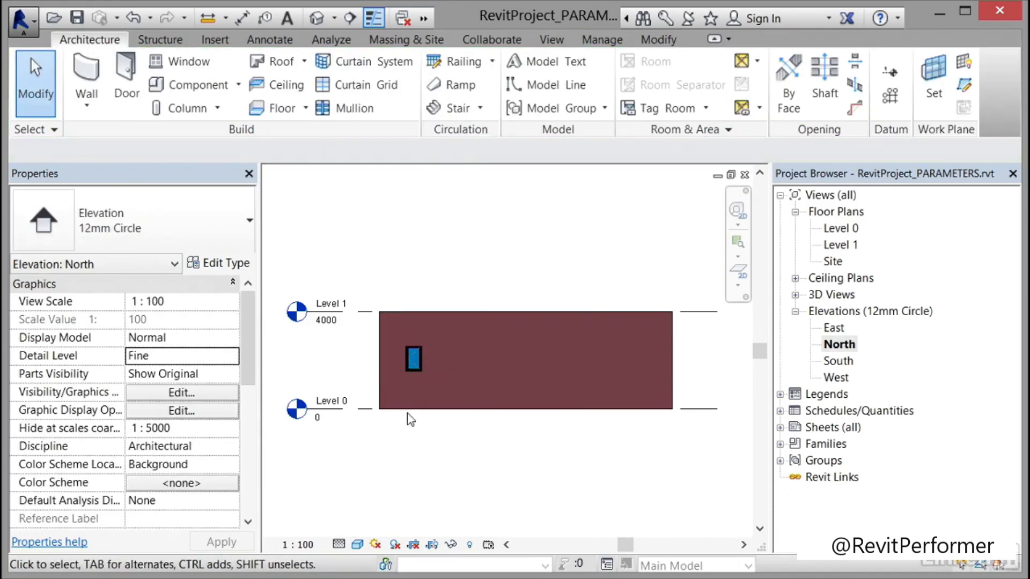
Step: Change the placed window's type to 630 x 1200mm Deep
{"action": "scroll", "coordinate": [395, 368], "scroll_direction": "up", "scroll_amount": 1}
{"action": "scroll", "coordinate": [395, 368], "scroll_direction": "up", "scroll_amount": 3}
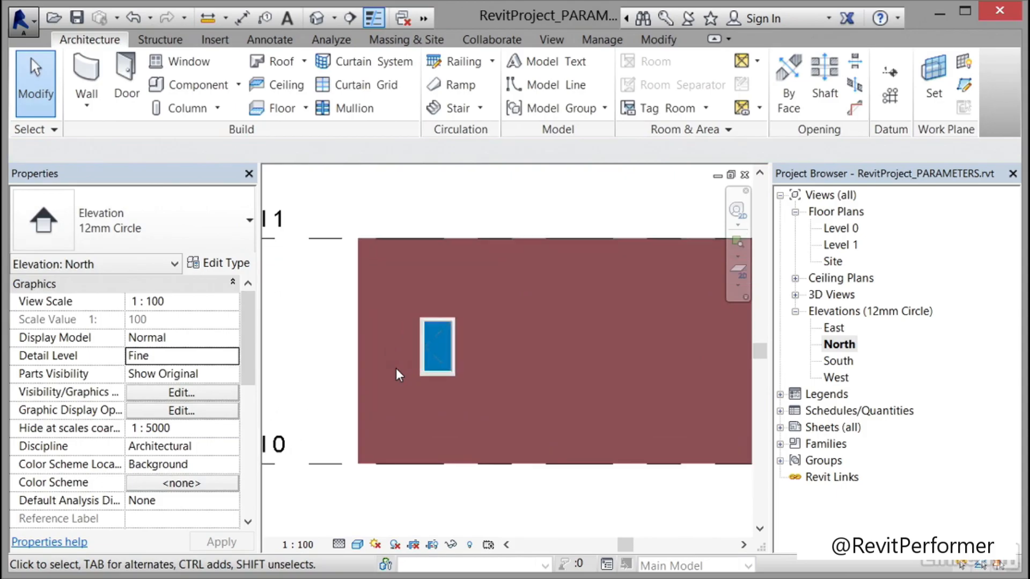
{"action": "left_click", "coordinate": [438, 375]}
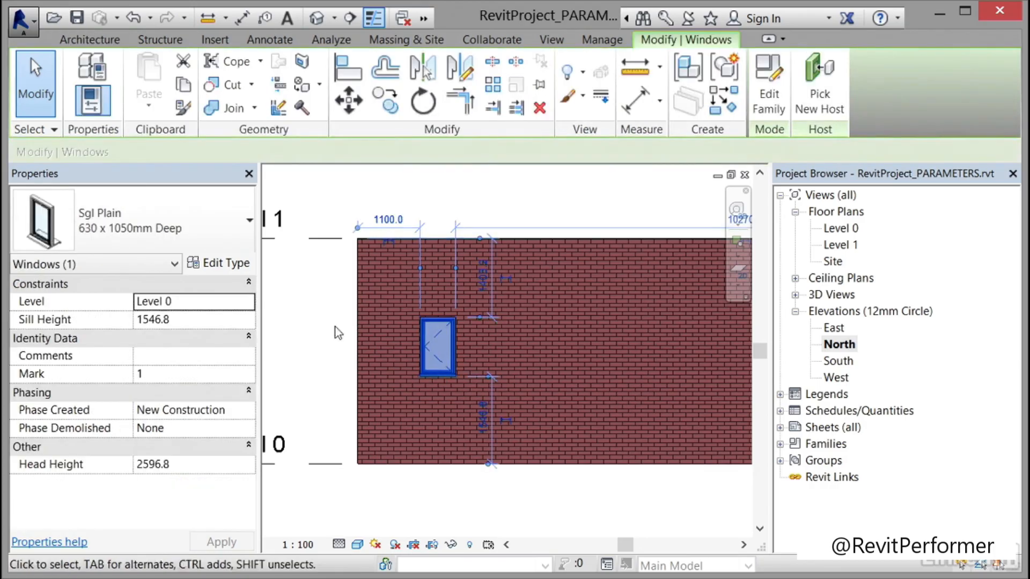
{"action": "left_click", "coordinate": [250, 222]}
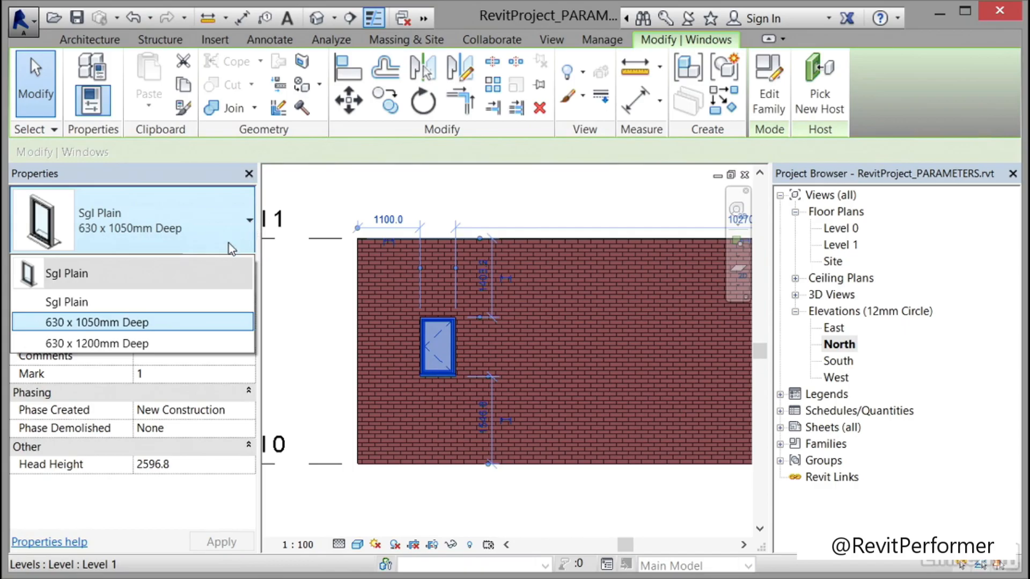
{"action": "left_click", "coordinate": [107, 343]}
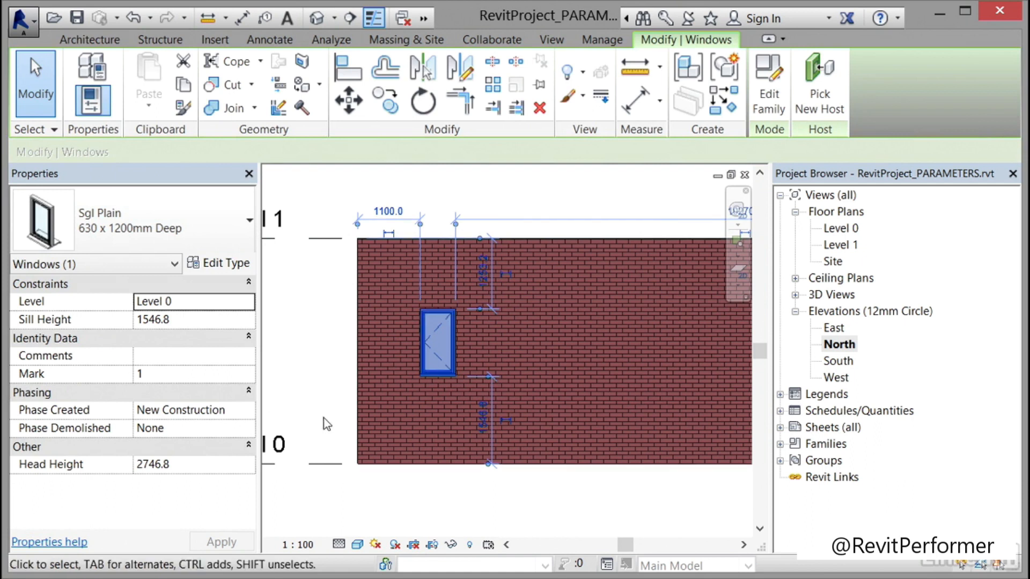
{"action": "left_click", "coordinate": [396, 510]}
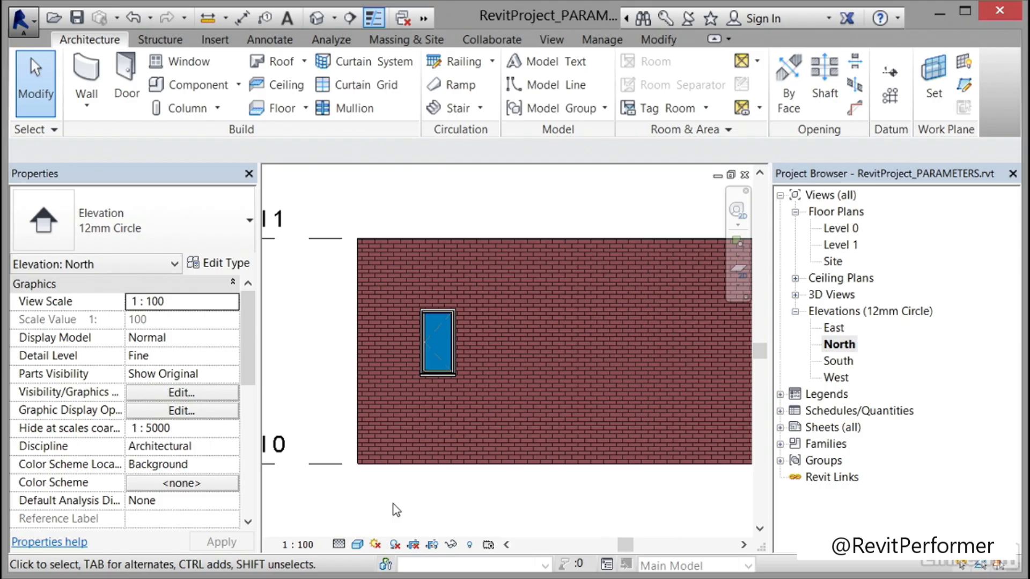
Step: Duplicate the window's 630 x 1200mm Deep type under the name 630 x 1500mm
{"action": "left_click", "coordinate": [441, 370]}
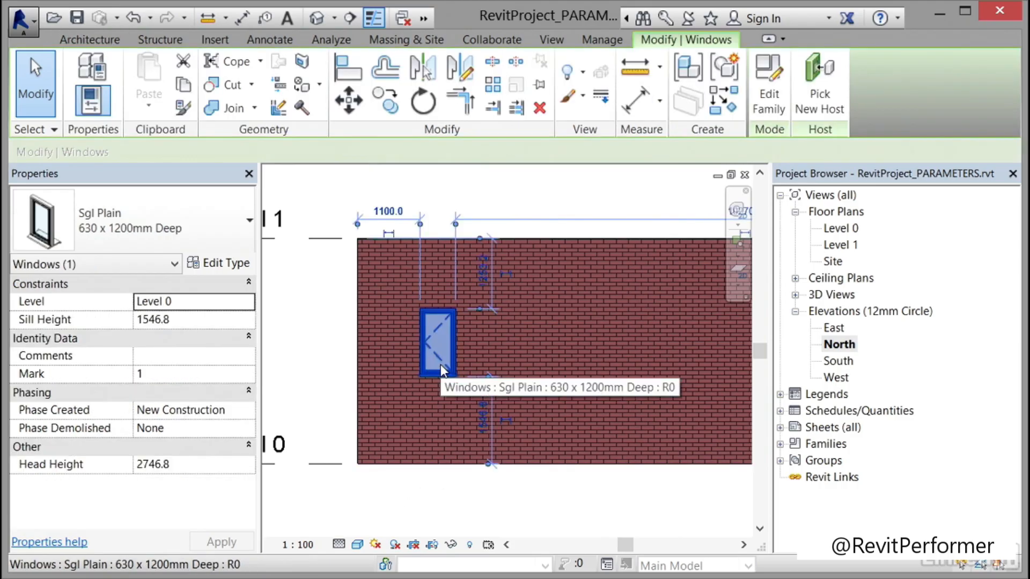
{"action": "left_click", "coordinate": [231, 271]}
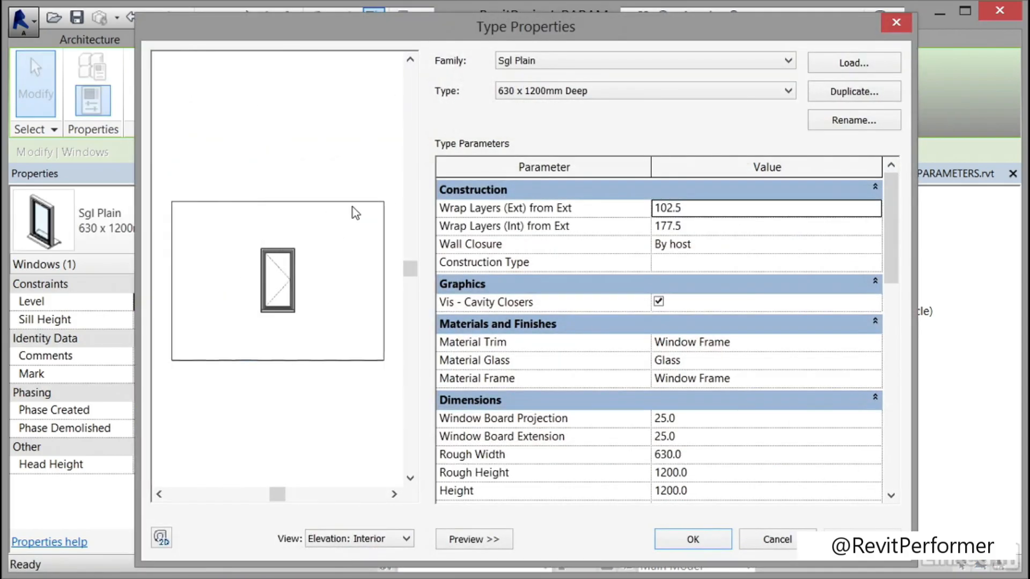
{"action": "left_click", "coordinate": [847, 104]}
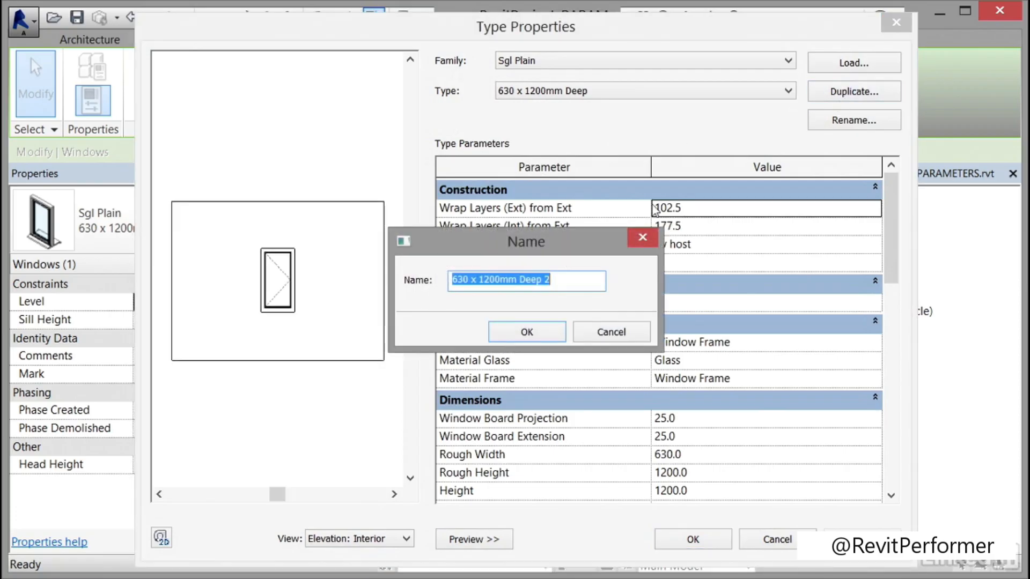
{"action": "left_click", "coordinate": [553, 282]}
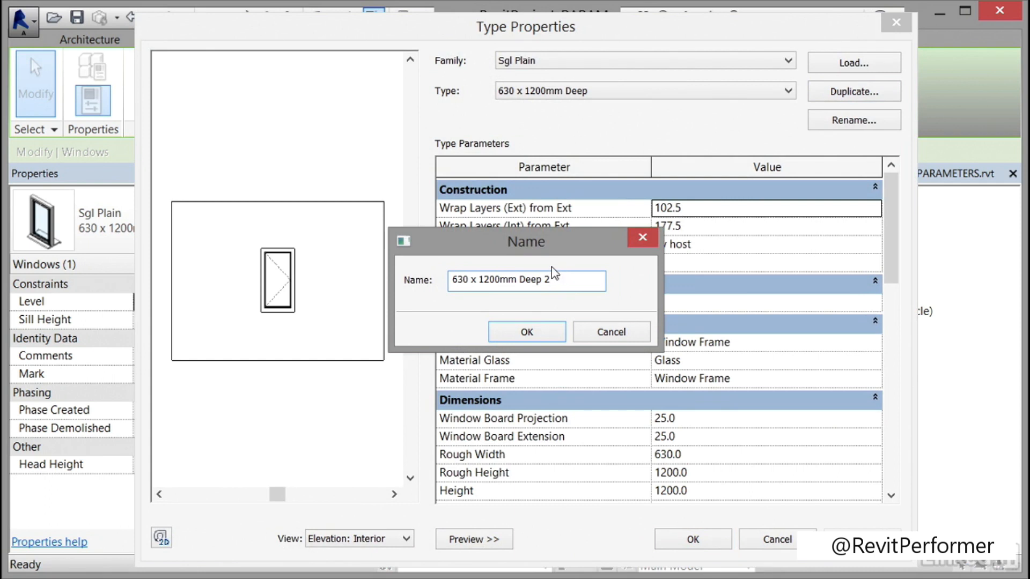
{"action": "key", "text": "BackSpace"}
{"action": "key", "text": "BackSpace"}
{"action": "key", "text": "BackSpace"}
{"action": "key", "text": "BackSpace"}
{"action": "key", "text": "BackSpace"}
{"action": "key", "text": "BackSpace"}
{"action": "key", "text": "BackSpace"}
{"action": "key", "text": "Left"}
{"action": "key", "text": "Left"}
{"action": "key", "text": "Left"}
{"action": "key", "text": "Left"}
{"action": "key", "text": "BackSpace"}
{"action": "type", "text": "5"}
{"action": "left_click", "coordinate": [525, 332]}
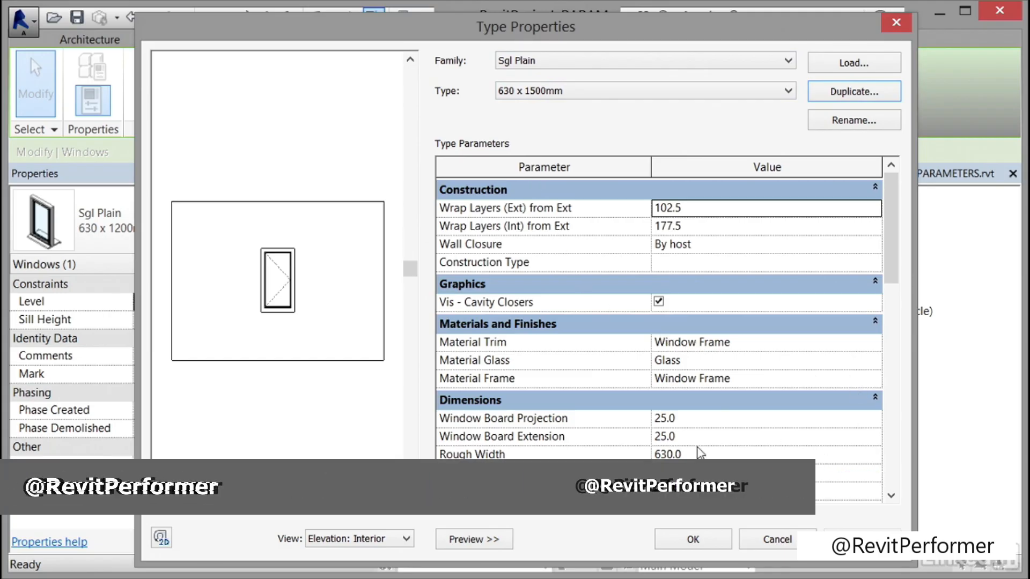
Step: Set the 630 x 1500mm type's Rough Height and Height to 1500.0 and apply it to the window
{"action": "left_click", "coordinate": [697, 473]}
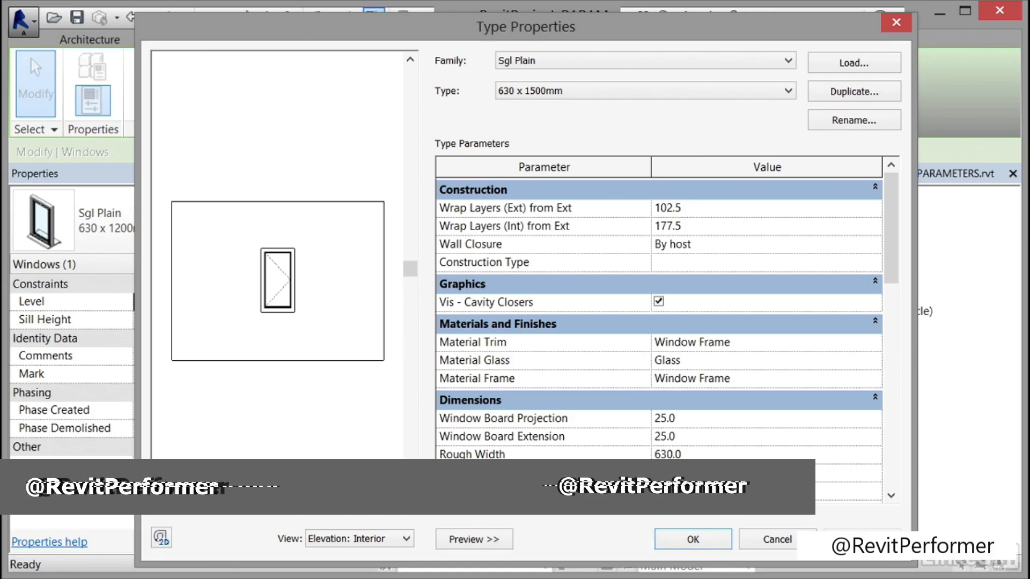
{"action": "left_click", "coordinate": [697, 492]}
{"action": "key", "text": "Return"}
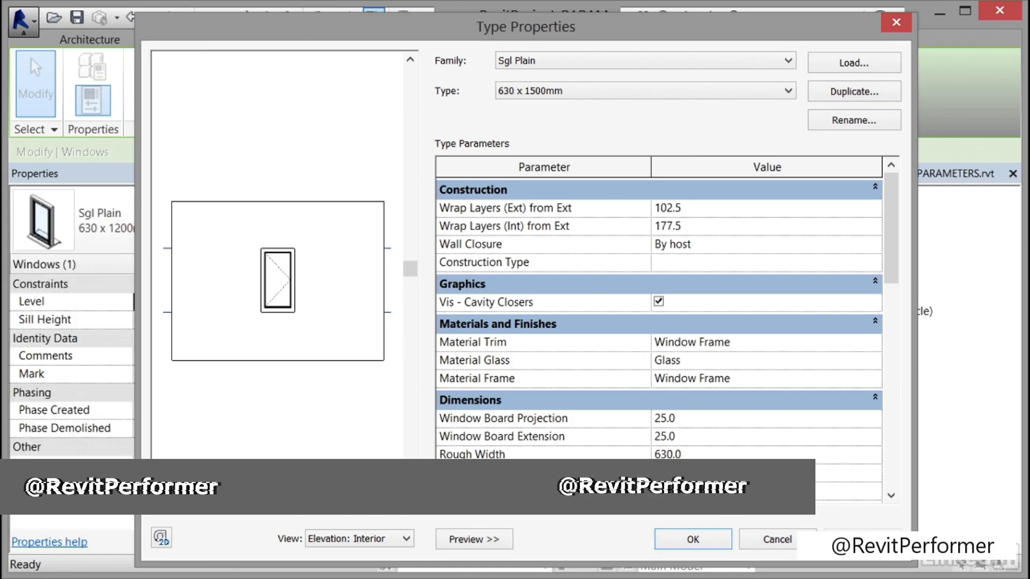
{"action": "left_click_drag", "start_coordinate": [893, 241], "coordinate": [896, 303]}
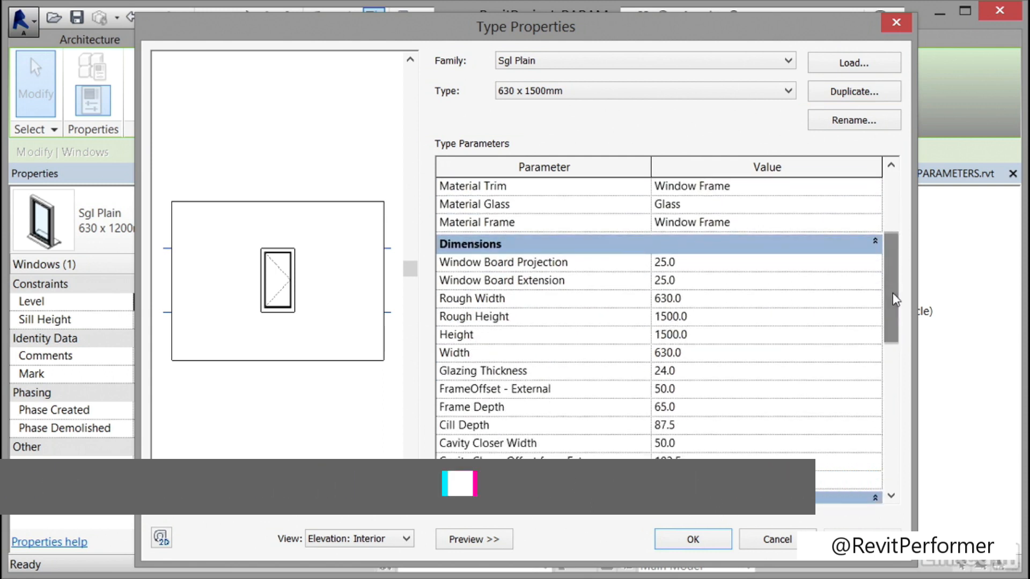
{"action": "left_click", "coordinate": [772, 333]}
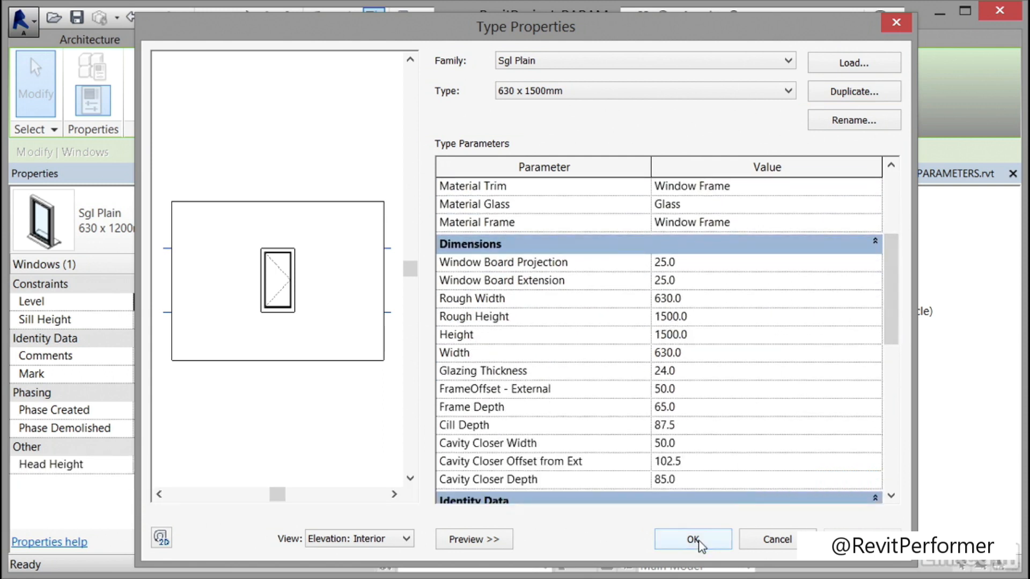
{"action": "left_click", "coordinate": [699, 541]}
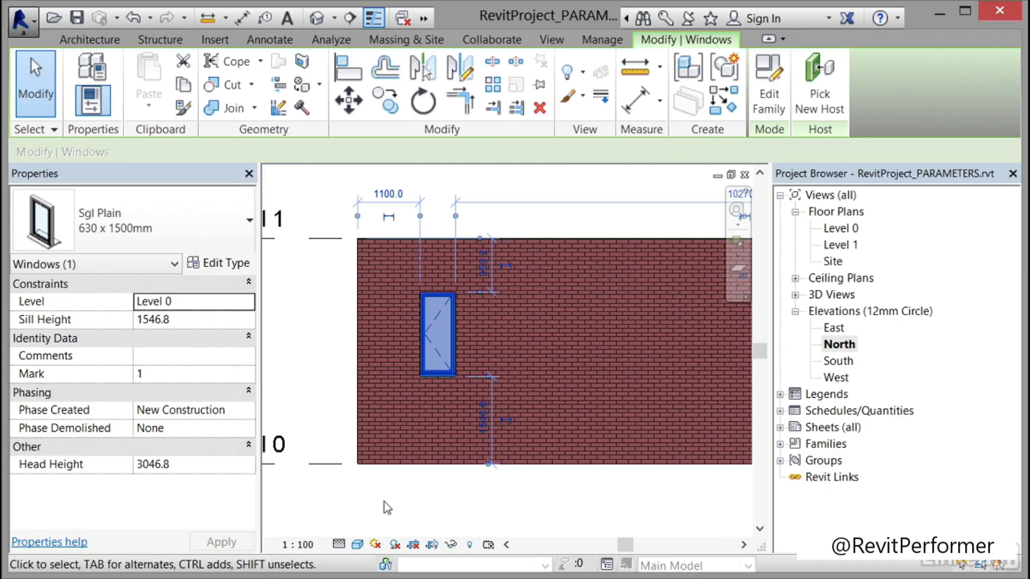
{"action": "left_click", "coordinate": [221, 265]}
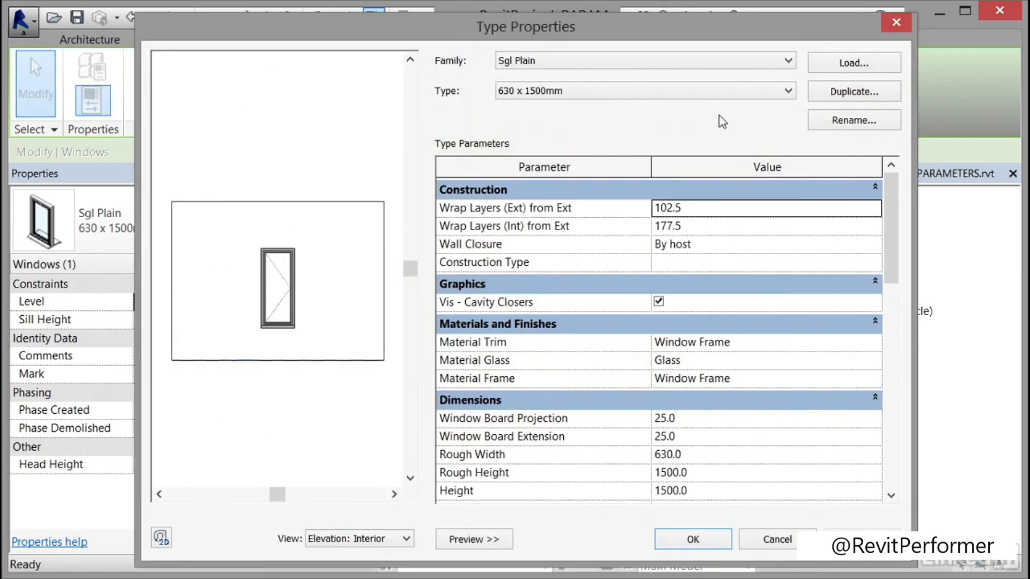
{"action": "left_click", "coordinate": [827, 92]}
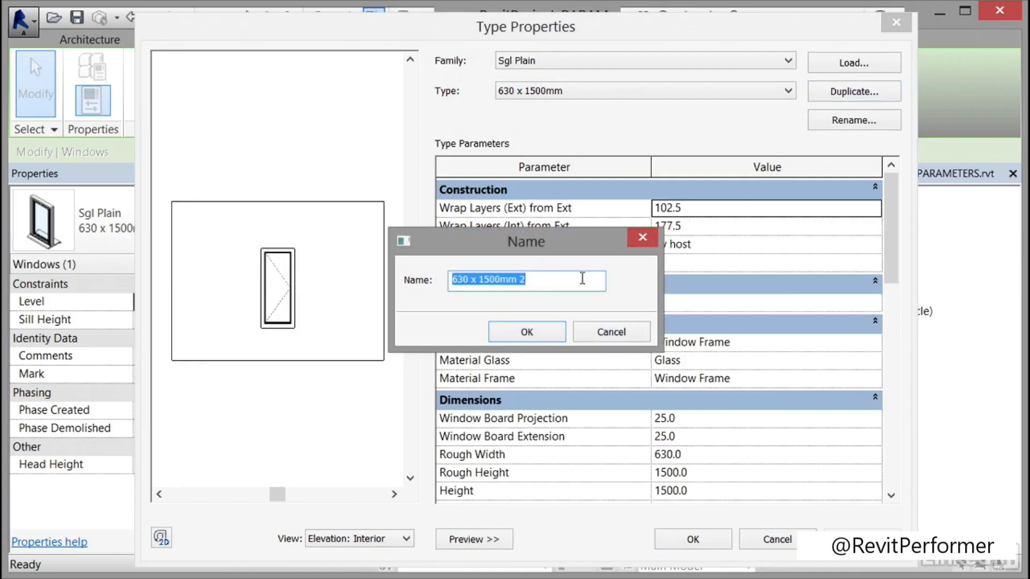
{"action": "left_click", "coordinate": [610, 342]}
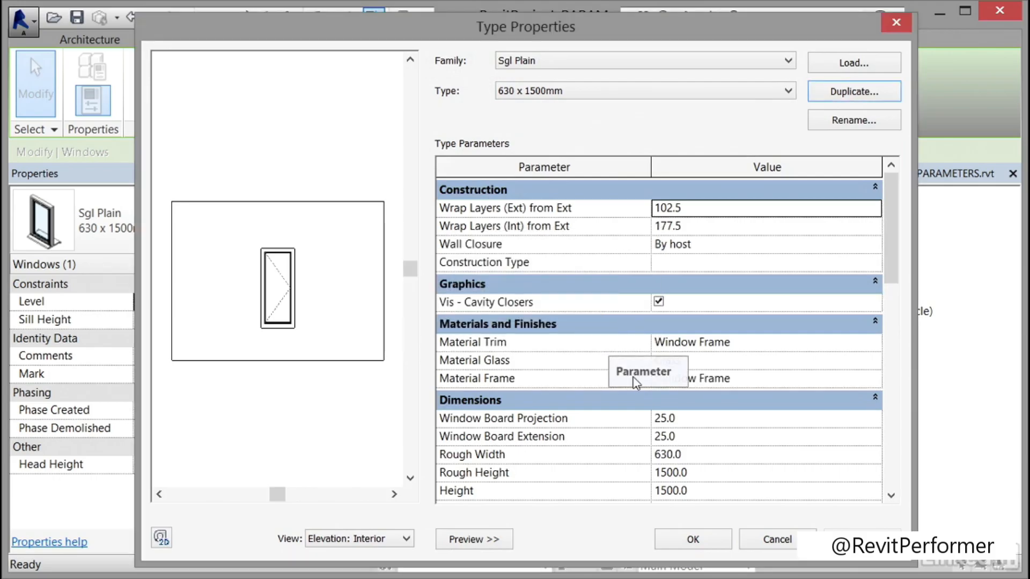
{"action": "left_click", "coordinate": [766, 543]}
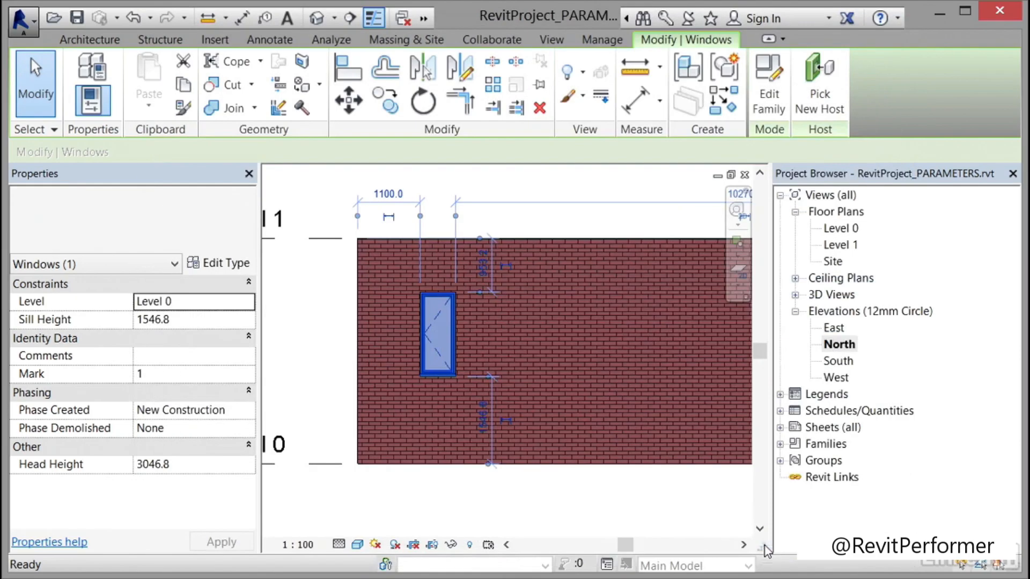
{"action": "left_click", "coordinate": [664, 508]}
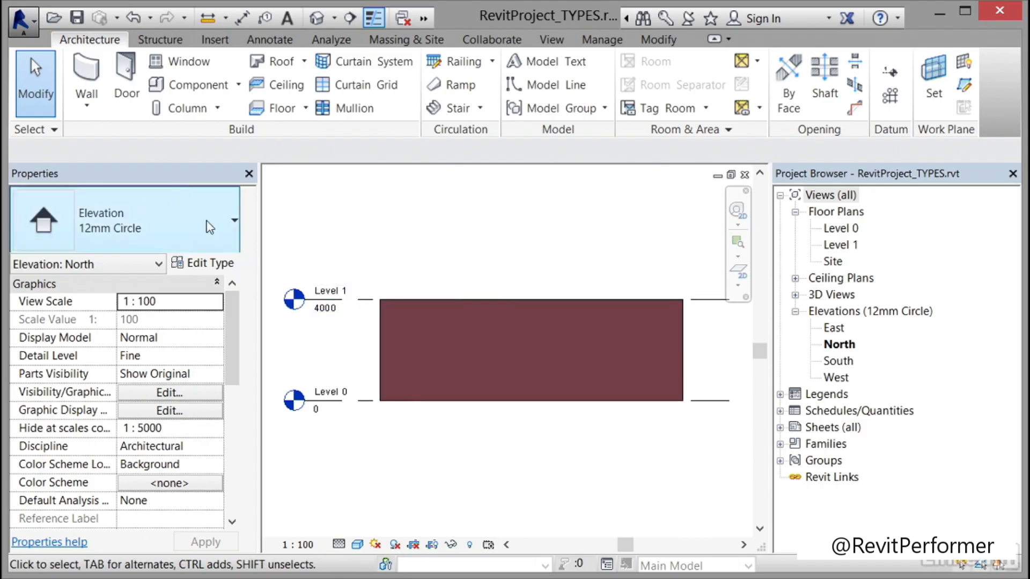
Step: Create a new family from the Metric Door.rft template
{"action": "left_click", "coordinate": [22, 22]}
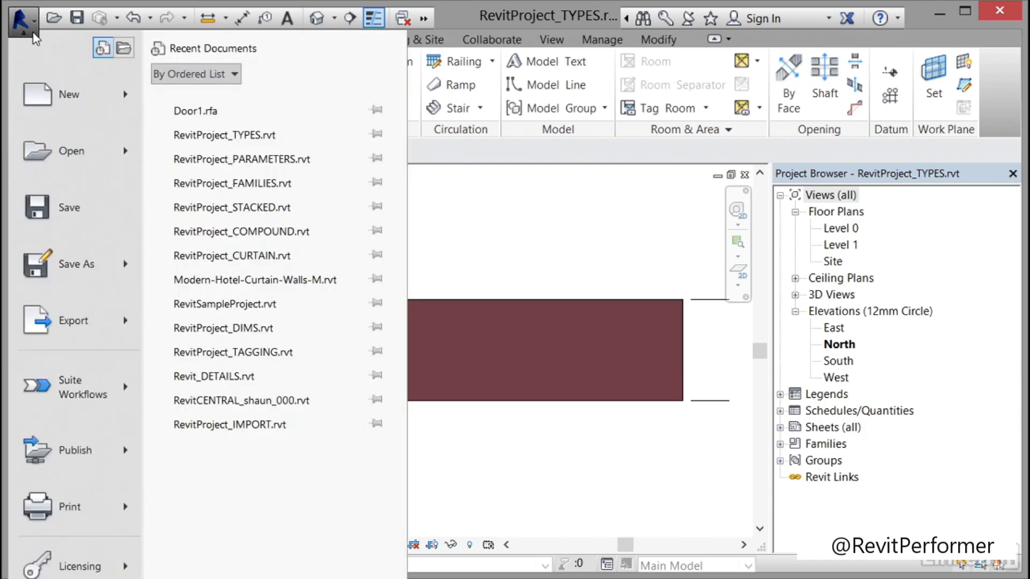
{"action": "mouse_move", "coordinate": [67, 98]}
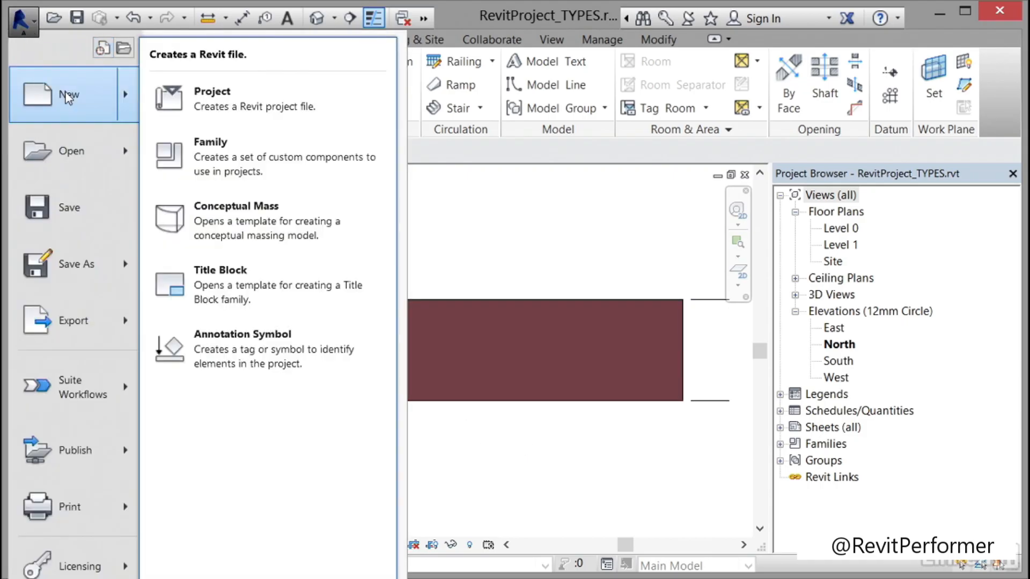
{"action": "left_click", "coordinate": [215, 162]}
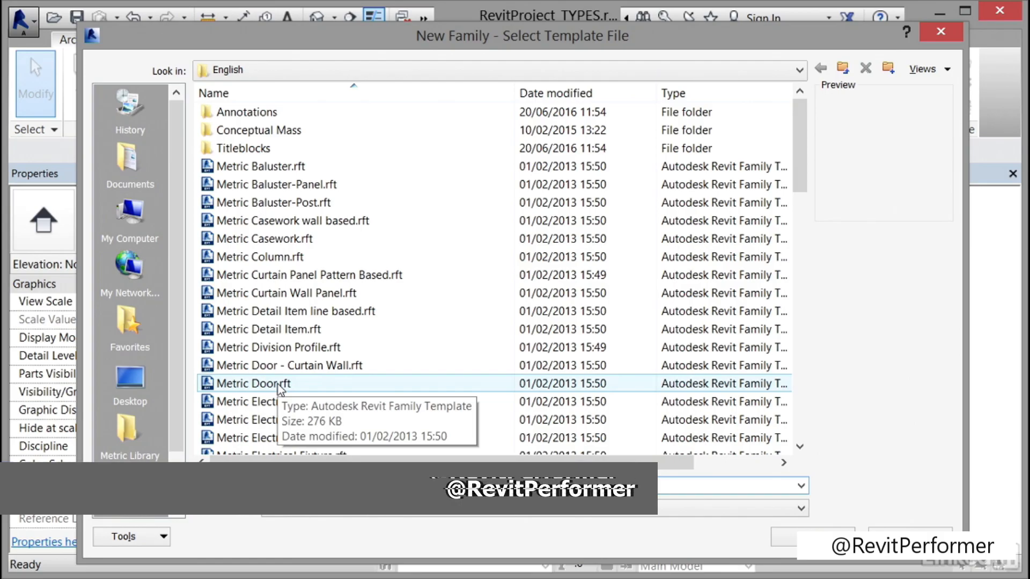
{"action": "left_click", "coordinate": [279, 384]}
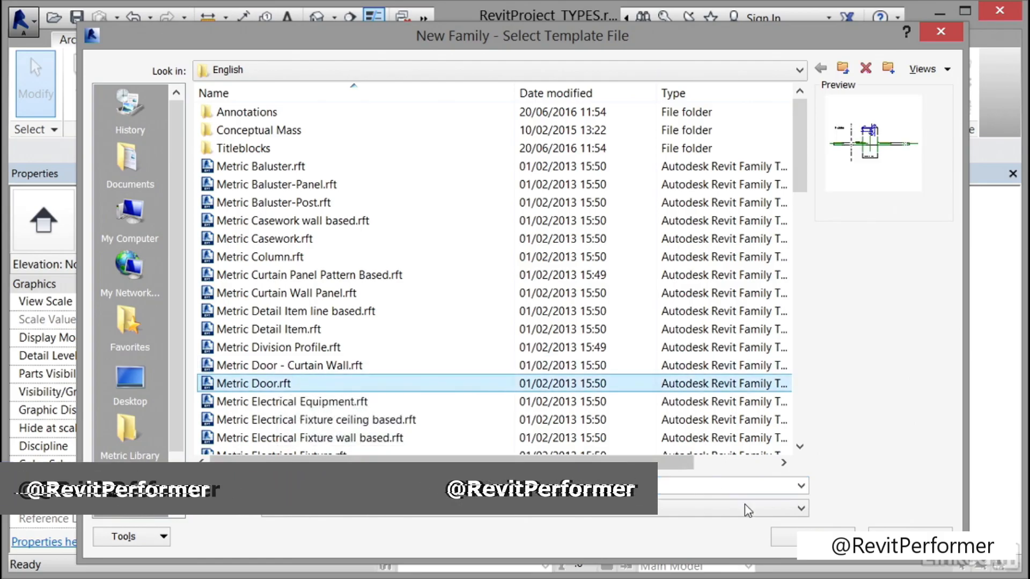
{"action": "left_click", "coordinate": [813, 536]}
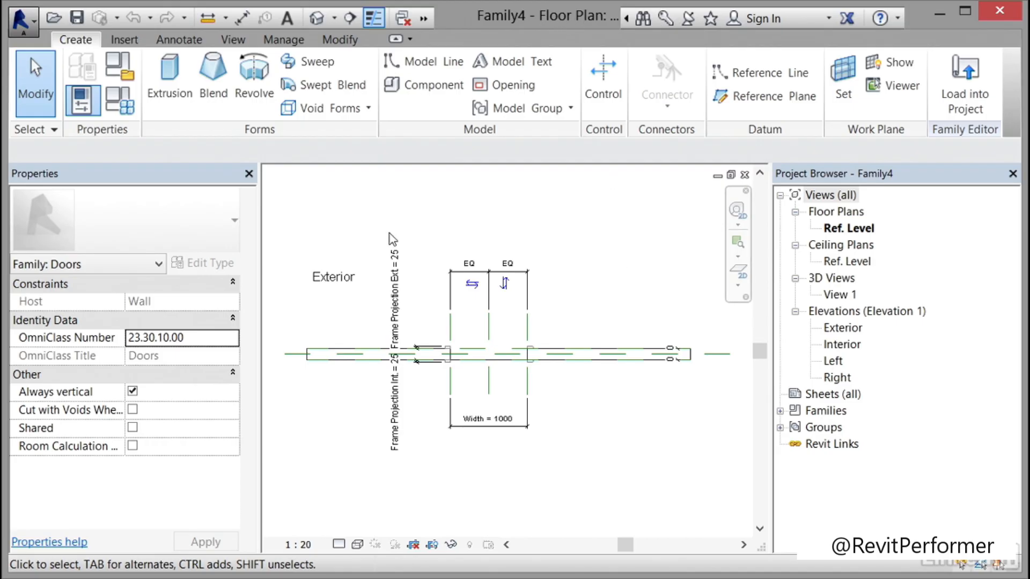
Step: Save the new door family as Door1.rfa in the Projects folder, replacing the existing file
{"action": "left_click", "coordinate": [22, 21]}
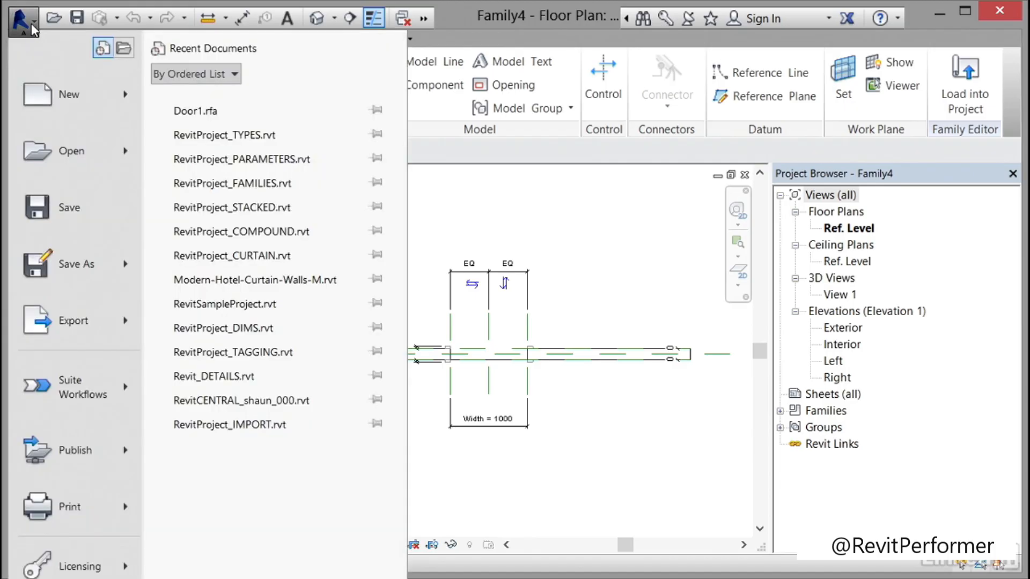
{"action": "mouse_move", "coordinate": [75, 272]}
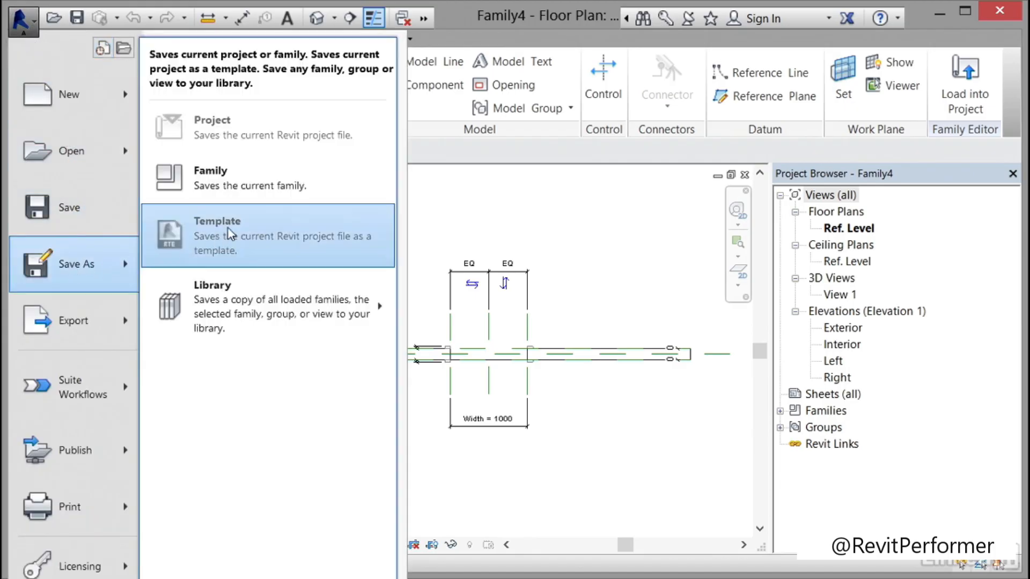
{"action": "left_click", "coordinate": [272, 195]}
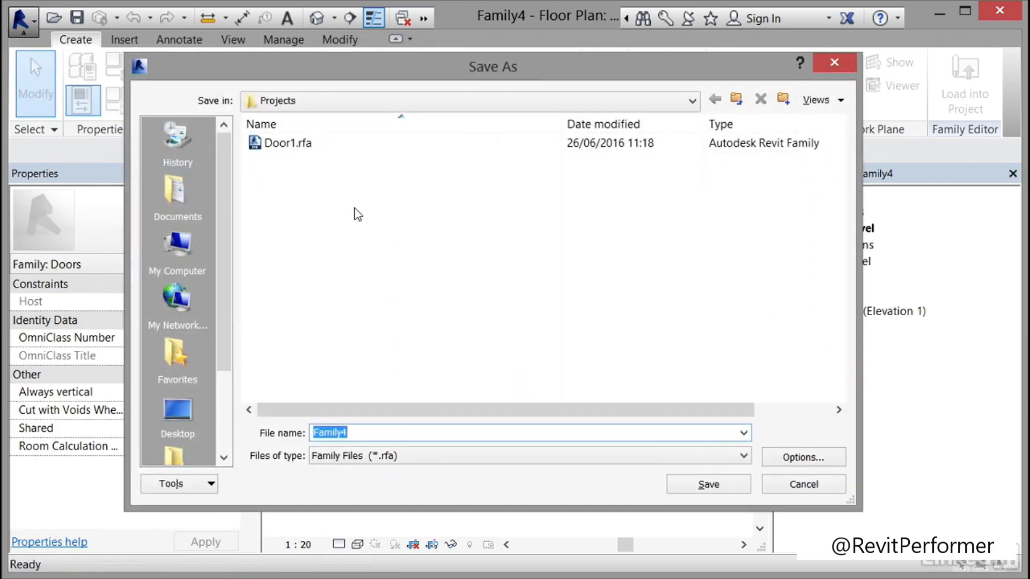
{"action": "left_click", "coordinate": [293, 143]}
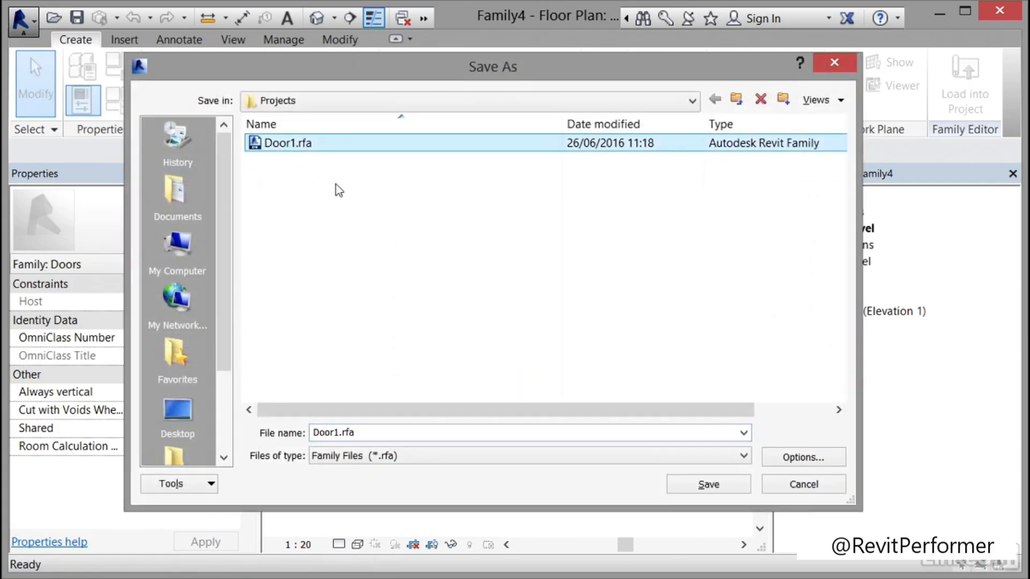
{"action": "left_click", "coordinate": [697, 486]}
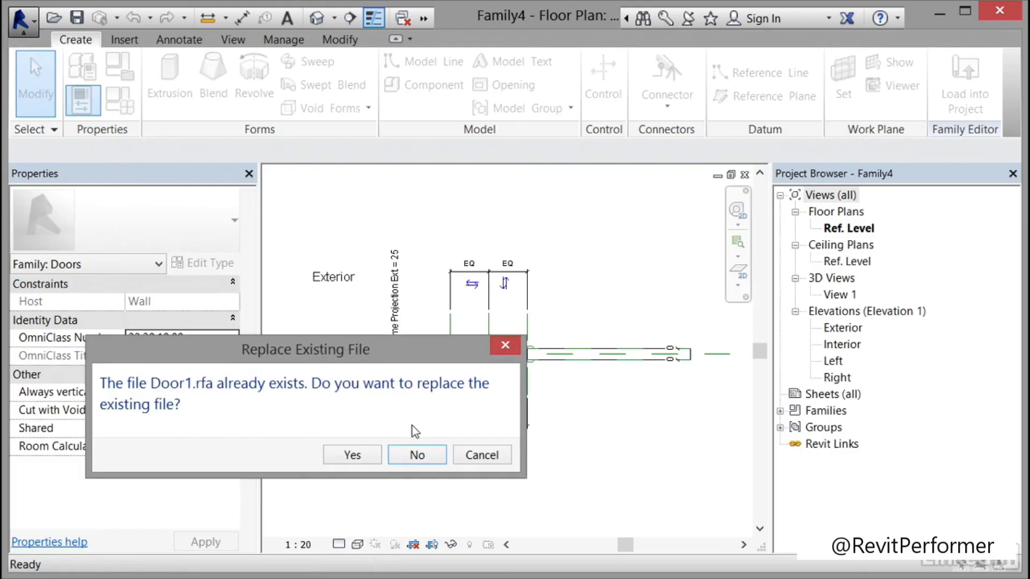
{"action": "left_click", "coordinate": [372, 458]}
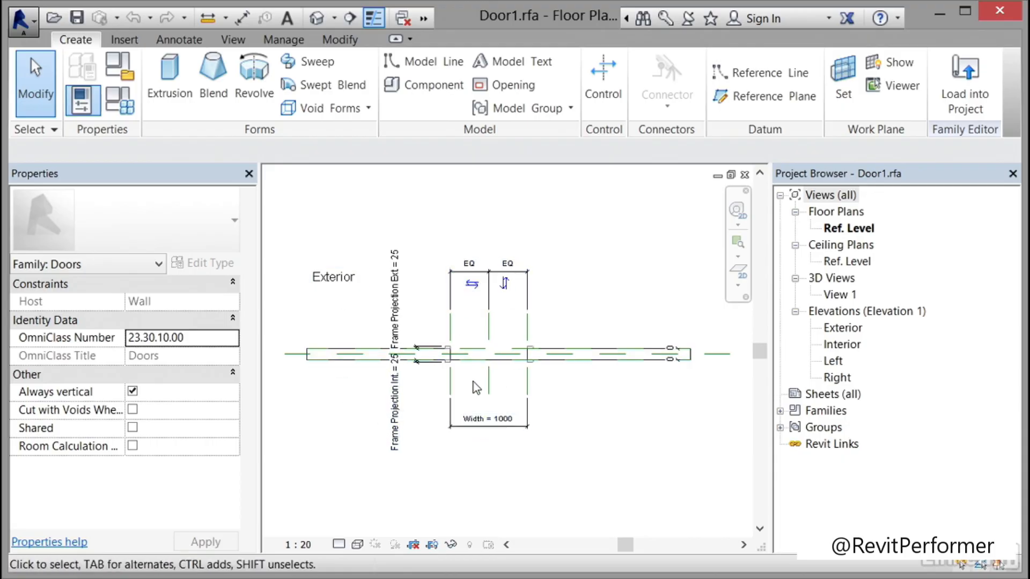
Step: Sketch a rectangular Extrusion profile of 1000 x 75 mm filling the door opening between the two wall ends in plan
{"action": "scroll", "coordinate": [474, 369], "scroll_direction": "up", "scroll_amount": 3}
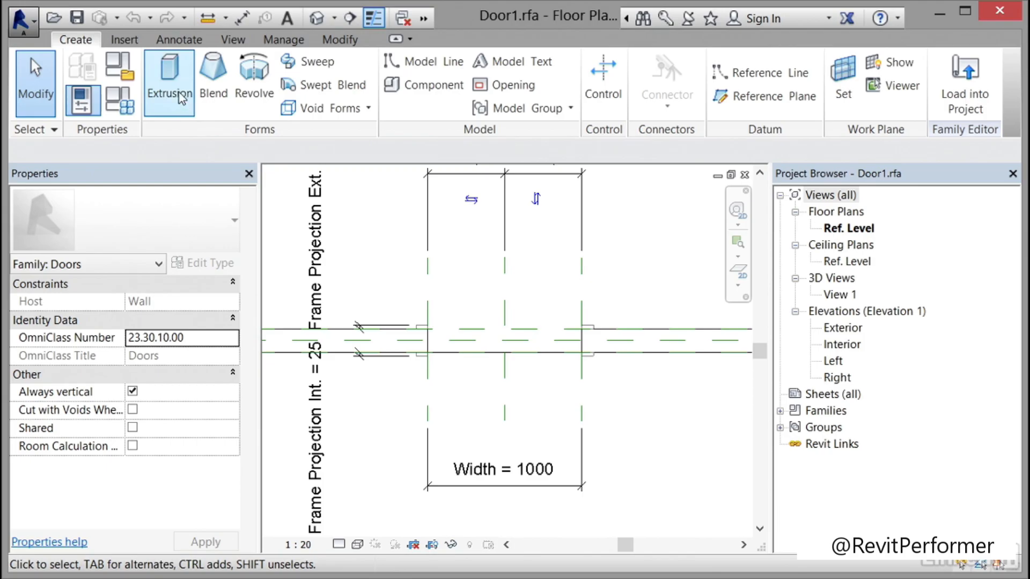
{"action": "left_click", "coordinate": [170, 75]}
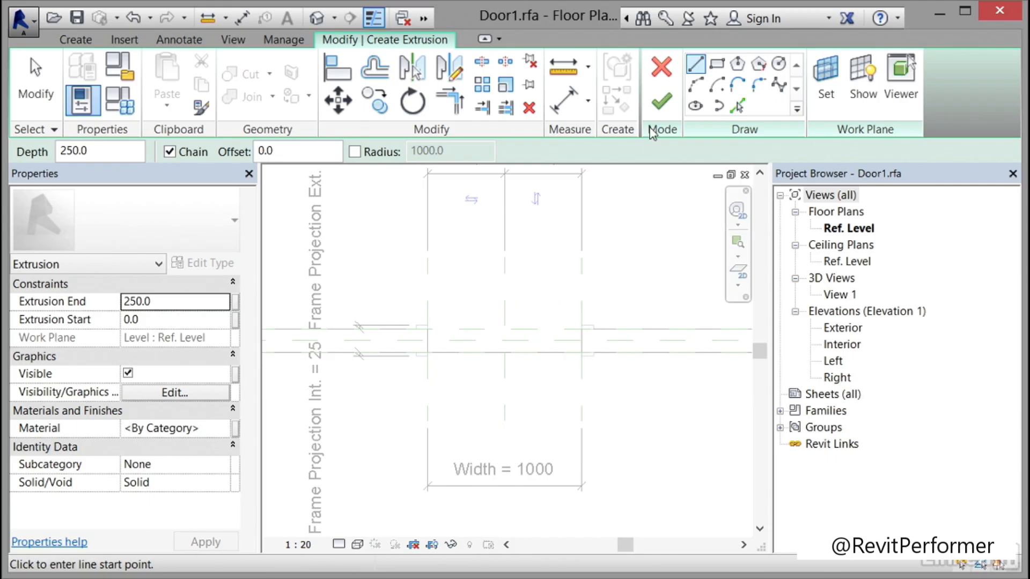
{"action": "left_click", "coordinate": [718, 71]}
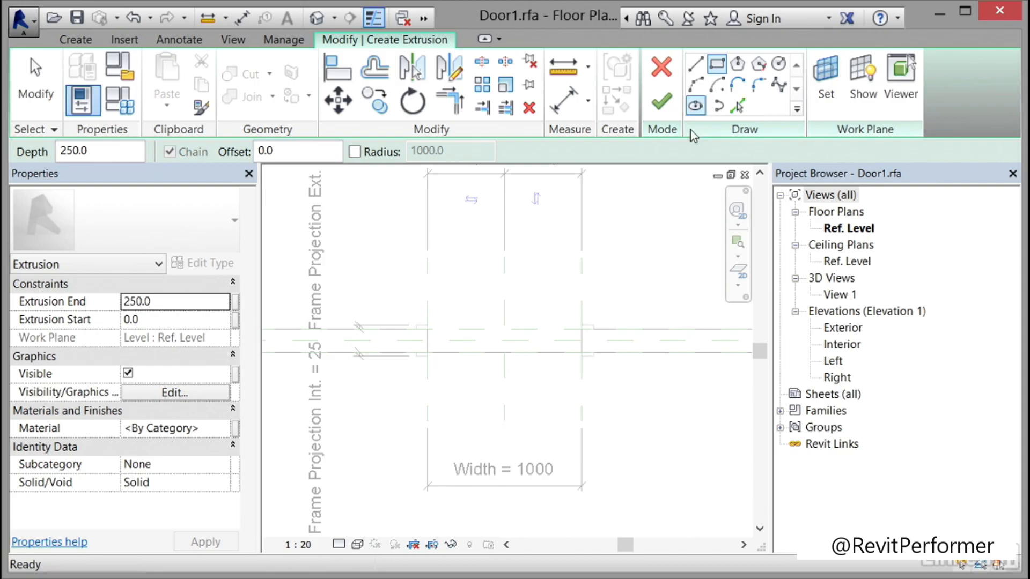
{"action": "left_click", "coordinate": [428, 352]}
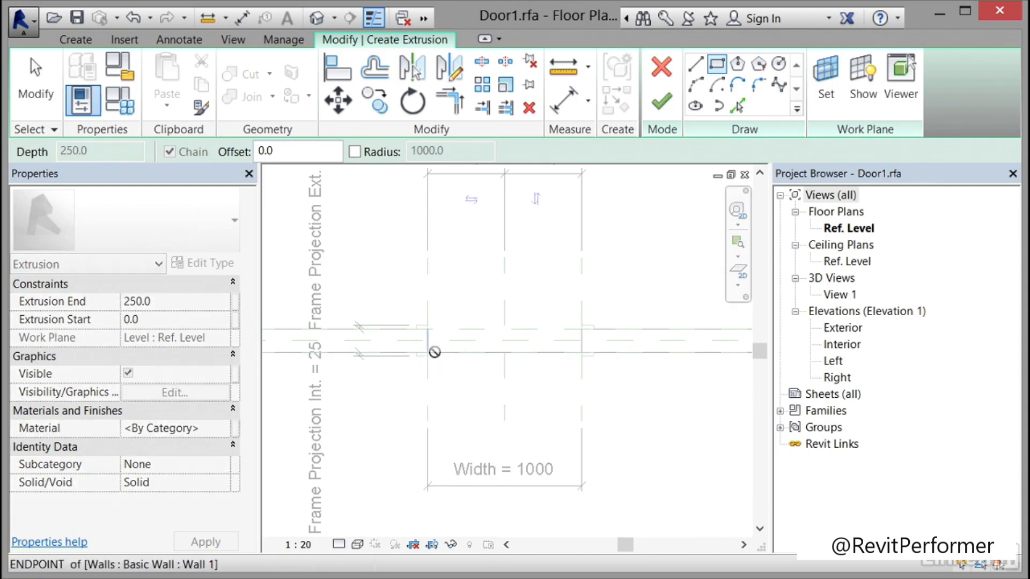
{"action": "left_click", "coordinate": [580, 329]}
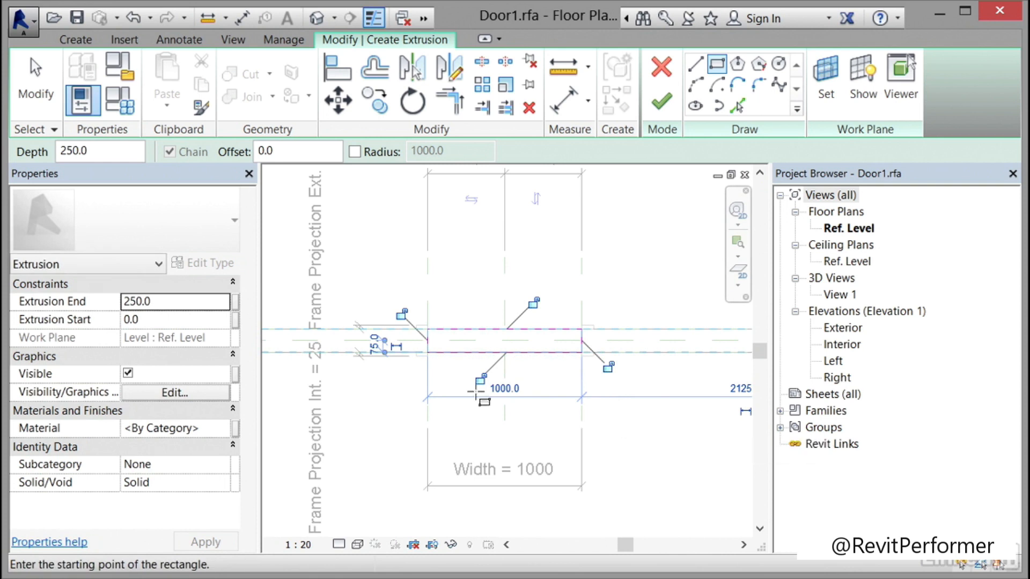
Step: Set the extrusion depth to 1000 and finish the door panel extrusion
{"action": "double_click", "coordinate": [100, 151]}
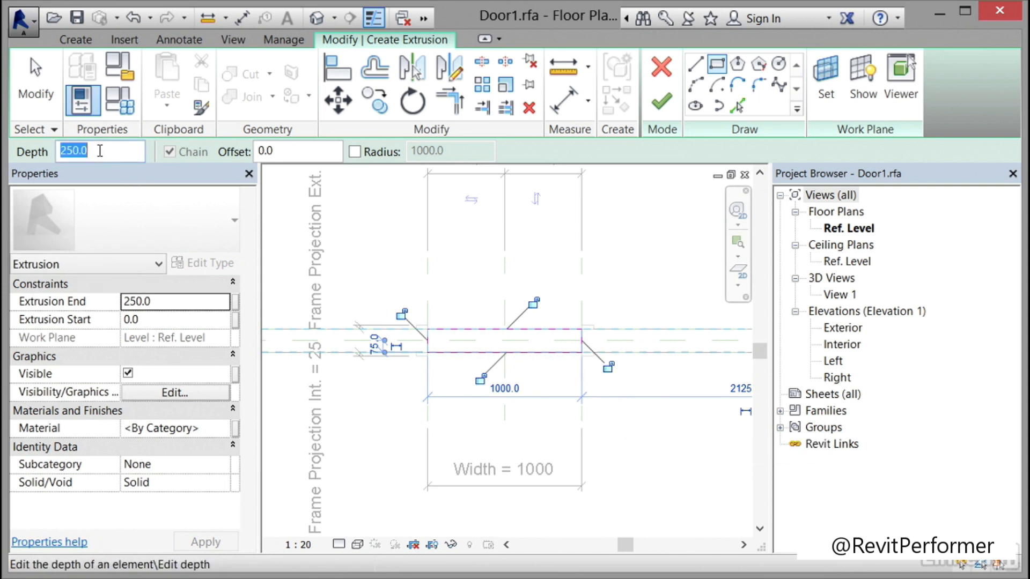
{"action": "type", "text": "1000"}
{"action": "key", "text": "Return"}
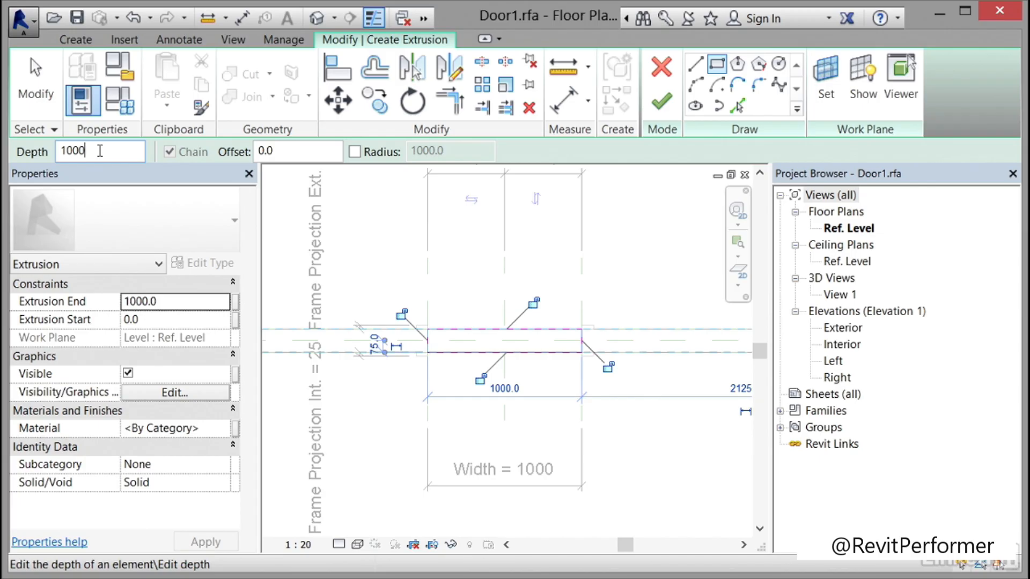
{"action": "left_click", "coordinate": [659, 110]}
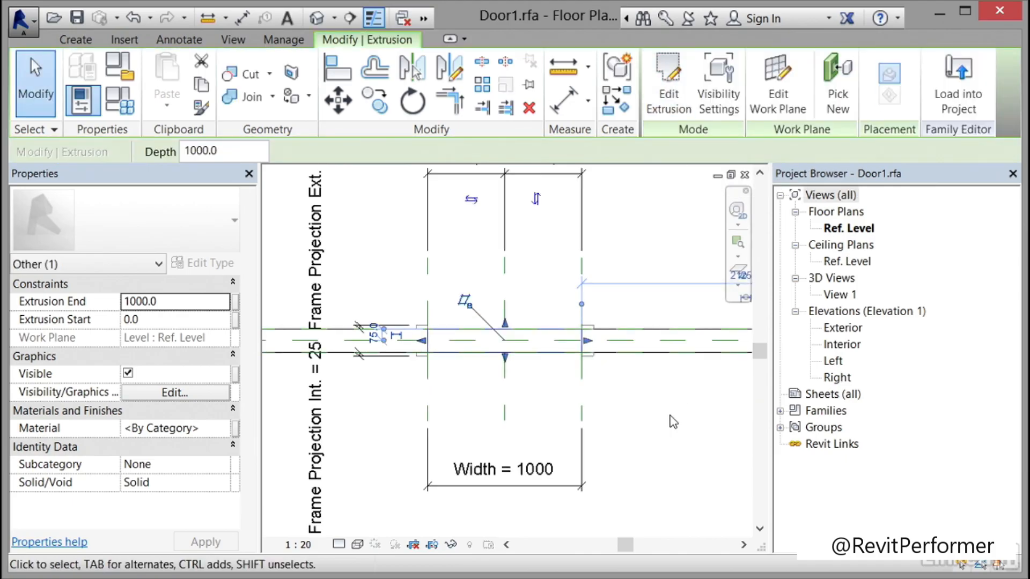
Step: In the Exterior elevation, stretch the top of the door panel extrusion up to the door head reference plane at 2000 mm
{"action": "double_click", "coordinate": [838, 328]}
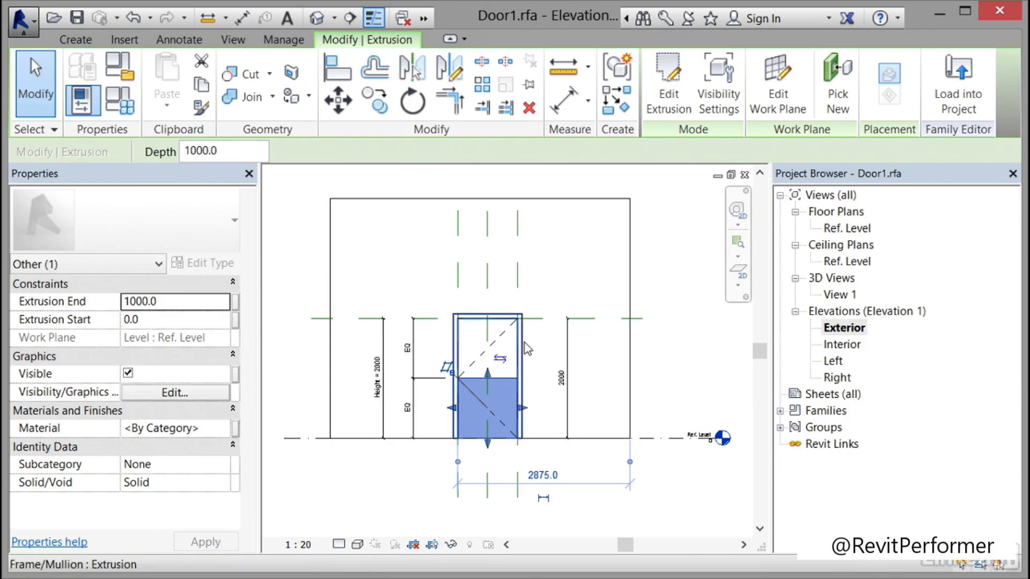
{"action": "scroll", "coordinate": [496, 367], "scroll_direction": "up", "scroll_amount": 3}
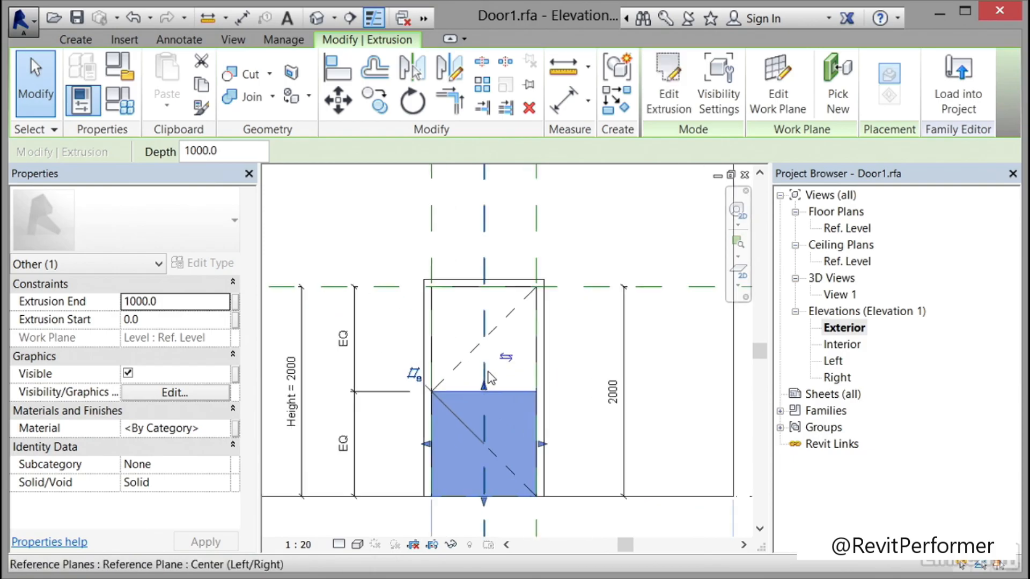
{"action": "left_click_drag", "start_coordinate": [486, 392], "coordinate": [485, 293]}
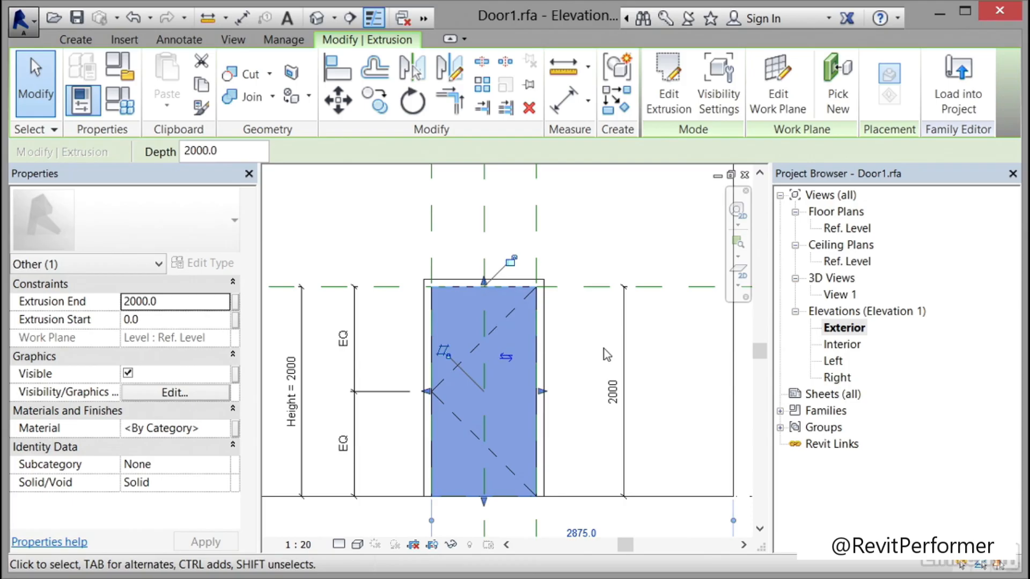
Step: Assign the Glass material to the door panel extrusion and save the Door1.rfa family
{"action": "left_click", "coordinate": [185, 431]}
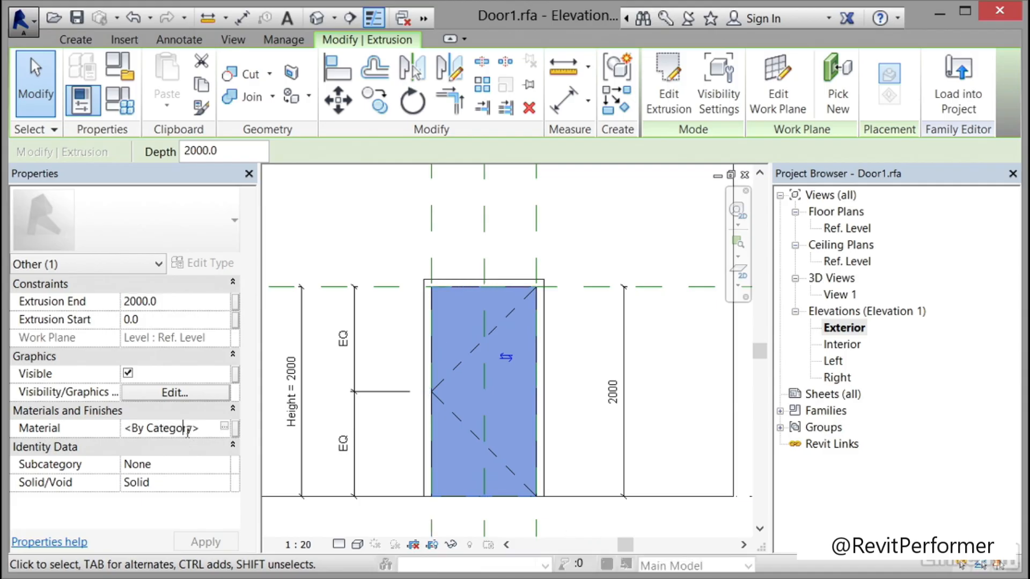
{"action": "left_click", "coordinate": [225, 428]}
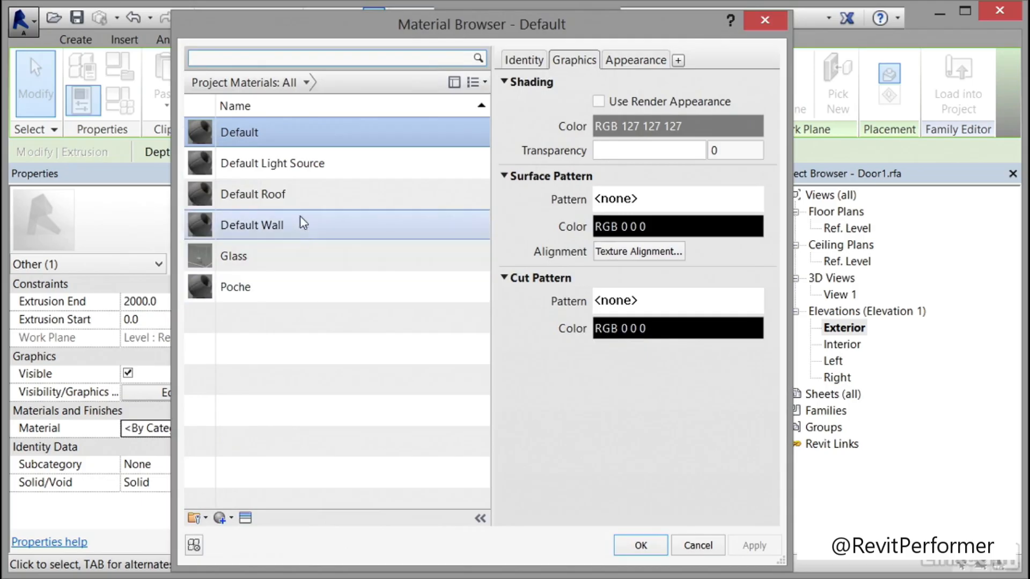
{"action": "left_click", "coordinate": [279, 266]}
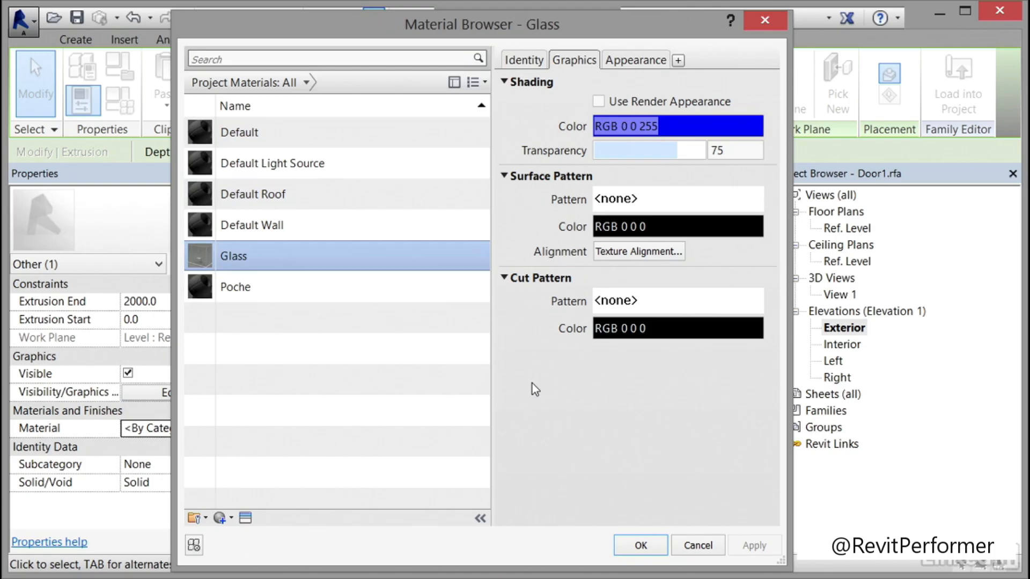
{"action": "left_click", "coordinate": [639, 545]}
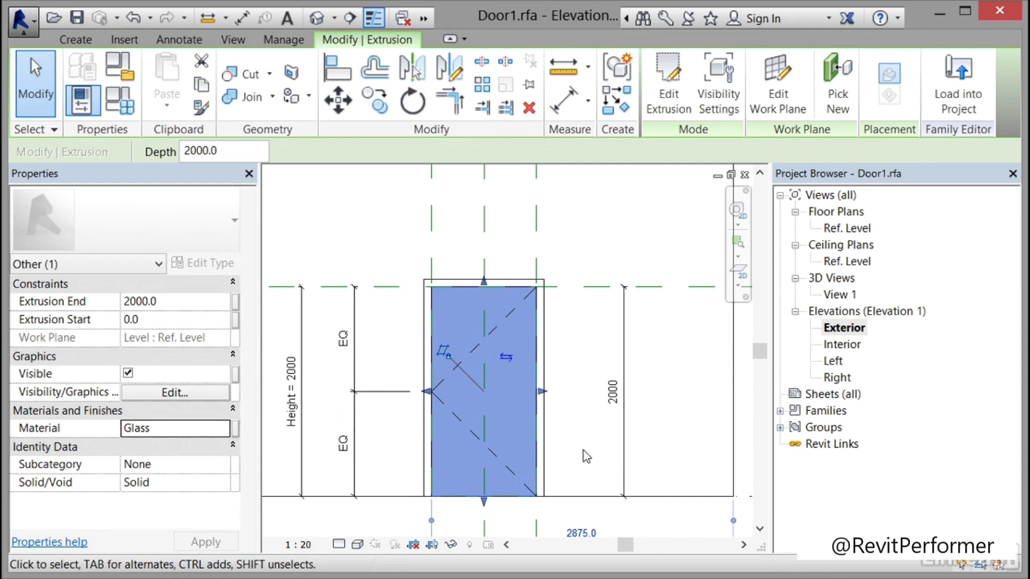
{"action": "left_click", "coordinate": [35, 26]}
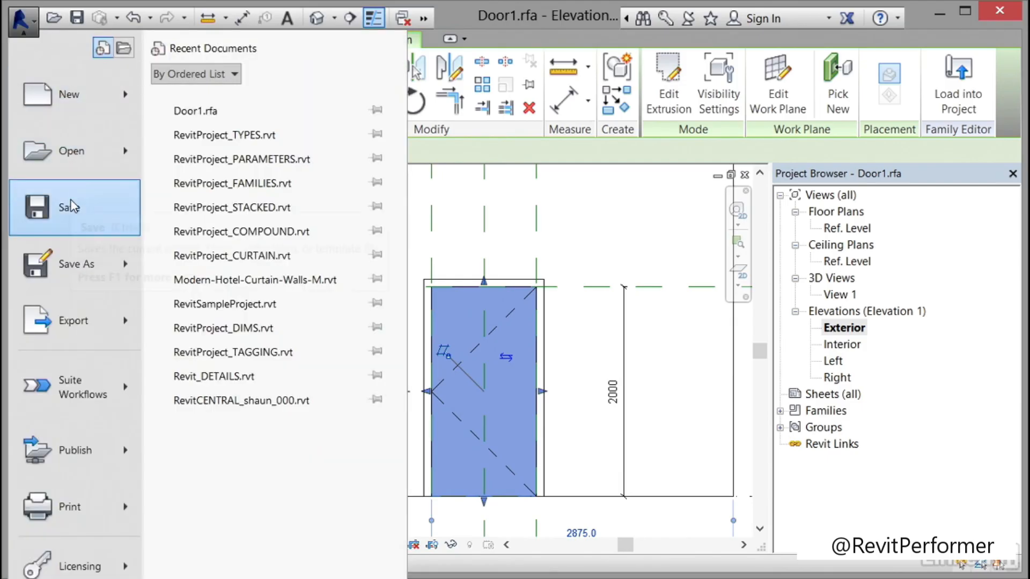
{"action": "left_click", "coordinate": [70, 206]}
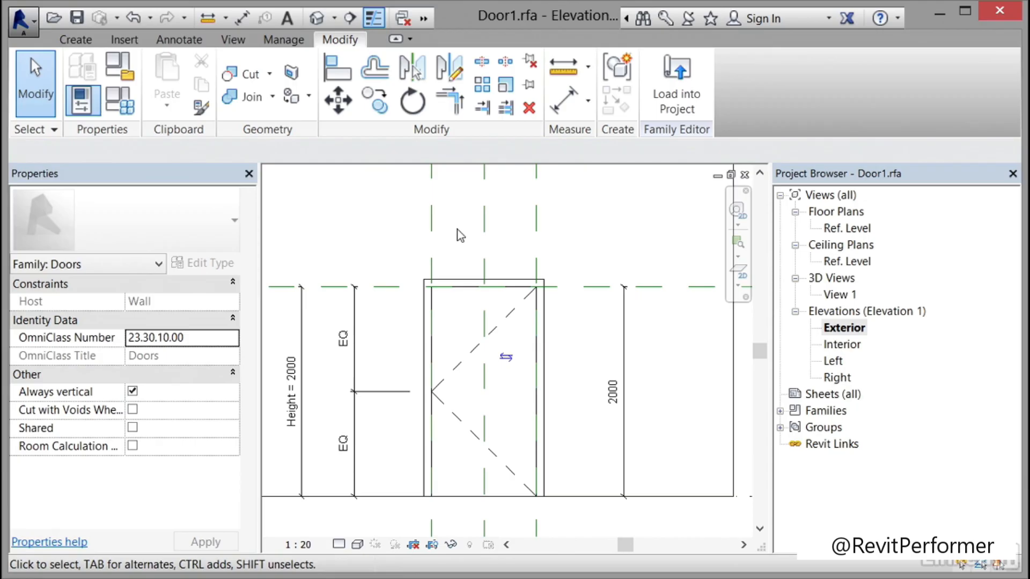
{"action": "left_click", "coordinate": [78, 42]}
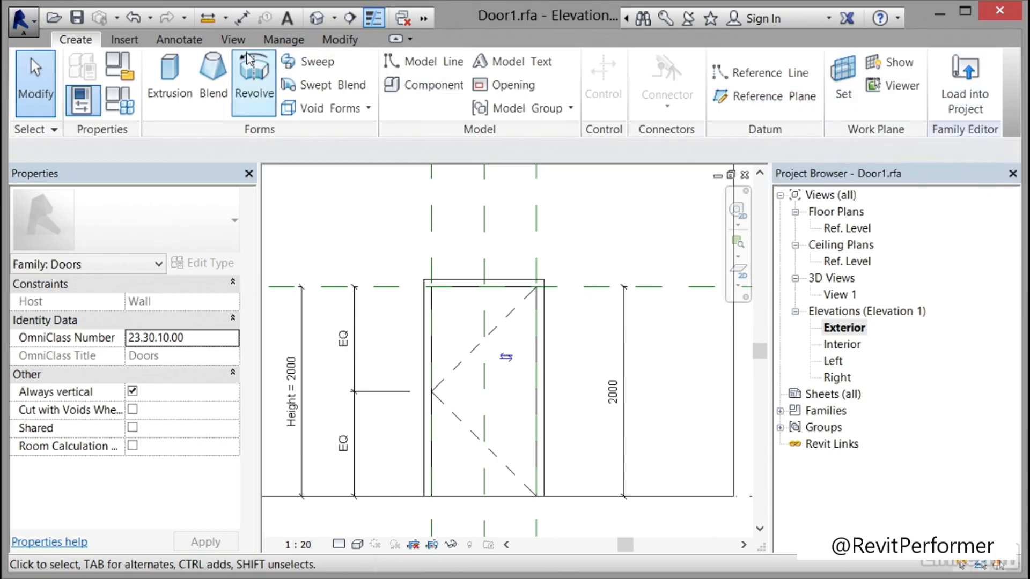
{"action": "left_click", "coordinate": [230, 43]}
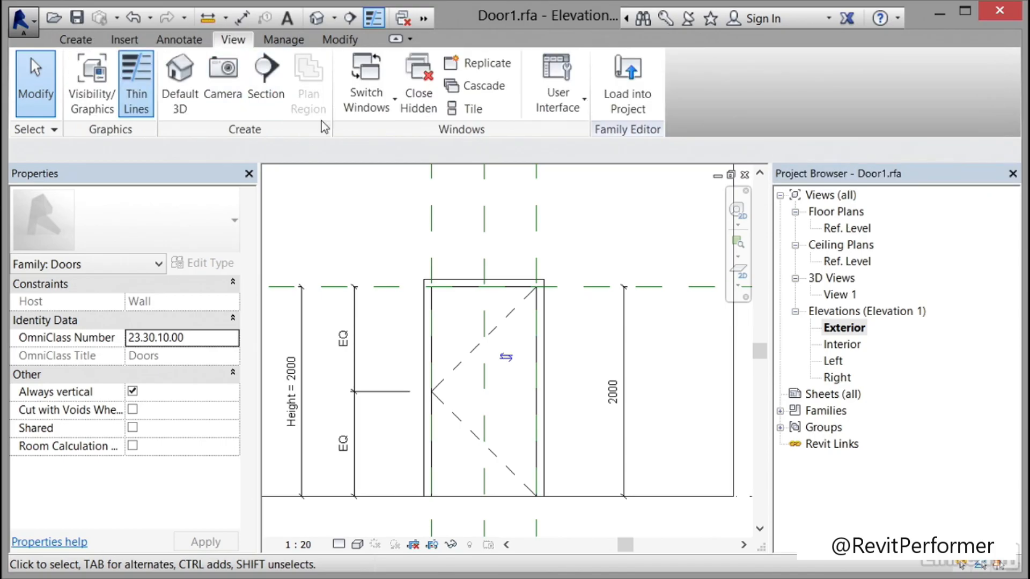
{"action": "left_click", "coordinate": [396, 109]}
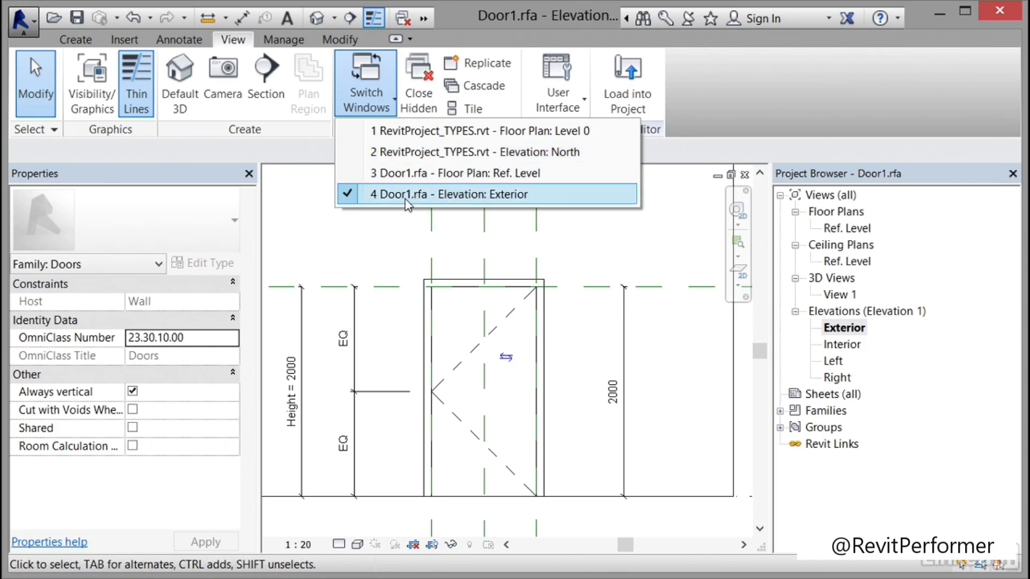
{"action": "left_click", "coordinate": [309, 210]}
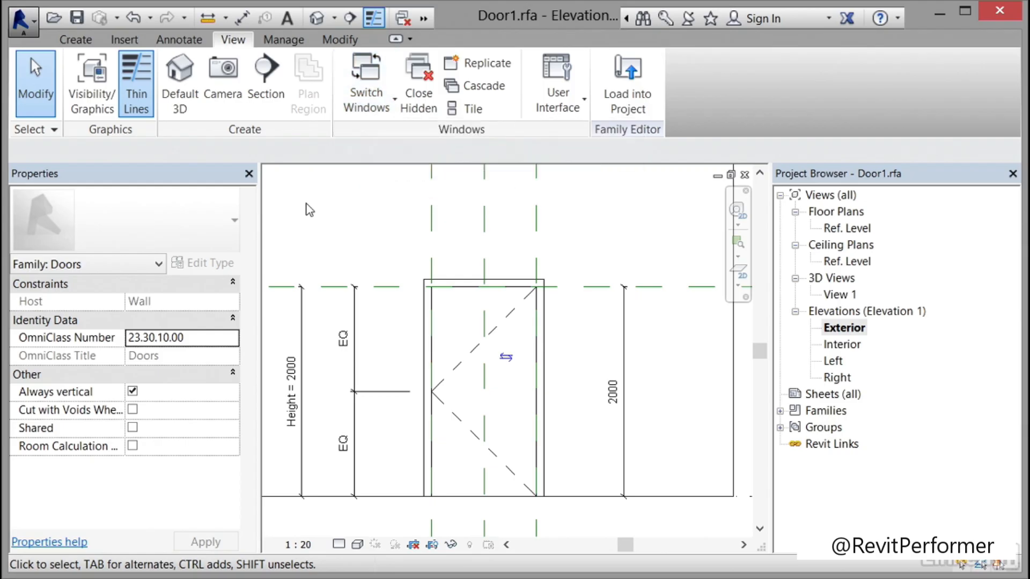
Step: Load the Door1 family into RevitProject_TYPES.rvt and place one door at the wall's midpoint on Level 0, 5500 mm from each end
{"action": "left_click", "coordinate": [622, 109]}
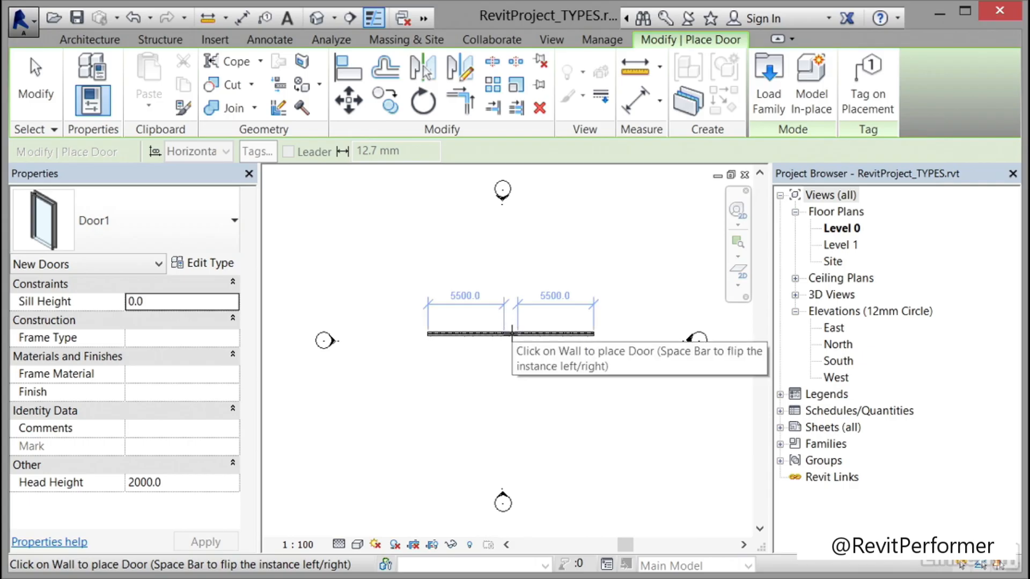
{"action": "left_click", "coordinate": [512, 333]}
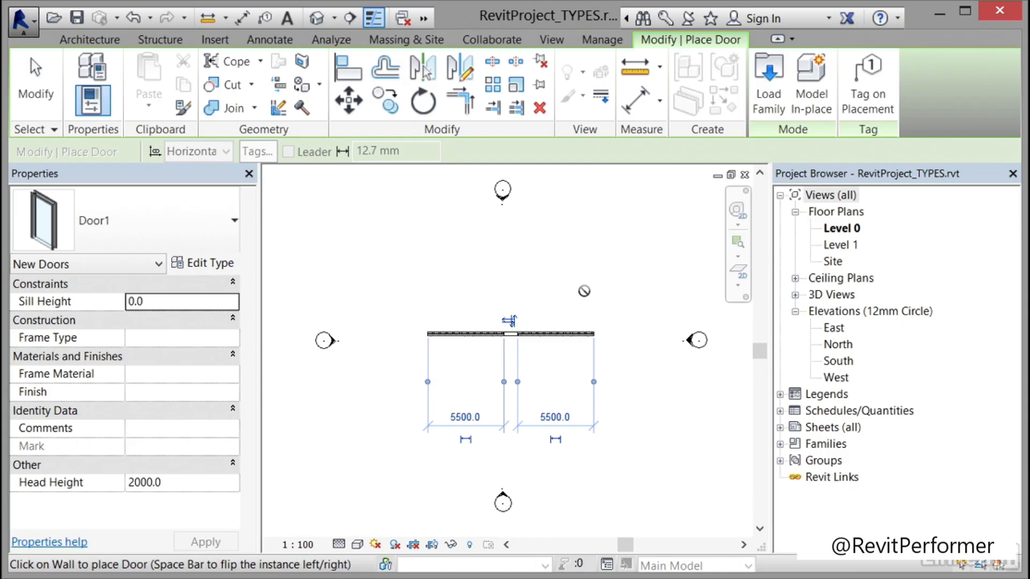
{"action": "key", "text": "Escape"}
{"action": "key", "text": "Escape"}
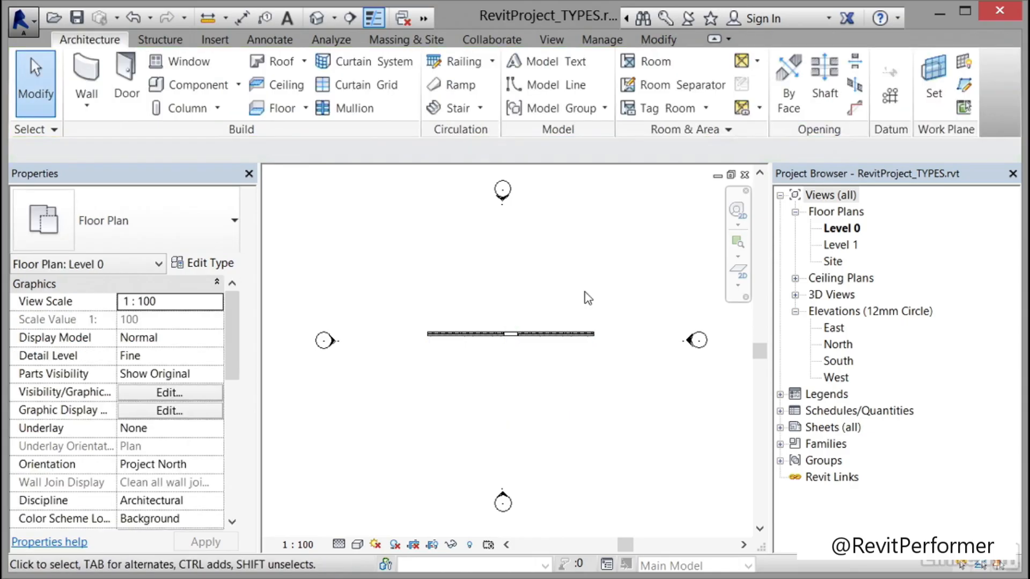
Step: Inspect the placed Door1 door and its properties in the North elevation
{"action": "double_click", "coordinate": [837, 345]}
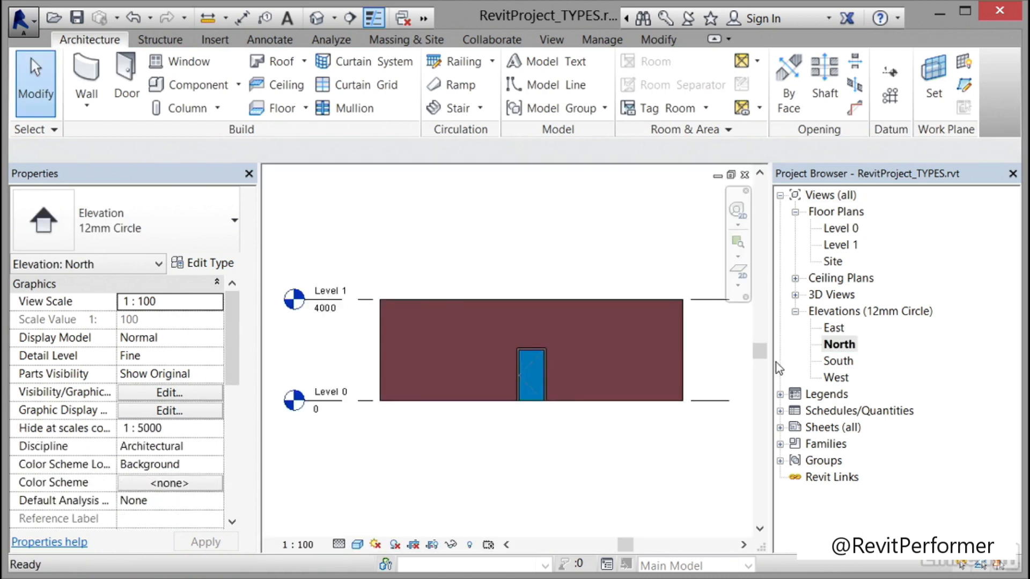
{"action": "left_click", "coordinate": [533, 378]}
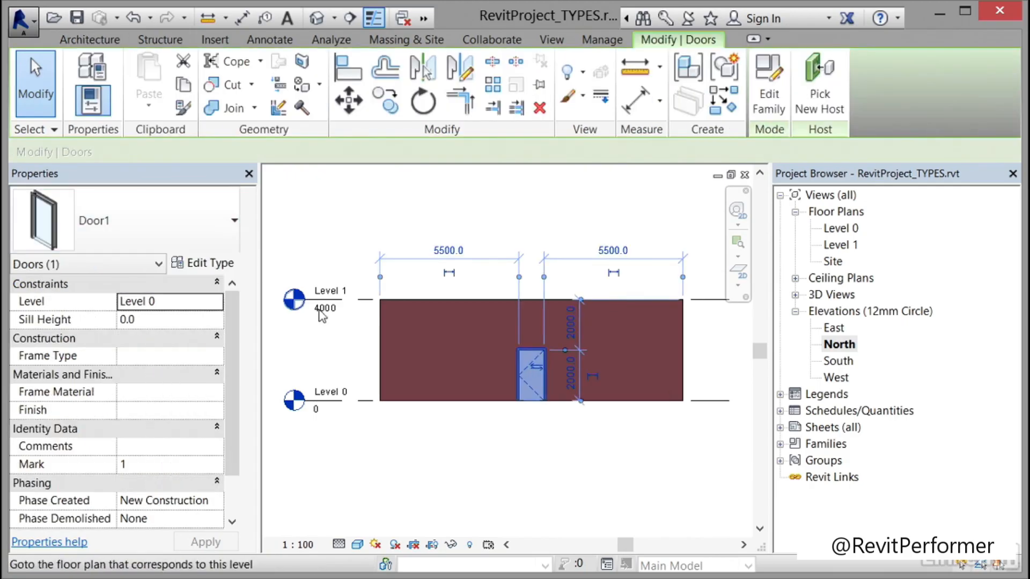
{"action": "left_click", "coordinate": [520, 449]}
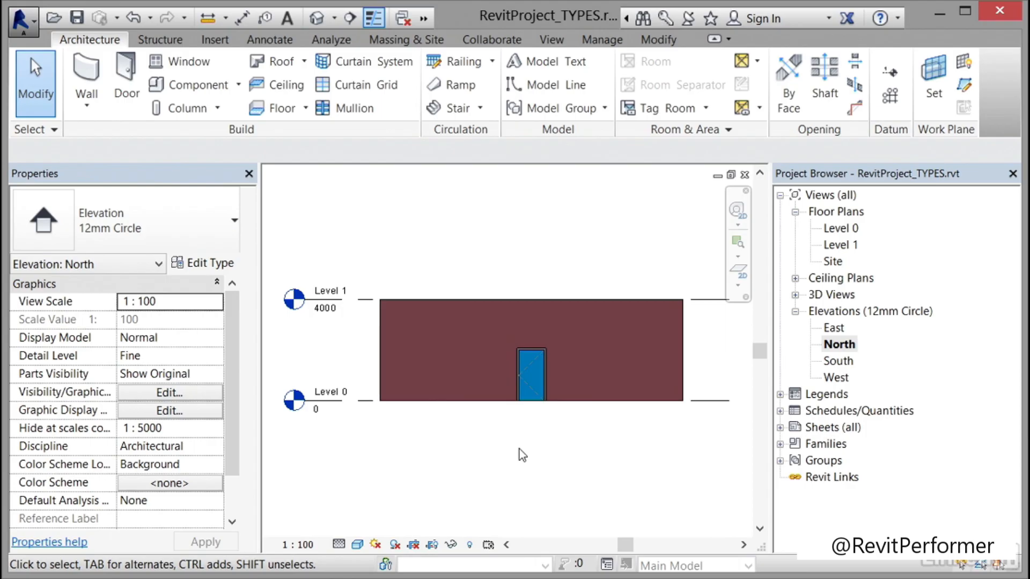
Step: Return to the Door1.rfa family, review the dimensions in its Exterior elevation, and open its Ref. Level floor plan
{"action": "left_click", "coordinate": [553, 40]}
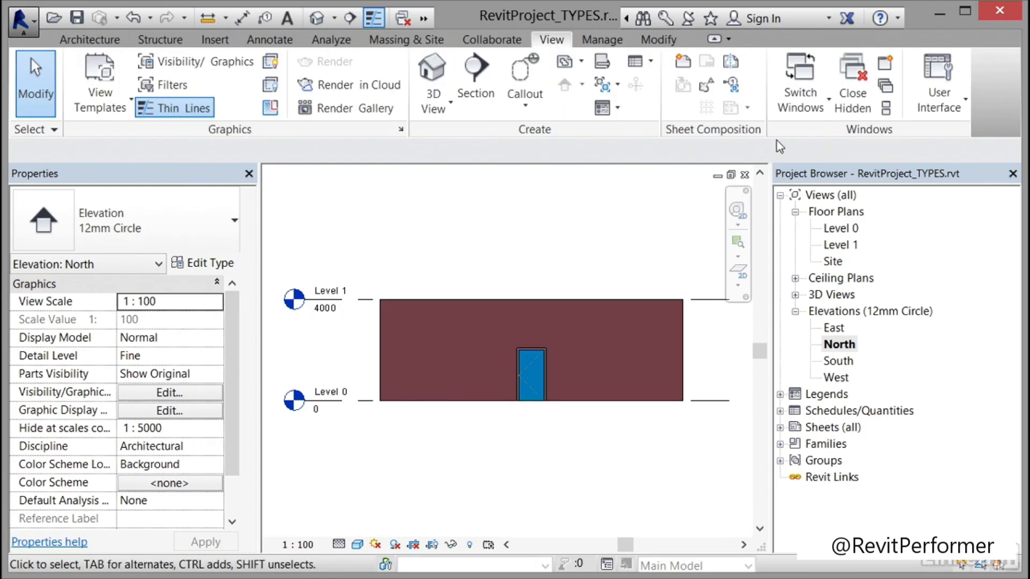
{"action": "left_click", "coordinate": [818, 117]}
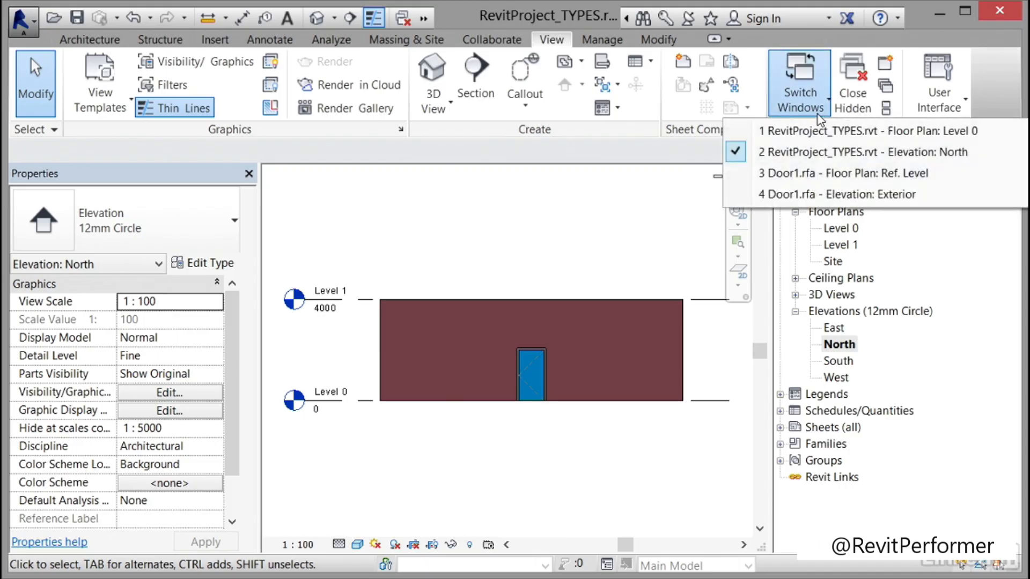
{"action": "left_click", "coordinate": [808, 194]}
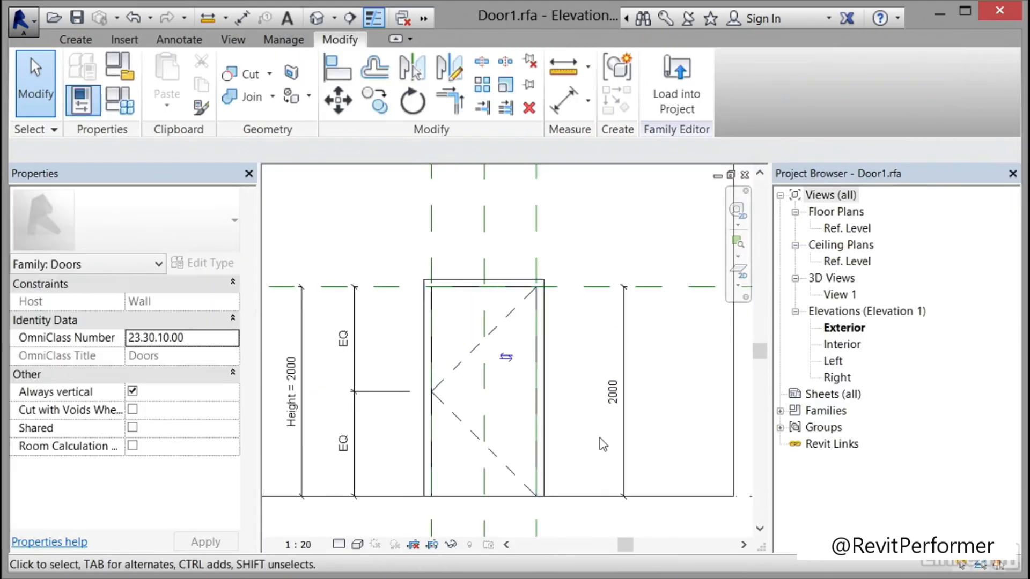
{"action": "scroll", "coordinate": [584, 429], "scroll_direction": "down", "scroll_amount": 1}
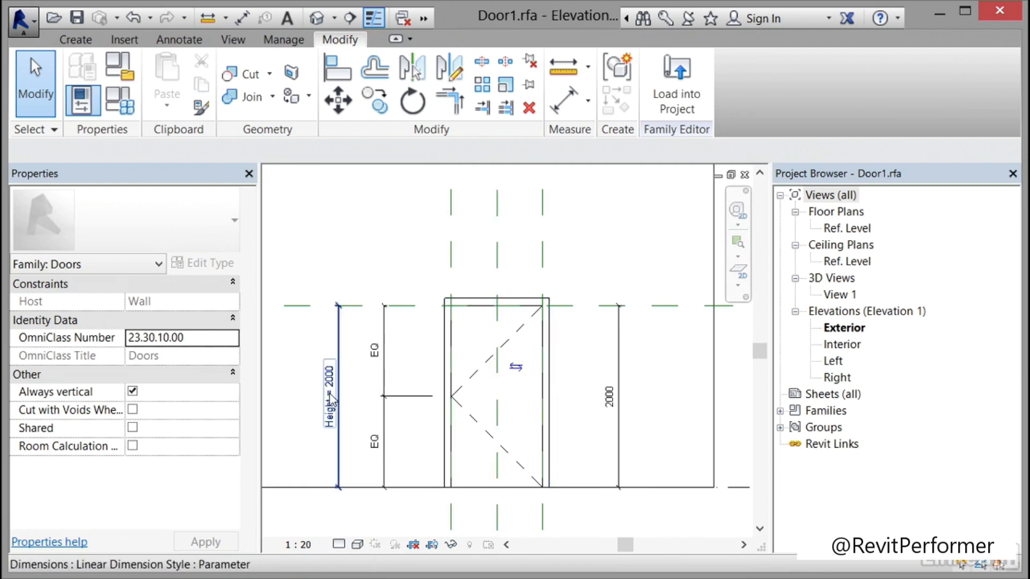
{"action": "scroll", "coordinate": [485, 403], "scroll_direction": "down", "scroll_amount": 2}
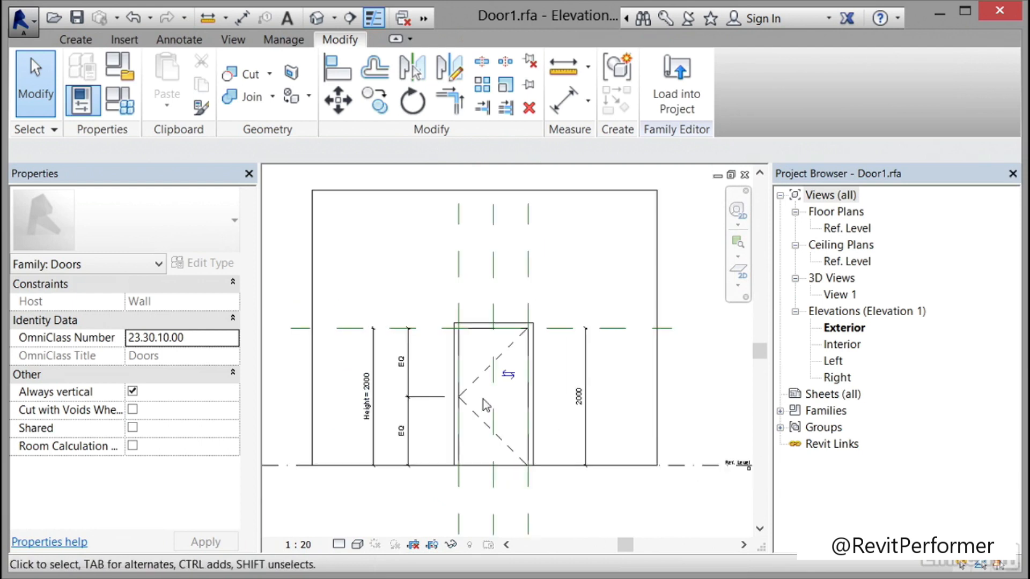
{"action": "scroll", "coordinate": [486, 405], "scroll_direction": "down", "scroll_amount": 1}
{"action": "scroll", "coordinate": [486, 405], "scroll_direction": "down", "scroll_amount": 1}
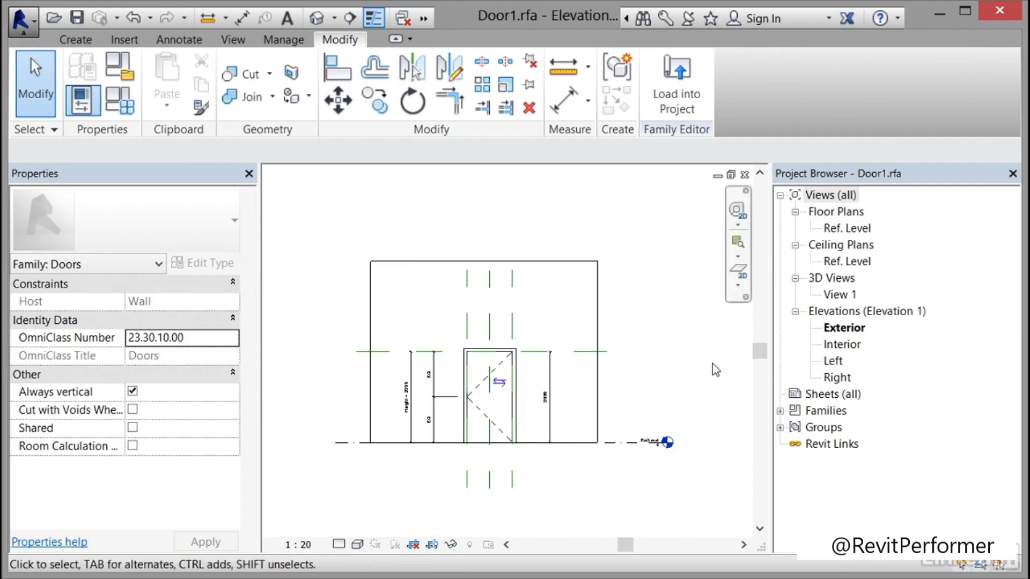
{"action": "double_click", "coordinate": [855, 230]}
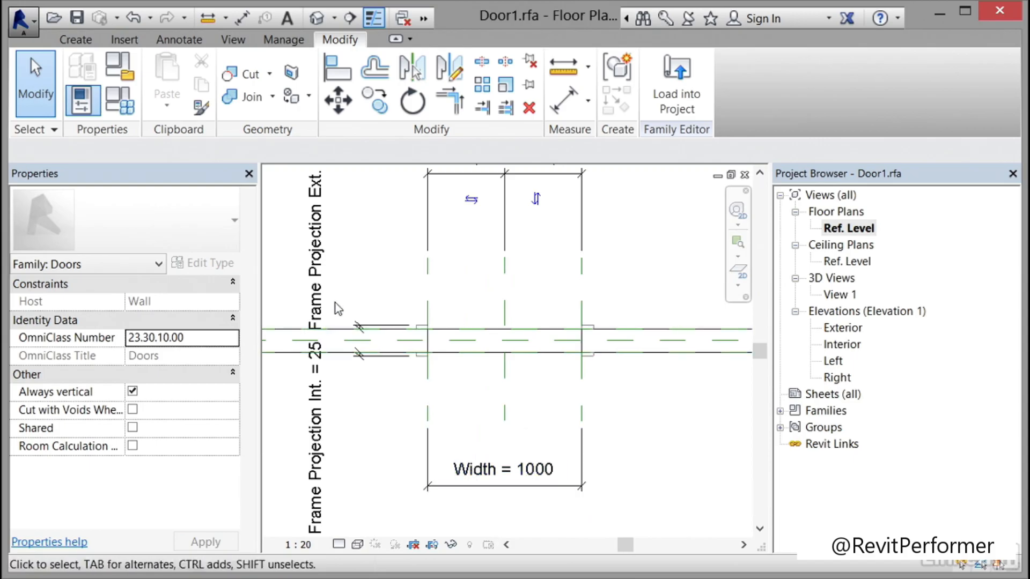
Step: Create a new family type named 1000mm x 2000mm in the door's Family Types
{"action": "left_click", "coordinate": [127, 111]}
{"action": "left_click_drag", "start_coordinate": [94, 130], "coordinate": [471, 37]}
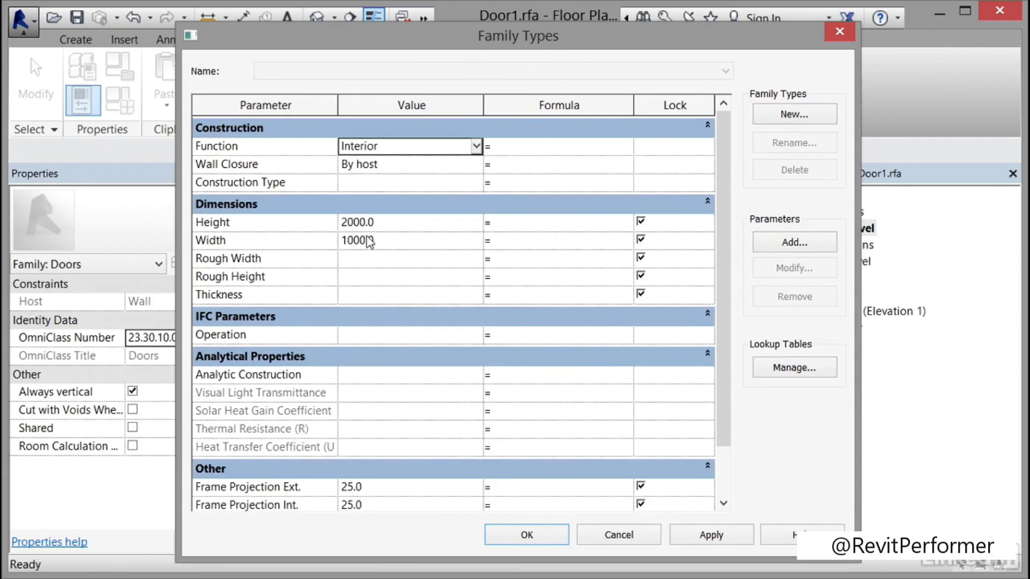
{"action": "left_click", "coordinate": [791, 117]}
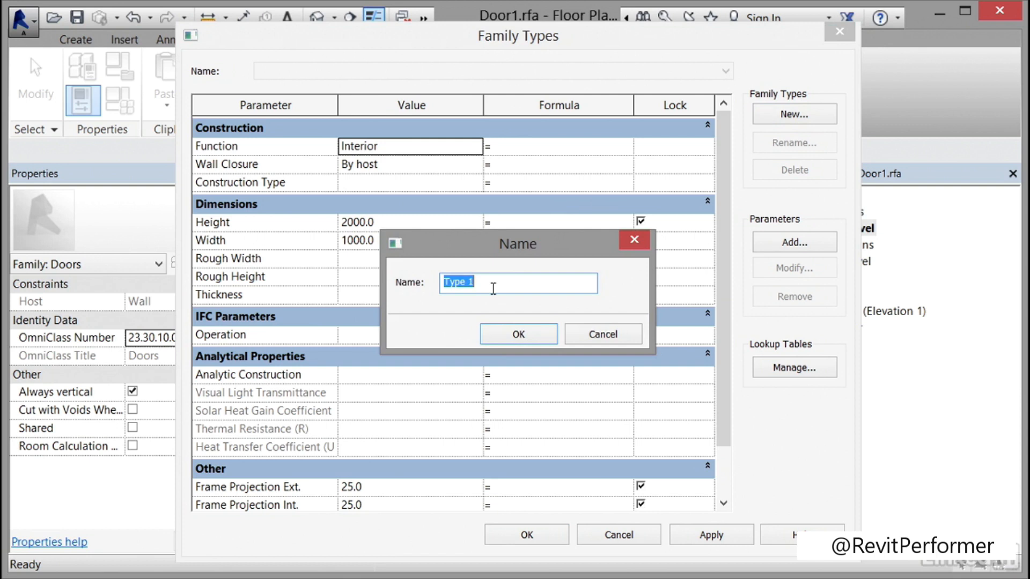
{"action": "type", "text": "1000mm x 2000mm"}
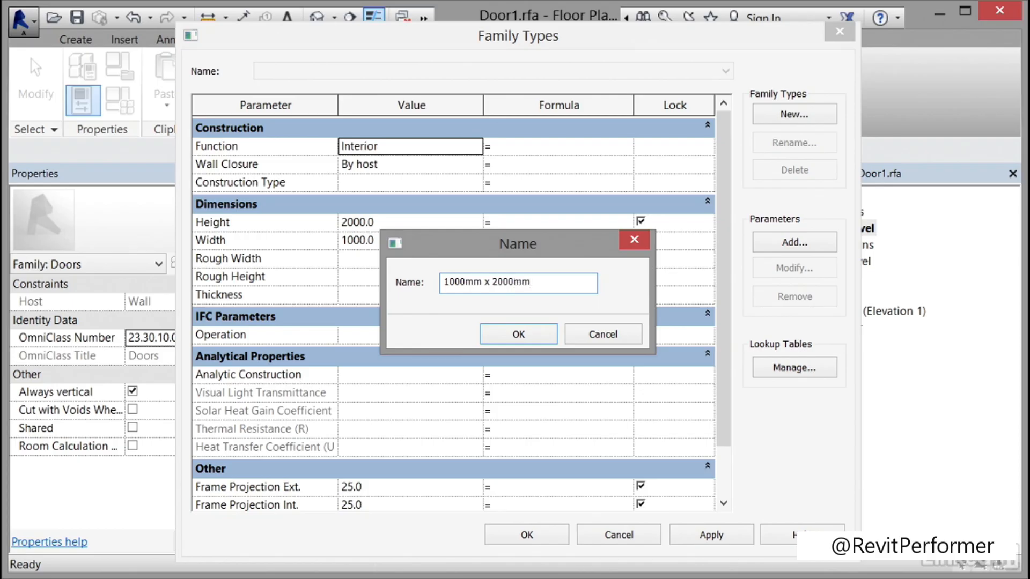
{"action": "left_click", "coordinate": [497, 340]}
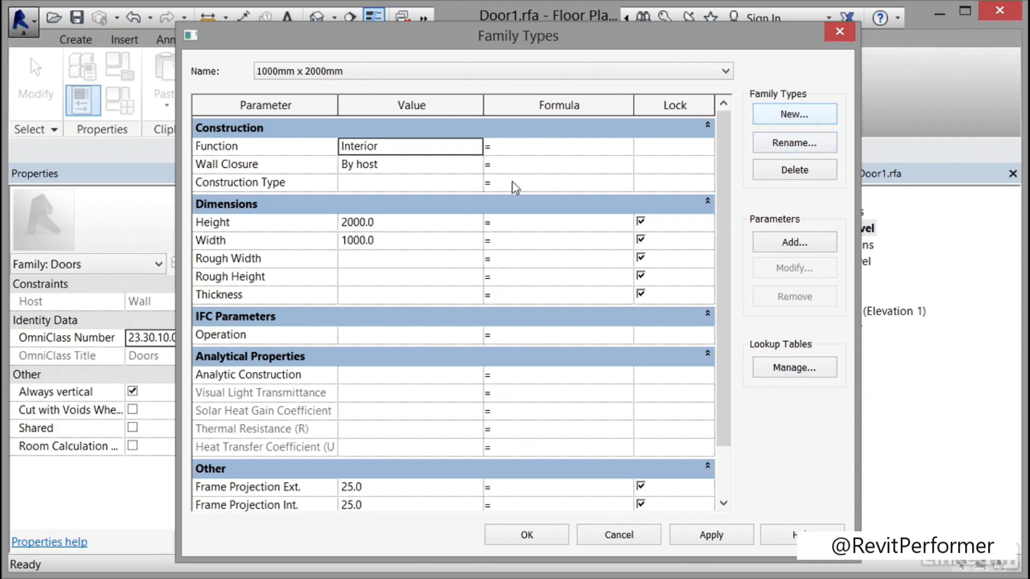
Step: Set the door Width to 1250, add a family type named 1250mm x 2000mm, and apply the type settings
{"action": "left_click", "coordinate": [388, 243]}
{"action": "type", "text": "12"}
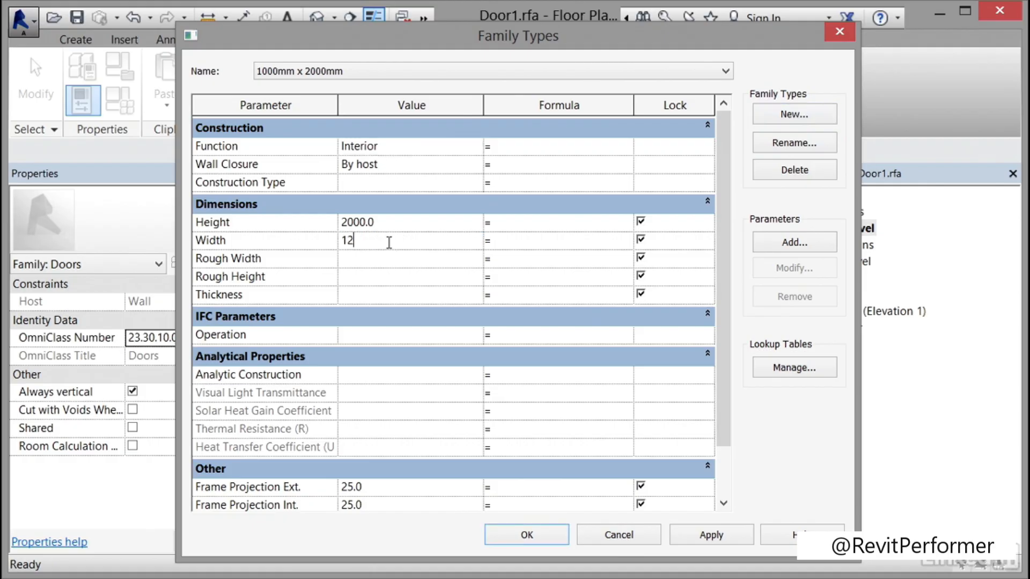
{"action": "type", "text": "50"}
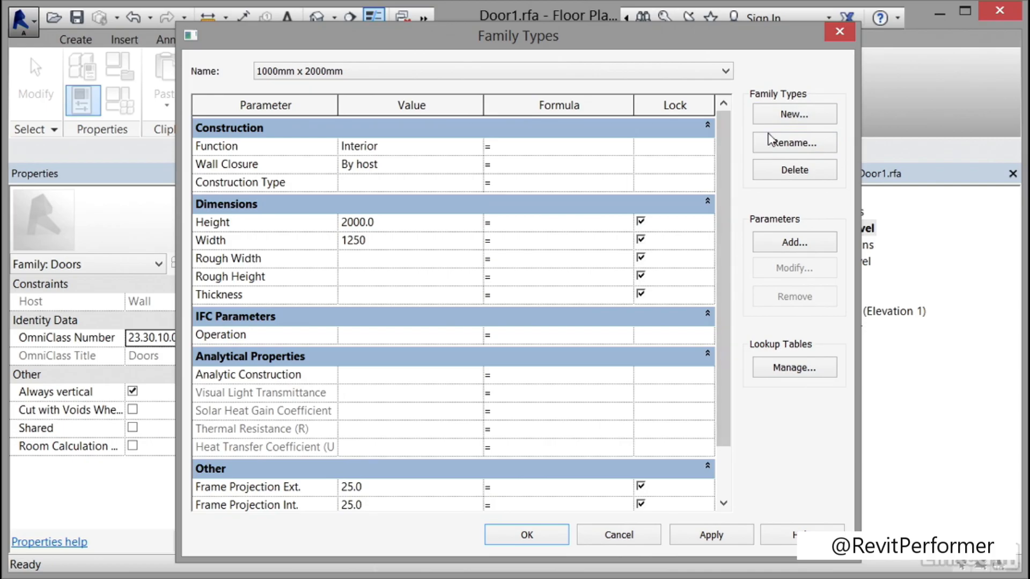
{"action": "left_click", "coordinate": [794, 114]}
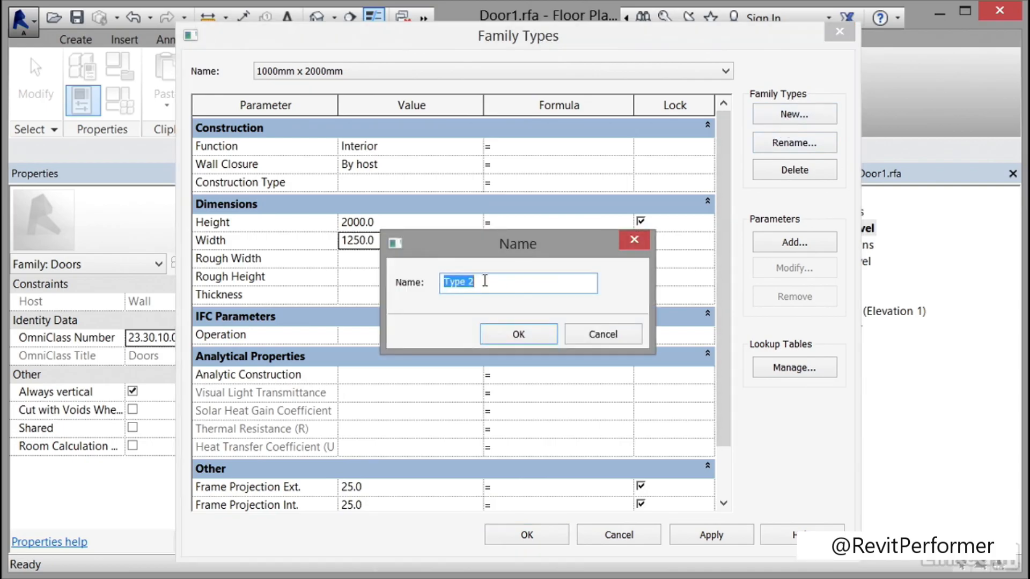
{"action": "type", "text": "1250mm x 2000mm"}
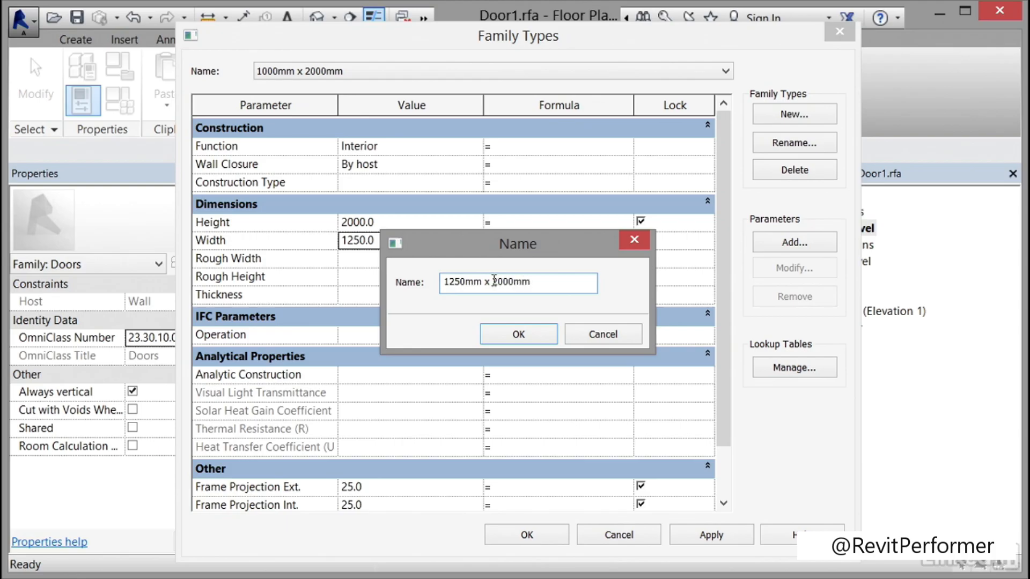
{"action": "left_click", "coordinate": [519, 335]}
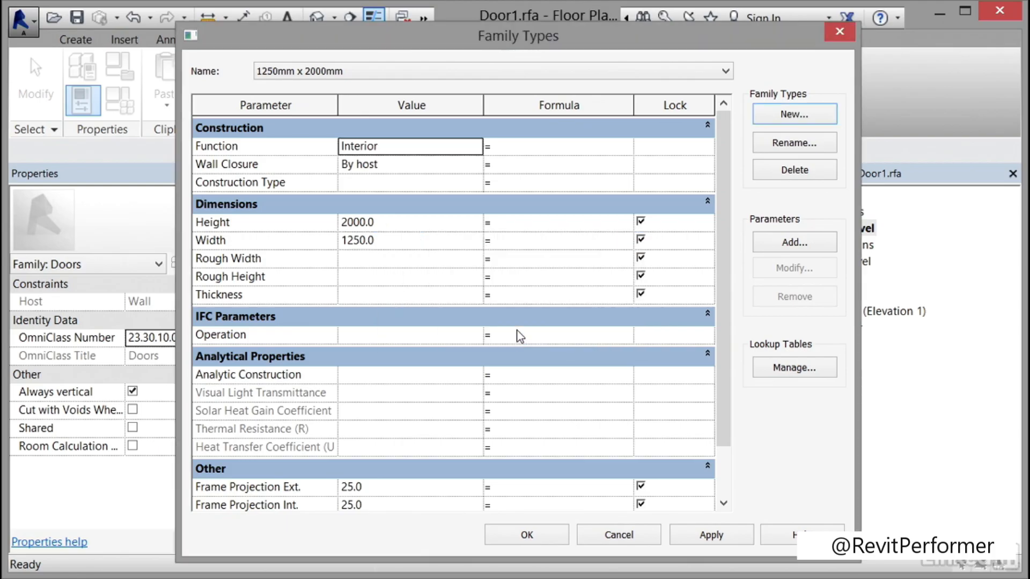
{"action": "left_click", "coordinate": [704, 539]}
{"action": "left_click", "coordinate": [545, 536]}
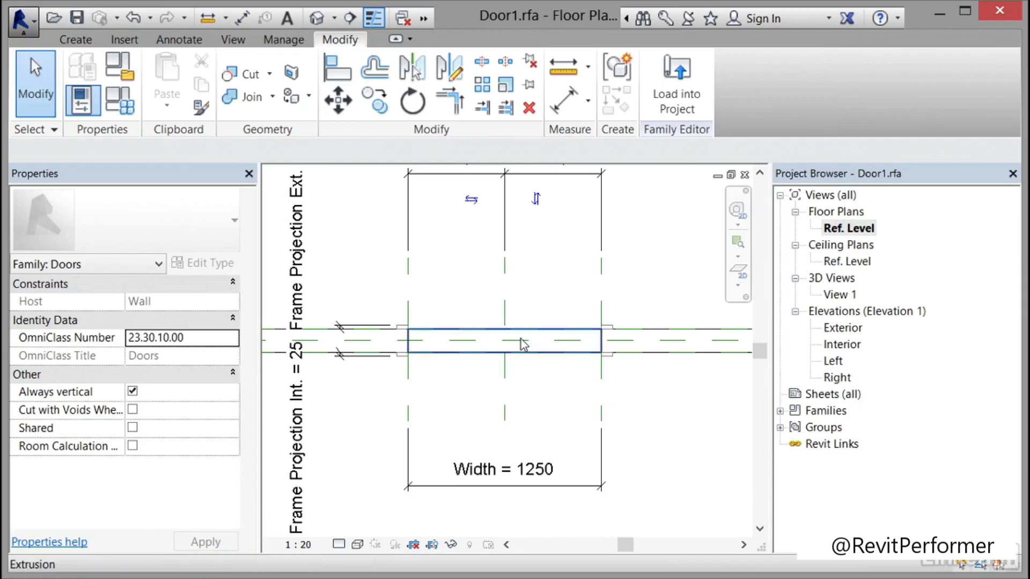
Step: Reload Door1 into RevitProject_TYPES.rvt, overwriting the existing version and its parameter values, and open the North elevation
{"action": "left_click", "coordinate": [683, 103]}
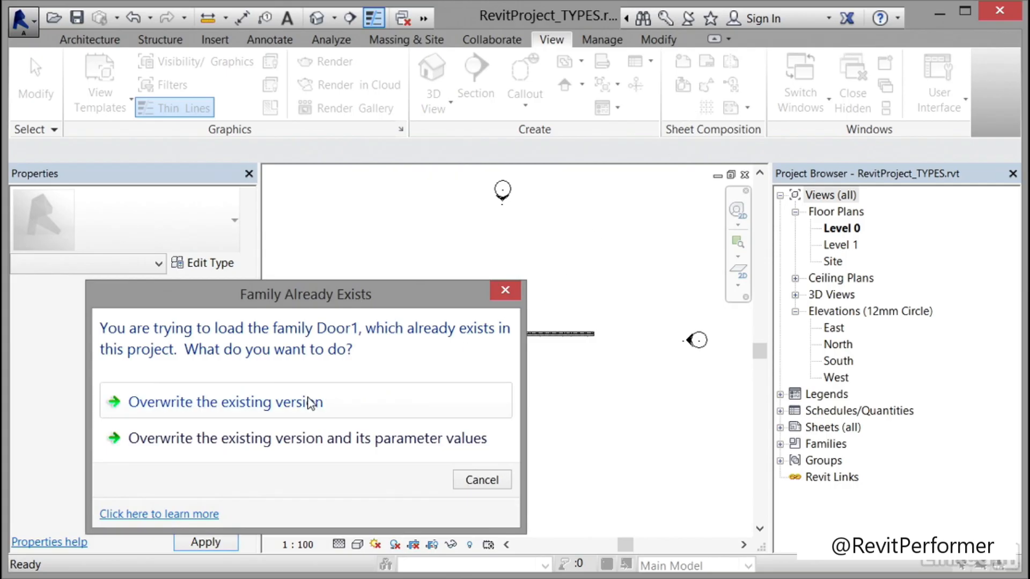
{"action": "left_click", "coordinate": [308, 443]}
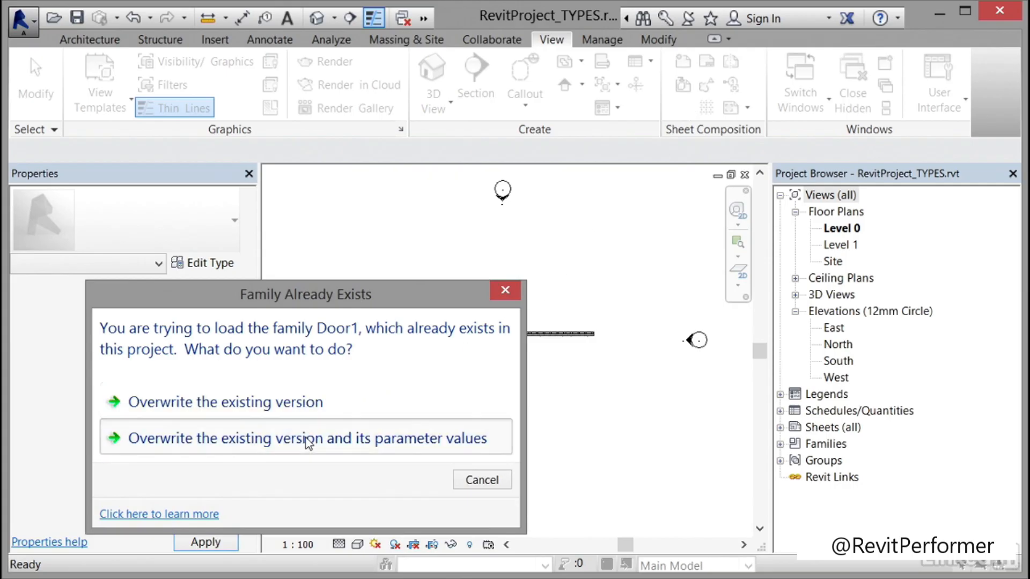
{"action": "double_click", "coordinate": [838, 346]}
Step: Change the placed door in the North elevation to the 1250mm x 2000mm type of Door1
{"action": "left_click", "coordinate": [531, 401]}
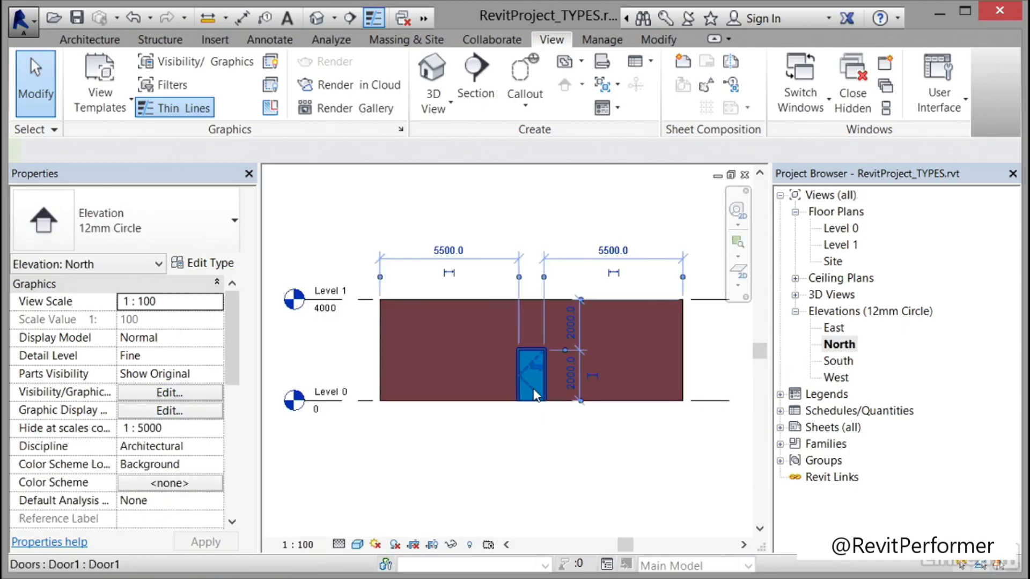
{"action": "left_click", "coordinate": [235, 222]}
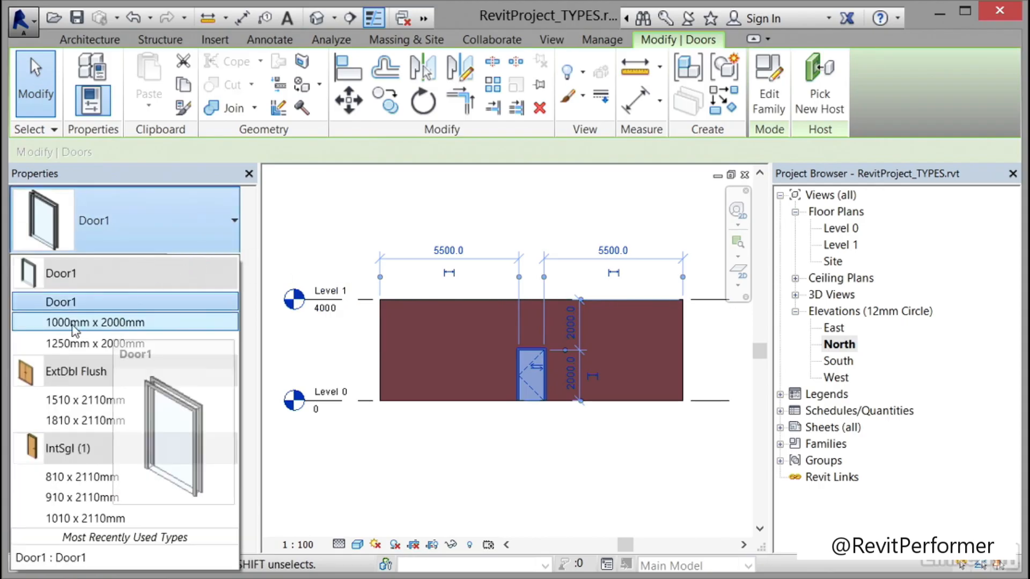
{"action": "left_click", "coordinate": [87, 350]}
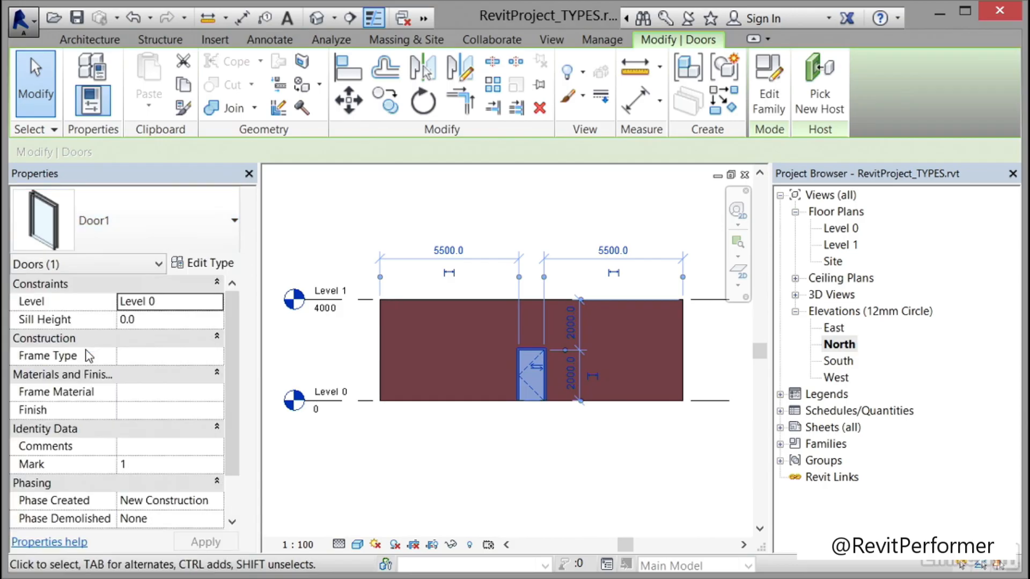
{"action": "left_click", "coordinate": [490, 455]}
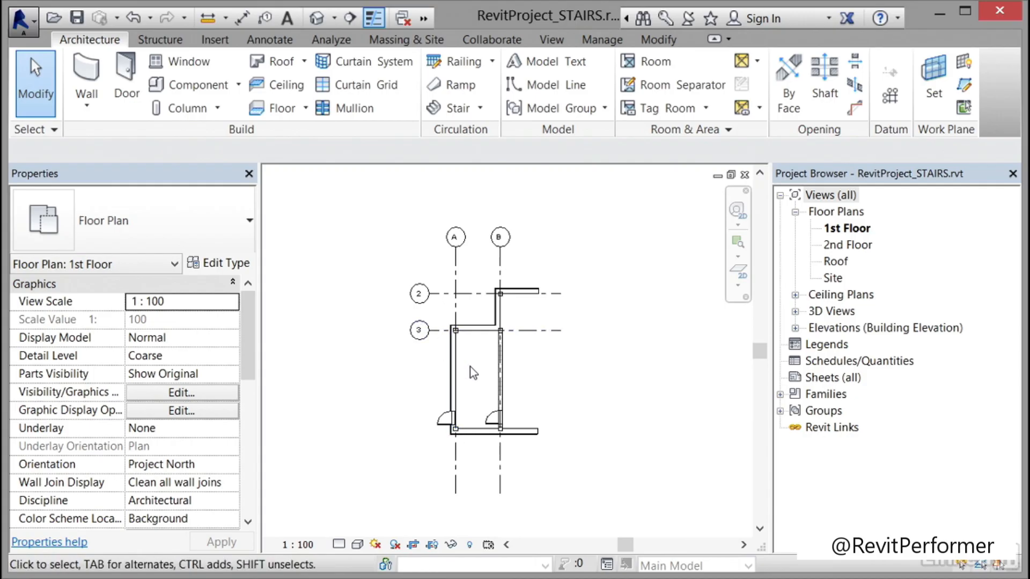
Step: Draw two vertical reference planes through the room below grid 3, about 712 mm and 1898 mm from the left wall's inner face
{"action": "scroll", "coordinate": [473, 374], "scroll_direction": "up", "scroll_amount": 3}
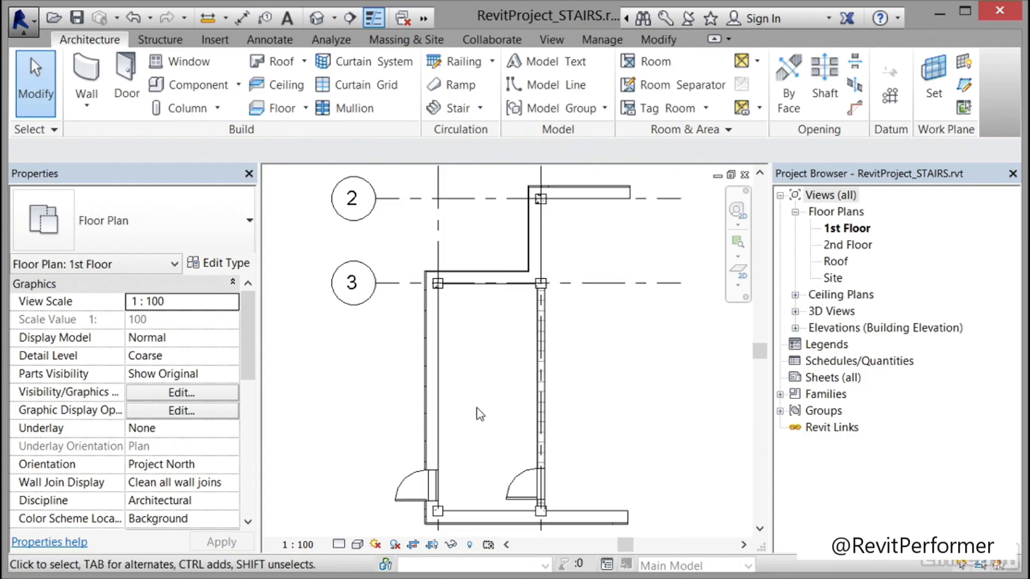
{"action": "middle_click_drag", "start_coordinate": [490, 420], "coordinate": [496, 371]}
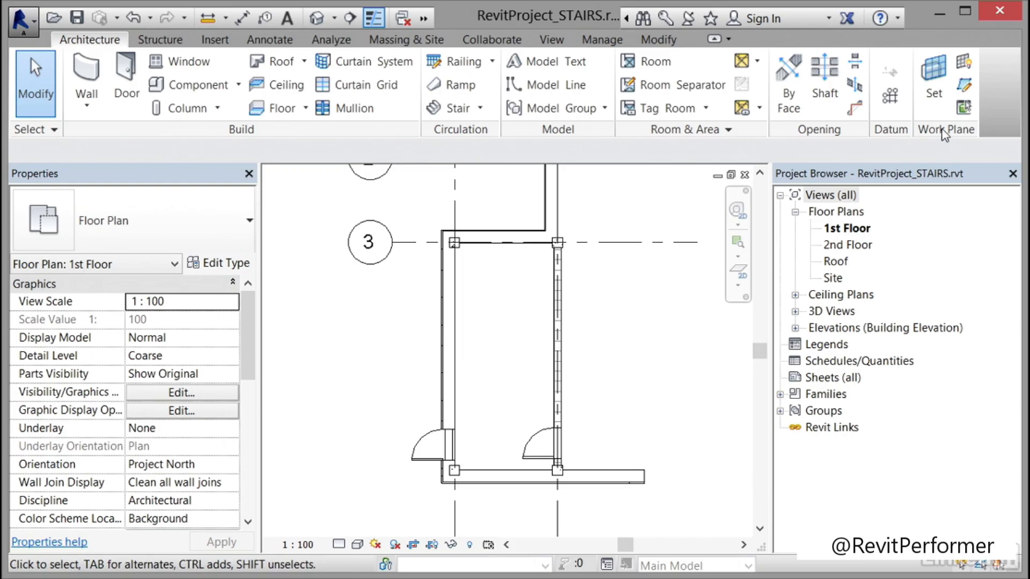
{"action": "left_click", "coordinate": [964, 86]}
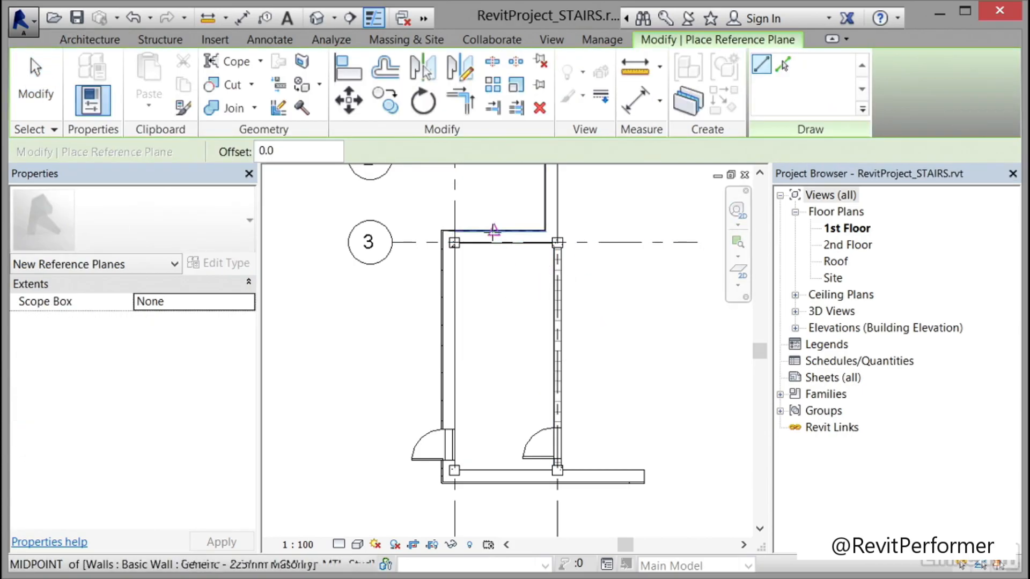
{"action": "left_click", "coordinate": [478, 189]}
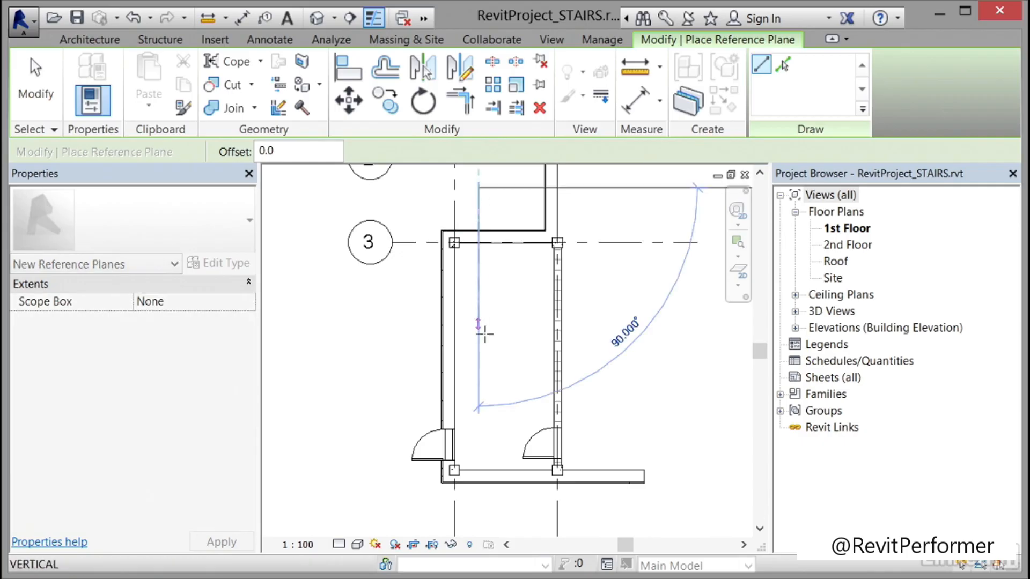
{"action": "left_click", "coordinate": [479, 520]}
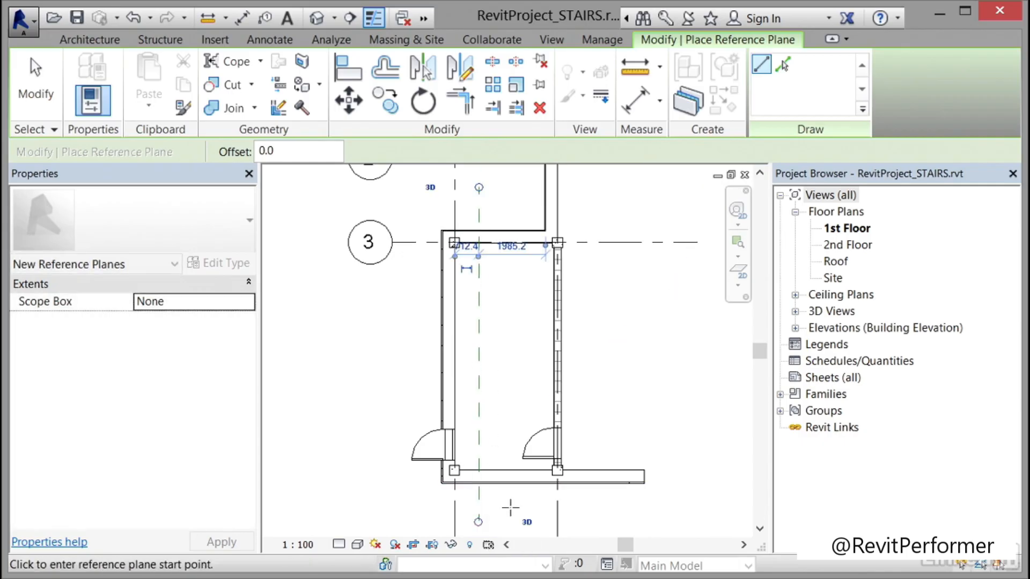
{"action": "left_click", "coordinate": [519, 188]}
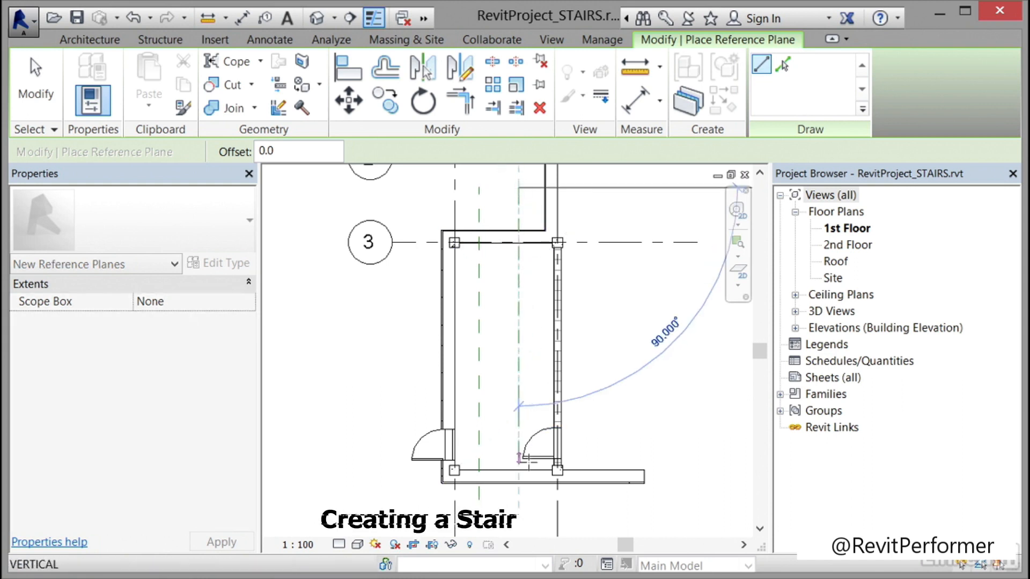
{"action": "left_click", "coordinate": [519, 521]}
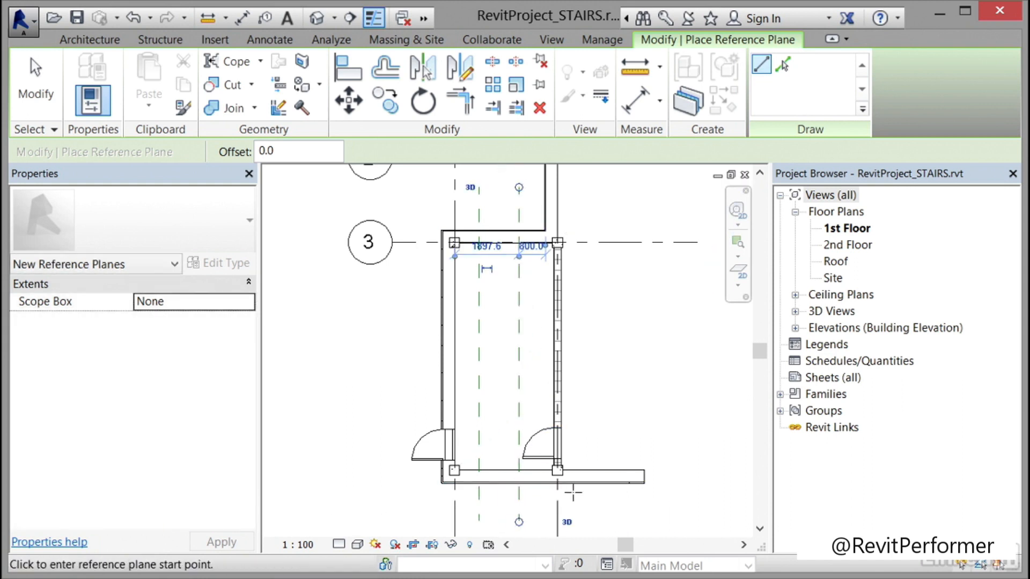
Step: Draw two horizontal reference planes across the room, about 1575 mm and 4434 mm below the wall at grid 3
{"action": "left_click", "coordinate": [395, 296]}
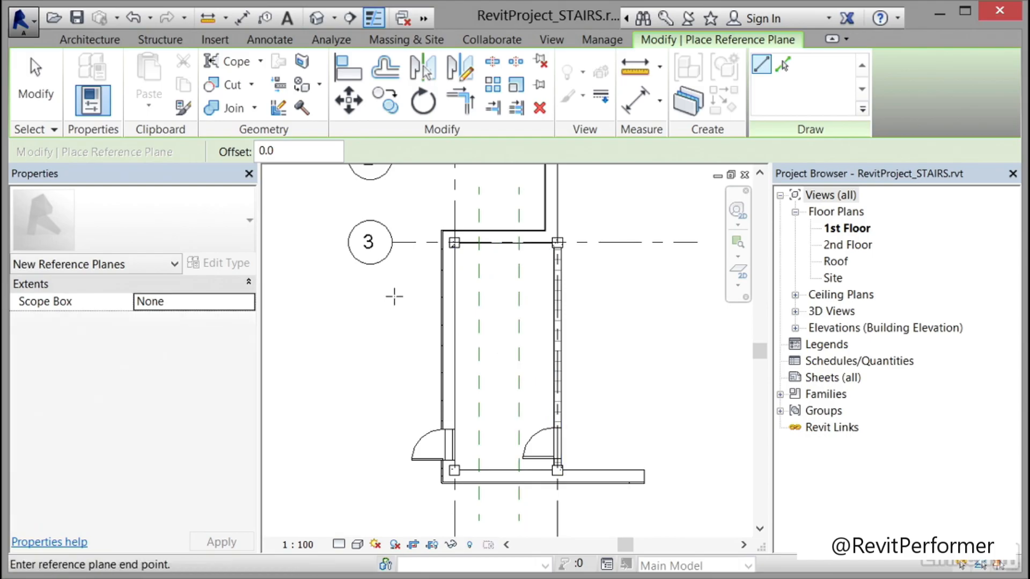
{"action": "left_click", "coordinate": [612, 296]}
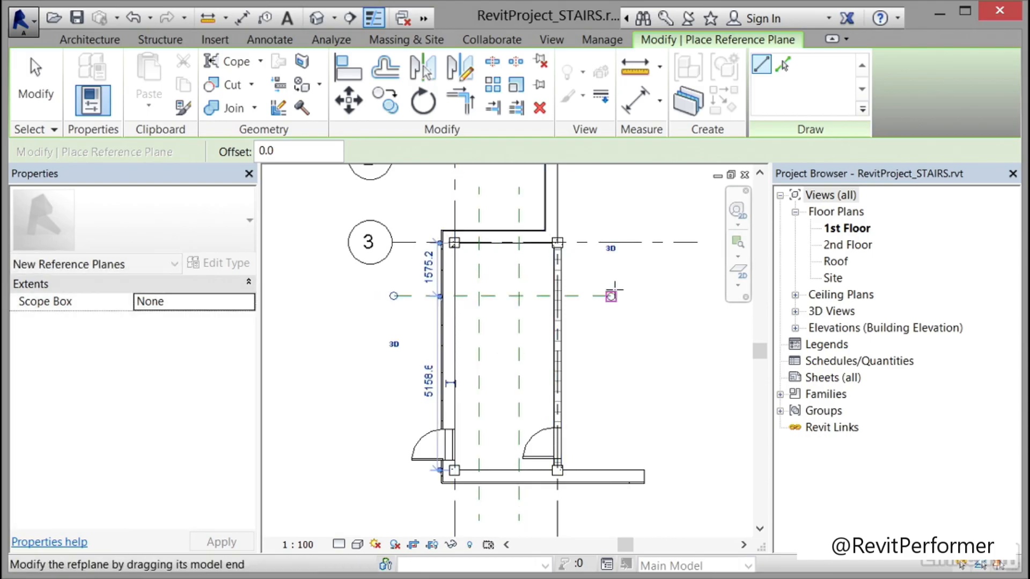
{"action": "left_click", "coordinate": [403, 392]}
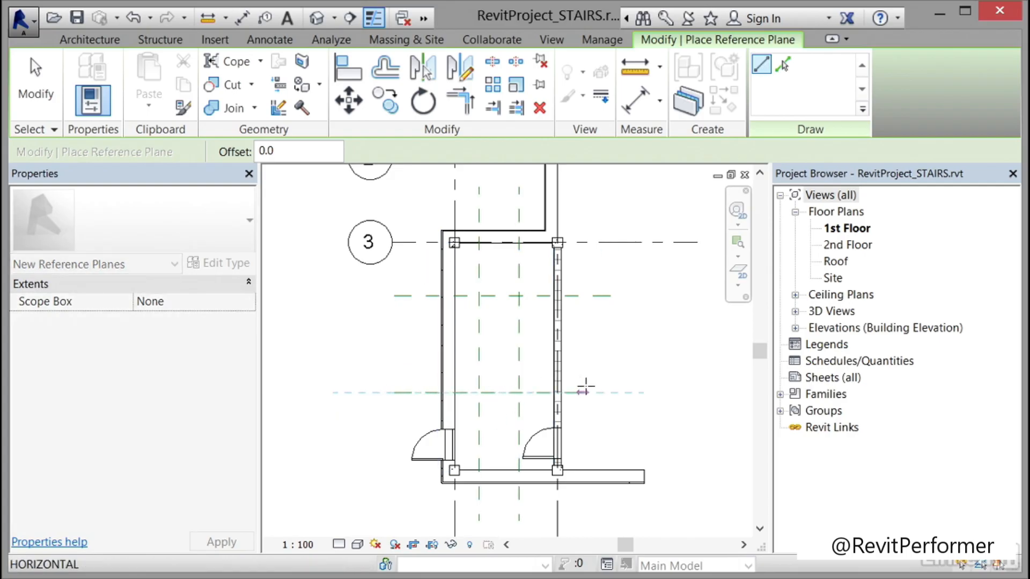
{"action": "left_click", "coordinate": [611, 386]}
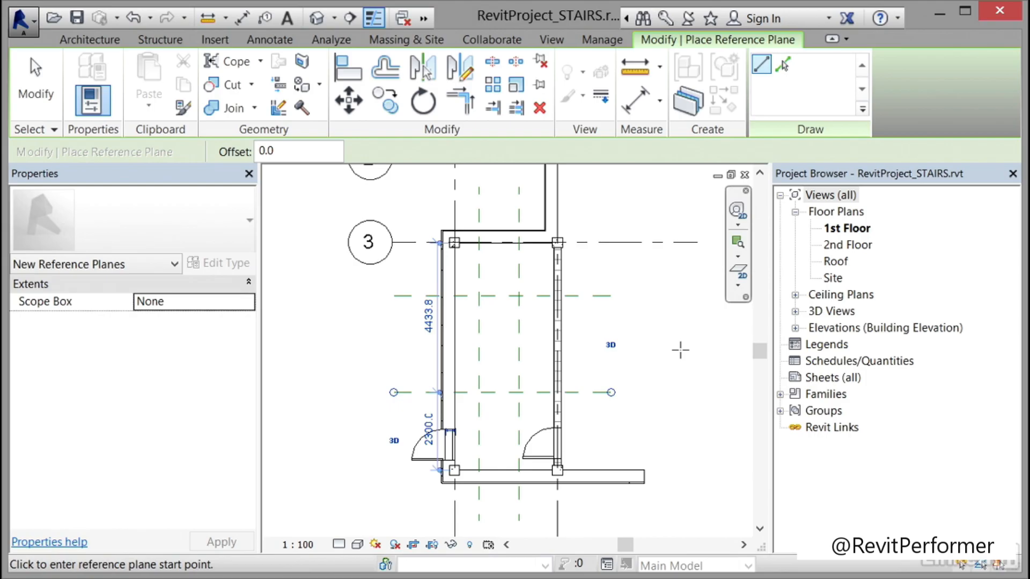
{"action": "key", "text": "Escape"}
{"action": "key", "text": "Escape"}
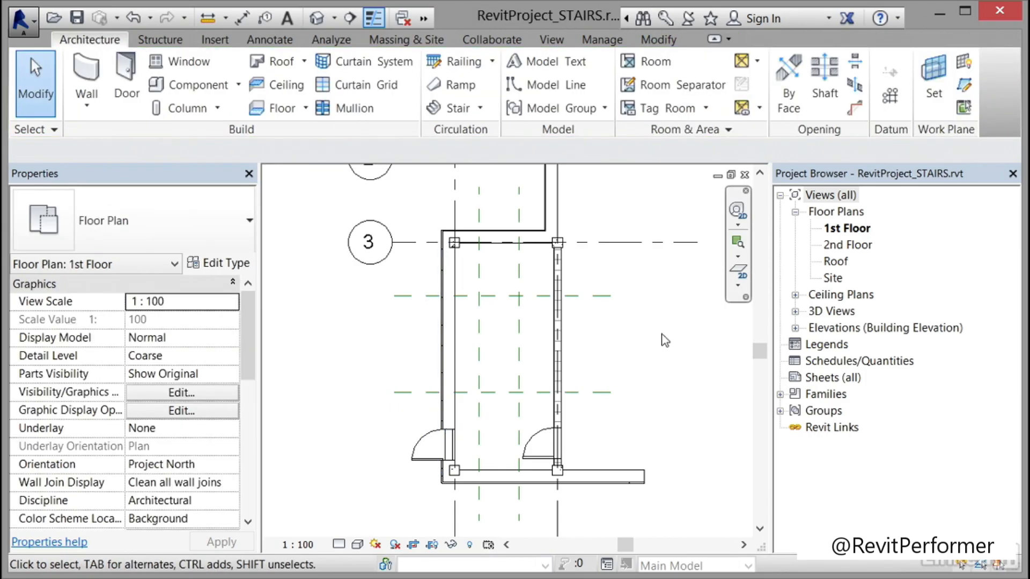
Step: Set the left vertical reference plane's distance from the left wall's inner face to 660 mm
{"action": "scroll", "coordinate": [501, 271], "scroll_direction": "up", "scroll_amount": 3}
{"action": "middle_click_drag", "start_coordinate": [500, 271], "coordinate": [556, 328]}
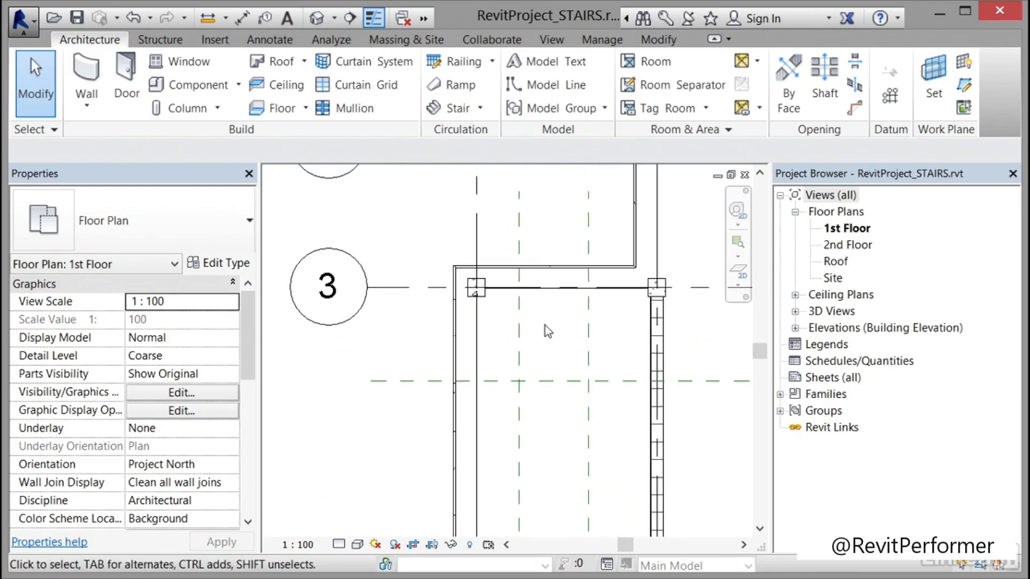
{"action": "left_click", "coordinate": [523, 334]}
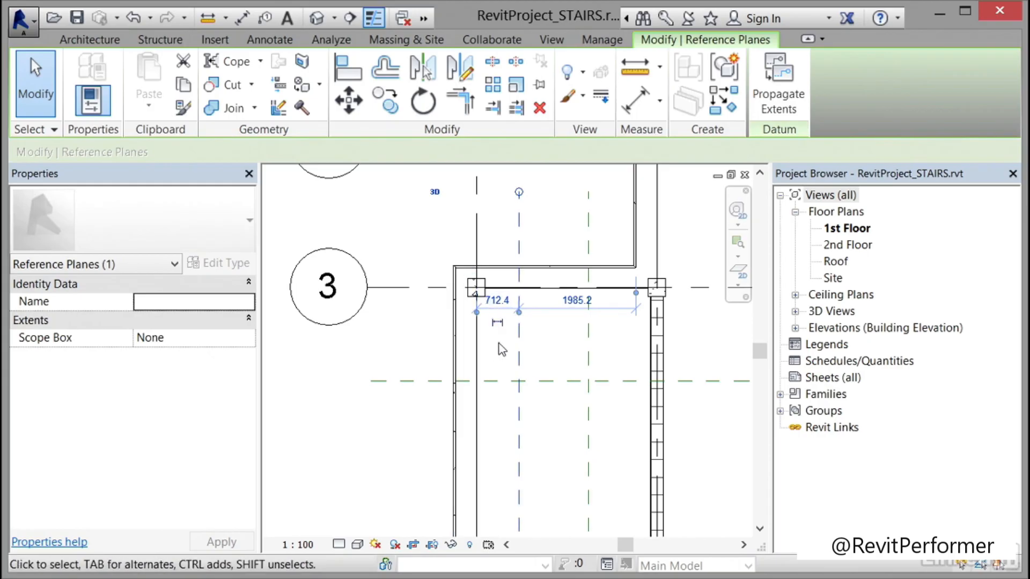
{"action": "left_click", "coordinate": [498, 300]}
{"action": "type", "text": "660"}
{"action": "key", "text": "Return"}
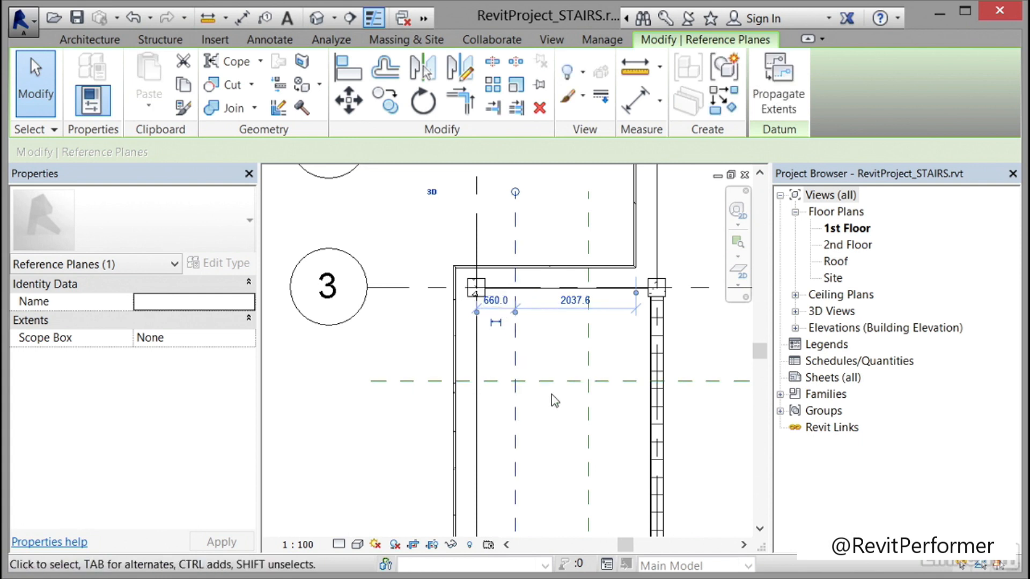
{"action": "key", "text": "Escape"}
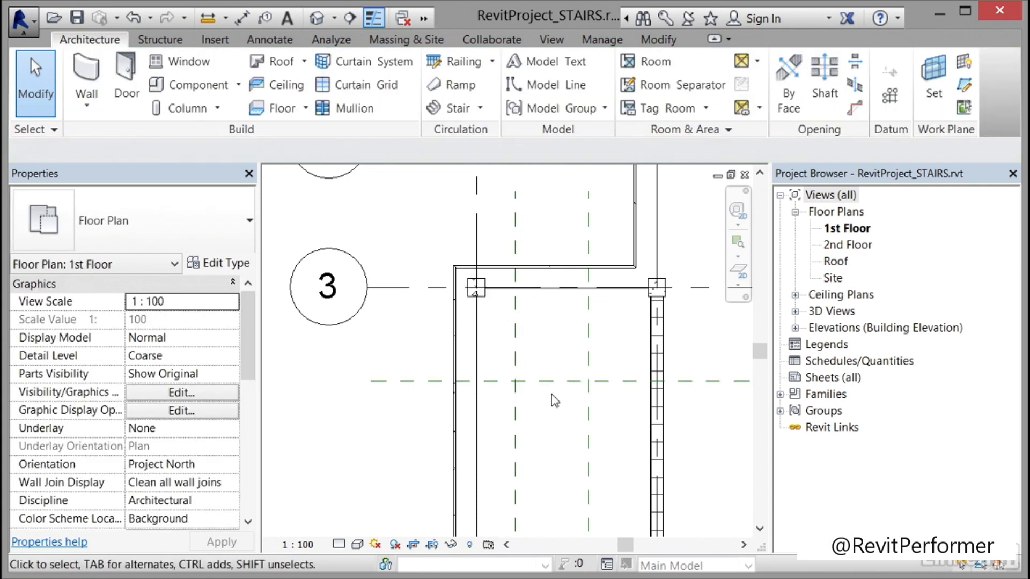
Step: Reference the right vertical plane's temporary dimension to the right masonry wall's inner face and set that distance to 660 mm
{"action": "left_click", "coordinate": [588, 329]}
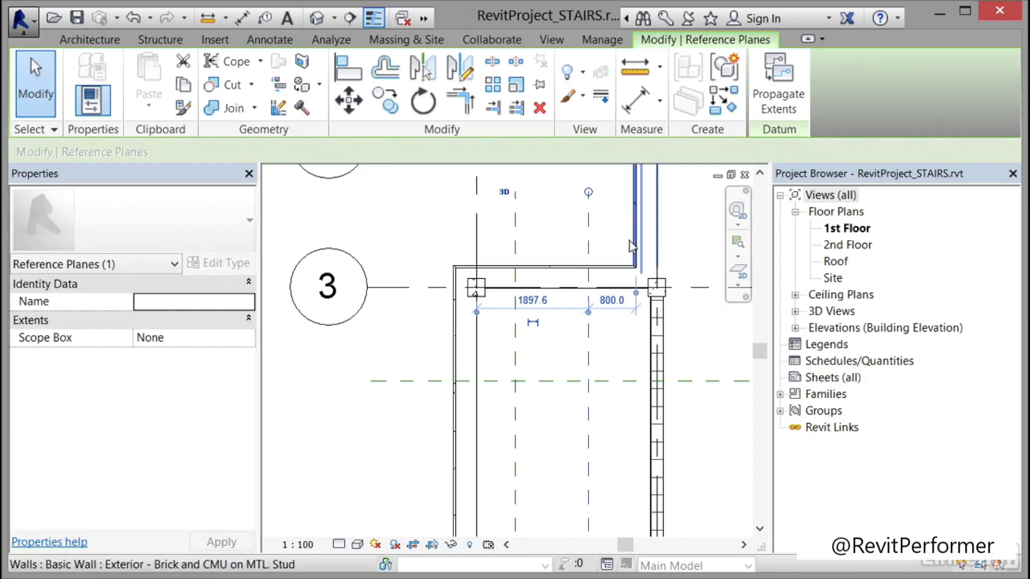
{"action": "left_click_drag", "start_coordinate": [636, 294], "coordinate": [654, 357]}
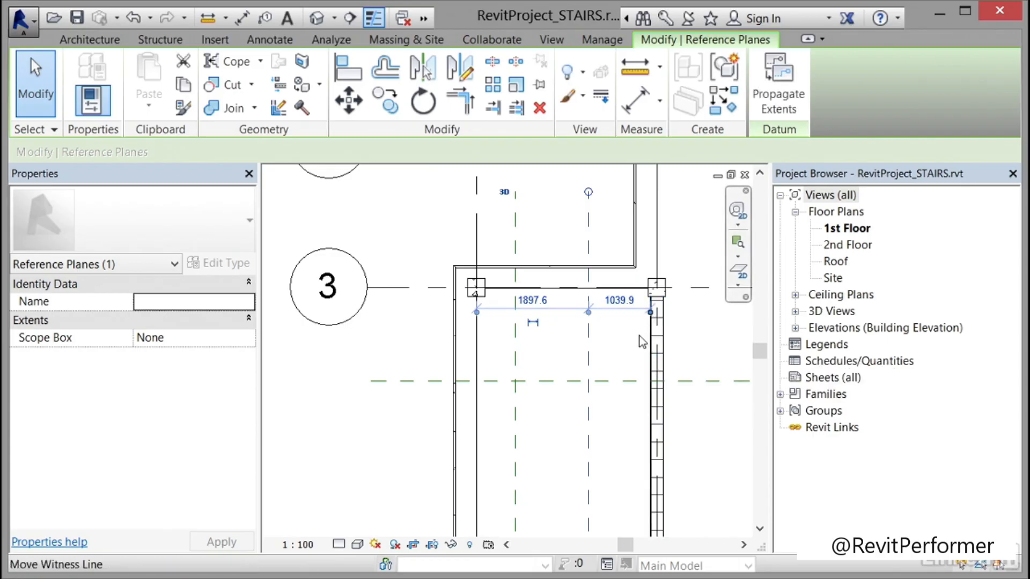
{"action": "left_click", "coordinate": [617, 308]}
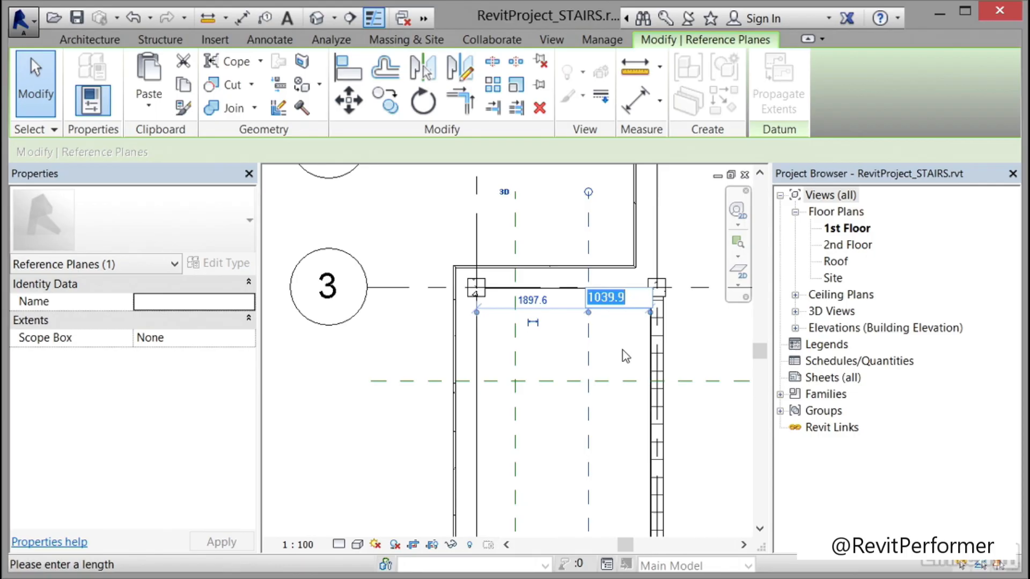
{"action": "type", "text": "660"}
{"action": "key", "text": "Return"}
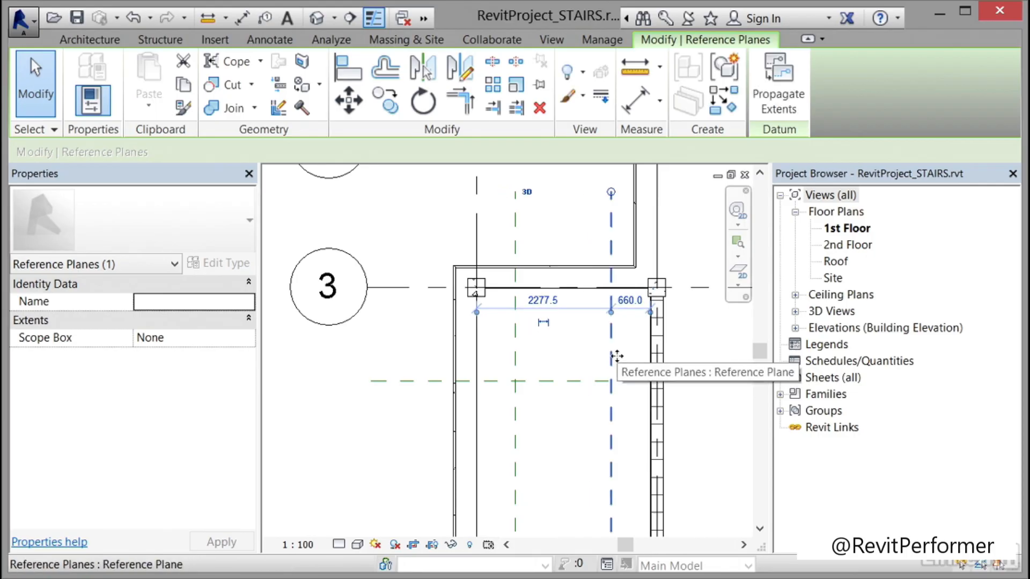
{"action": "key", "text": "Escape"}
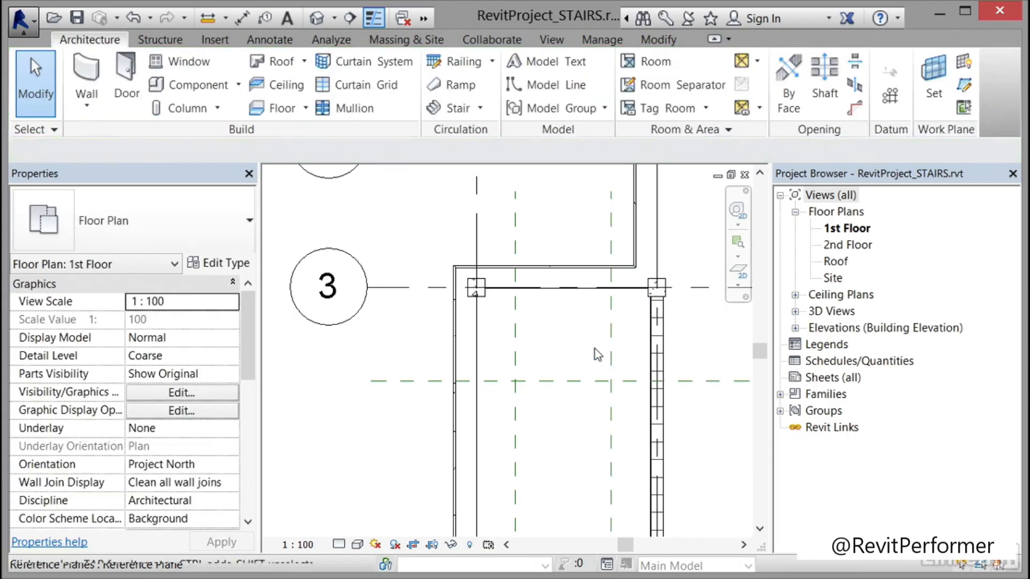
{"action": "left_click", "coordinate": [521, 361]}
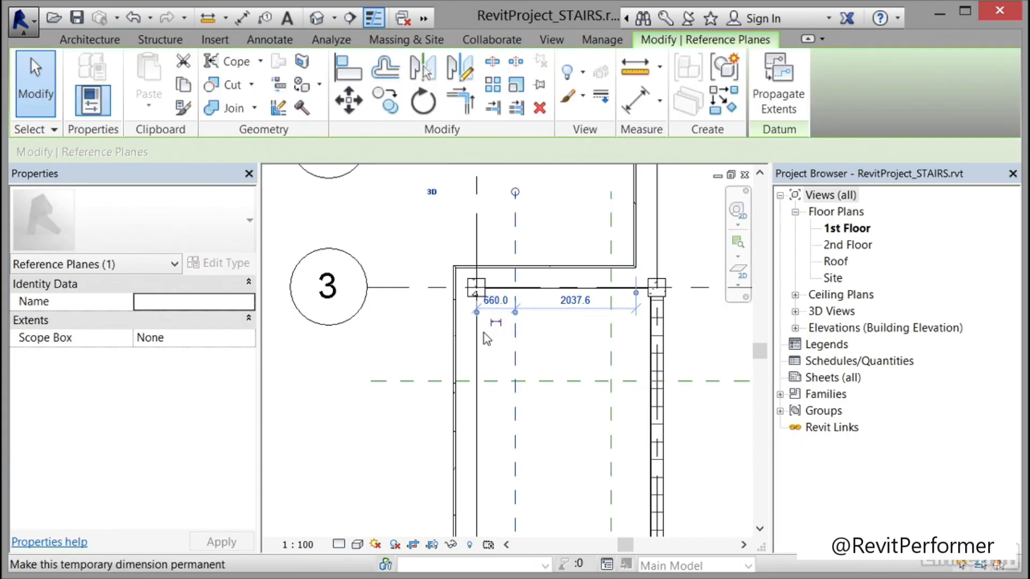
{"action": "key", "text": "Escape"}
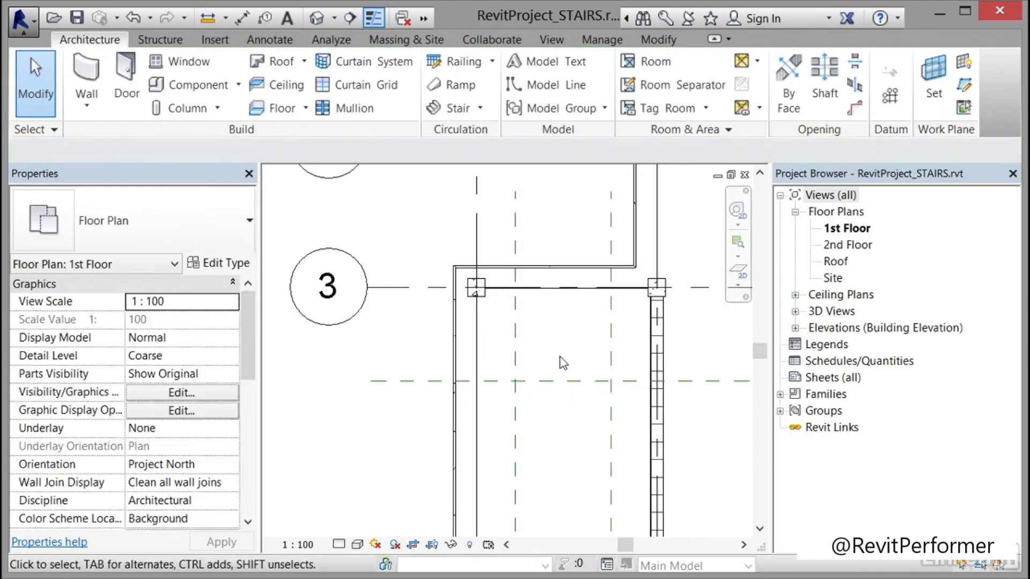
{"action": "left_click", "coordinate": [610, 329]}
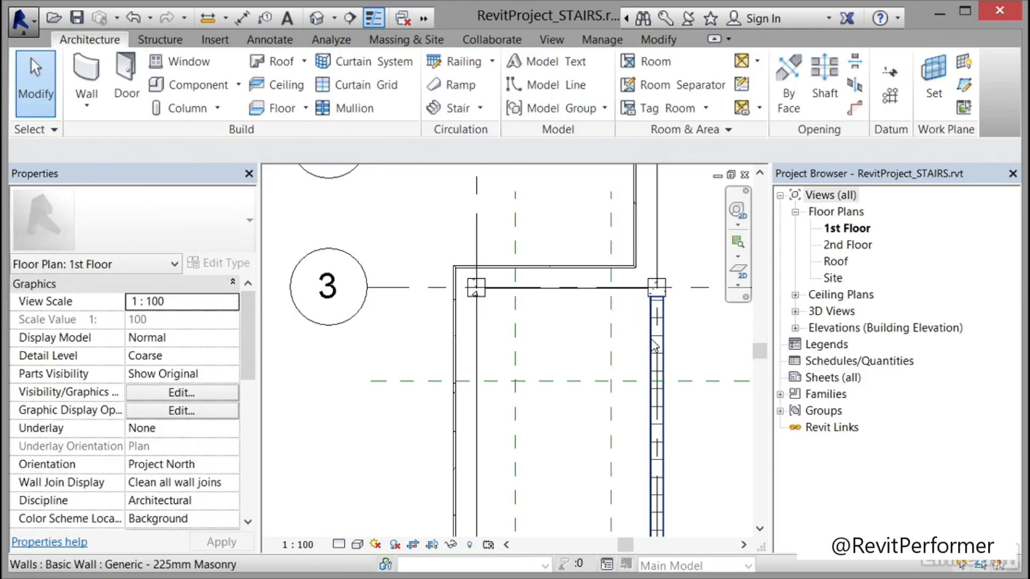
{"action": "key", "text": "Escape"}
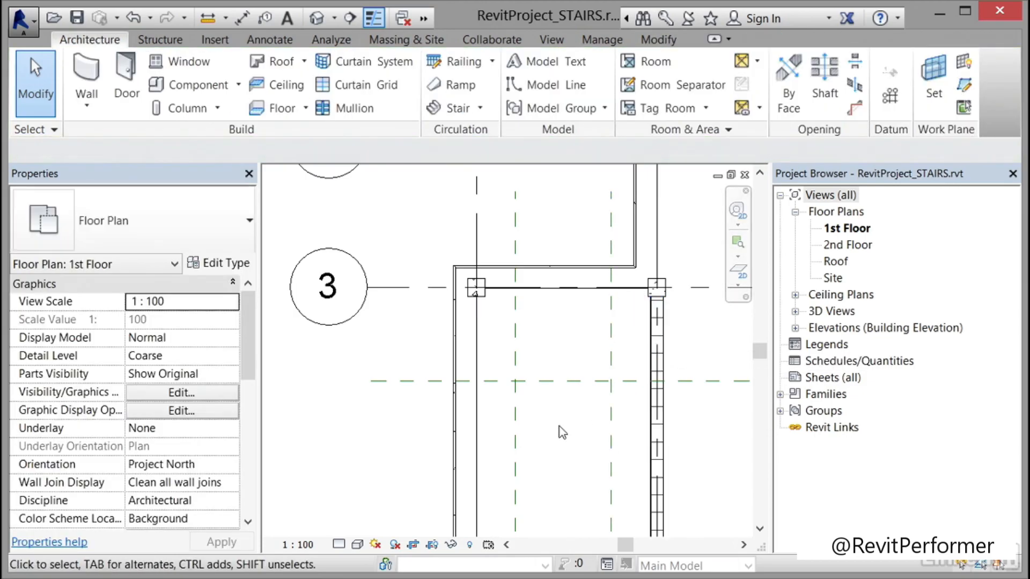
Step: Set the upper horizontal reference plane's distance from the wall at grid 3 to 1220 mm
{"action": "left_click", "coordinate": [552, 394]}
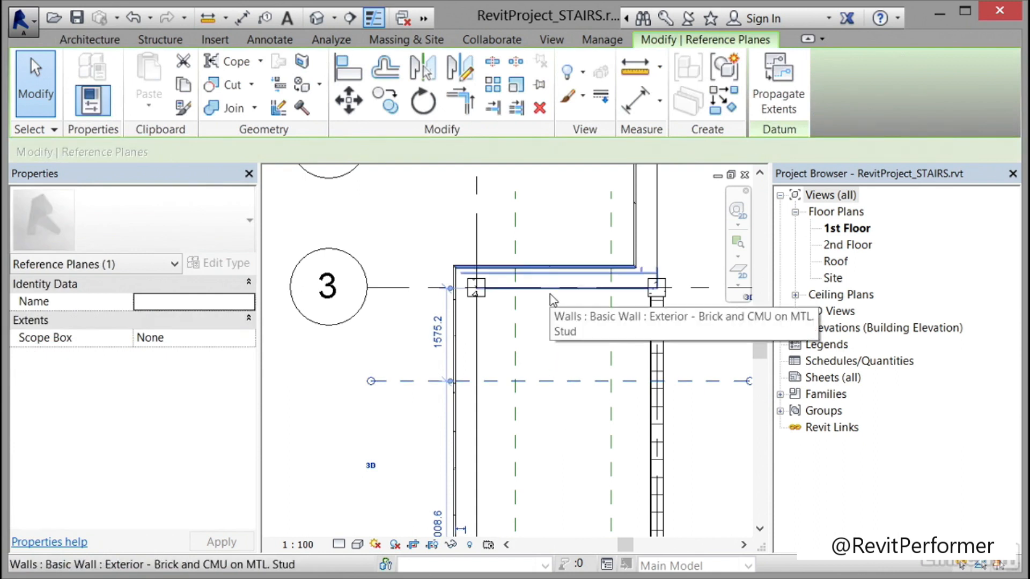
{"action": "left_click", "coordinate": [440, 336]}
{"action": "type", "text": "1220"}
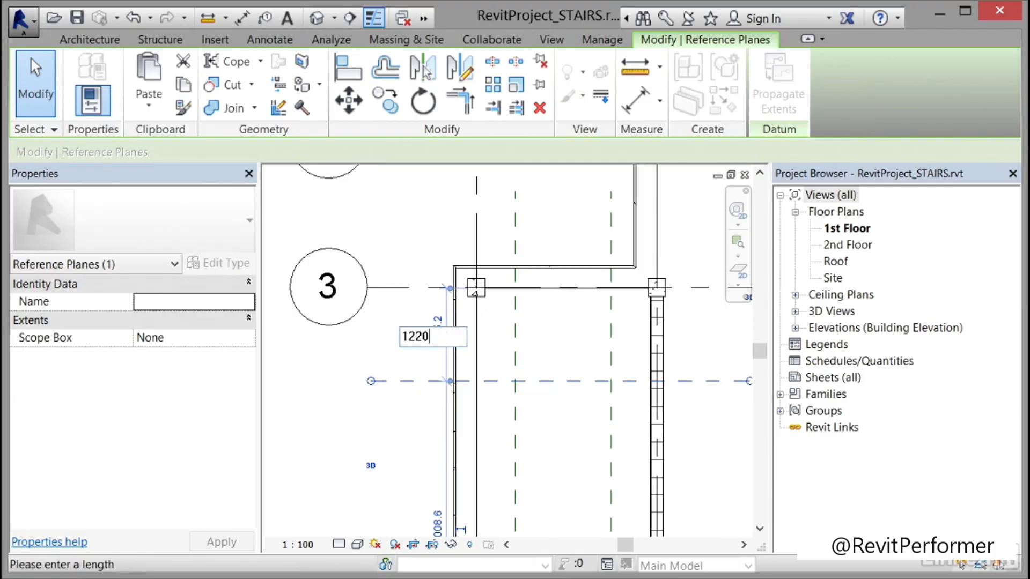
{"action": "key", "text": "Return"}
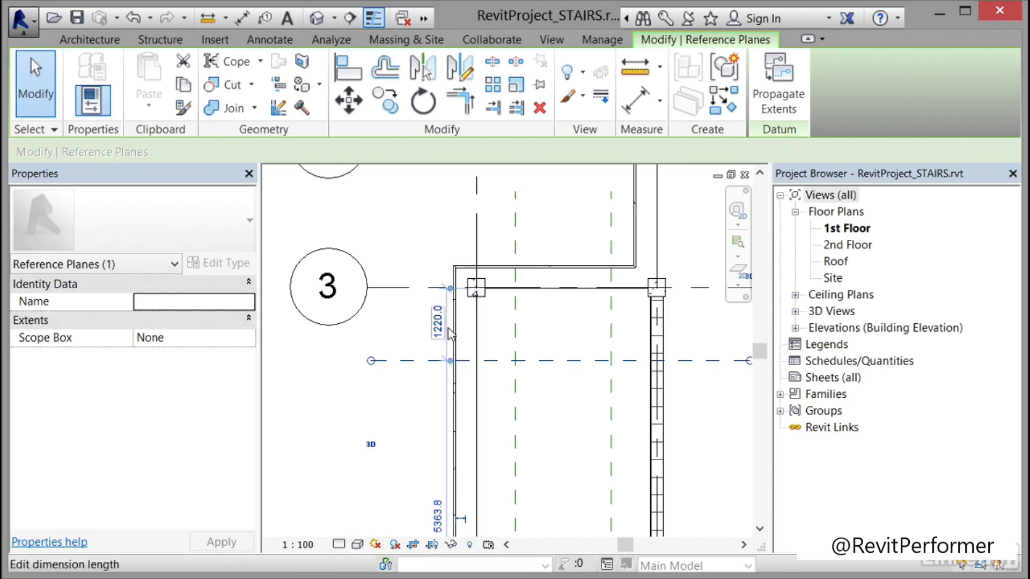
{"action": "key", "text": "Escape"}
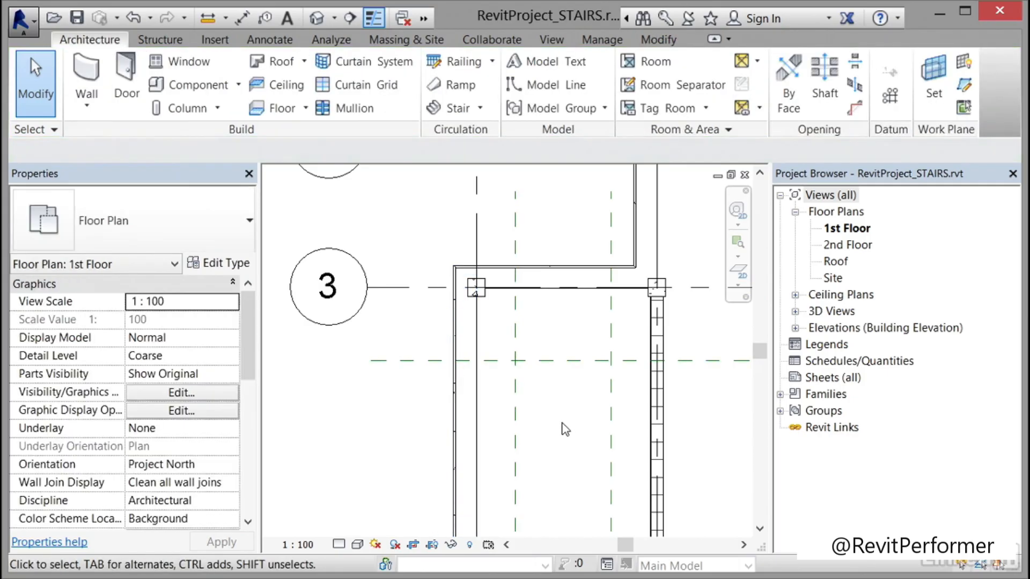
Step: Reference the lower horizontal plane's temporary dimension to the upper horizontal plane and set their spacing to 3500 mm
{"action": "scroll", "coordinate": [563, 429], "scroll_direction": "down", "scroll_amount": 3}
{"action": "middle_click_drag", "start_coordinate": [561, 430], "coordinate": [480, 375]}
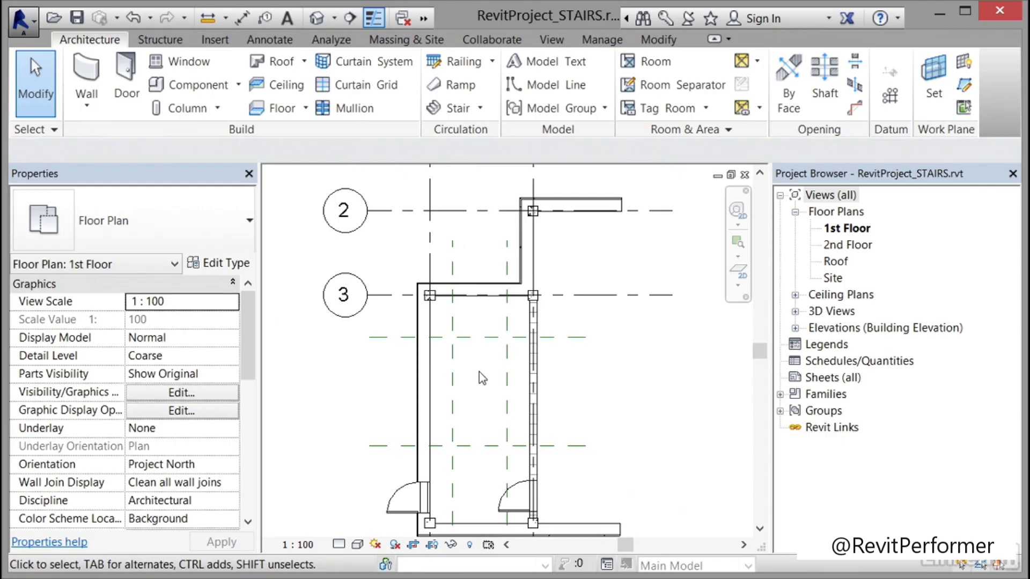
{"action": "left_click", "coordinate": [469, 444]}
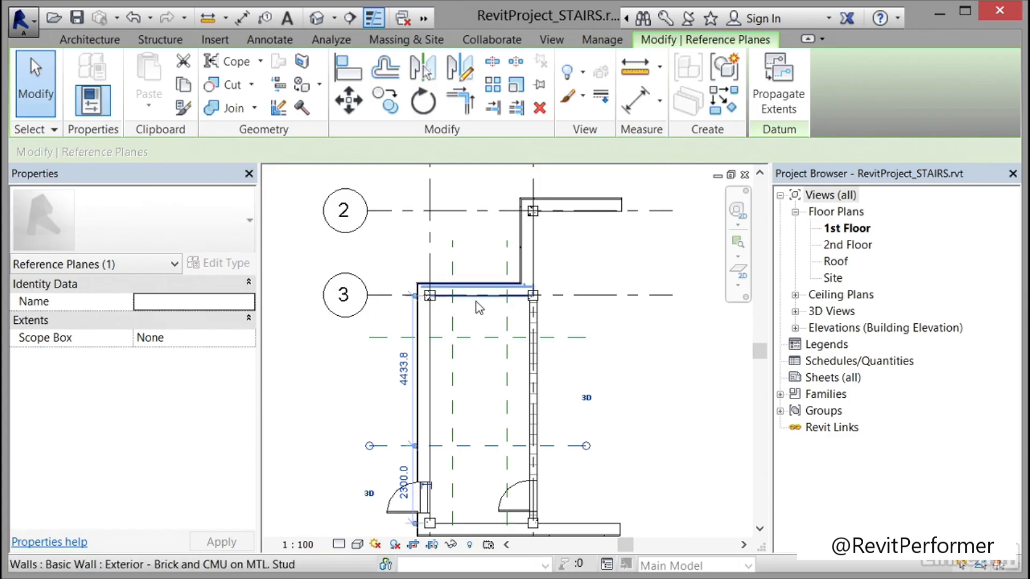
{"action": "left_click_drag", "start_coordinate": [415, 298], "coordinate": [464, 336]}
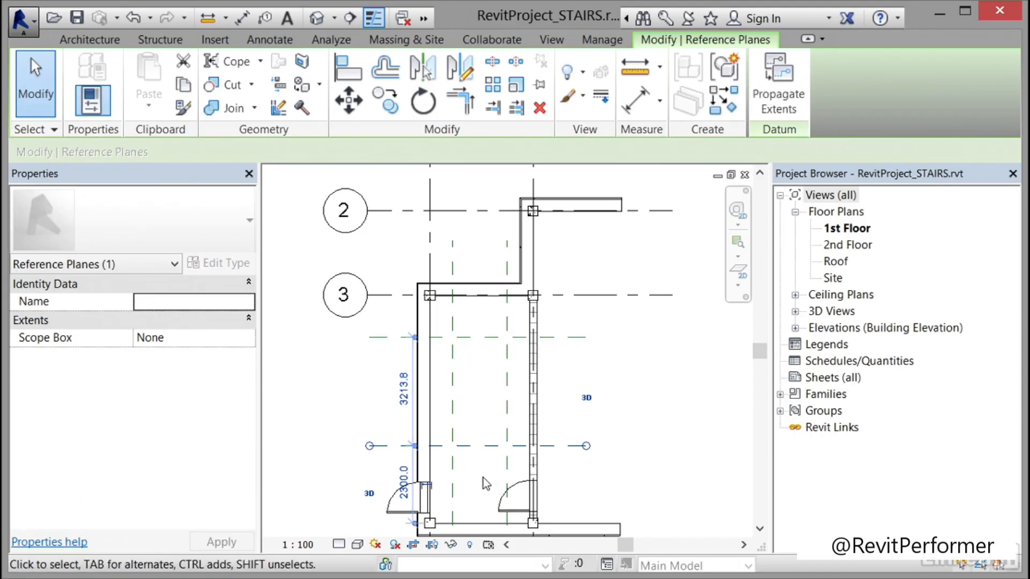
{"action": "left_click", "coordinate": [403, 390]}
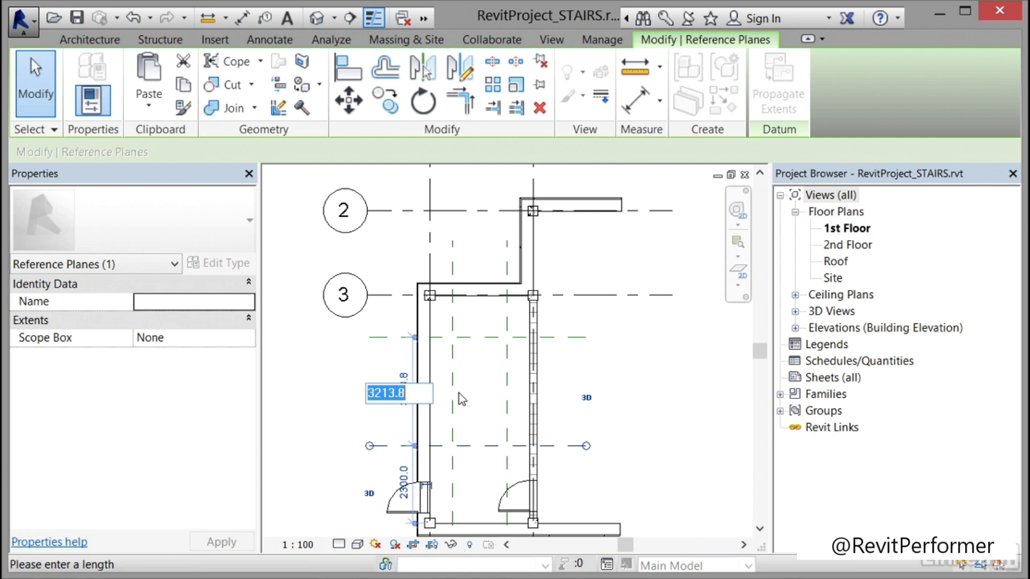
{"action": "type", "text": "3500"}
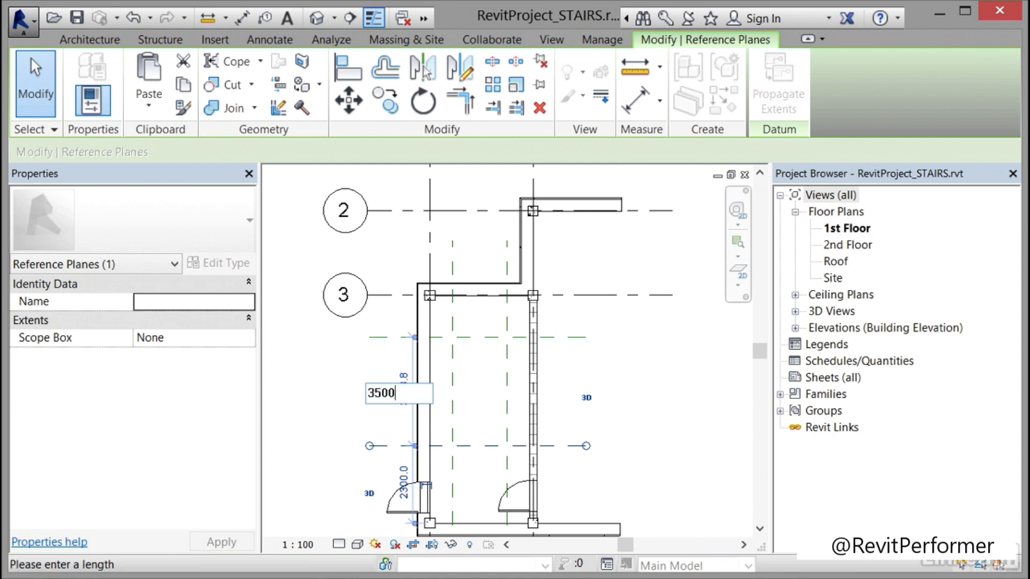
{"action": "key", "text": "Return"}
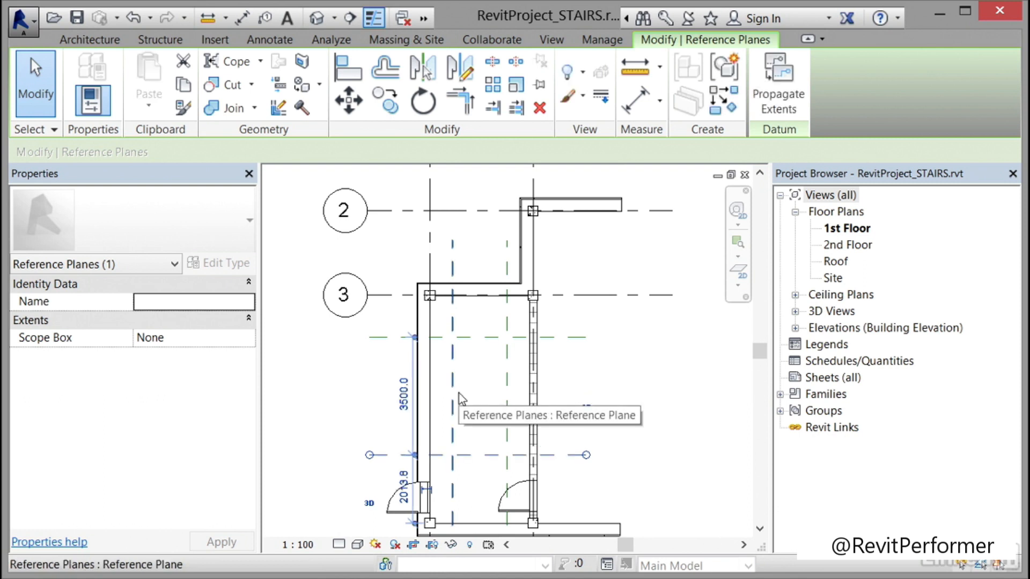
Step: Review the temporary dimensions of each vertical and horizontal reference plane laid out for the stair
{"action": "left_click", "coordinate": [463, 403]}
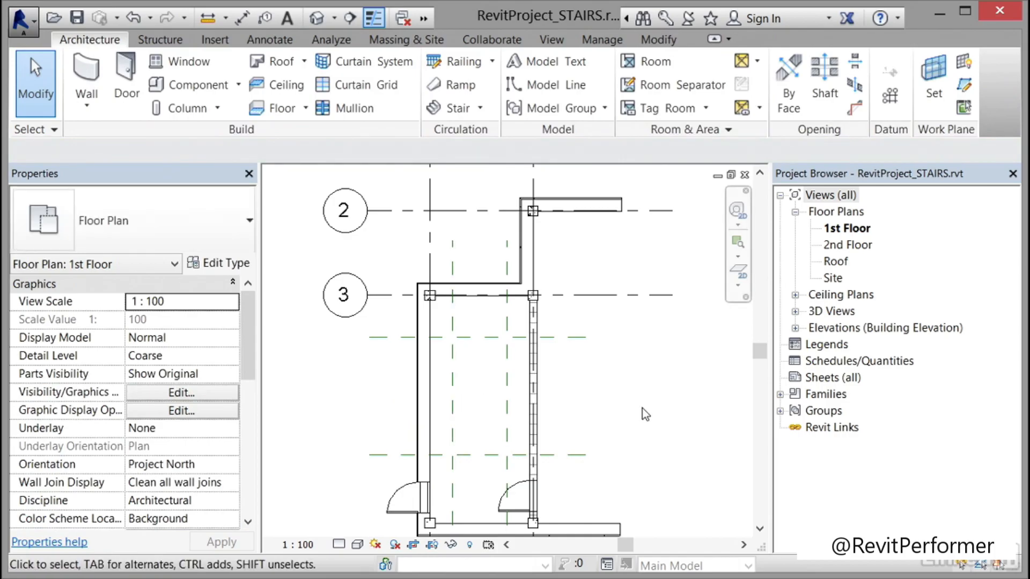
{"action": "left_click", "coordinate": [457, 389]}
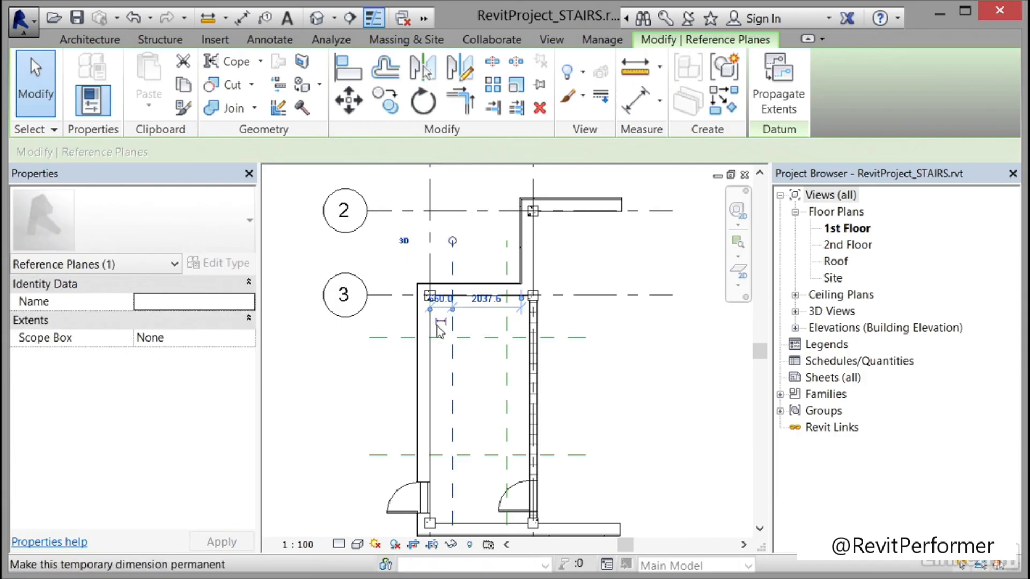
{"action": "key", "text": "Escape"}
{"action": "left_click", "coordinate": [517, 379]}
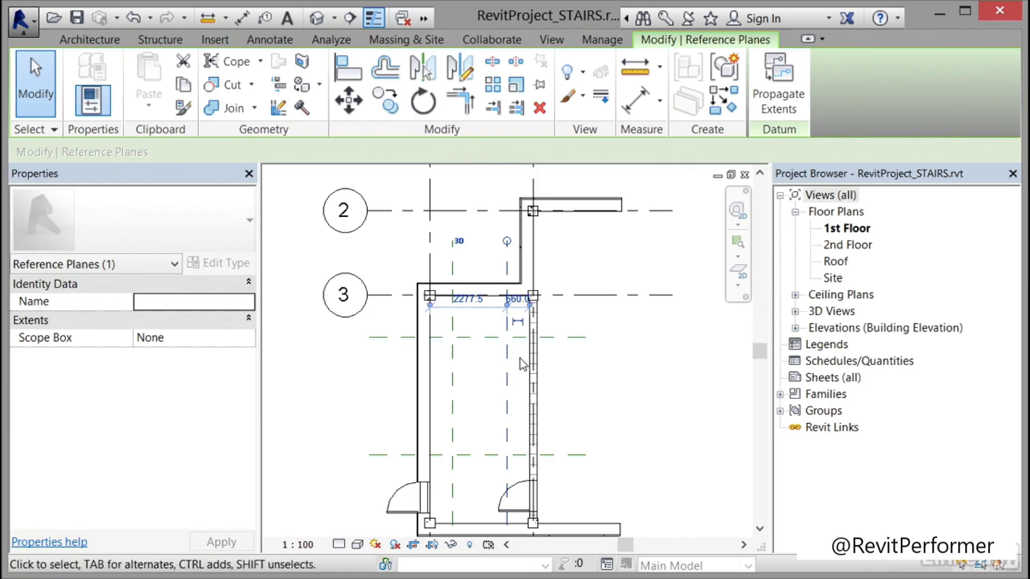
{"action": "key", "text": "Escape"}
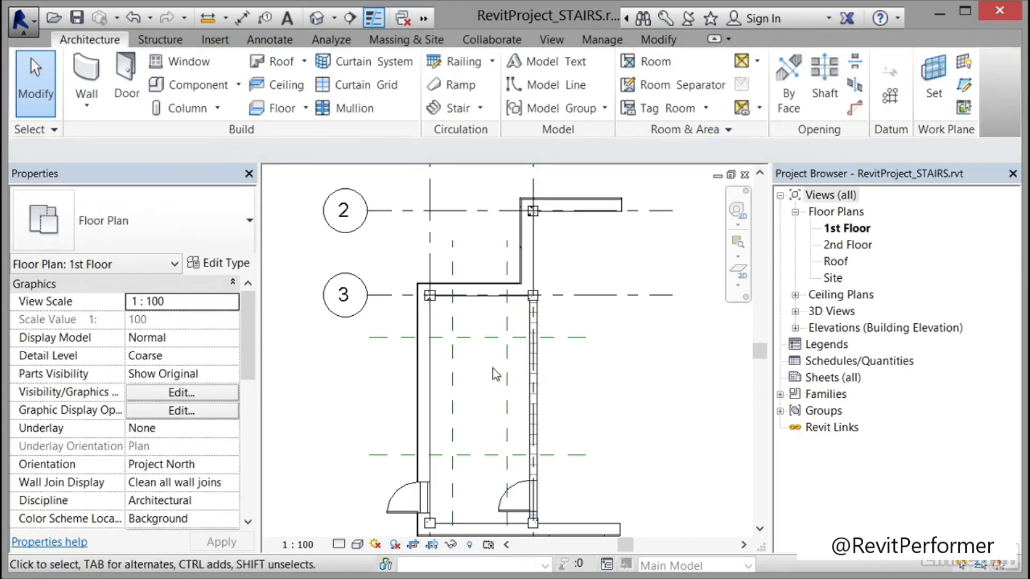
{"action": "left_click", "coordinate": [484, 339]}
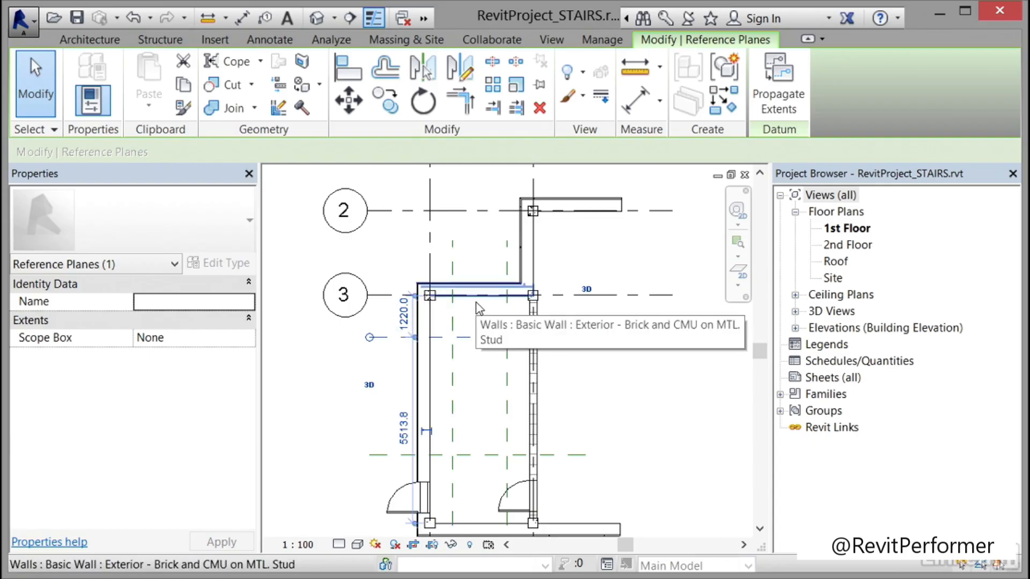
{"action": "key", "text": "Escape"}
{"action": "left_click", "coordinate": [479, 341]}
{"action": "key", "text": "Escape"}
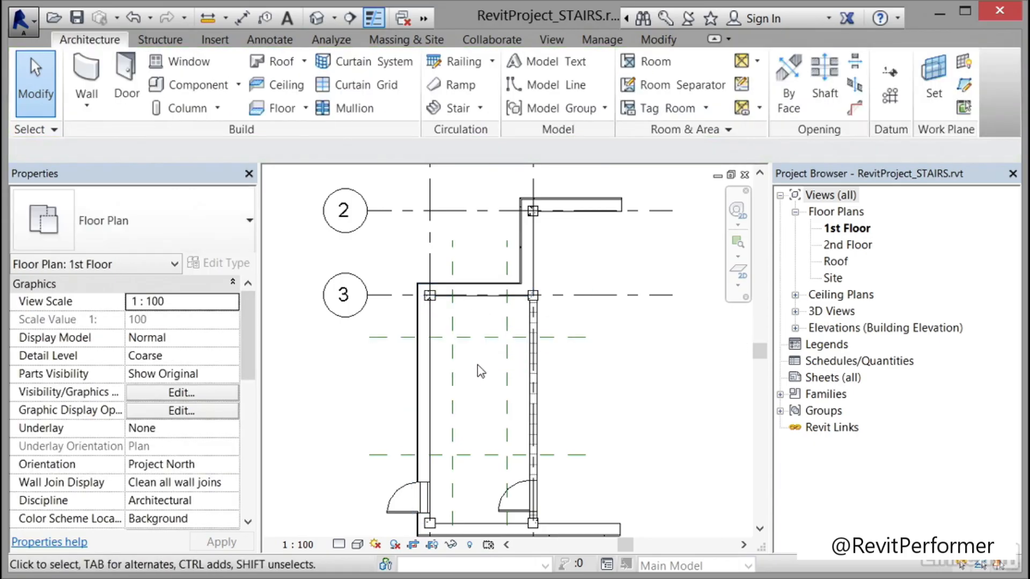
{"action": "left_click", "coordinate": [481, 455]}
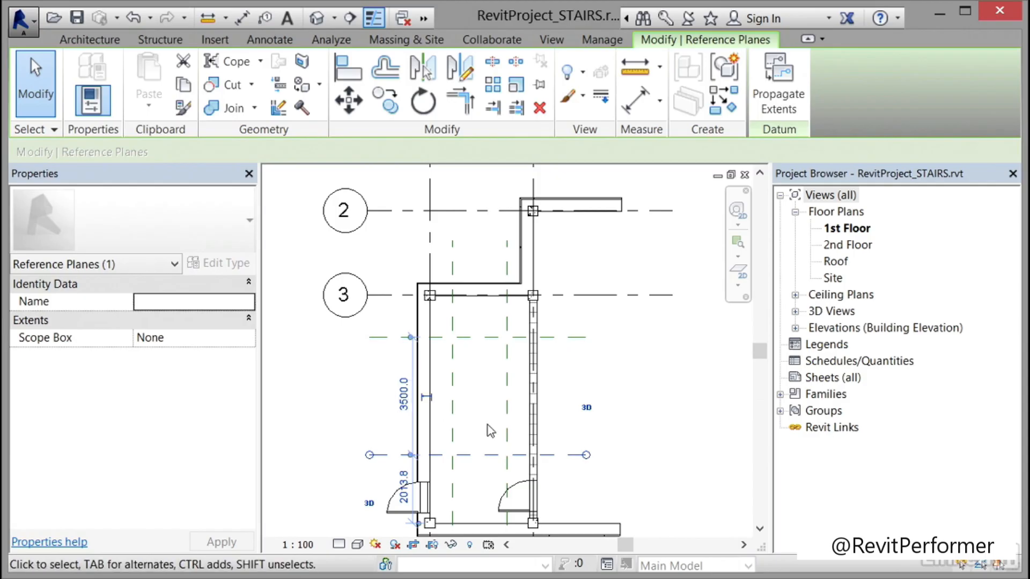
{"action": "key", "text": "Escape"}
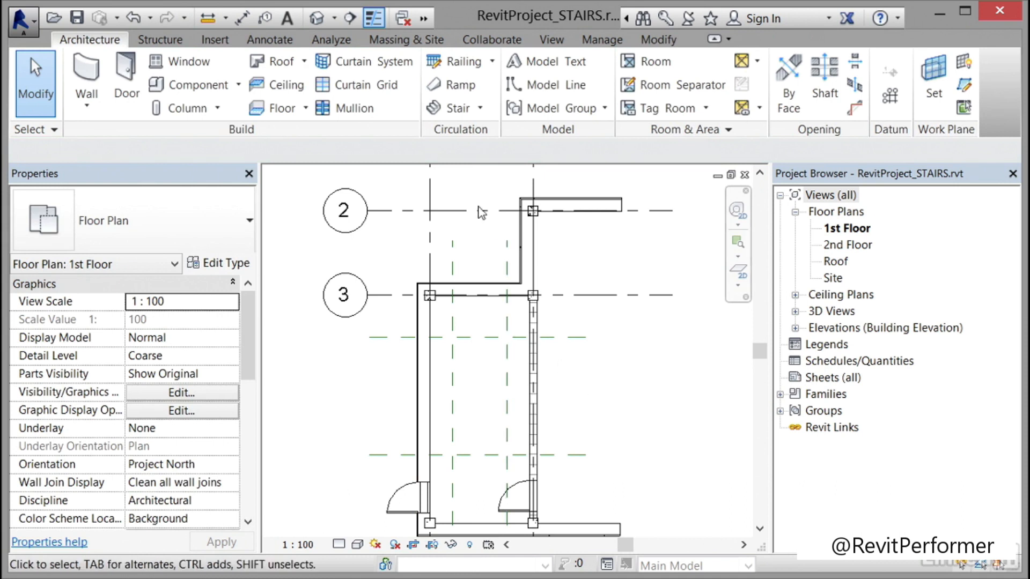
Step: Start a stair by component and place its first run along the left vertical reference plane, from the lower to the upper horizontal plane
{"action": "left_click", "coordinate": [479, 109]}
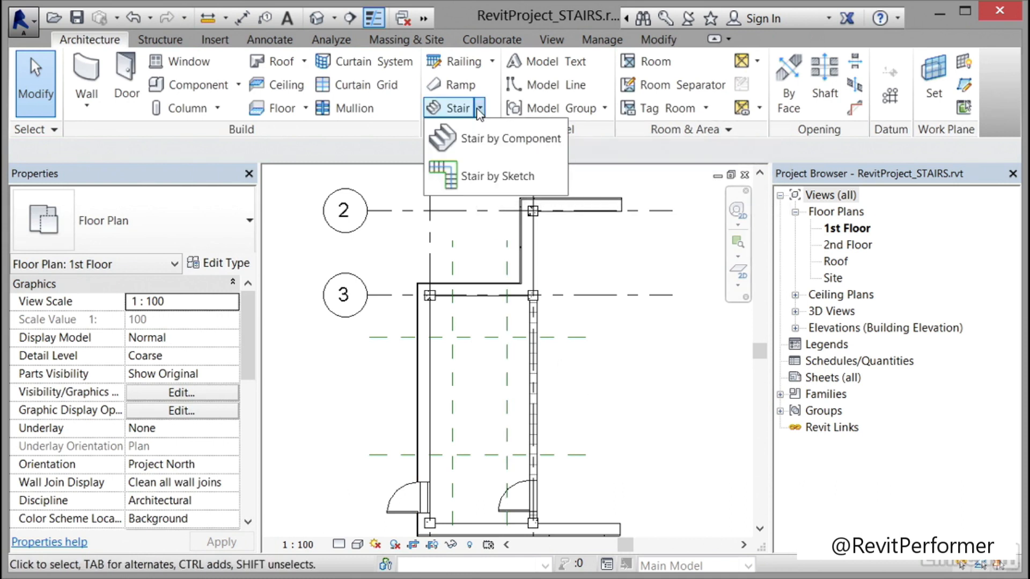
{"action": "left_click", "coordinate": [482, 140]}
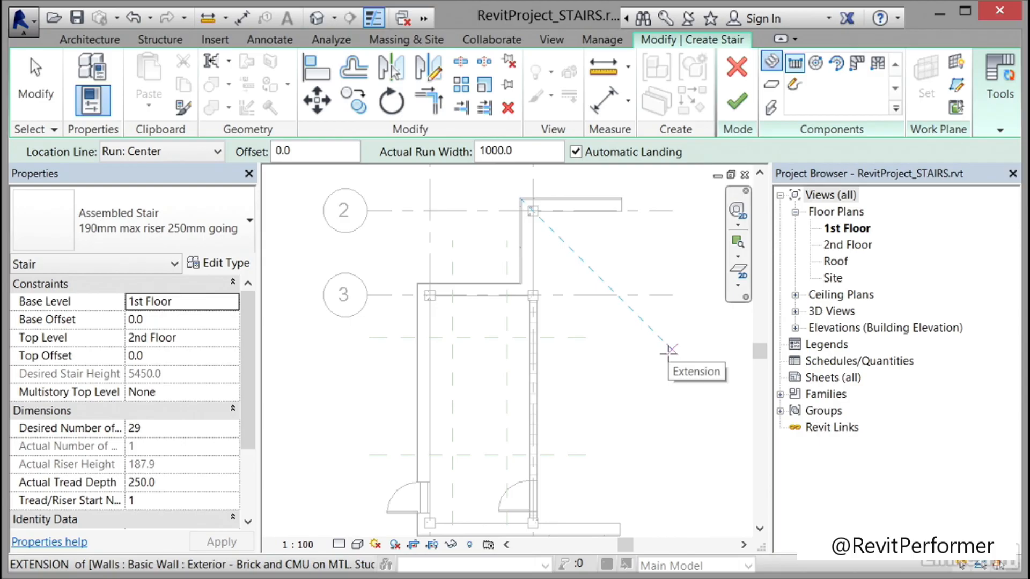
{"action": "left_click", "coordinate": [452, 455]}
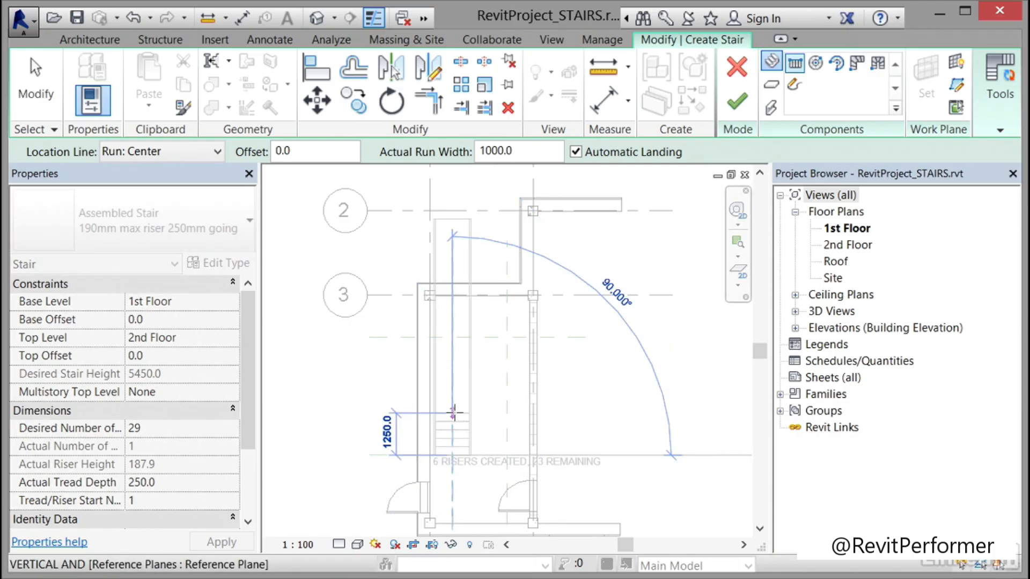
{"action": "left_click", "coordinate": [452, 337]}
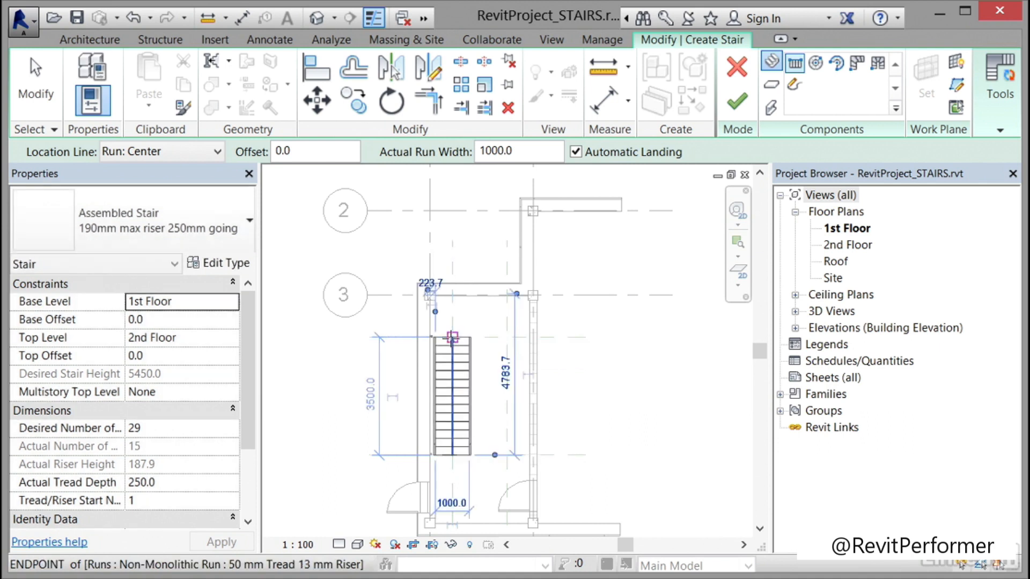
Step: Place the second run along the right vertical reference plane, from the upper to the lower horizontal plane, and finish the stair
{"action": "left_click", "coordinate": [507, 337]}
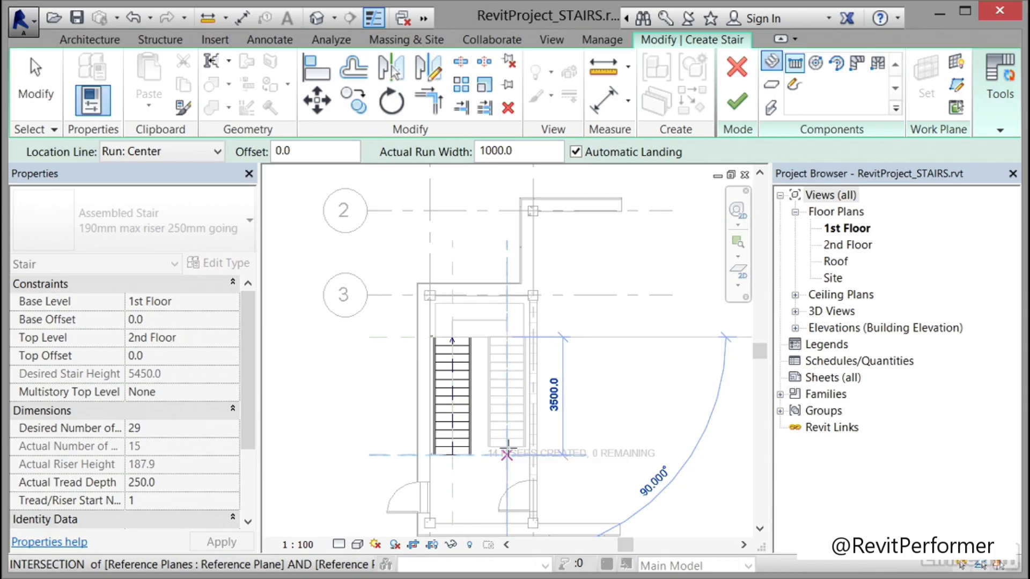
{"action": "left_click", "coordinate": [507, 454]}
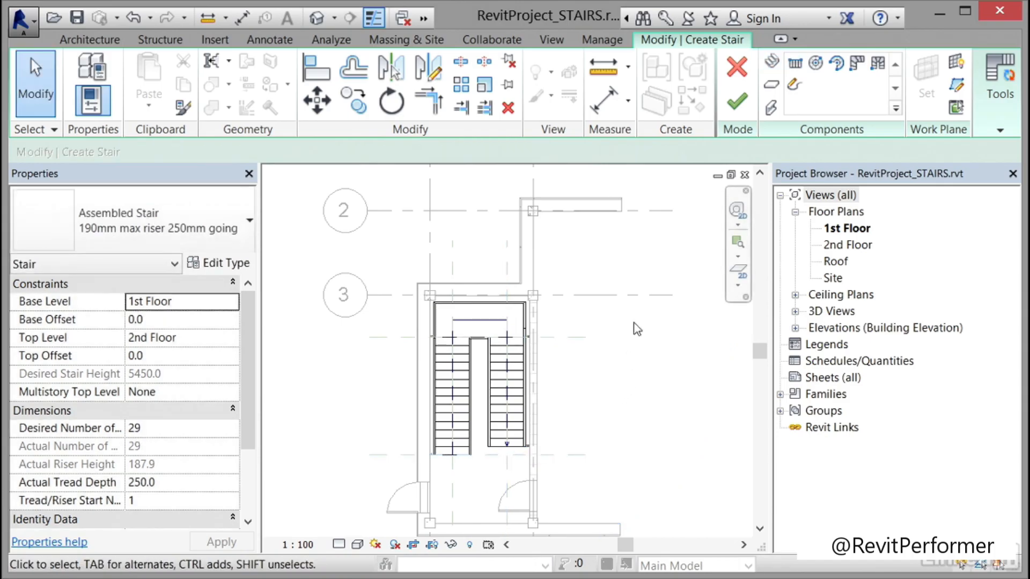
{"action": "left_click", "coordinate": [736, 102]}
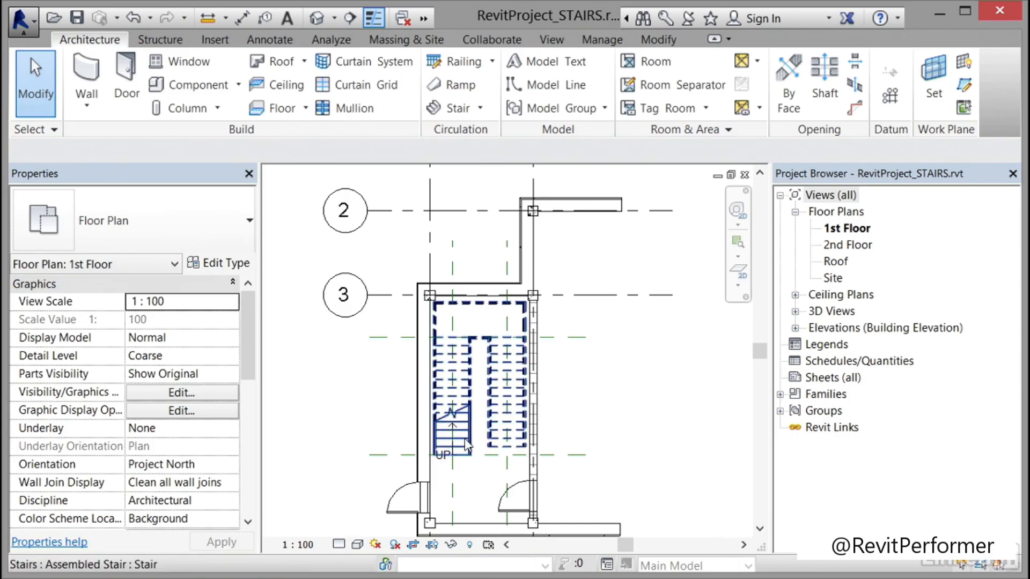
Step: Examine the finished stair's lower run, cut line and railings in the floor plan
{"action": "scroll", "coordinate": [466, 441], "scroll_direction": "up", "scroll_amount": 5}
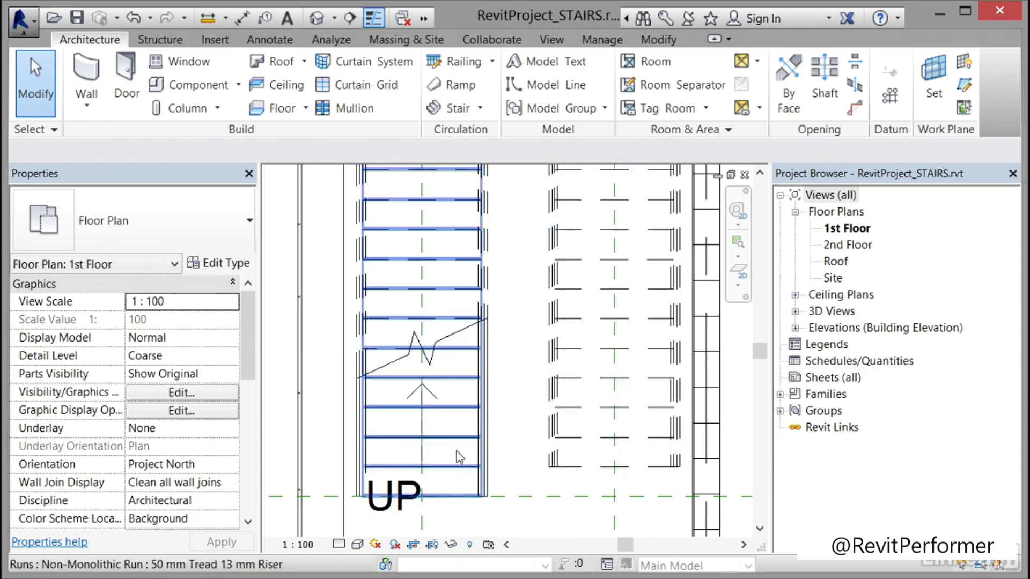
{"action": "left_click", "coordinate": [456, 439]}
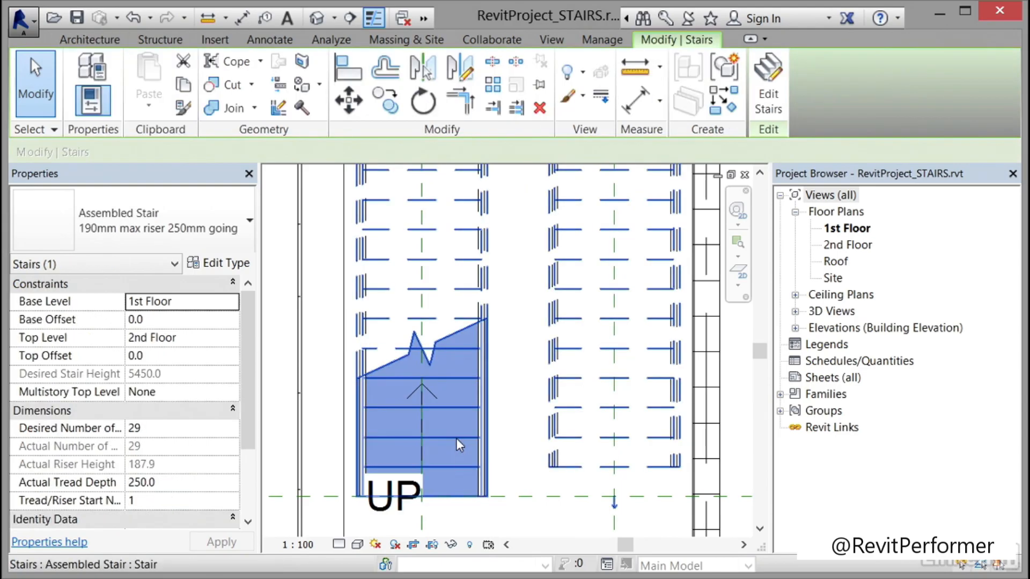
{"action": "left_click", "coordinate": [516, 420]}
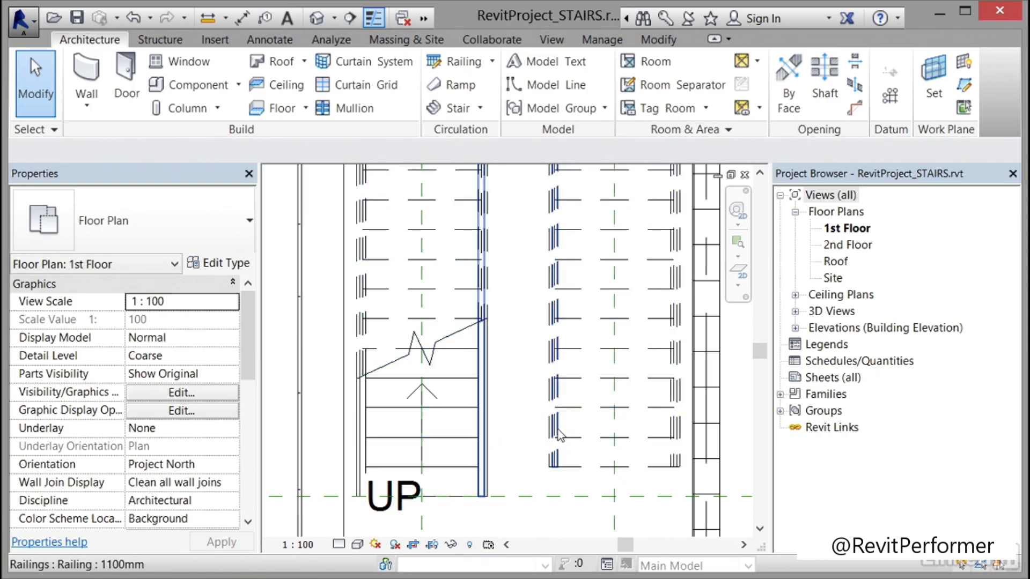
{"action": "scroll", "coordinate": [494, 405], "scroll_direction": "down", "scroll_amount": 3}
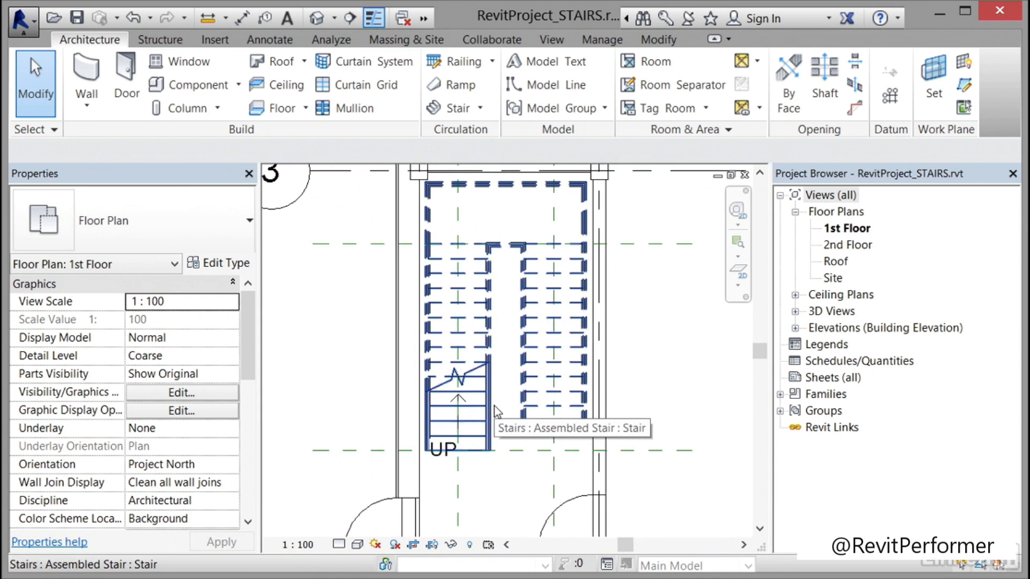
{"action": "middle_click_drag", "start_coordinate": [658, 378], "coordinate": [631, 373]}
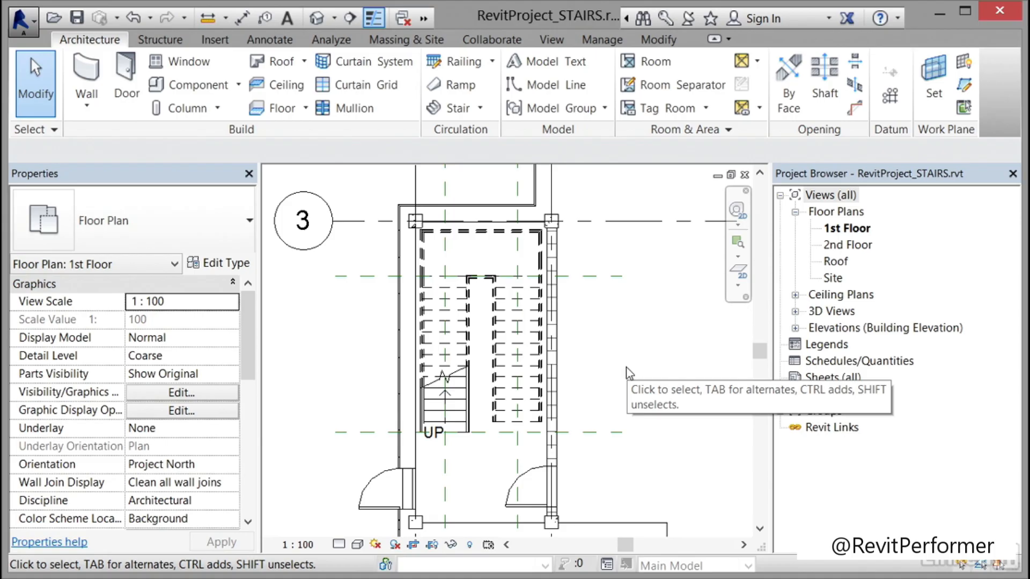
Step: Review the stair's type properties and its calculation rules in the Stair Calculator without changing them
{"action": "left_click", "coordinate": [459, 419]}
{"action": "left_click", "coordinate": [225, 268]}
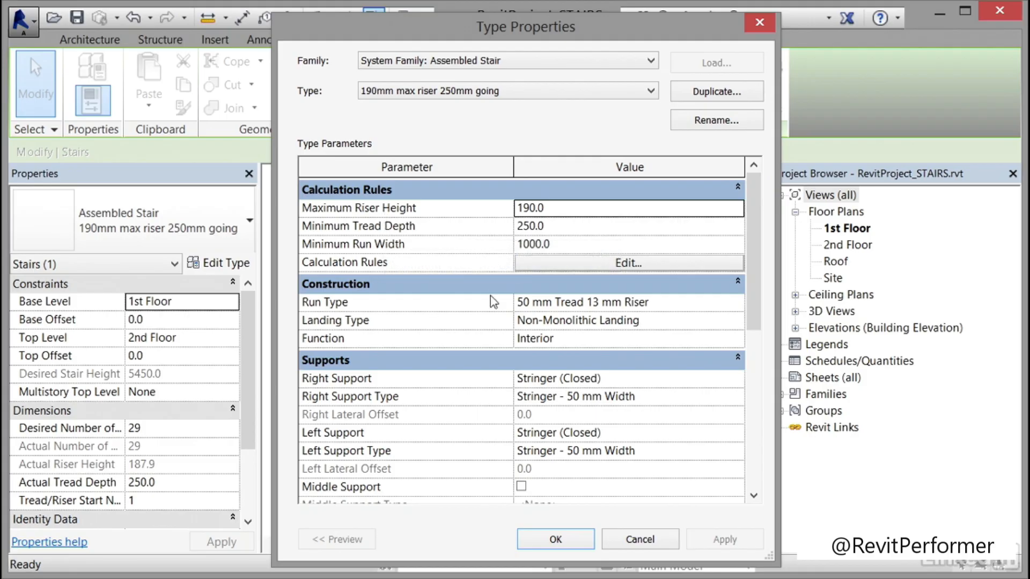
{"action": "left_click", "coordinate": [579, 262]}
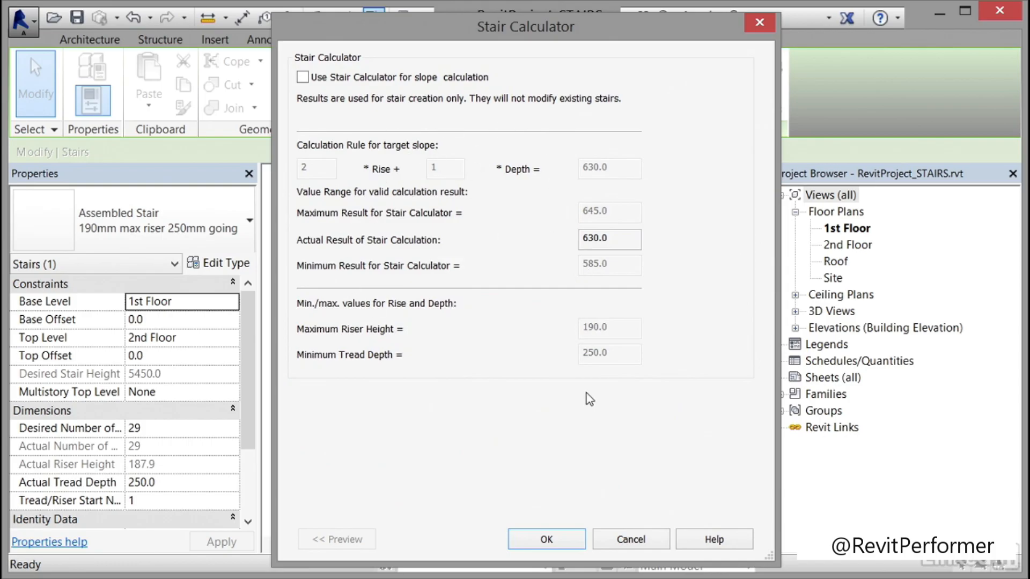
{"action": "left_click", "coordinate": [631, 538]}
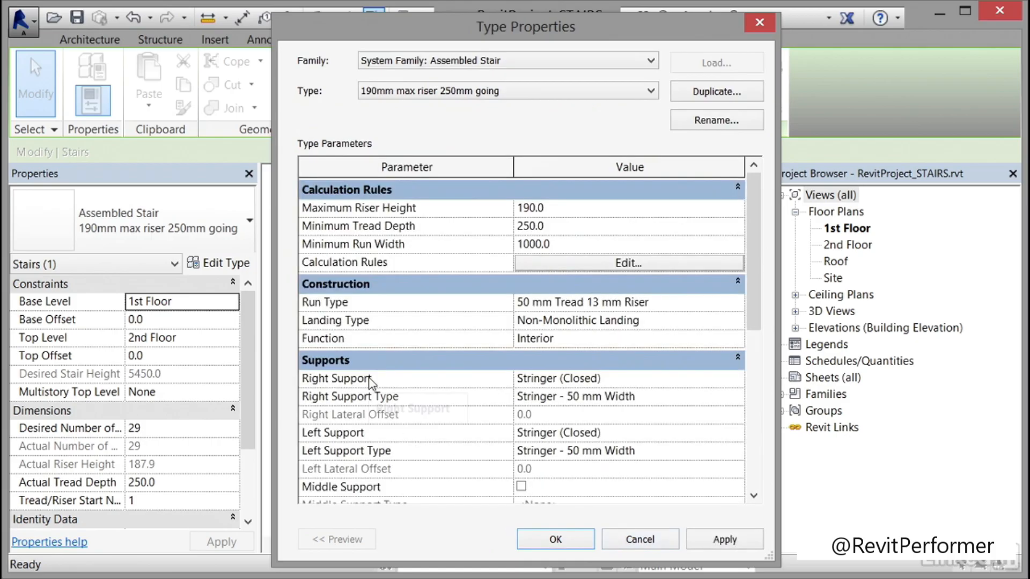
Step: Review the Single Zigzag cut mark type's properties, then close the stair's type properties without changes and deselect the stair
{"action": "left_click_drag", "start_coordinate": [754, 253], "coordinate": [777, 405]}
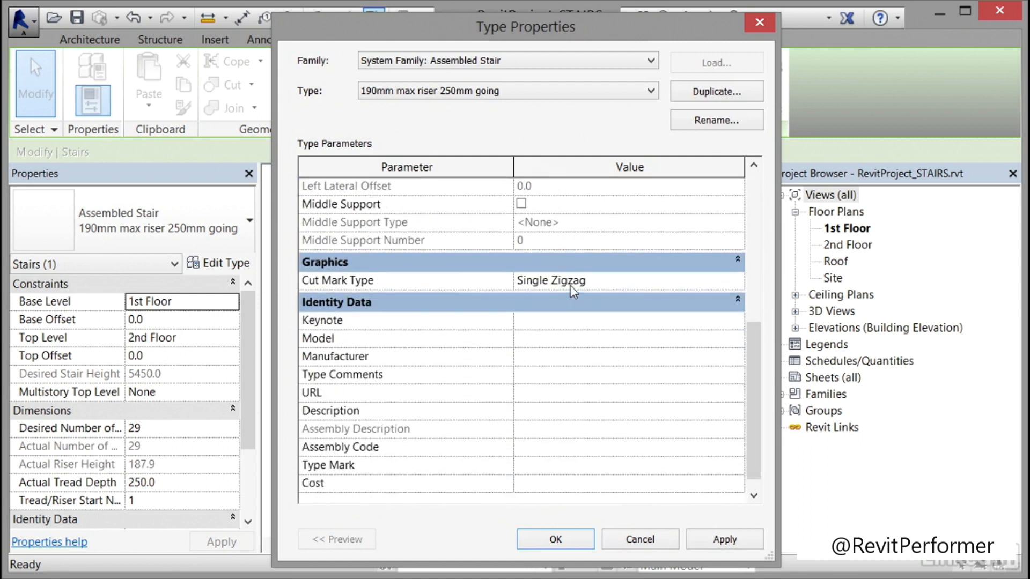
{"action": "left_click", "coordinate": [589, 280]}
{"action": "left_click", "coordinate": [738, 278]}
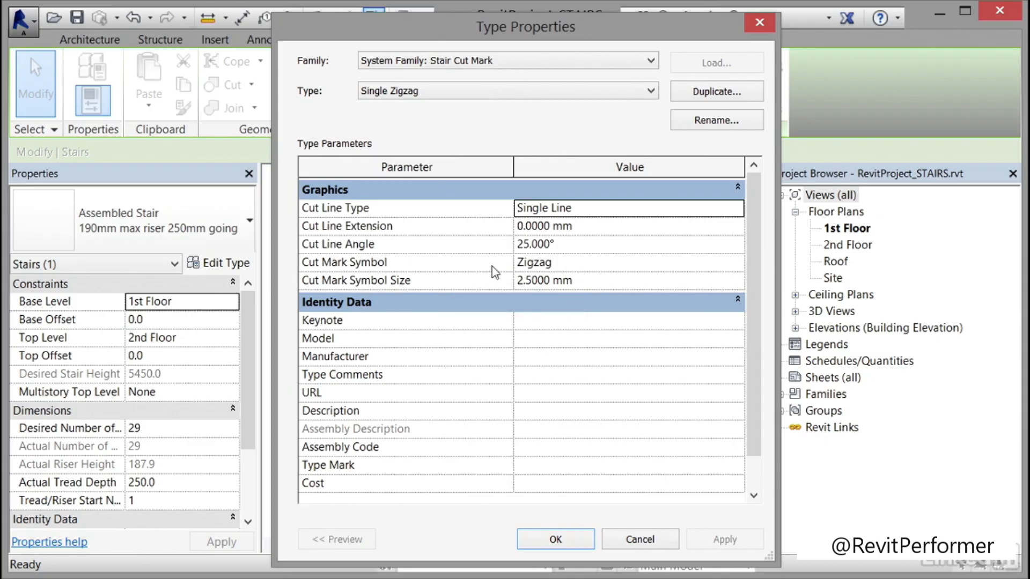
{"action": "left_click", "coordinate": [640, 539]}
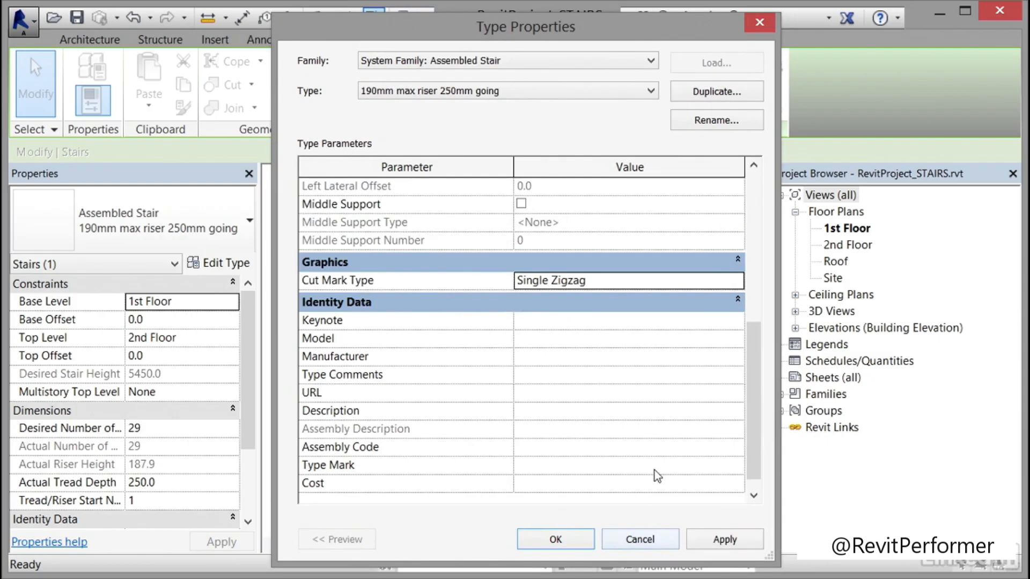
{"action": "left_click", "coordinate": [649, 540]}
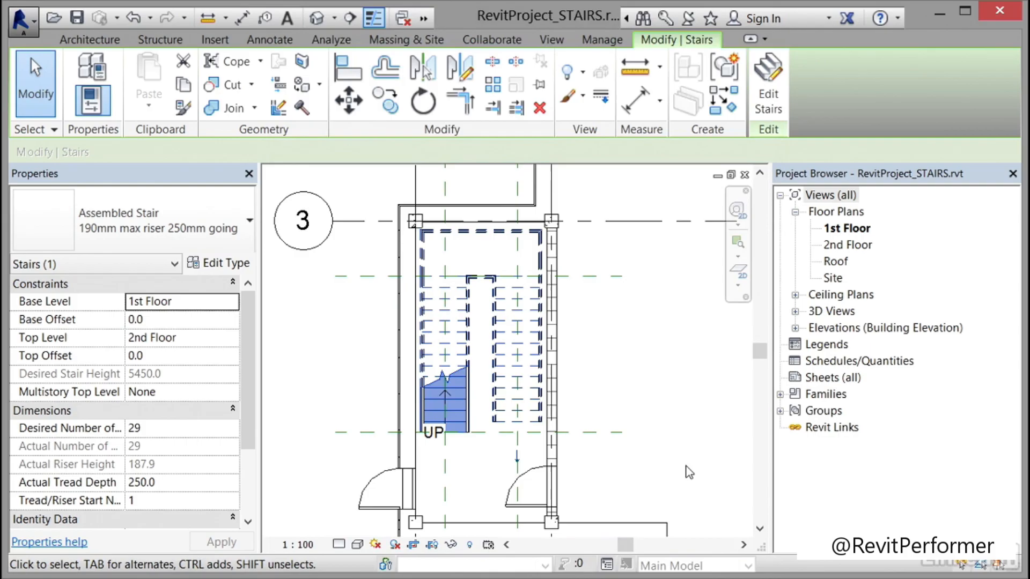
{"action": "left_click", "coordinate": [679, 404]}
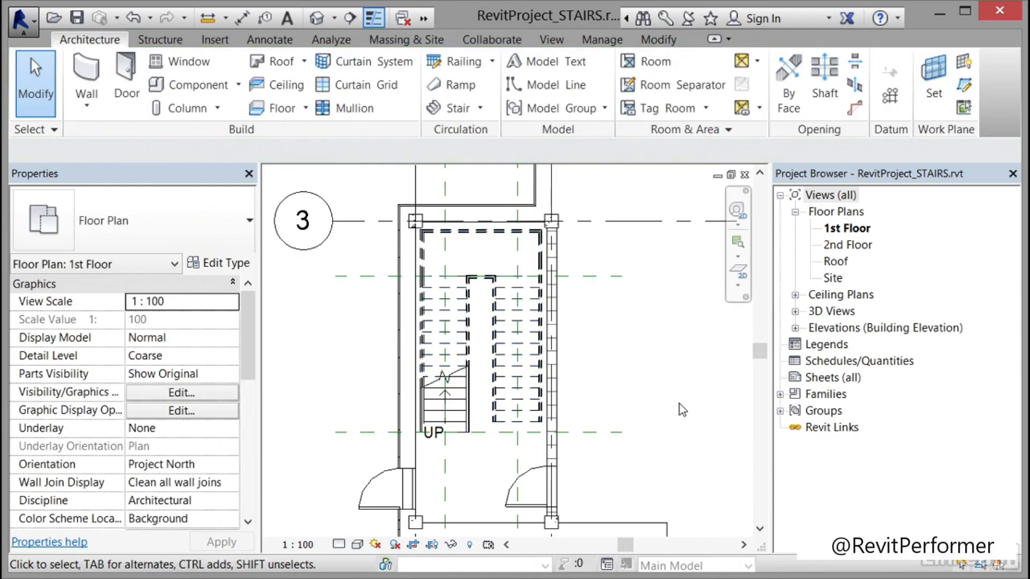
Step: Open the default 3D view and set its visual style to Wireframe to inspect the stair inside the building
{"action": "left_click", "coordinate": [795, 312]}
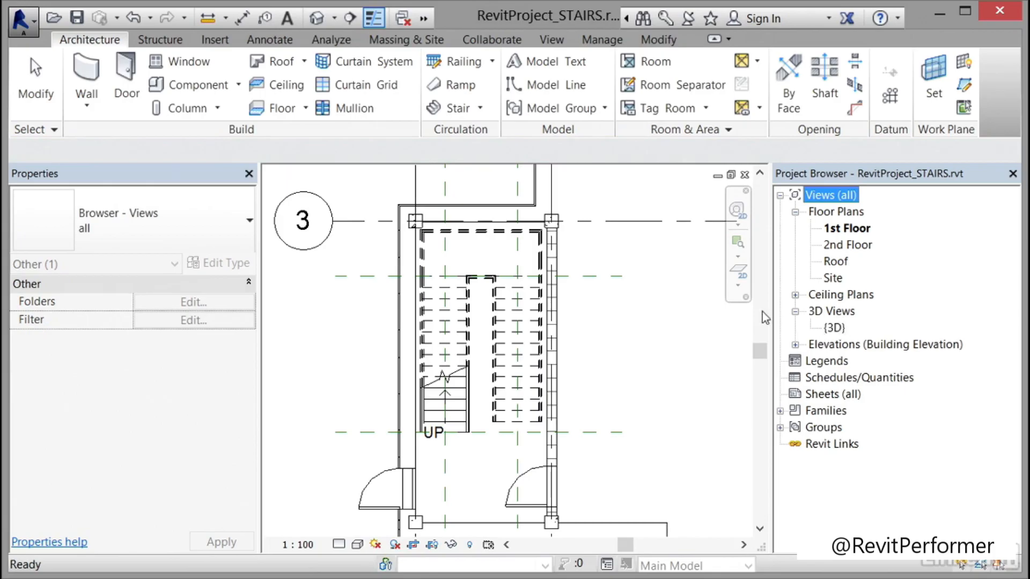
{"action": "left_click", "coordinate": [317, 18]}
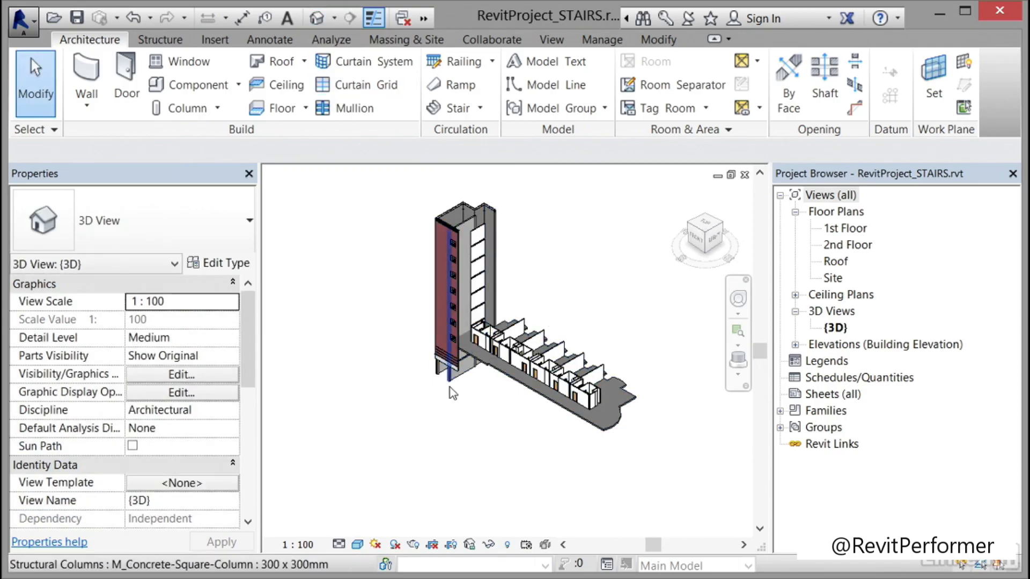
{"action": "left_click", "coordinate": [358, 545]}
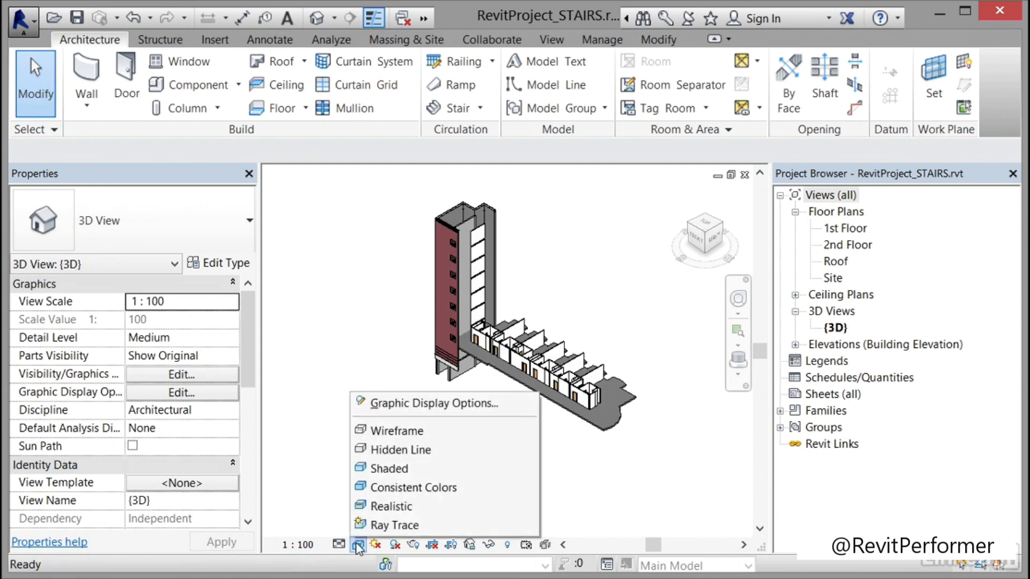
{"action": "left_click", "coordinate": [391, 431]}
{"action": "scroll", "coordinate": [440, 332], "scroll_direction": "up", "scroll_amount": 5}
{"action": "scroll", "coordinate": [437, 375], "scroll_direction": "up", "scroll_amount": 4}
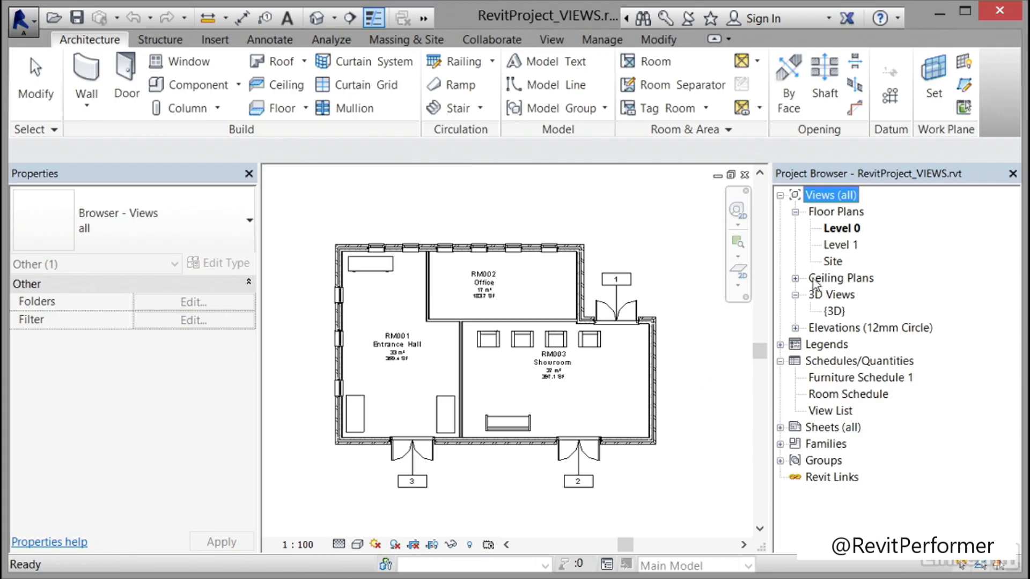
Step: Rename the Level 0 floor plan as 00-GND, including the corresponding level and views, and expand the ceiling plans
{"action": "left_click", "coordinate": [842, 231]}
{"action": "right_click", "coordinate": [841, 230]}
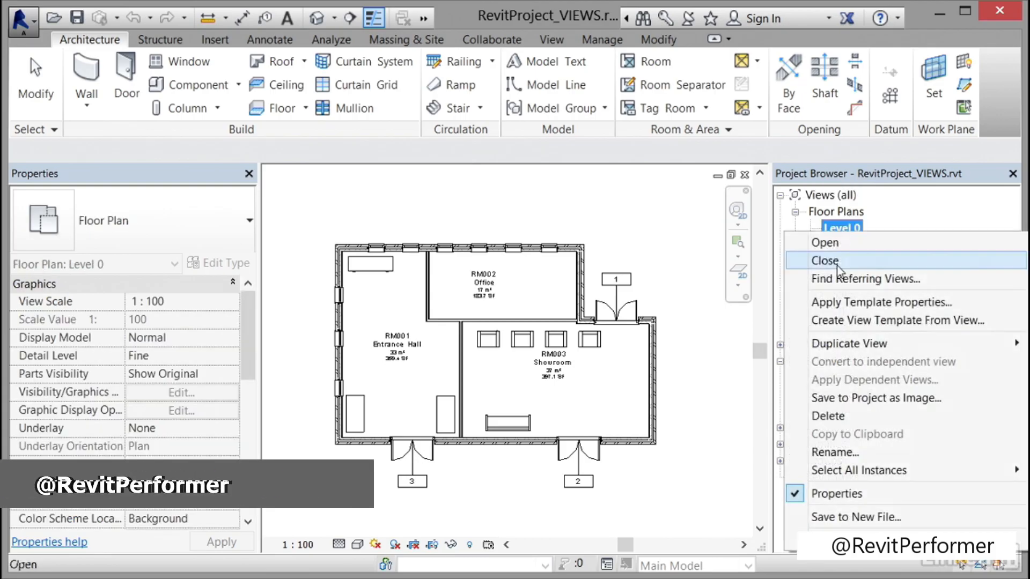
{"action": "left_click", "coordinate": [826, 451]}
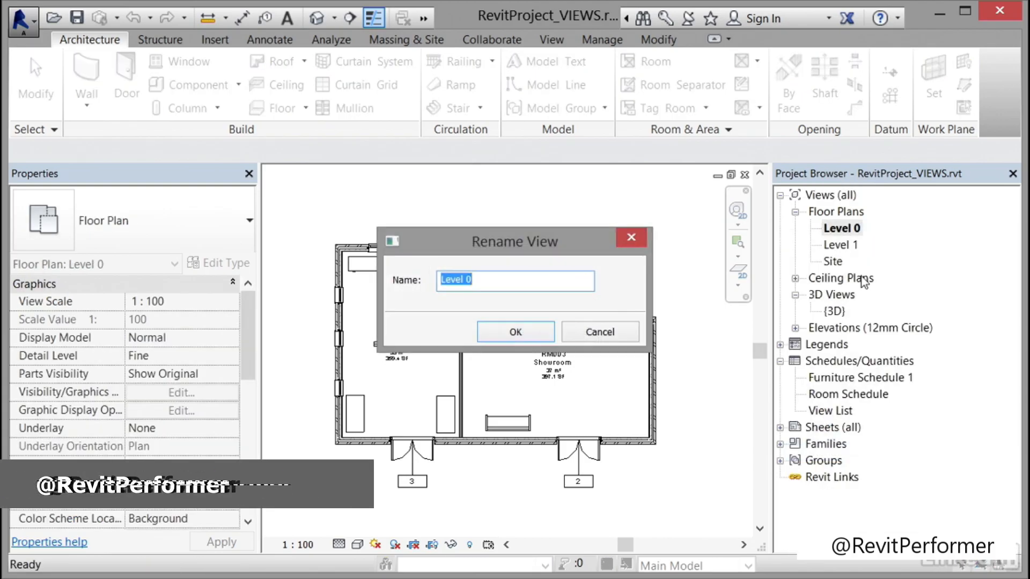
{"action": "type", "text": "00-GND"}
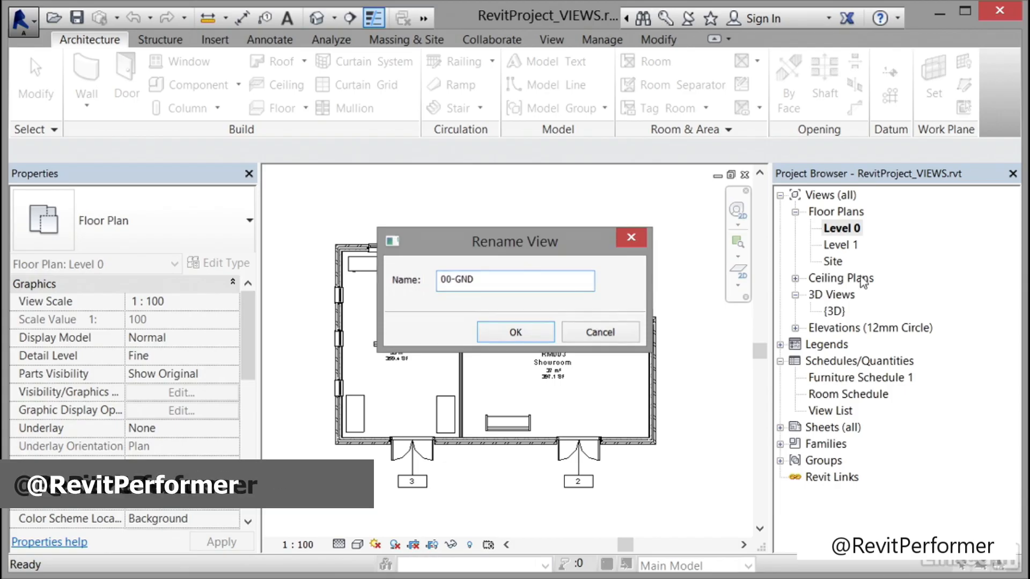
{"action": "key", "text": "Return"}
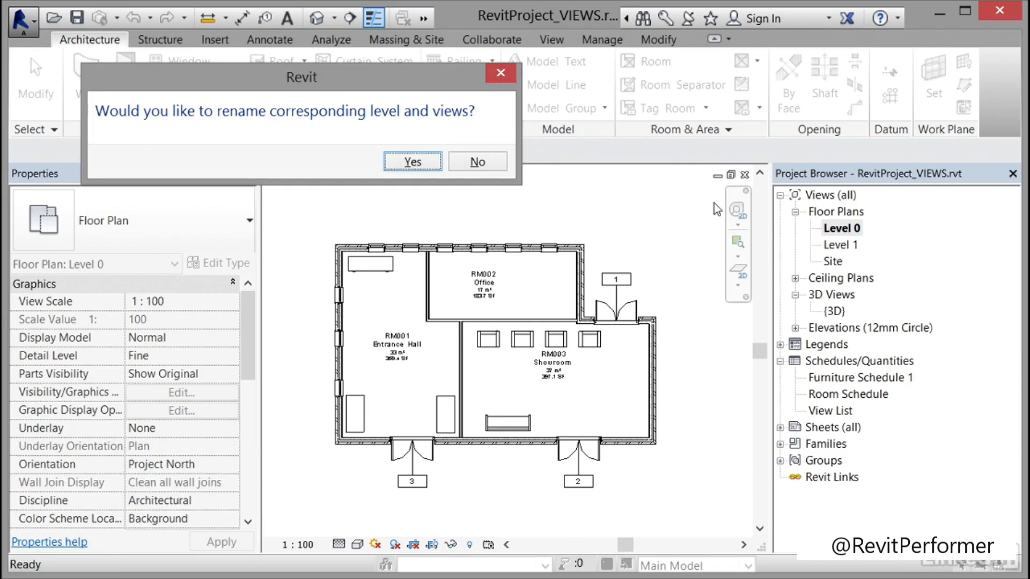
{"action": "left_click", "coordinate": [410, 166]}
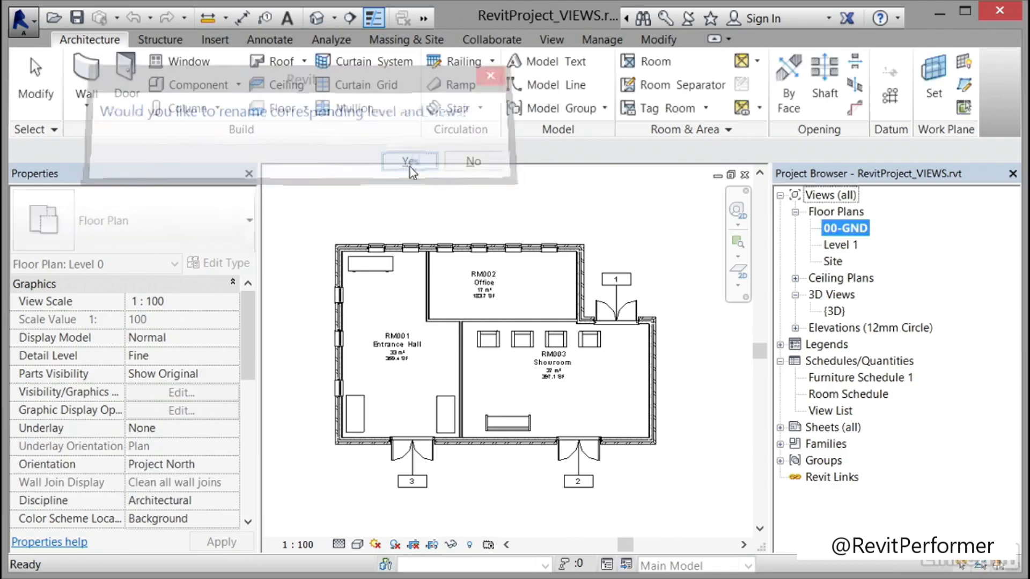
{"action": "left_click", "coordinate": [795, 277]}
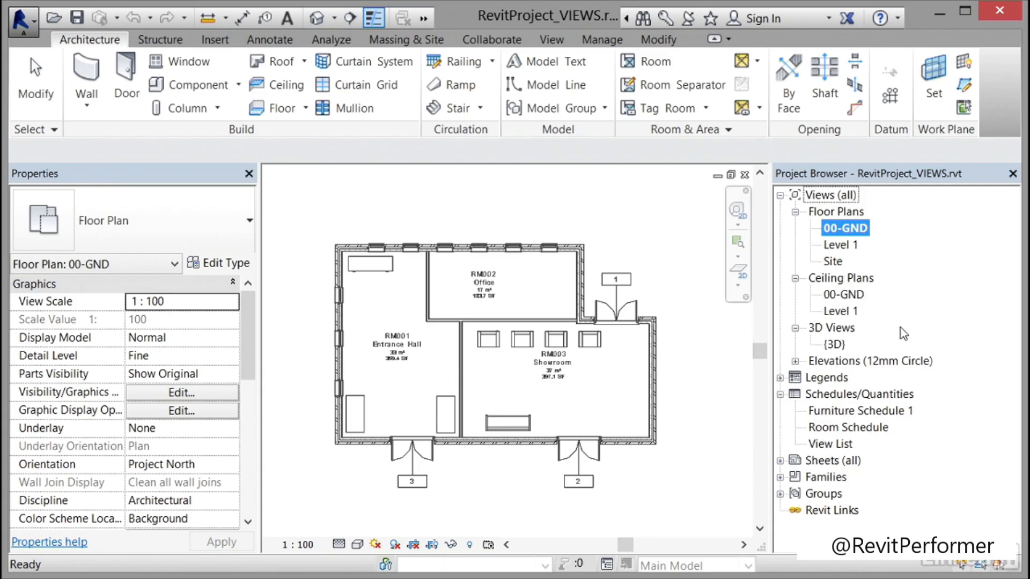
Step: Rename the Level 1 floor plan as 01-ROOF, including the corresponding level and views
{"action": "left_click", "coordinate": [842, 245]}
{"action": "right_click", "coordinate": [845, 246]}
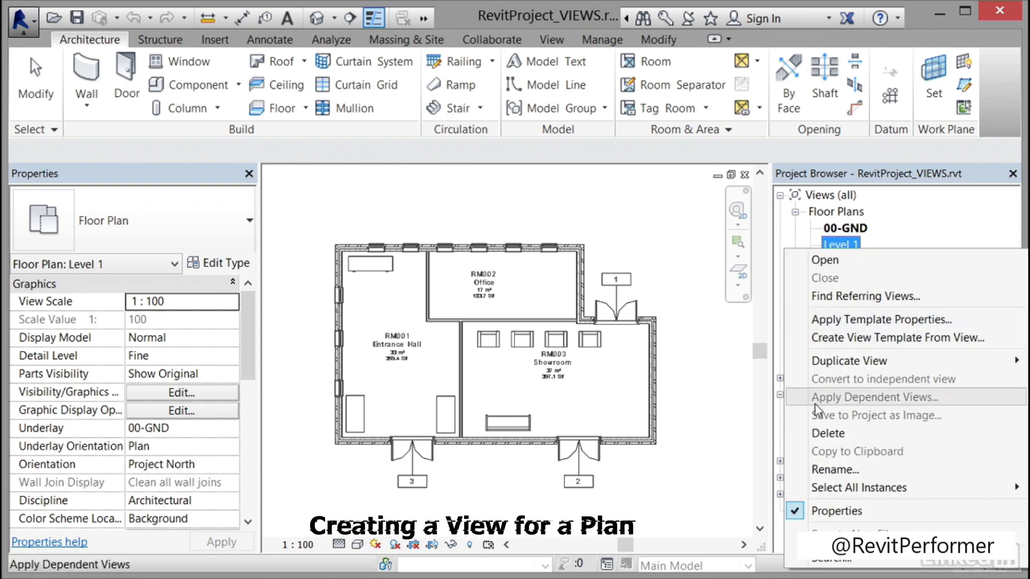
{"action": "left_click", "coordinate": [826, 469]}
{"action": "type", "text": "01-ROOF"}
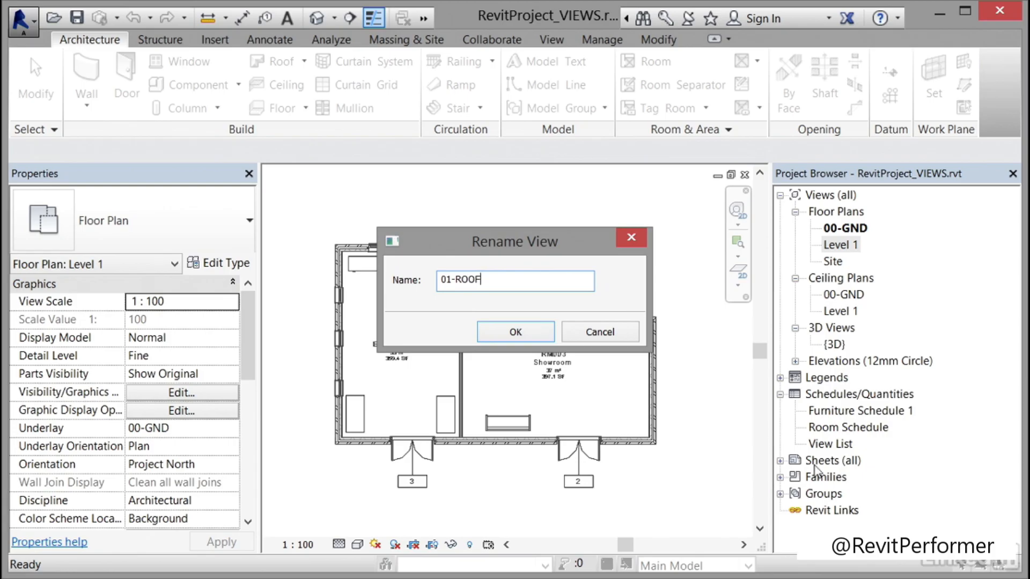
{"action": "left_click", "coordinate": [512, 331]}
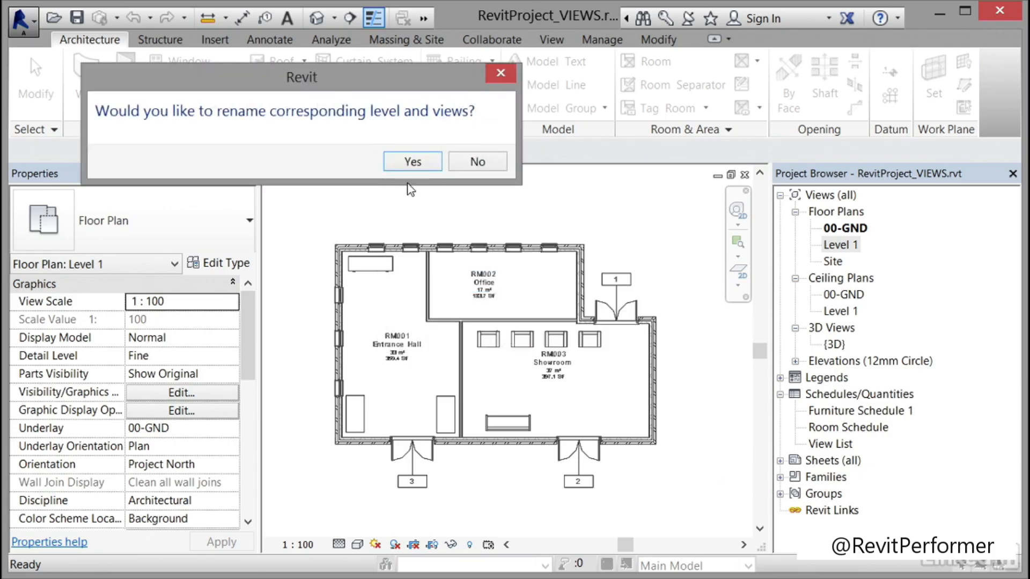
{"action": "left_click", "coordinate": [412, 161]}
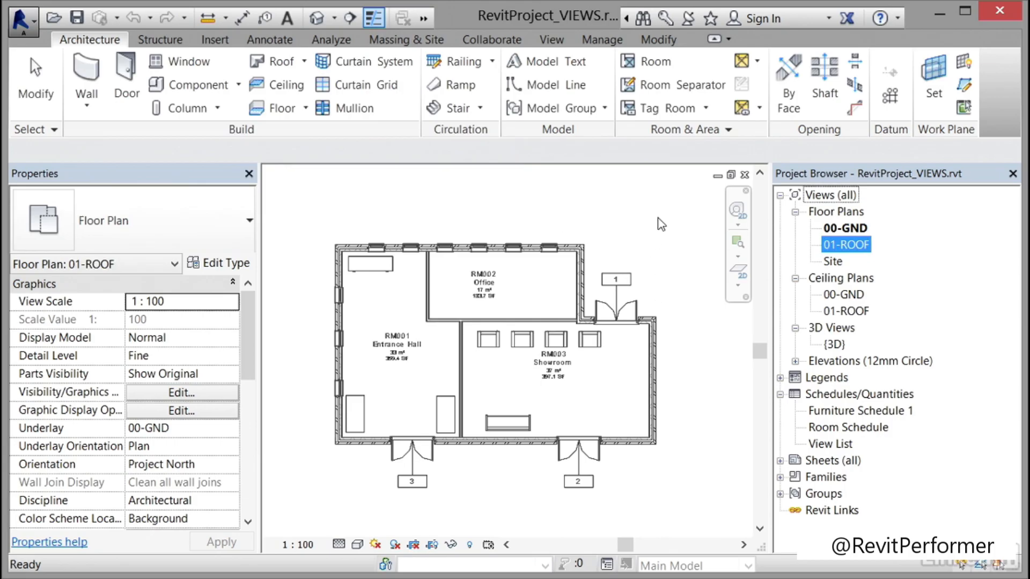
Step: Duplicate the 00-GND floor plan with detailing
{"action": "right_click", "coordinate": [847, 230]}
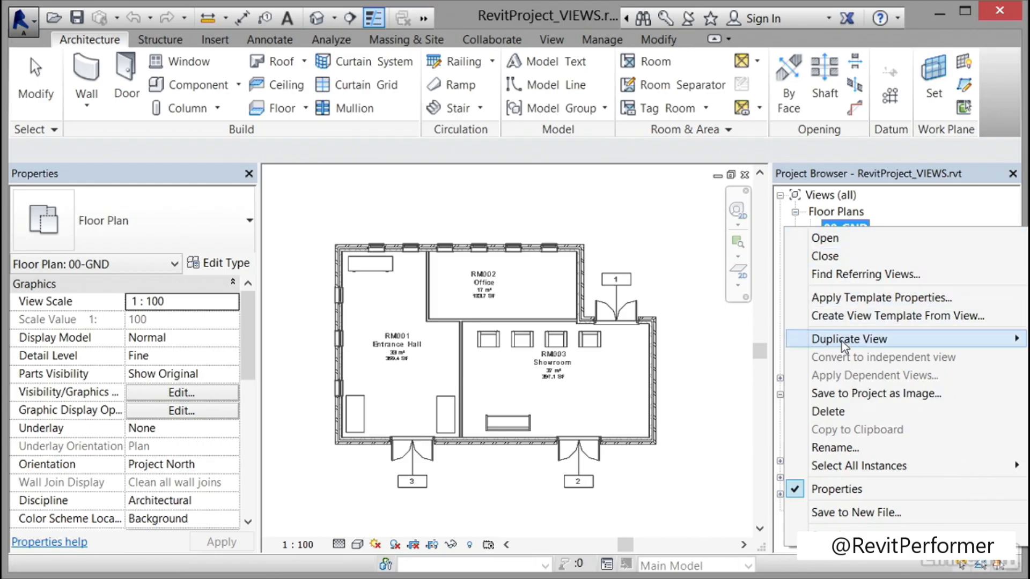
{"action": "mouse_move", "coordinate": [843, 343]}
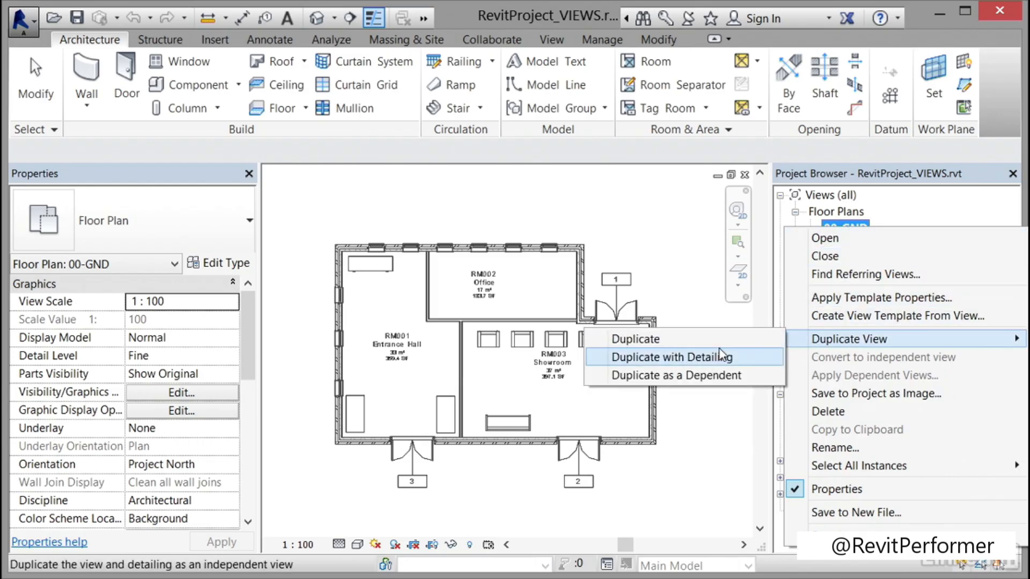
{"action": "key", "text": "Up"}
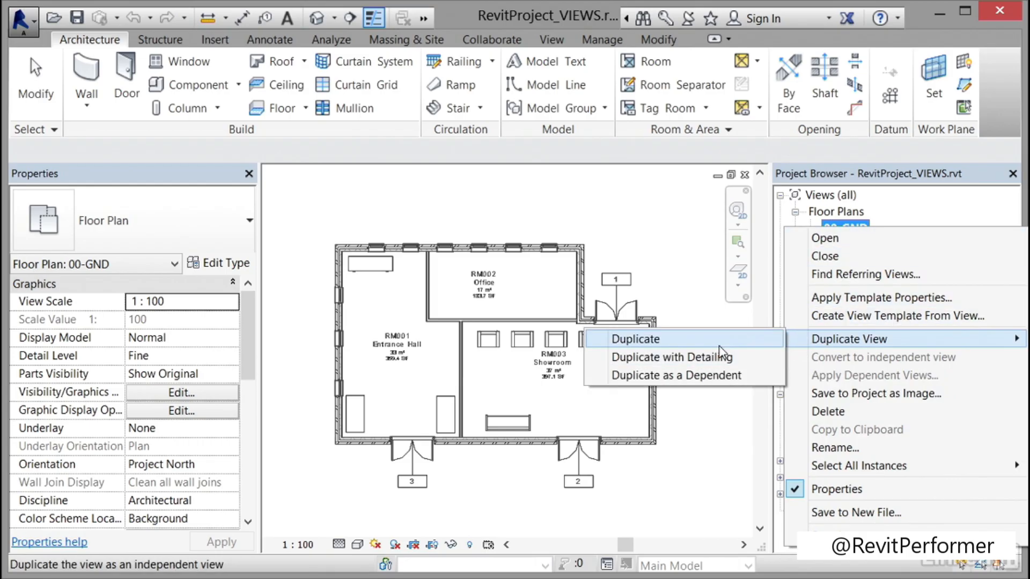
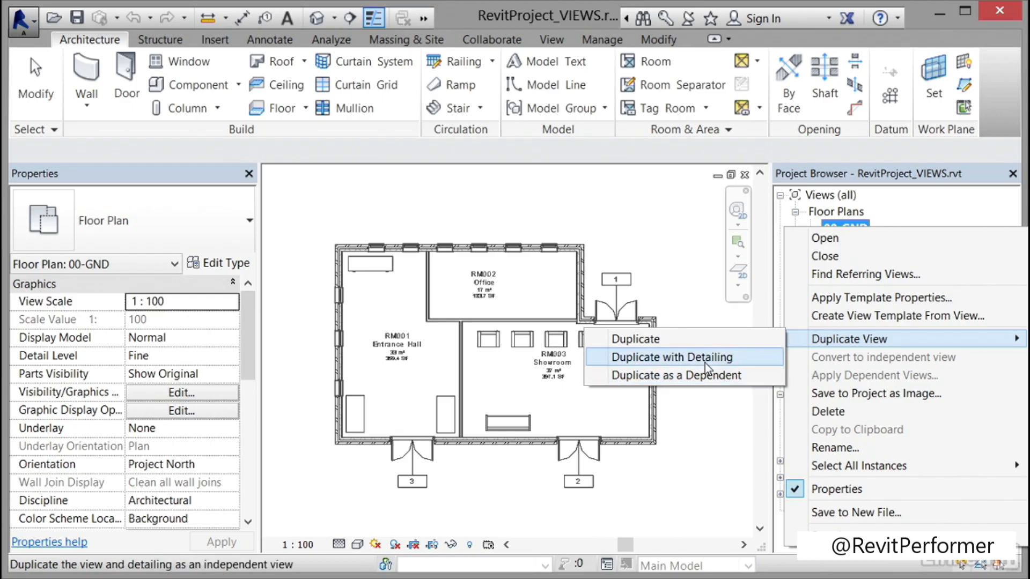
{"action": "left_click", "coordinate": [705, 362]}
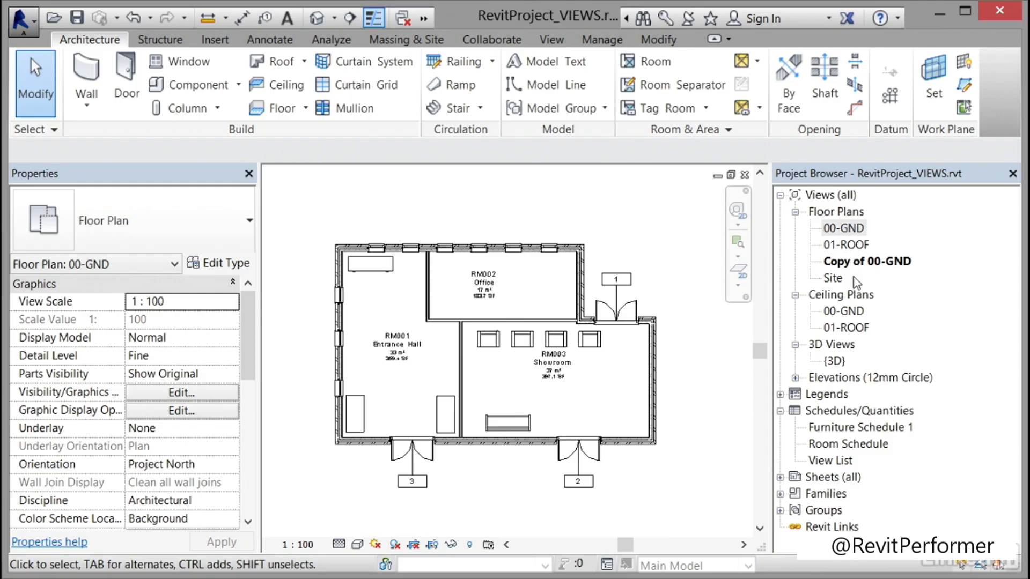
Step: Rename the duplicated ground floor plan as 00-GND-DIM
{"action": "left_click", "coordinate": [854, 263]}
{"action": "right_click", "coordinate": [854, 263]}
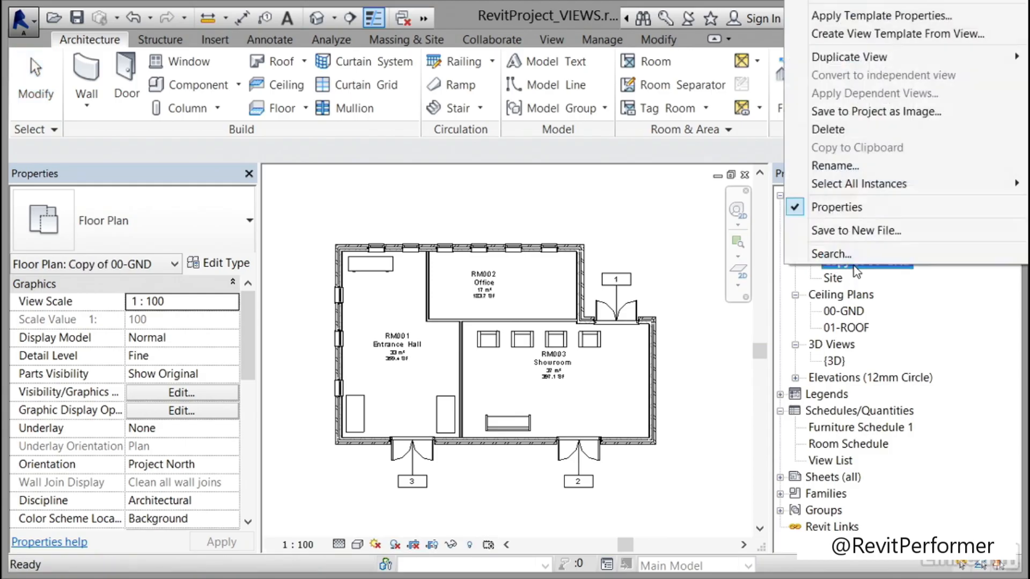
{"action": "left_click", "coordinate": [845, 165]}
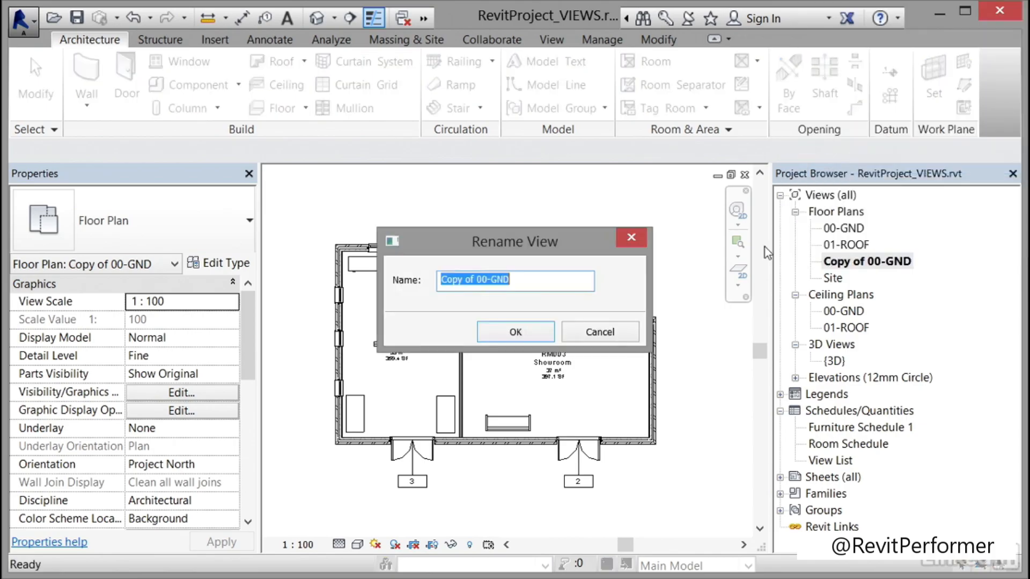
{"action": "left_click", "coordinate": [478, 286]}
{"action": "key", "text": "BackSpace"}
{"action": "key", "text": "BackSpace"}
{"action": "key", "text": "BackSpace"}
{"action": "key", "text": "BackSpace"}
{"action": "key", "text": "BackSpace"}
{"action": "key", "text": "BackSpace"}
{"action": "key", "text": "BackSpace"}
{"action": "key", "text": "BackSpace"}
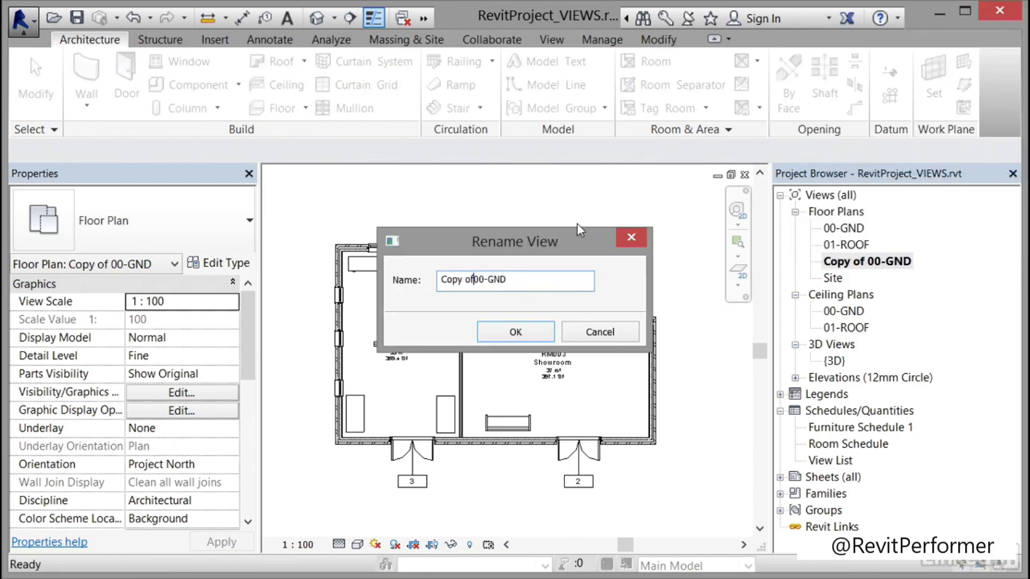
{"action": "left_click", "coordinate": [506, 279]}
{"action": "type", "text": "-Dimension PLan"}
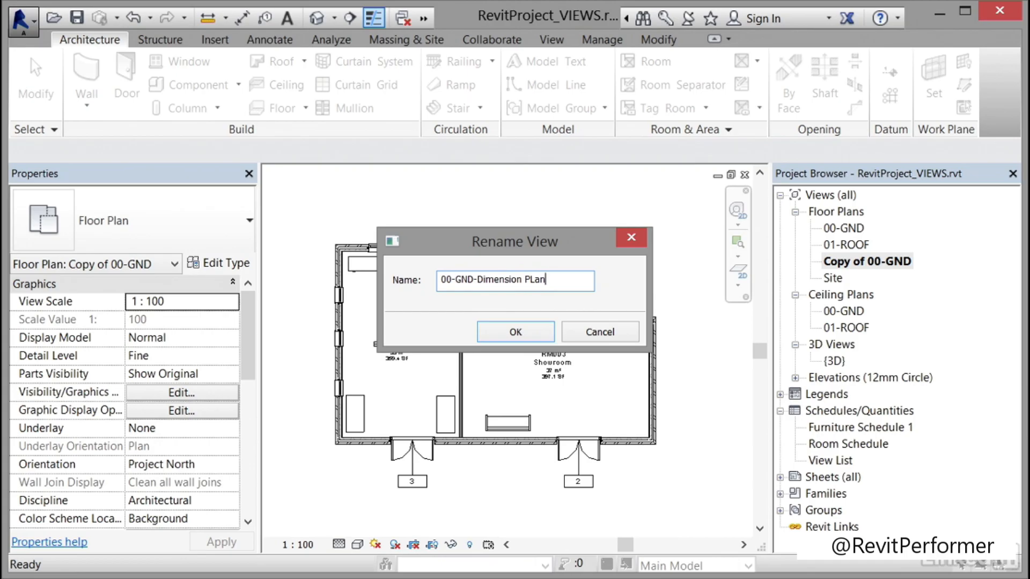
{"action": "key", "text": "BackSpace"}
{"action": "key", "text": "BackSpace"}
{"action": "key", "text": "BackSpace"}
{"action": "type", "text": "lan"}
{"action": "key", "text": "BackSpace"}
{"action": "key", "text": "BackSpace"}
{"action": "key", "text": "BackSpace"}
{"action": "key", "text": "BackSpace"}
{"action": "key", "text": "BackSpace"}
{"action": "key", "text": "BackSpace"}
{"action": "key", "text": "BackSpace"}
{"action": "key", "text": "BackSpace"}
{"action": "key", "text": "BackSpace"}
{"action": "key", "text": "BackSpace"}
{"action": "key", "text": "BackSpace"}
{"action": "key", "text": "BackSpace"}
{"action": "key", "text": "BackSpace"}
{"action": "type", "text": "IM"}
{"action": "key", "text": "Return"}
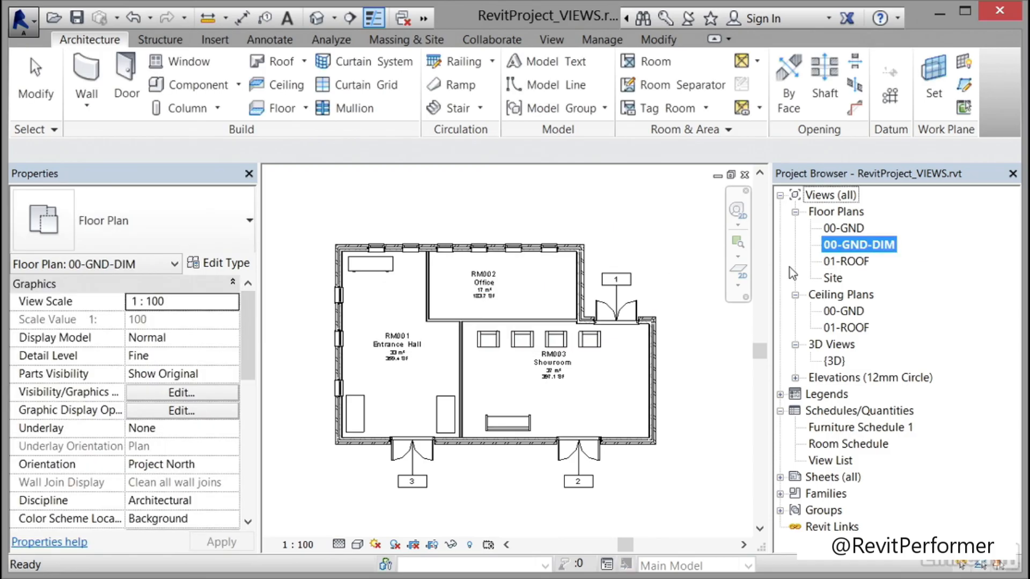
Step: Rename the original 00-GND floor plan as 00-GND-GA, including the corresponding level and views
{"action": "left_click", "coordinate": [851, 227]}
{"action": "right_click", "coordinate": [851, 228]}
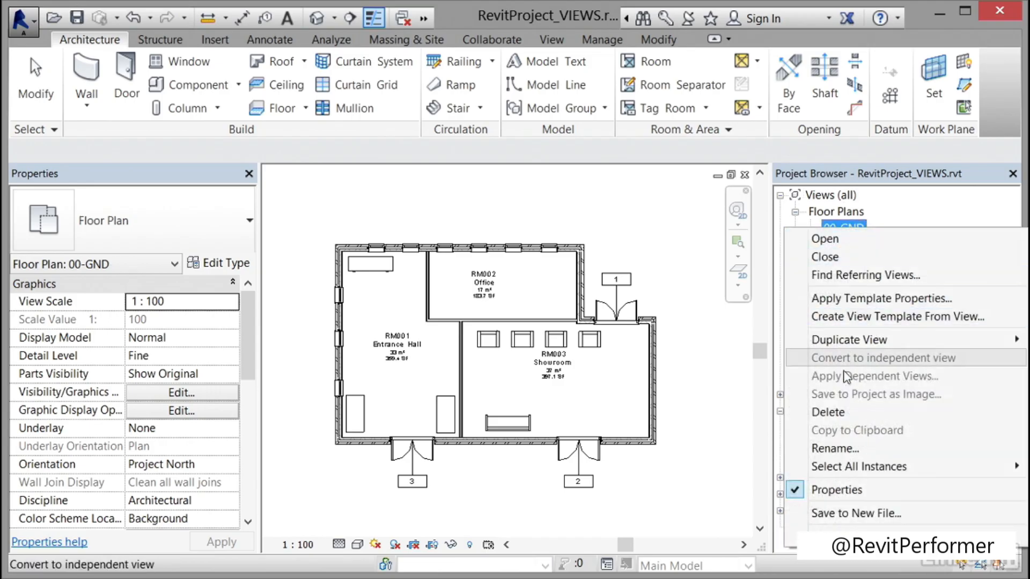
{"action": "left_click", "coordinate": [840, 448]}
{"action": "left_click", "coordinate": [513, 286]}
{"action": "type", "text": "-GA"}
{"action": "left_click", "coordinate": [509, 328]}
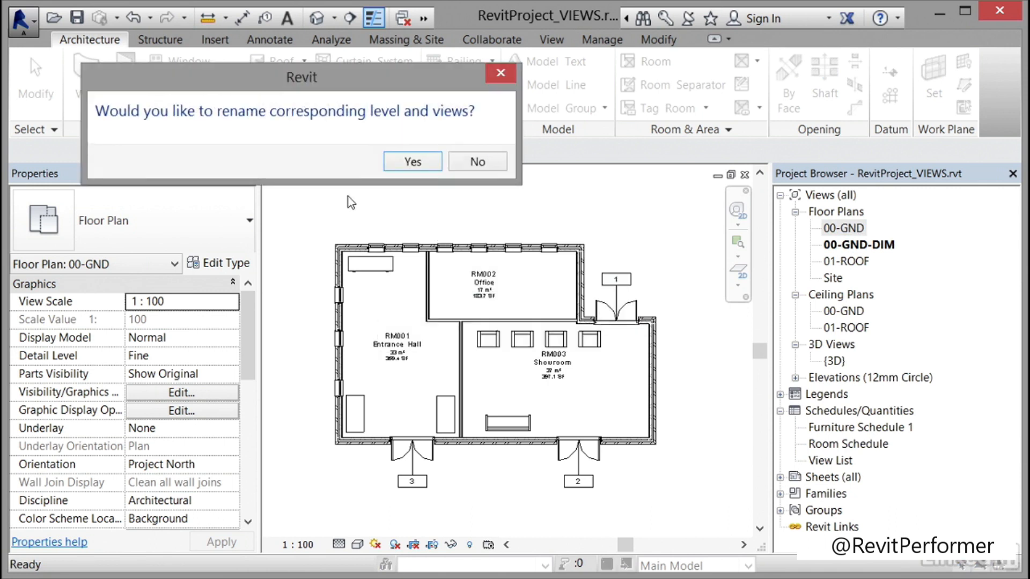
{"action": "left_click", "coordinate": [397, 164]}
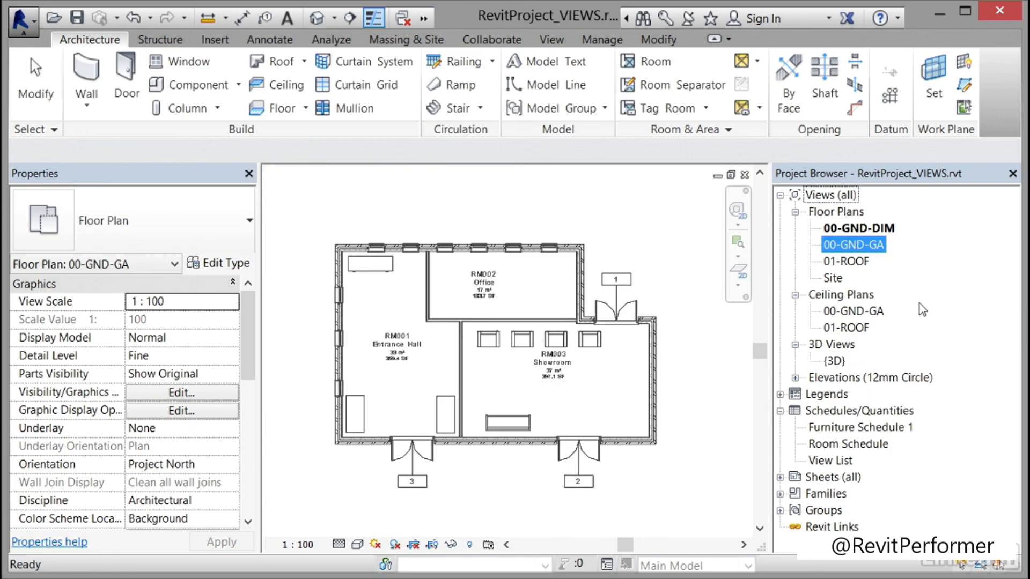
Step: Hide the whole furniture category in the 00-GND-DIM floor plan, using the credenza in the Entrance Hall
{"action": "left_click", "coordinate": [862, 229]}
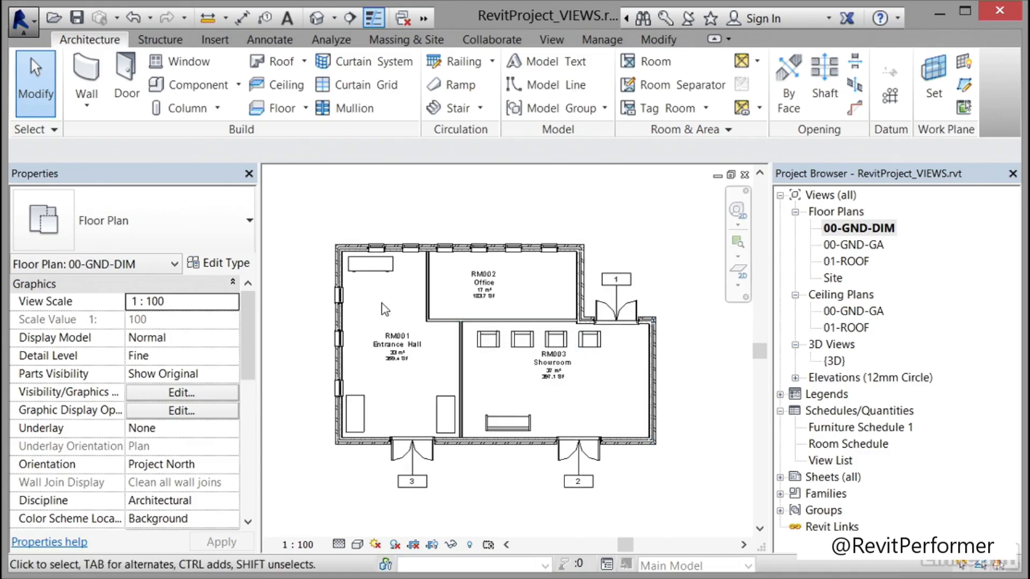
{"action": "left_click", "coordinate": [372, 276]}
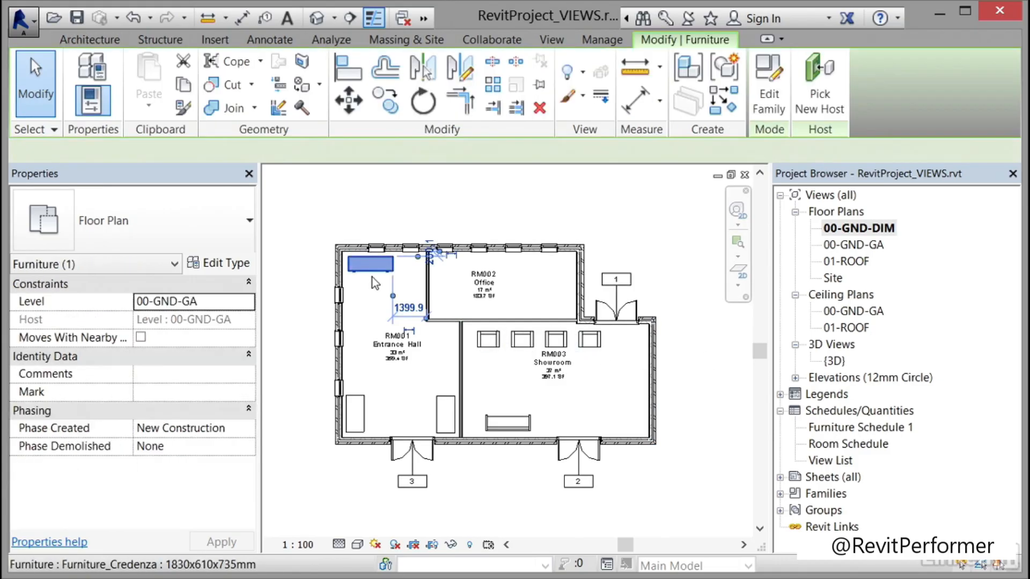
{"action": "right_click", "coordinate": [373, 278]}
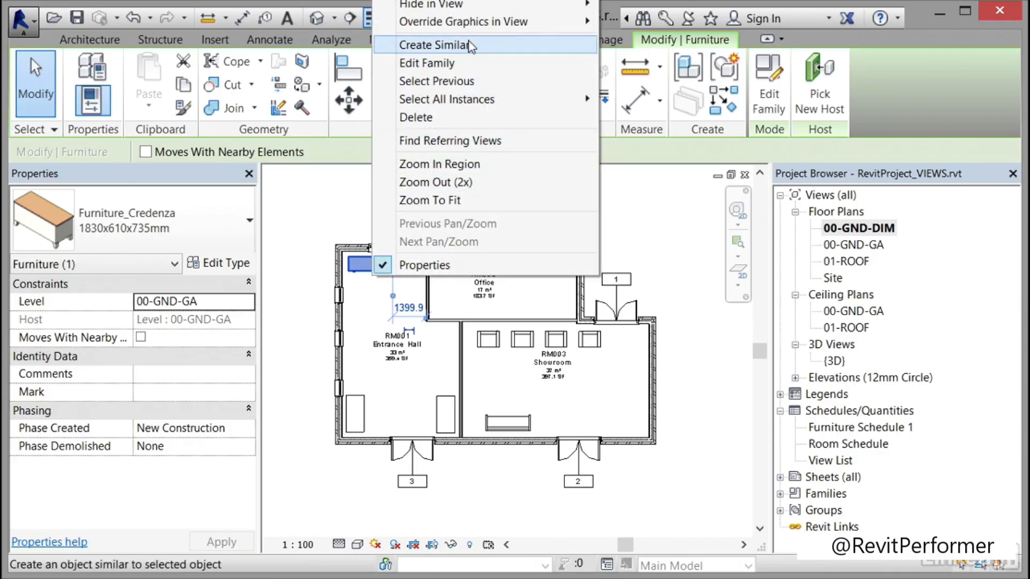
{"action": "mouse_move", "coordinate": [479, 7]}
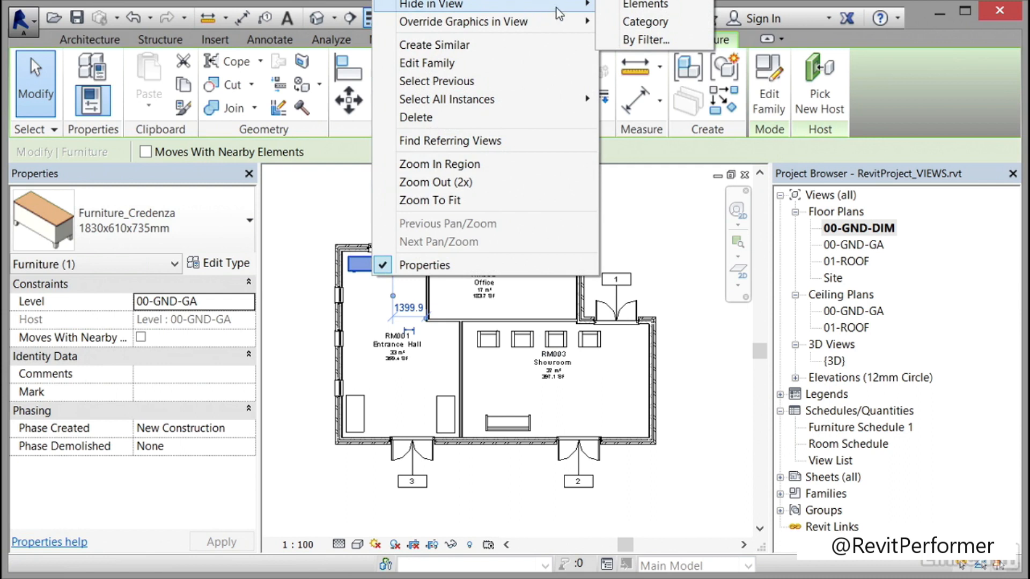
{"action": "left_click", "coordinate": [638, 22]}
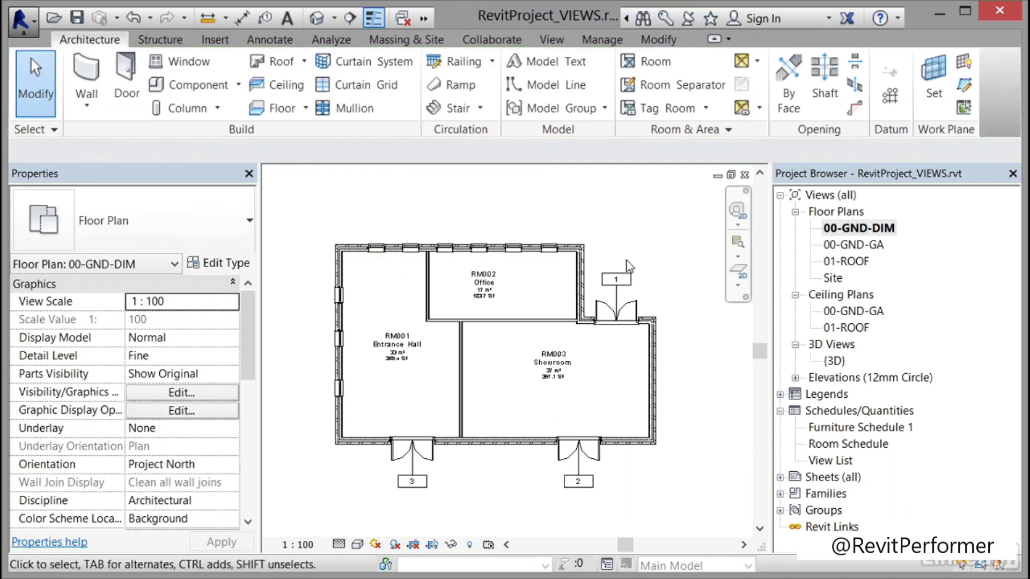
{"action": "left_click", "coordinate": [627, 281]}
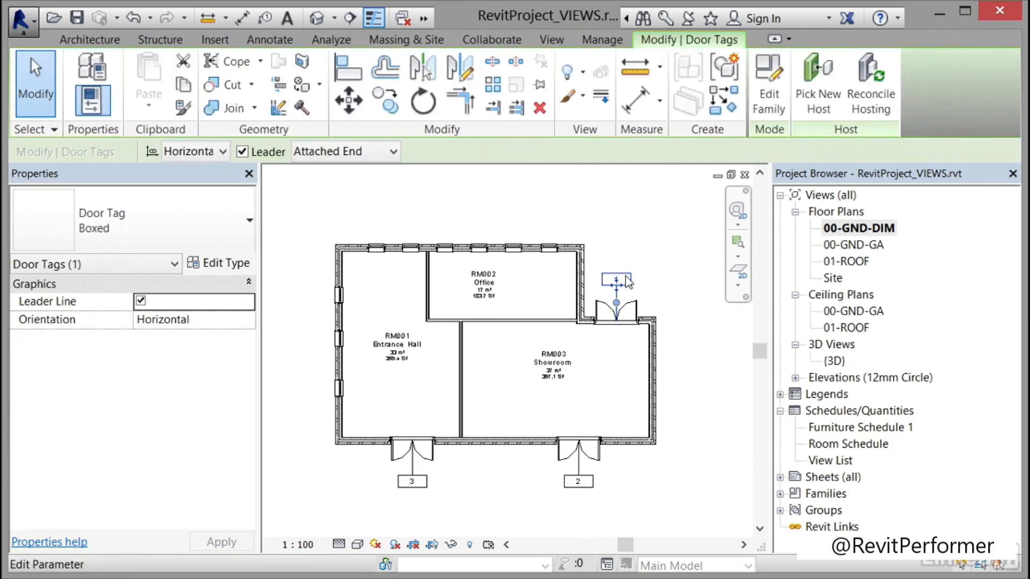
{"action": "right_click", "coordinate": [628, 281]}
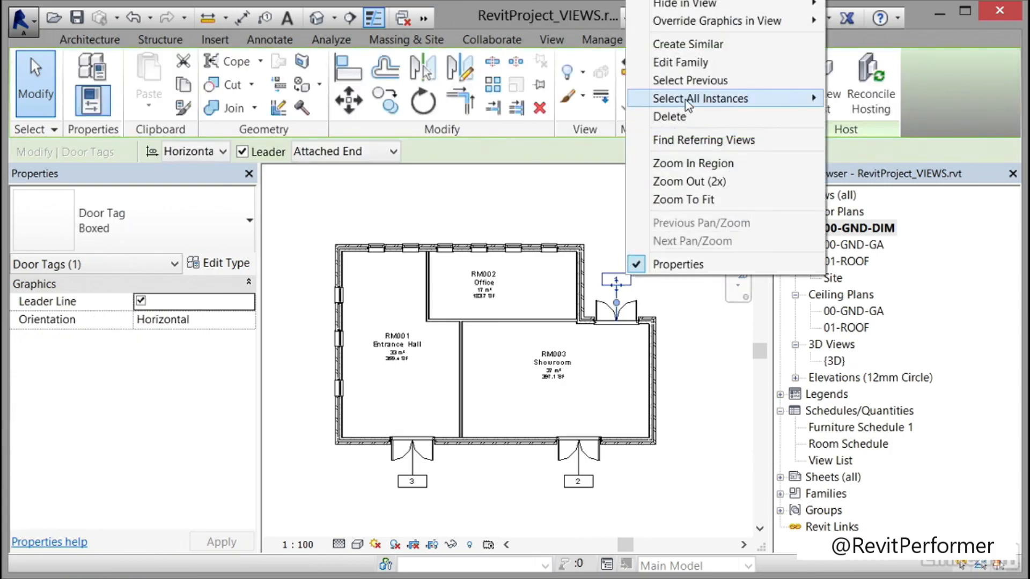
{"action": "mouse_move", "coordinate": [689, 104]}
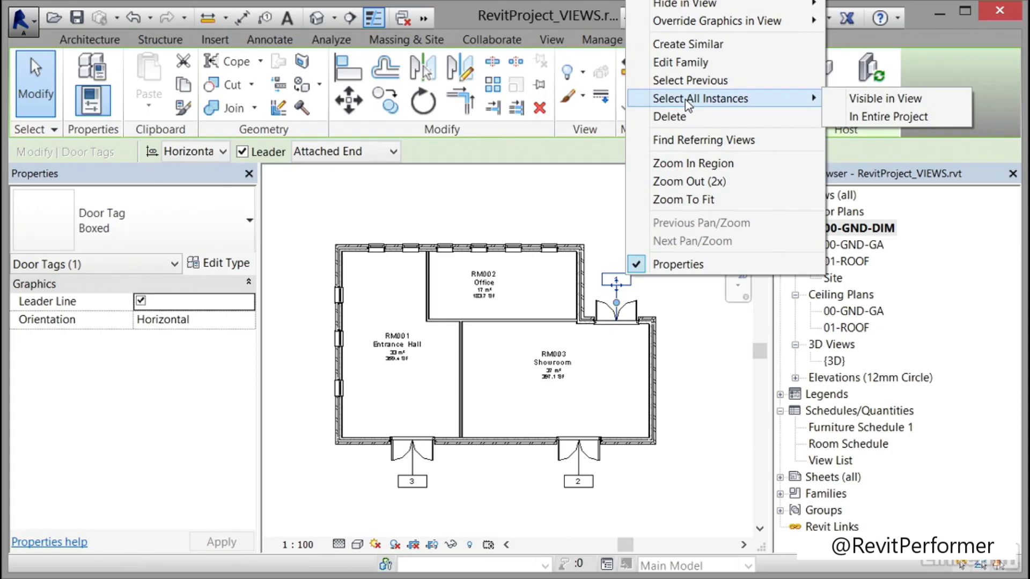
{"action": "key", "text": "Escape"}
{"action": "key", "text": "Escape"}
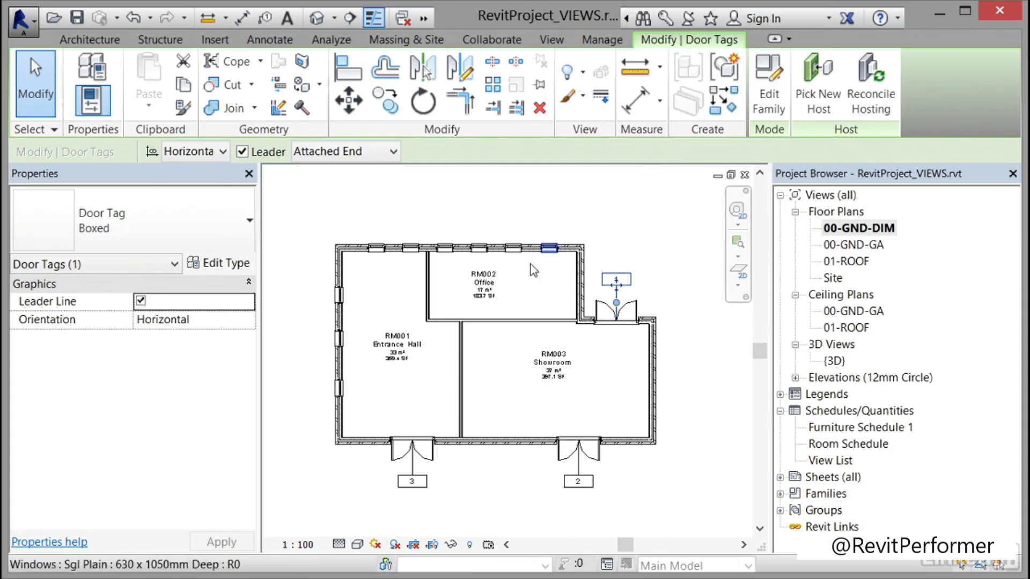
Step: Hide the whole door tag category in the 00-GND-DIM floor plan, using the tag of the Entrance Hall's double door
{"action": "left_click", "coordinate": [407, 492]}
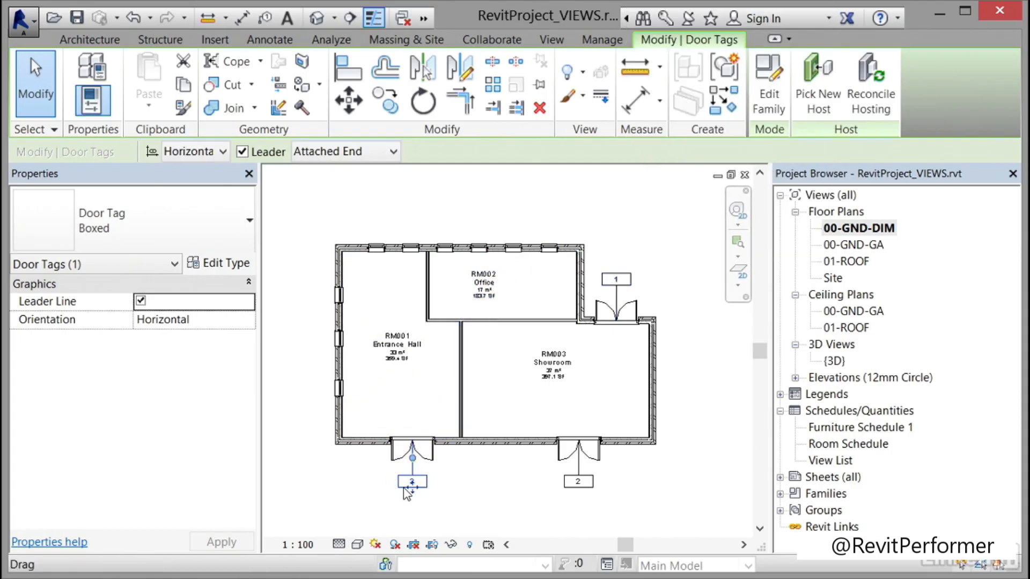
{"action": "right_click", "coordinate": [406, 491]}
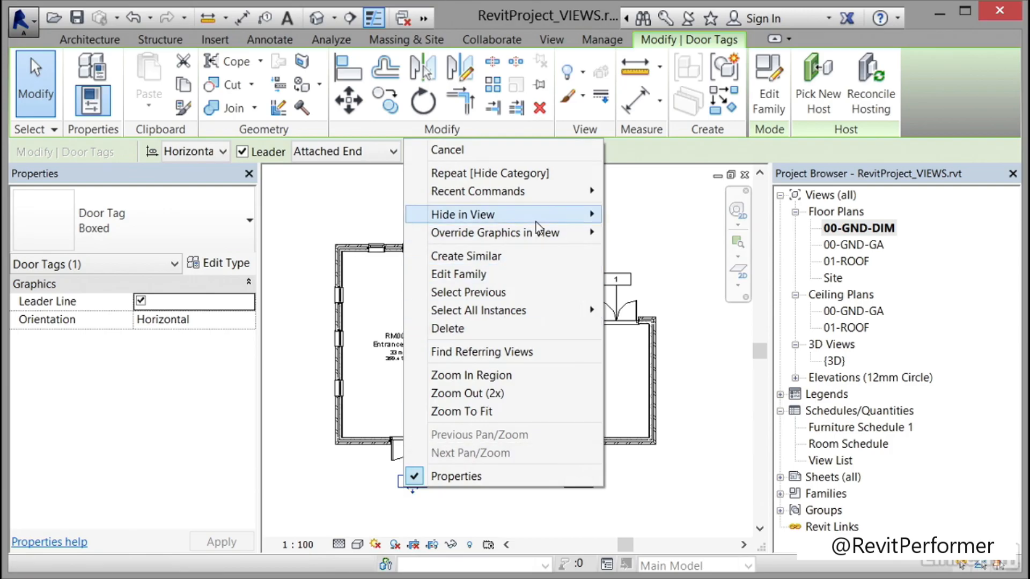
{"action": "mouse_move", "coordinate": [537, 218]}
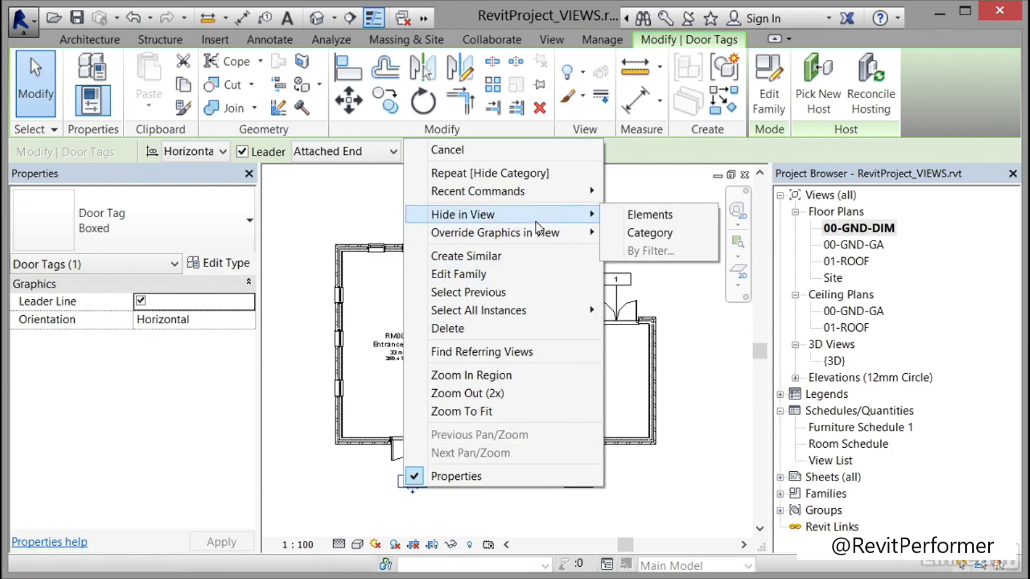
{"action": "left_click", "coordinate": [651, 233]}
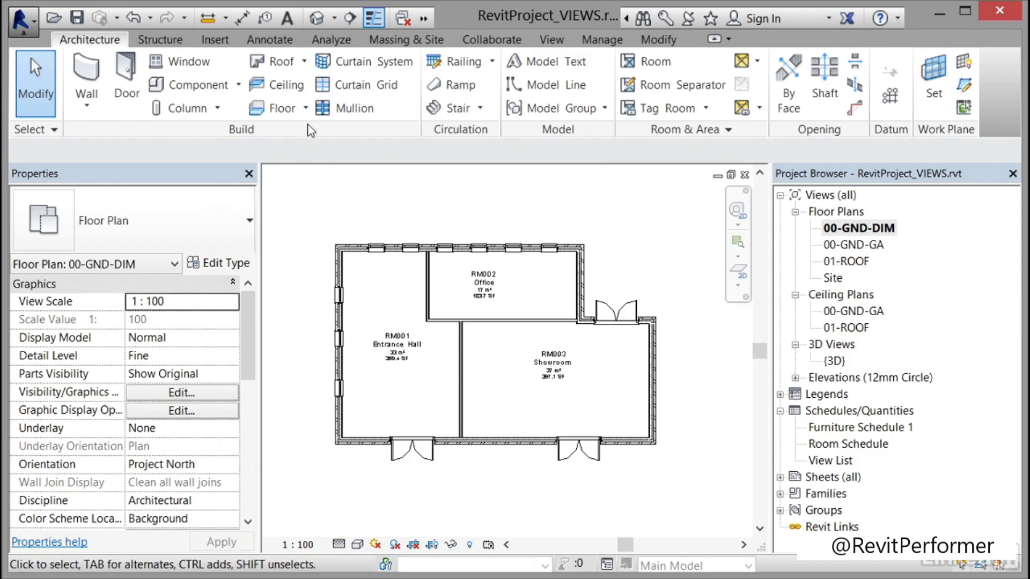
Step: Place an aligned dimension above the plan between the centrelines of the Entrance Hall's and Office's outer side walls, and open the 00-GND-GA floor plan
{"action": "left_click", "coordinate": [277, 48]}
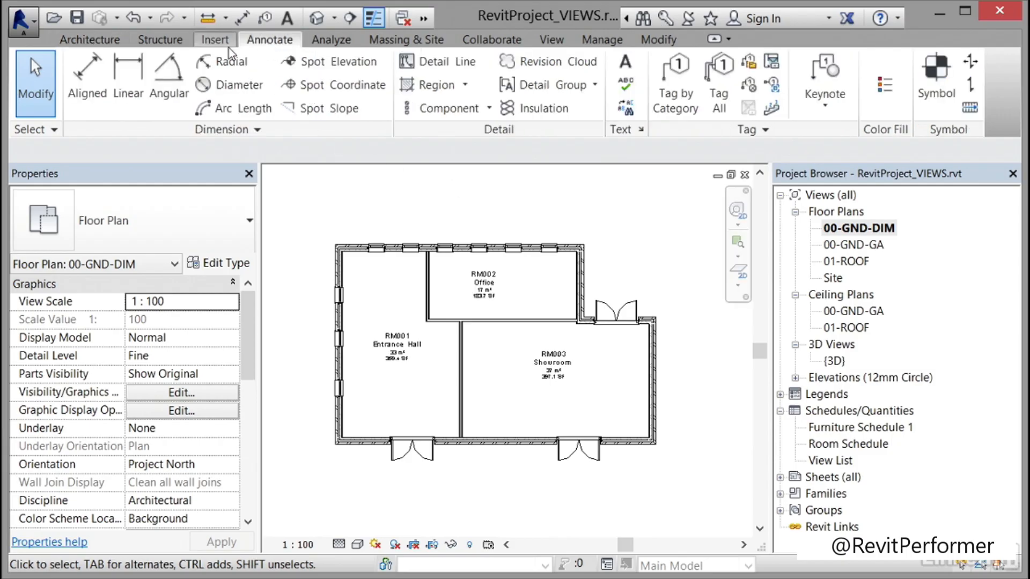
{"action": "left_click", "coordinate": [92, 76]}
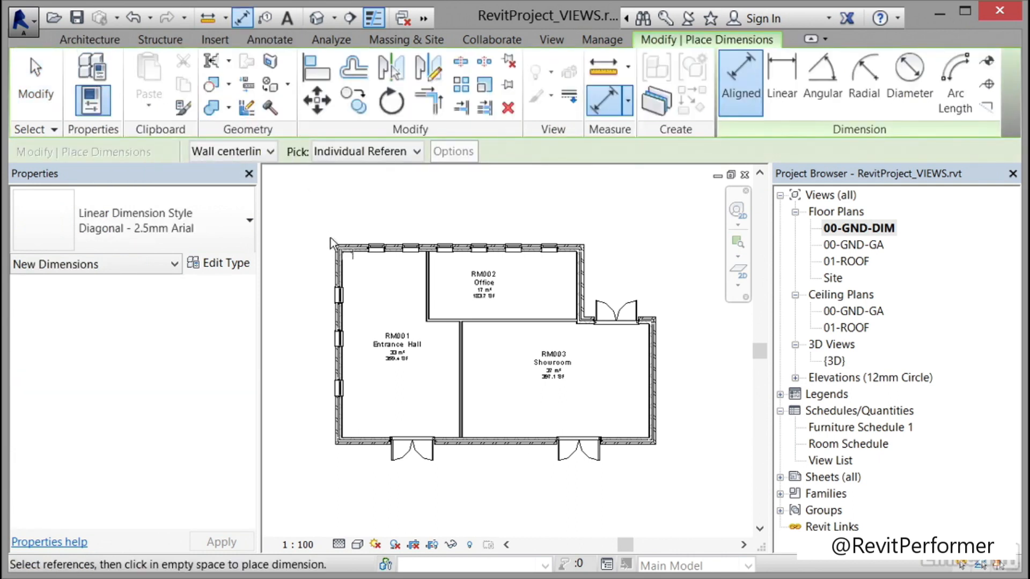
{"action": "scroll", "coordinate": [337, 253], "scroll_direction": "up", "scroll_amount": 3}
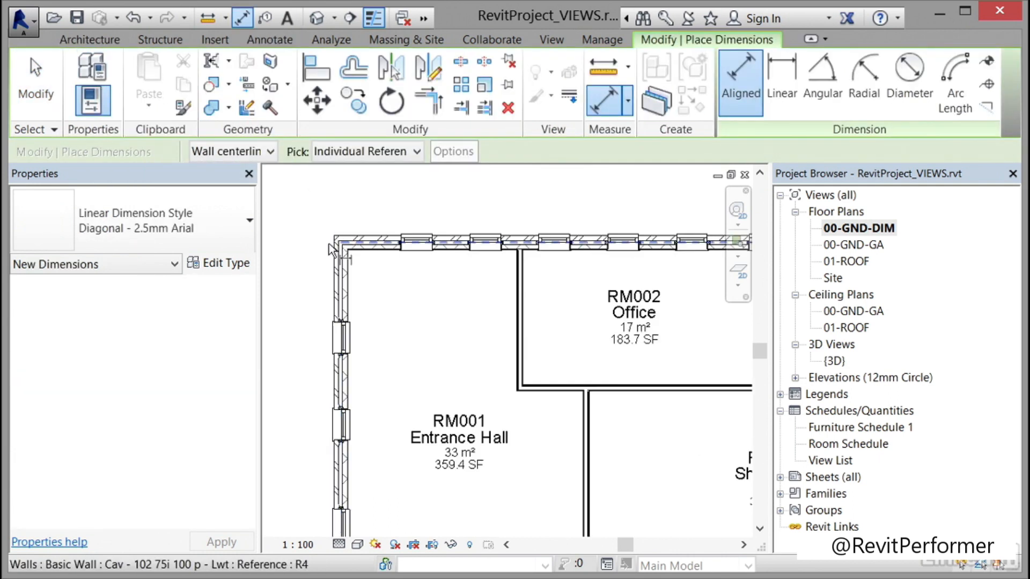
{"action": "left_click", "coordinate": [343, 246]}
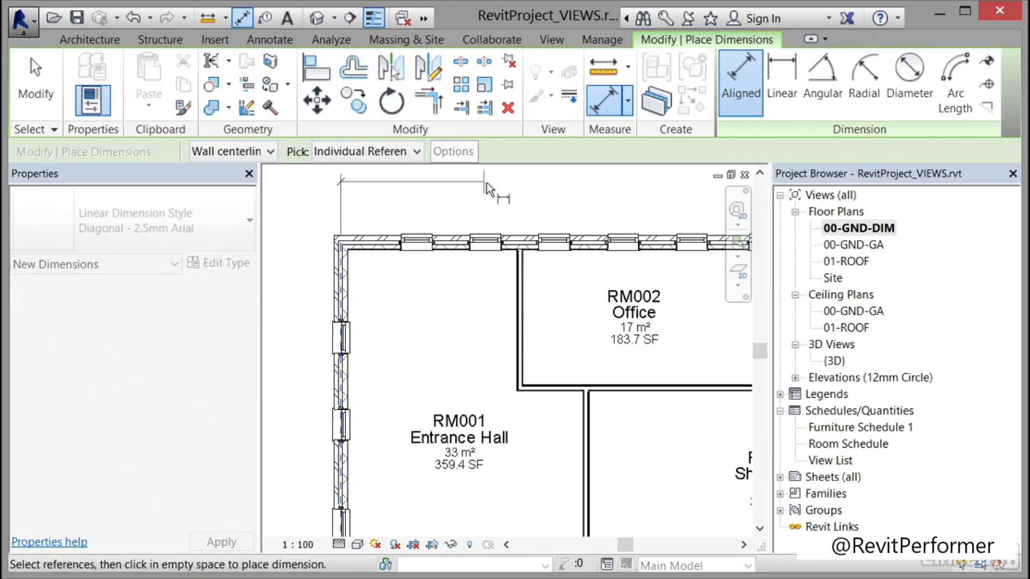
{"action": "scroll", "coordinate": [494, 185], "scroll_direction": "down", "scroll_amount": 1}
{"action": "middle_click_drag", "start_coordinate": [508, 203], "coordinate": [348, 260]}
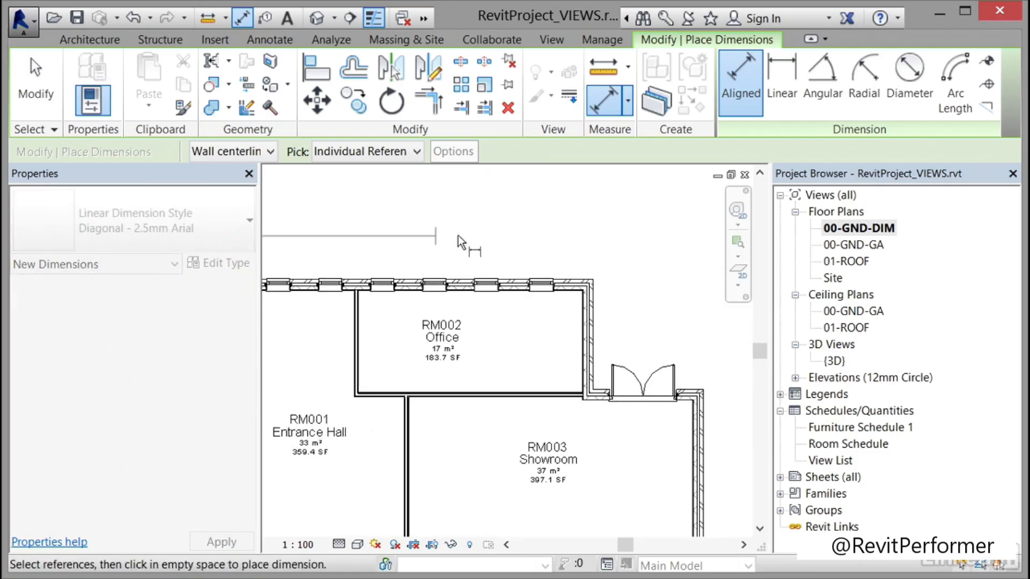
{"action": "left_click", "coordinate": [588, 280]}
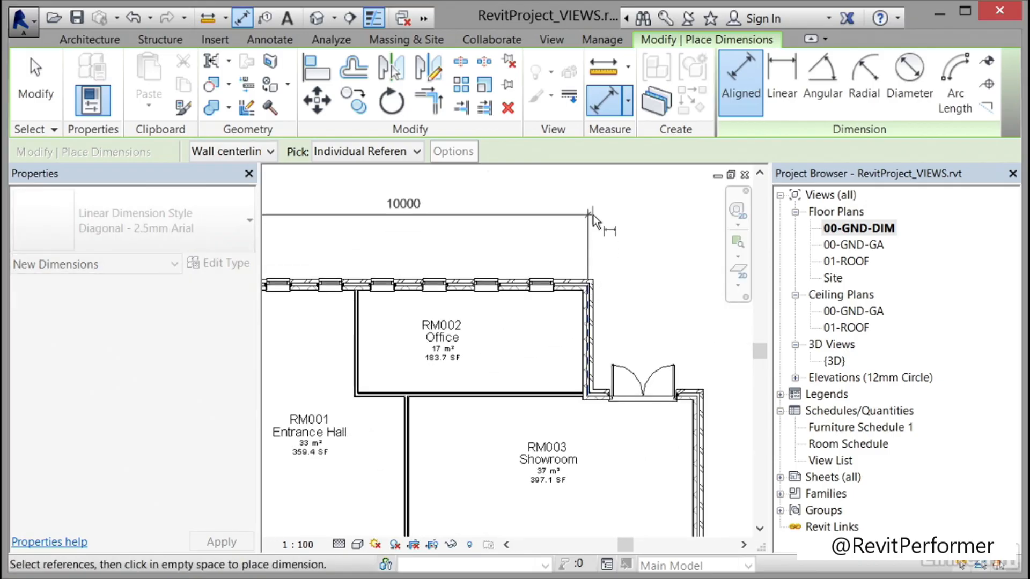
{"action": "left_click", "coordinate": [612, 215]}
{"action": "scroll", "coordinate": [648, 218], "scroll_direction": "down", "scroll_amount": 1}
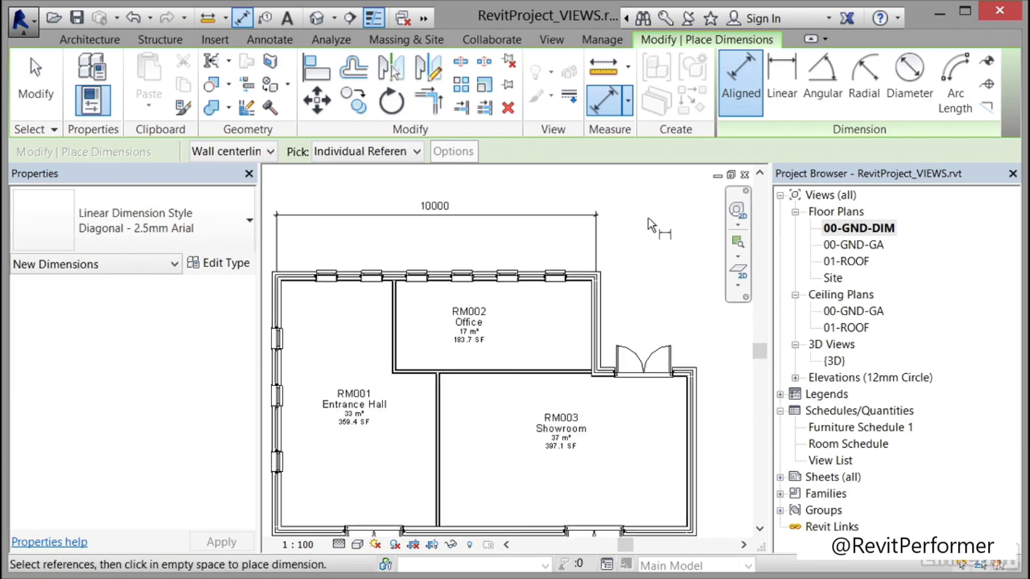
{"action": "double_click", "coordinate": [853, 245]}
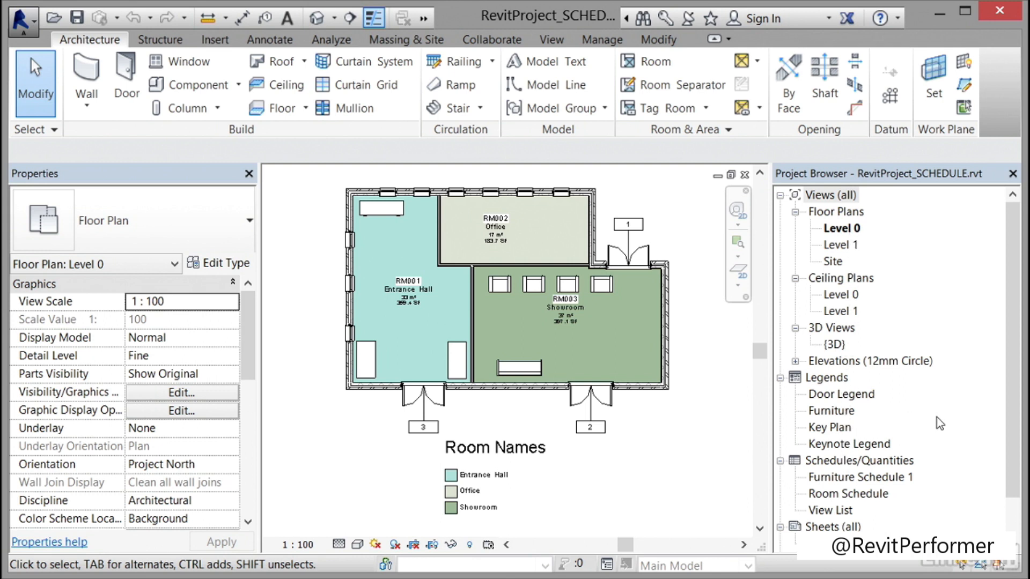
Step: Open Furniture Schedule 1 in the RevitProject_SCHEDULE project and add the Level field to its scheduled fields
{"action": "double_click", "coordinate": [874, 478]}
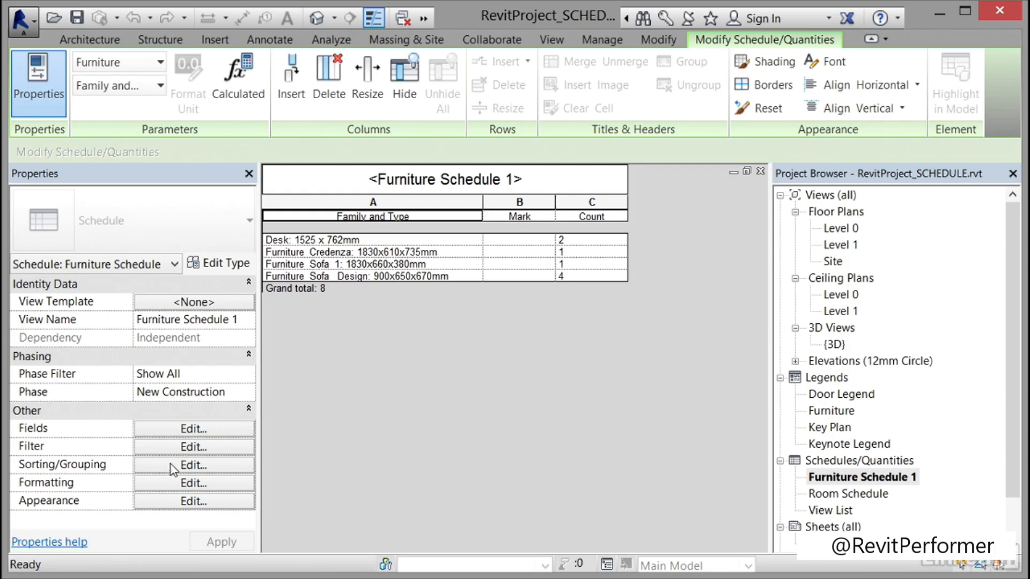
{"action": "left_click", "coordinate": [181, 431]}
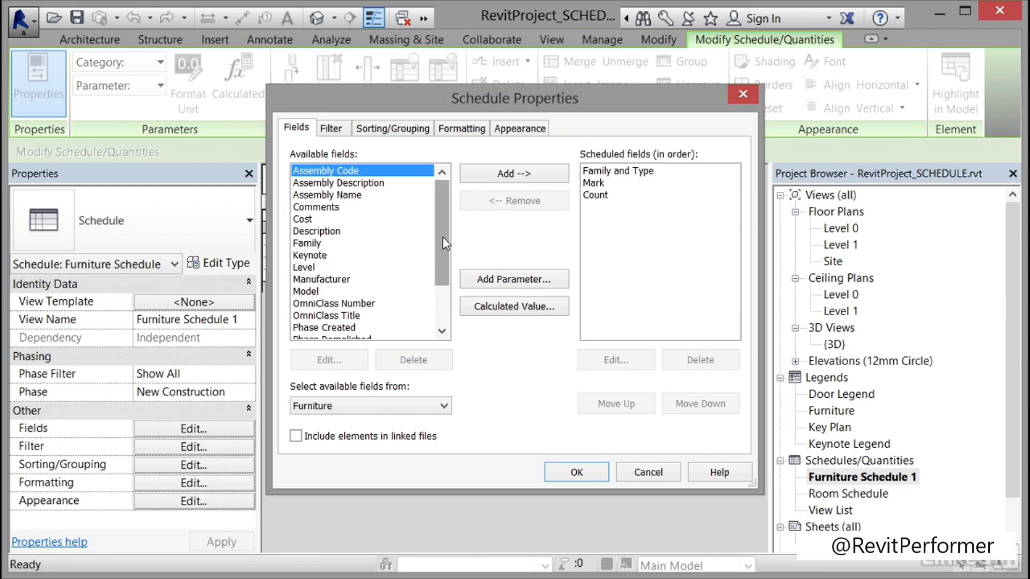
{"action": "left_click_drag", "start_coordinate": [443, 237], "coordinate": [445, 285]}
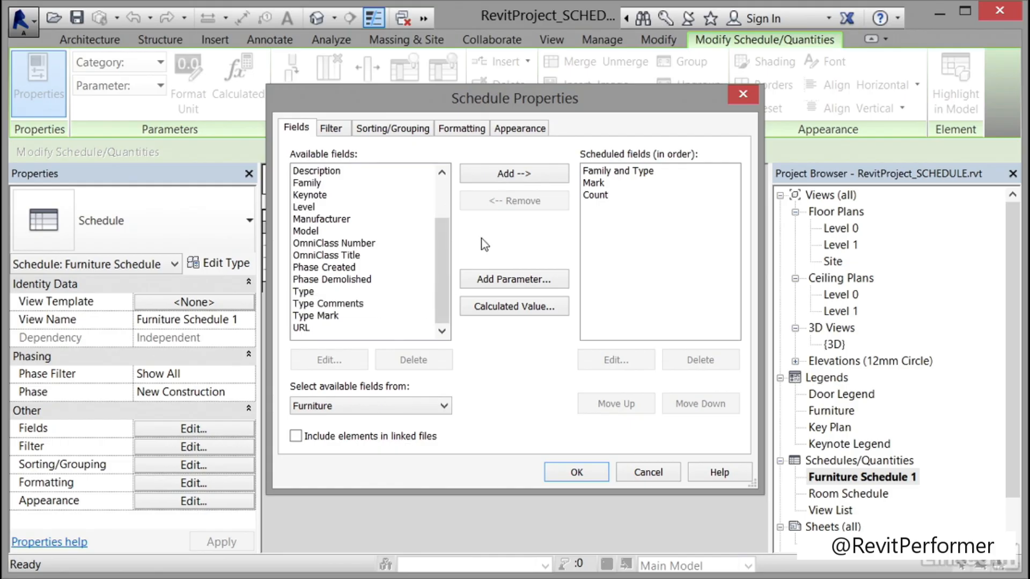
{"action": "left_click_drag", "start_coordinate": [440, 281], "coordinate": [444, 218]}
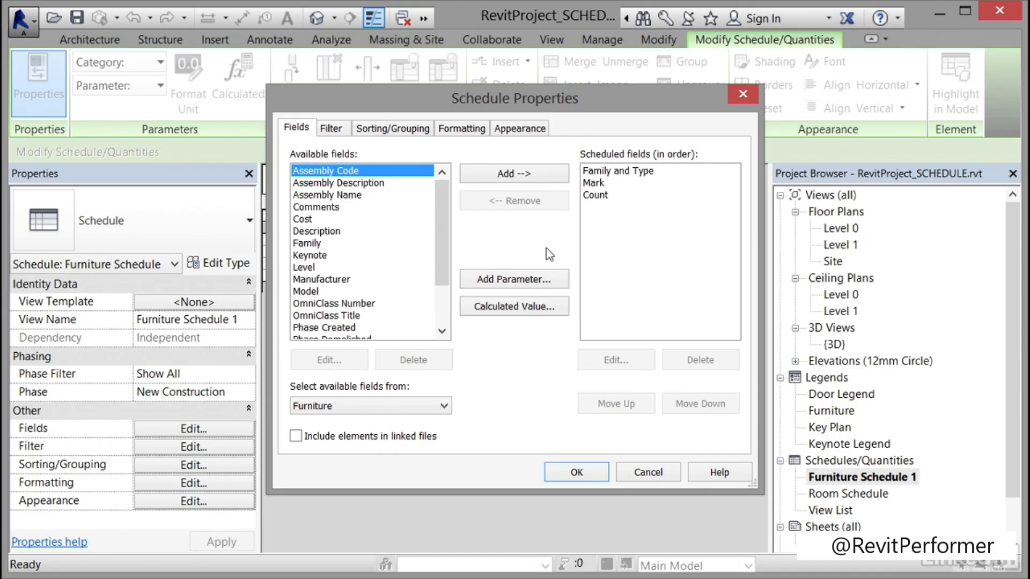
{"action": "left_click", "coordinate": [306, 267]}
{"action": "left_click", "coordinate": [518, 173]}
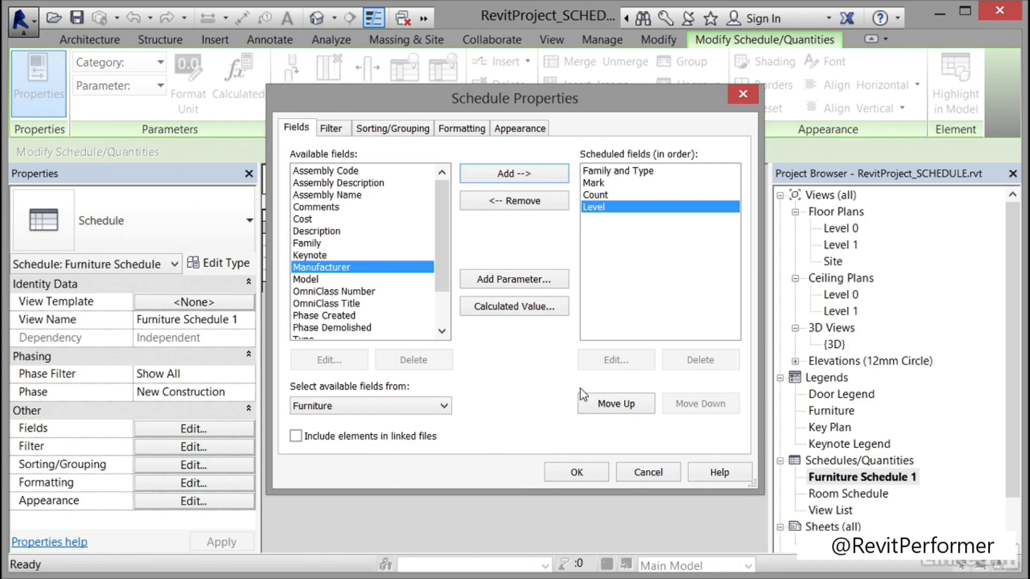
{"action": "left_click", "coordinate": [578, 472]}
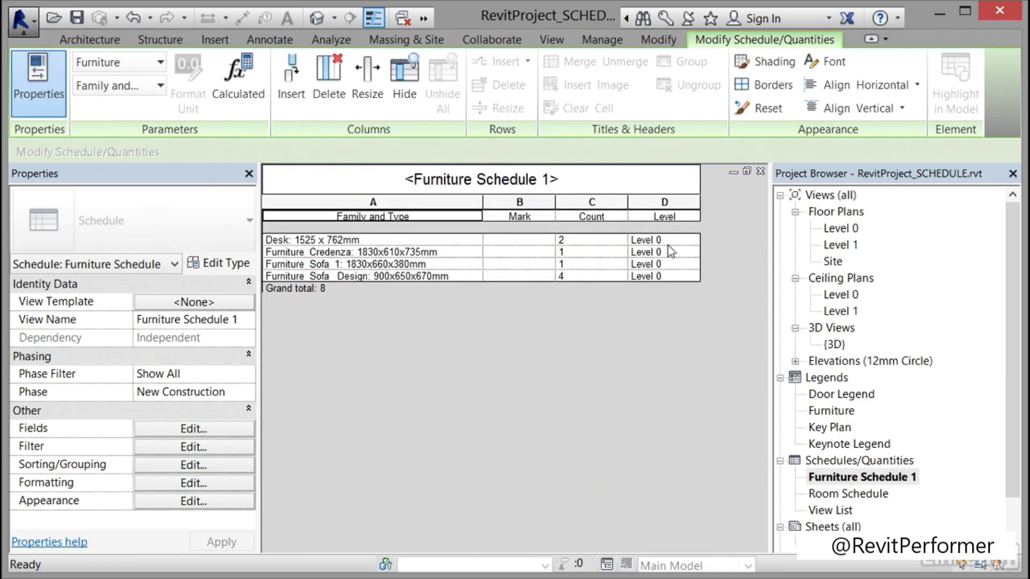
Step: Rename the Level 0 floor plan as 00-GND, including the corresponding level and views, and check its associated level
{"action": "left_click", "coordinate": [845, 234]}
{"action": "right_click", "coordinate": [843, 230]}
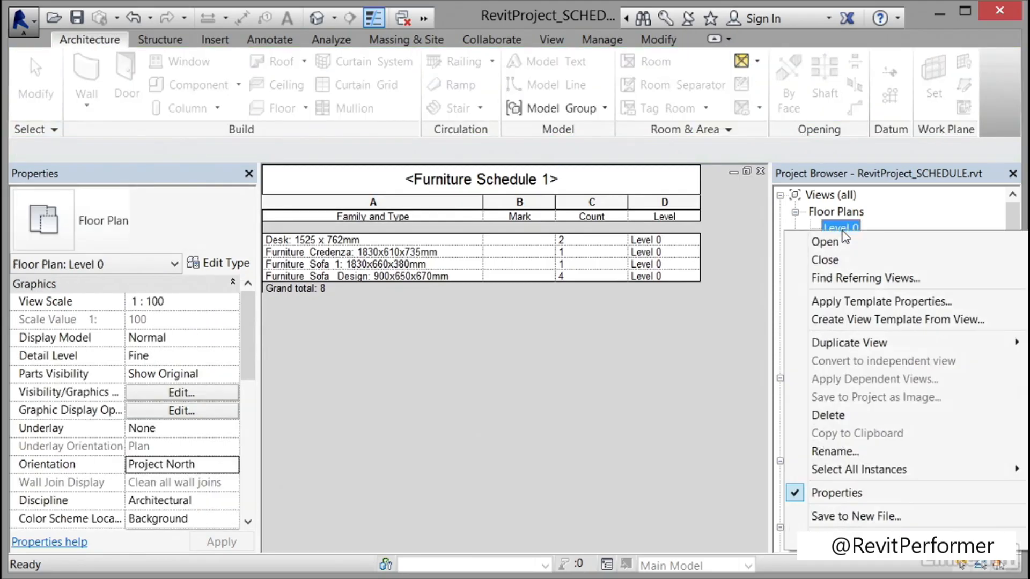
{"action": "left_click", "coordinate": [835, 452]}
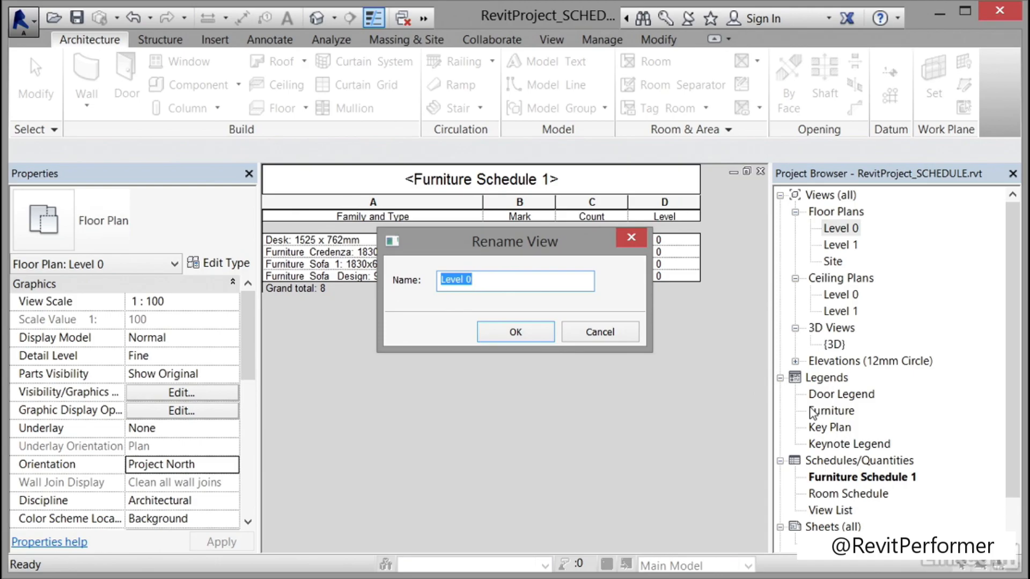
{"action": "type", "text": "00-GND"}
{"action": "left_click", "coordinate": [534, 336]}
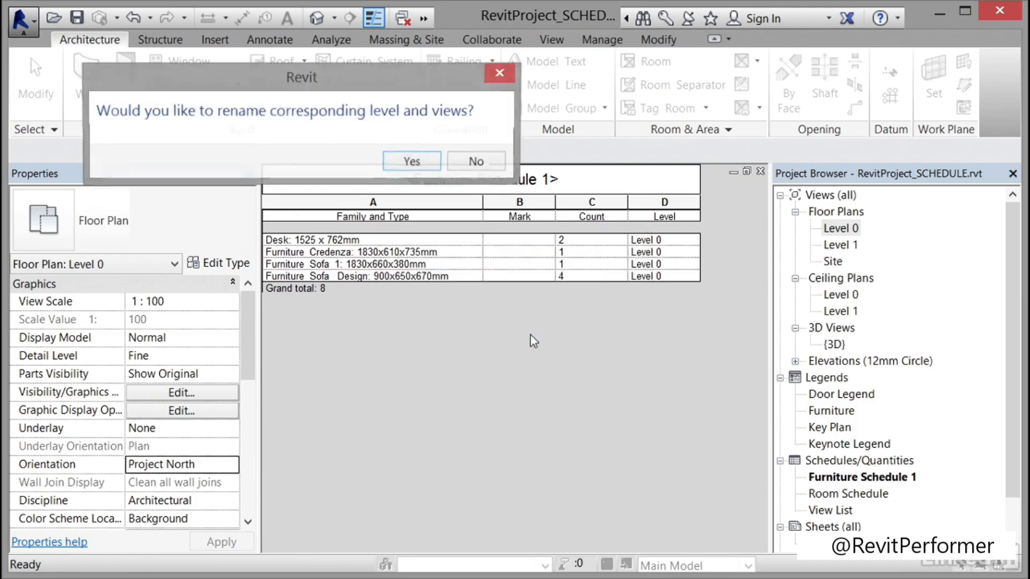
{"action": "left_click", "coordinate": [412, 162]}
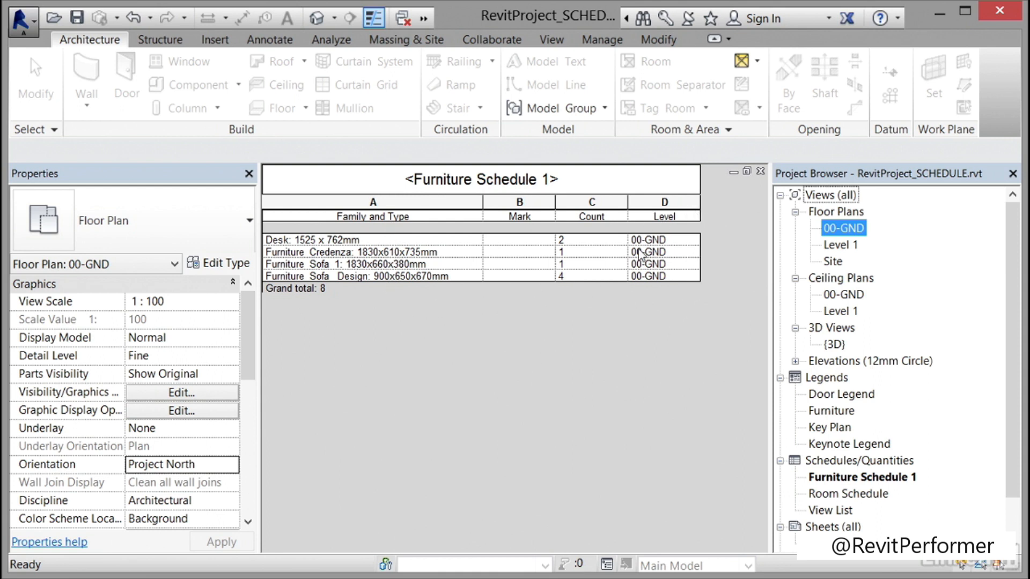
{"action": "left_click_drag", "start_coordinate": [252, 331], "coordinate": [256, 459]}
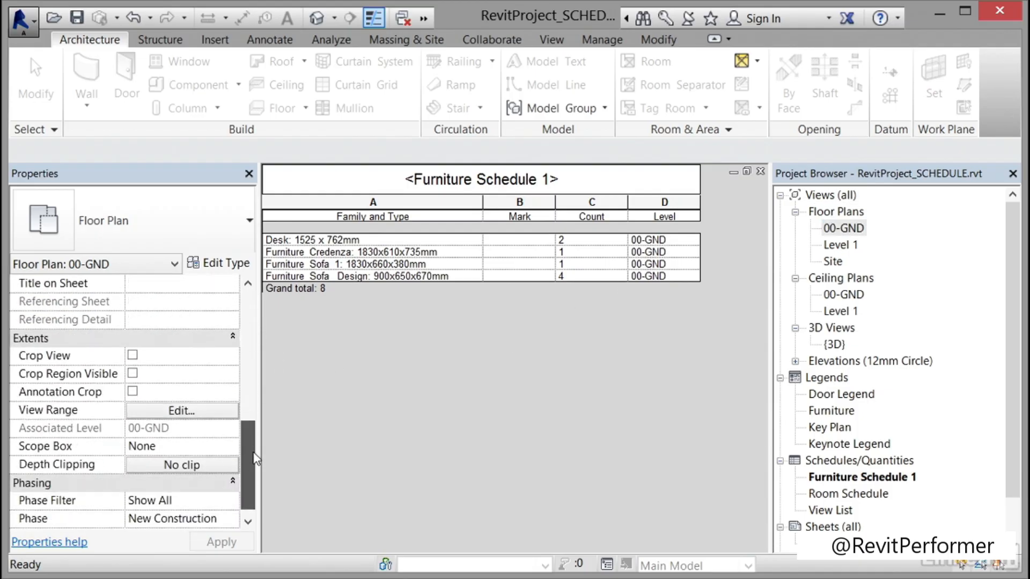
Step: Sort Furniture Schedule 1 by Level instead of Family and Type
{"action": "left_click", "coordinate": [333, 402]}
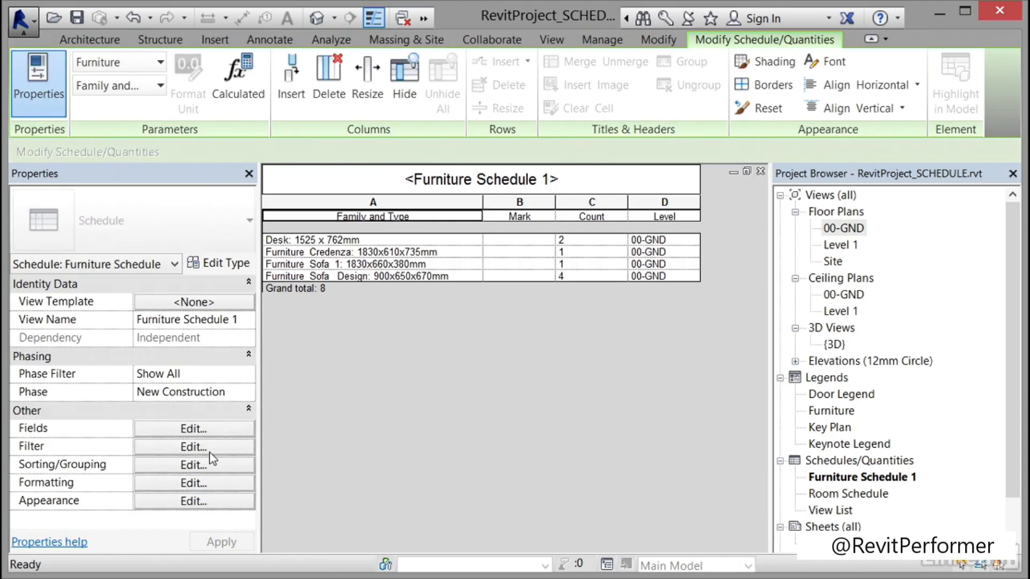
{"action": "left_click", "coordinate": [200, 467]}
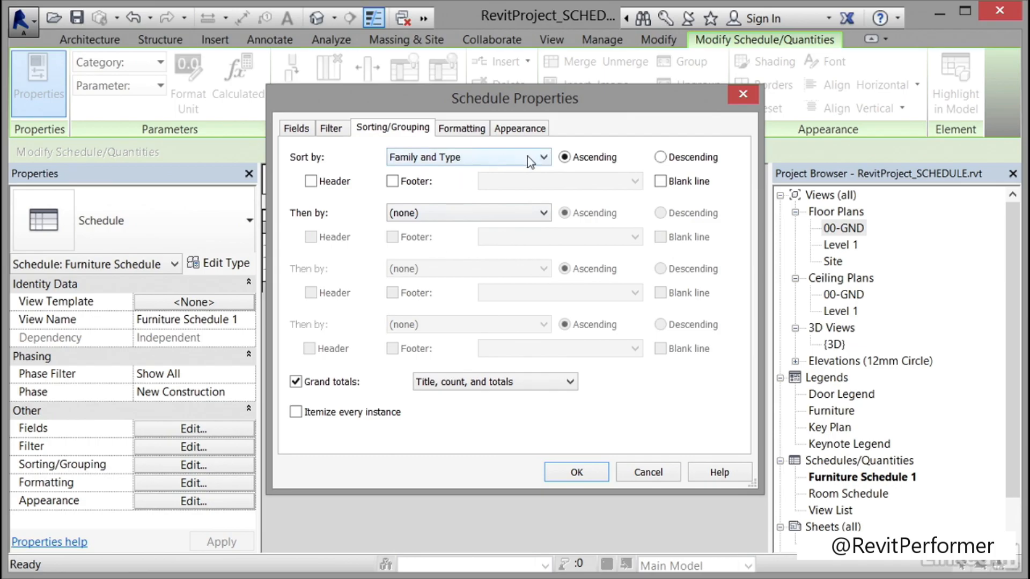
{"action": "left_click", "coordinate": [544, 157]}
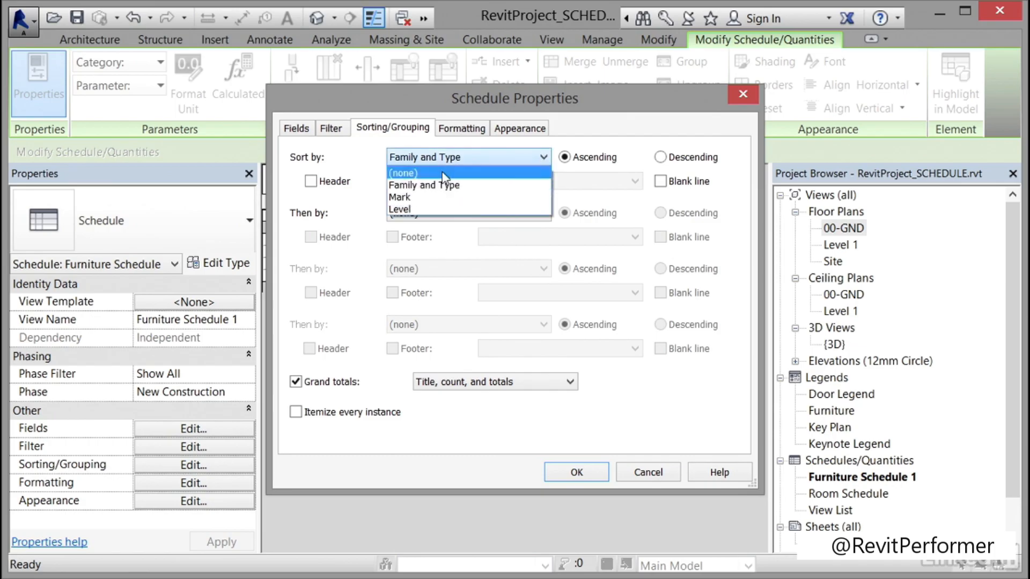
{"action": "left_click", "coordinate": [406, 209]}
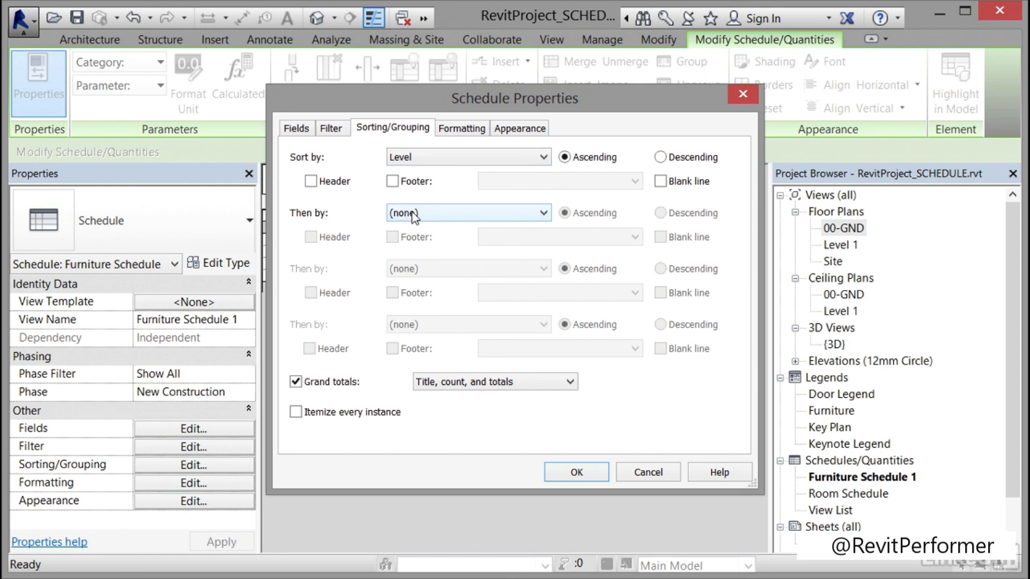
{"action": "left_click", "coordinate": [576, 473]}
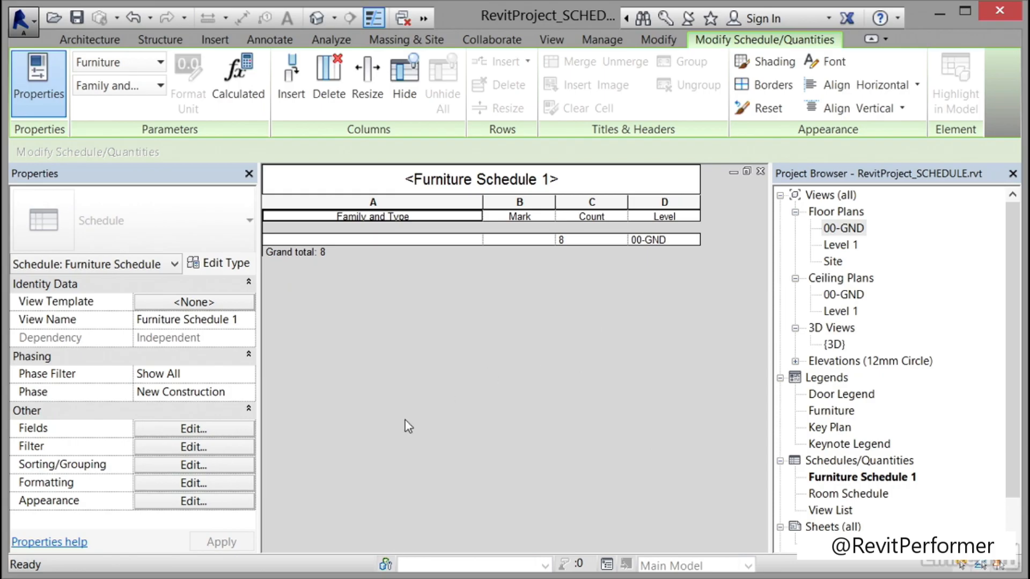
Step: Itemize every instance in the furniture schedule and add Family and Type as the second sorting criterion
{"action": "left_click", "coordinate": [213, 467]}
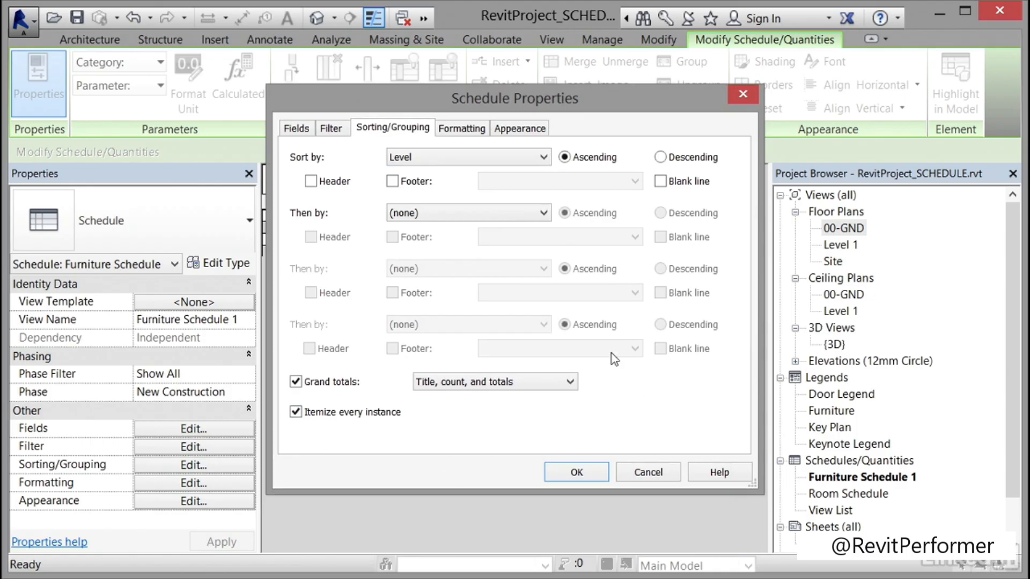
{"action": "left_click", "coordinate": [542, 213]}
{"action": "left_click", "coordinate": [451, 238]}
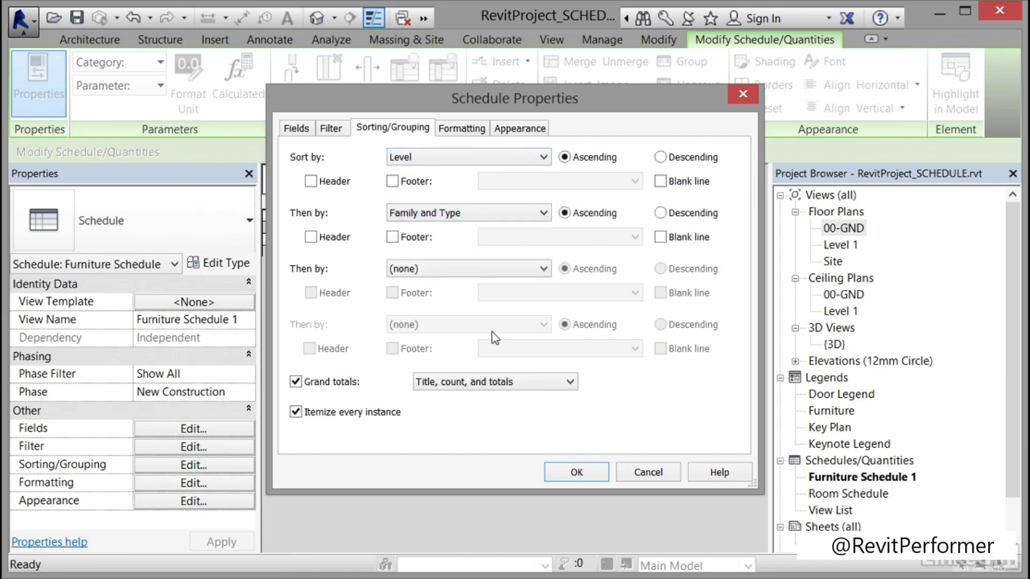
{"action": "left_click", "coordinate": [593, 472]}
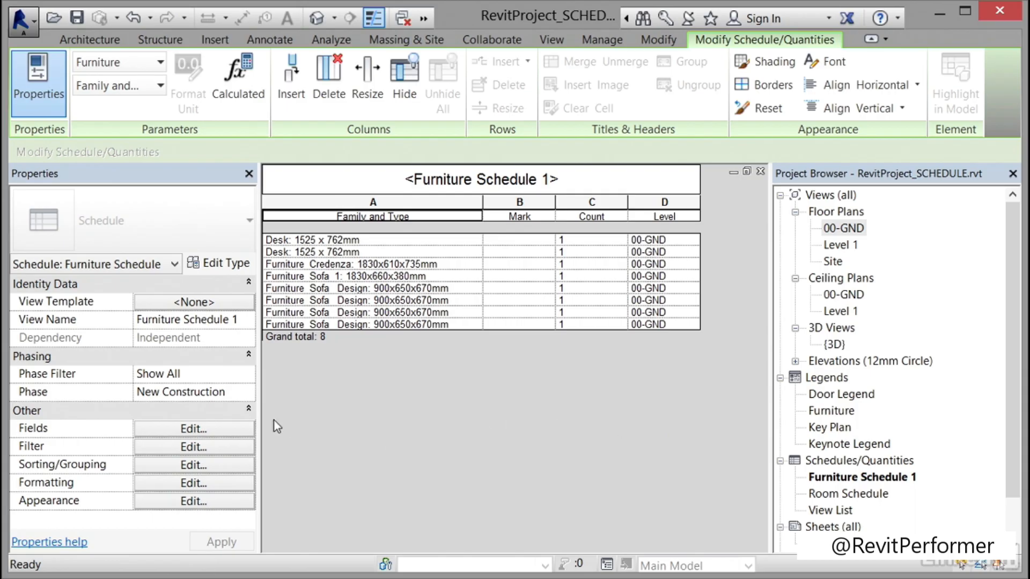
Step: Move the Level field to the first place in the furniture schedule's field order
{"action": "left_click", "coordinate": [194, 428]}
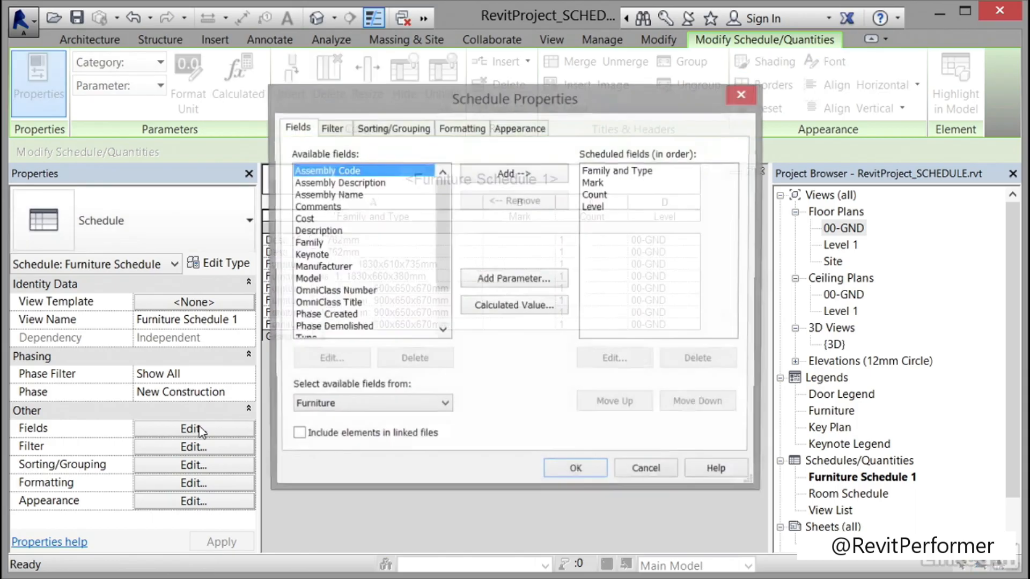
{"action": "left_click", "coordinate": [590, 210]}
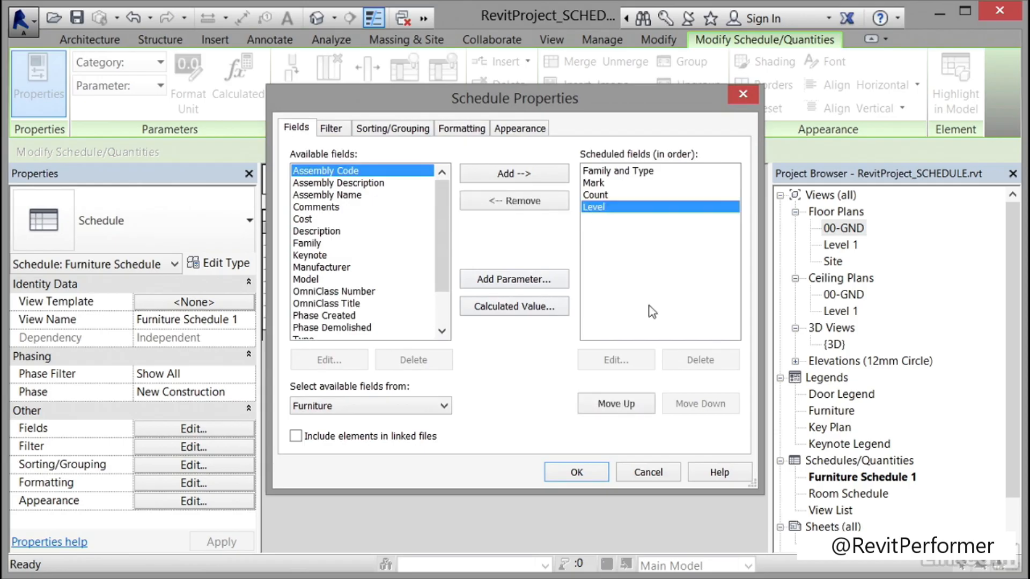
{"action": "left_click", "coordinate": [631, 406]}
{"action": "left_click", "coordinate": [631, 406]}
{"action": "left_click", "coordinate": [632, 406]}
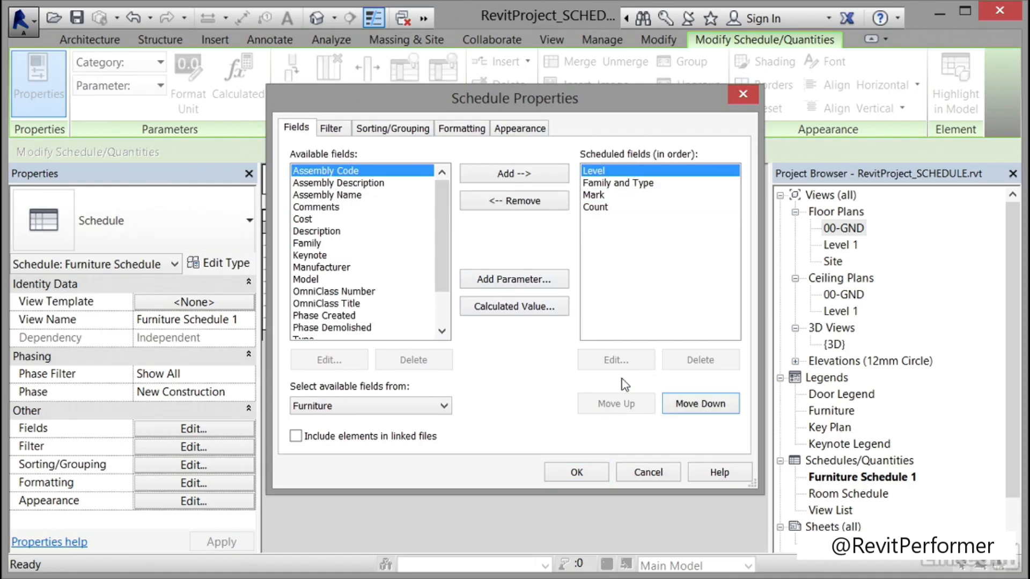
{"action": "left_click", "coordinate": [576, 473]}
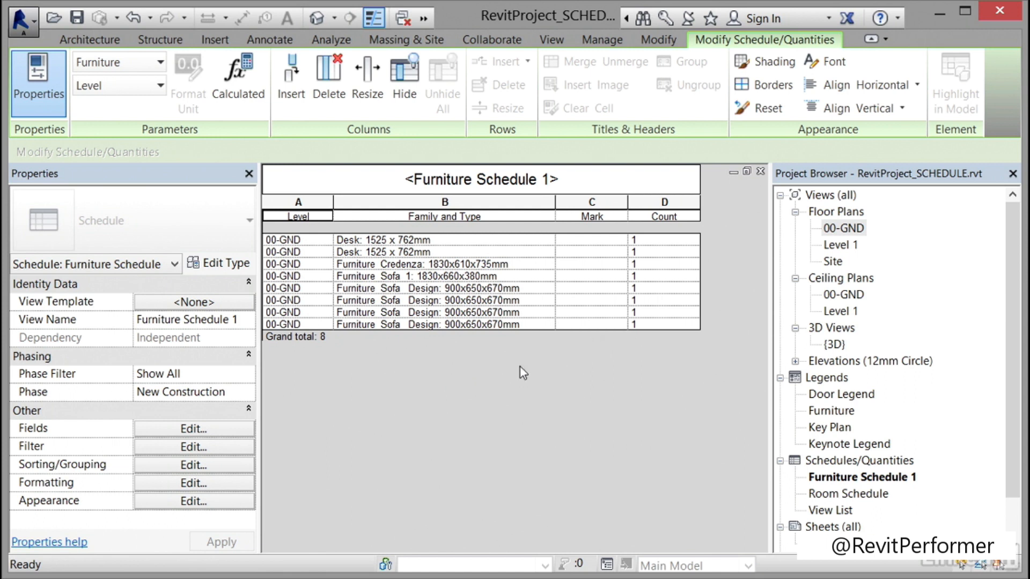
Step: Center-align the Level field of Furniture Schedule 1
{"action": "left_click", "coordinate": [231, 428]}
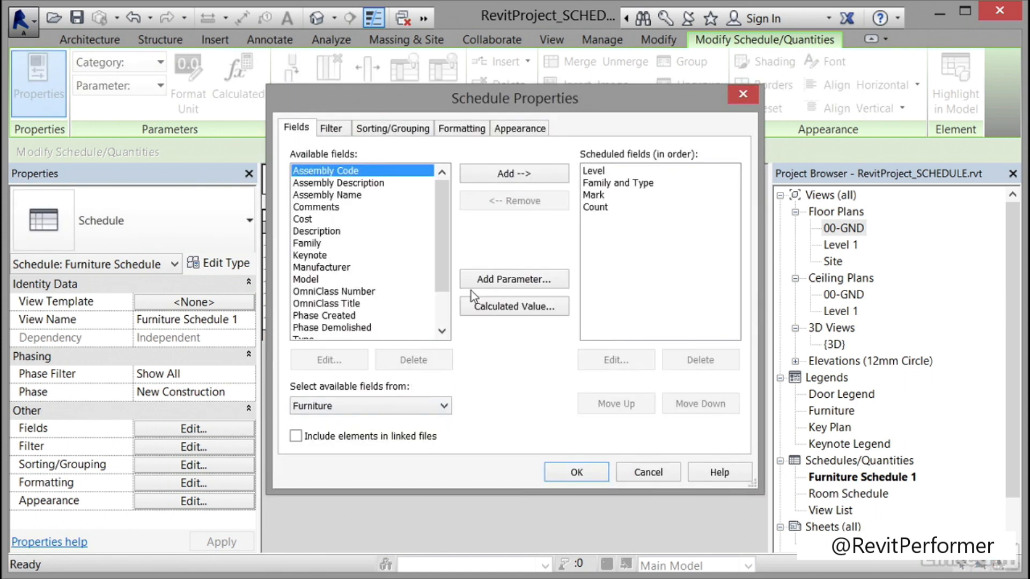
{"action": "left_click", "coordinate": [465, 130]}
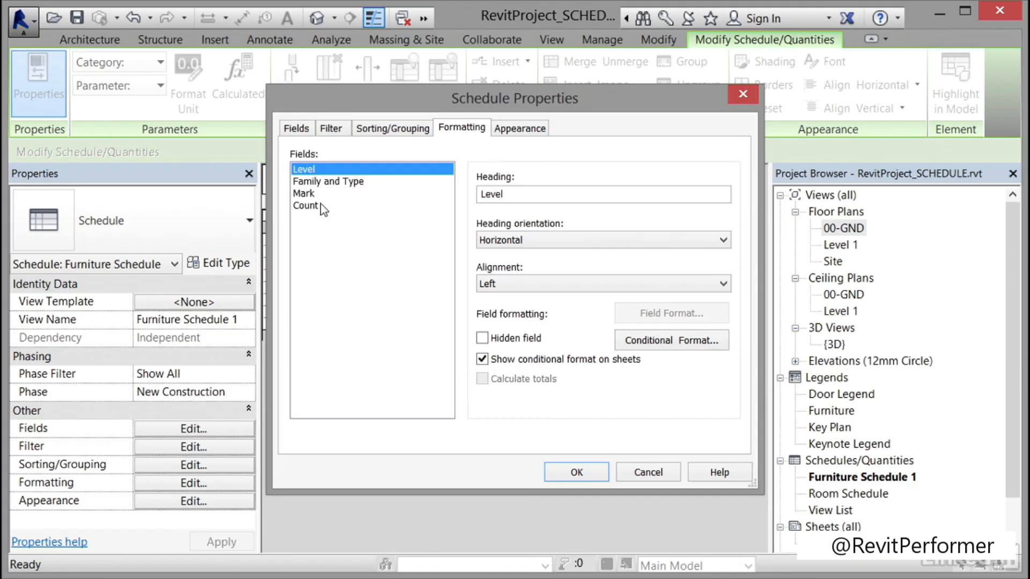
{"action": "left_click", "coordinate": [529, 284]}
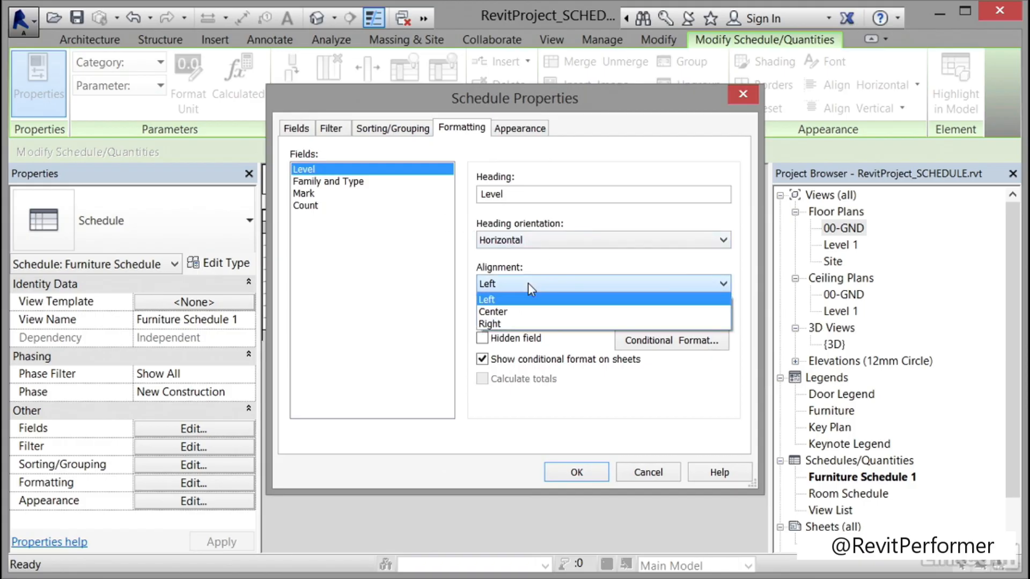
{"action": "left_click", "coordinate": [518, 314]}
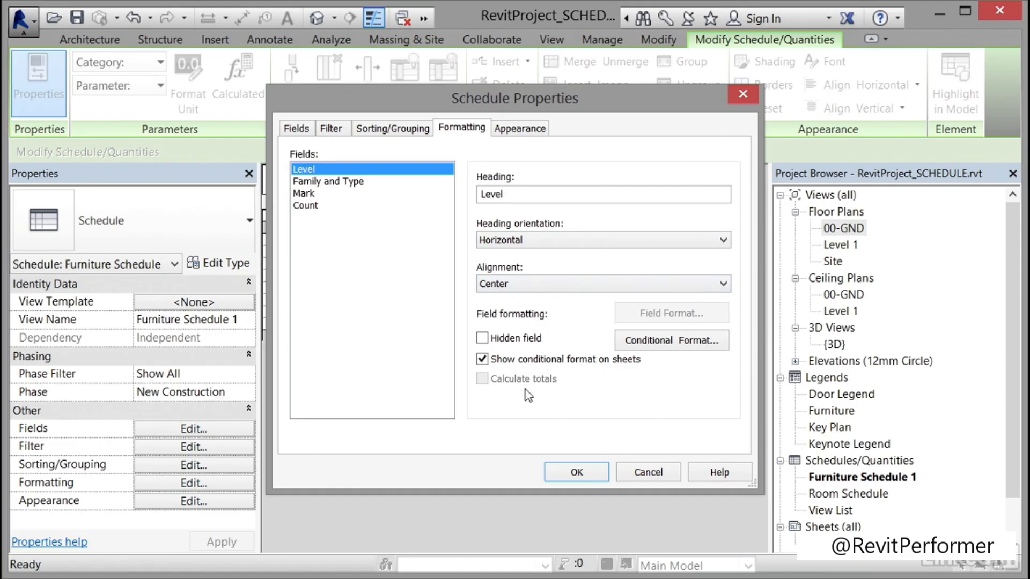
{"action": "left_click", "coordinate": [576, 474]}
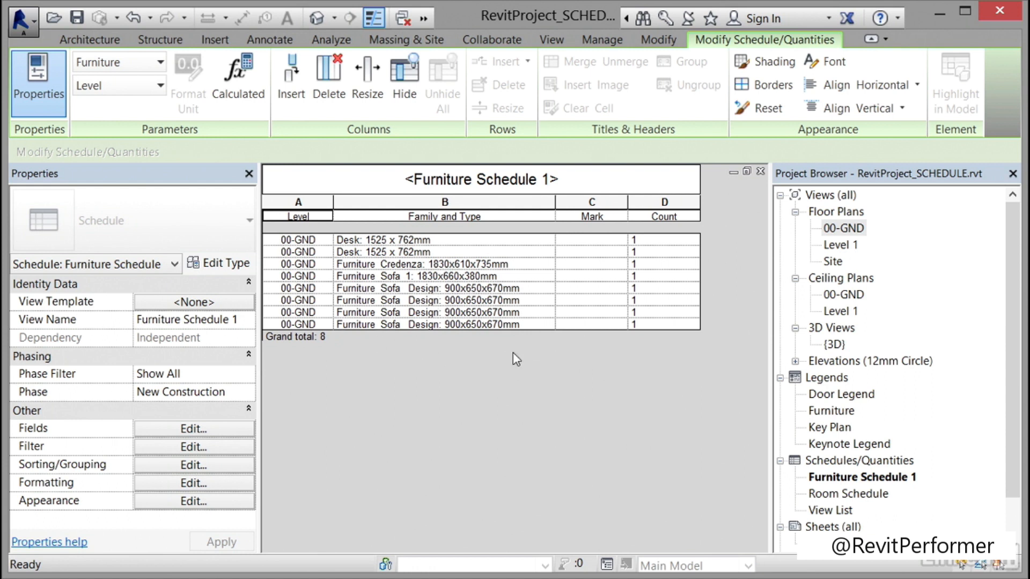
Step: Center-align the Mark, Count, and Family and Type fields of the furniture schedule
{"action": "left_click", "coordinate": [224, 430]}
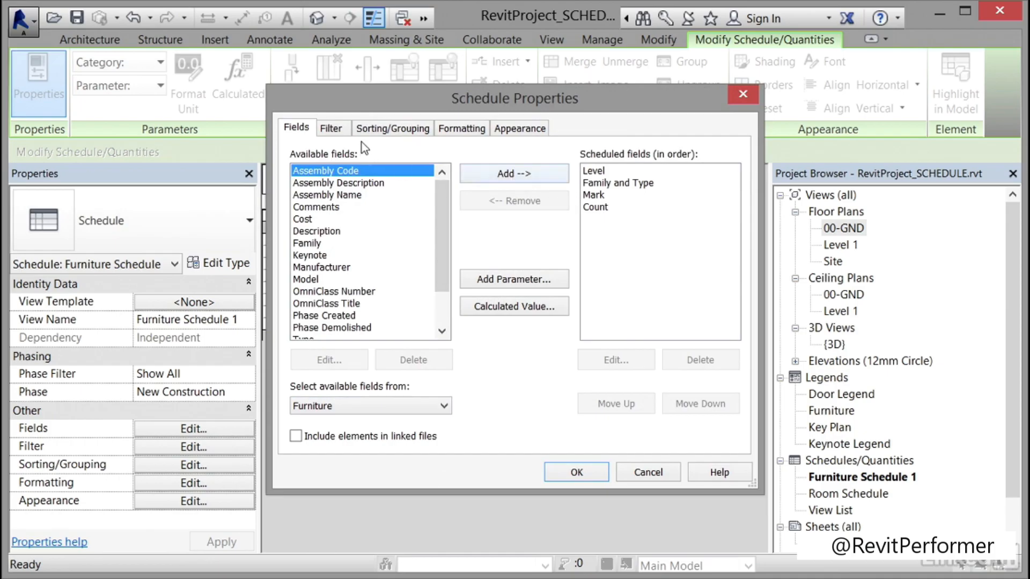
{"action": "left_click", "coordinate": [453, 132]}
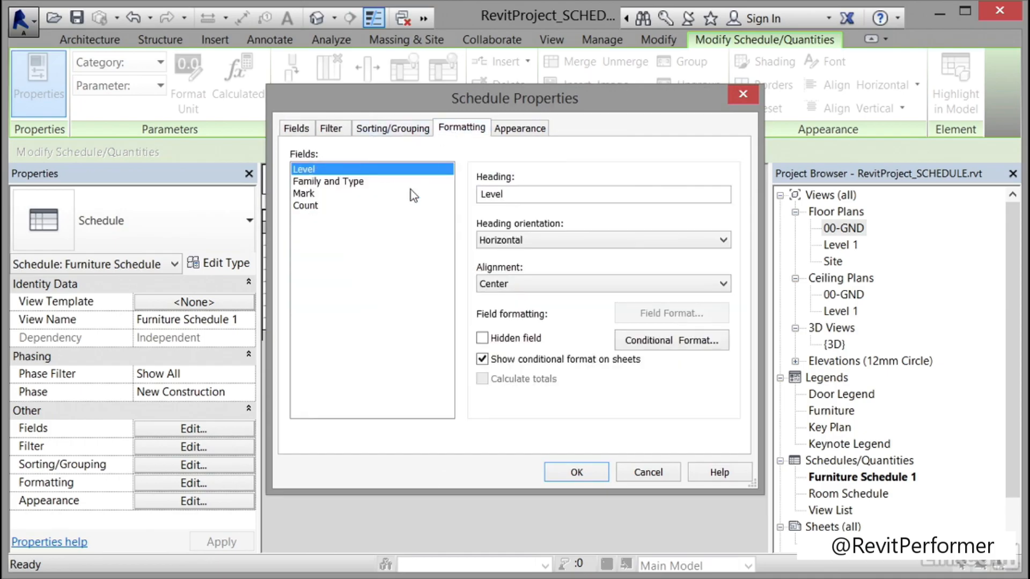
{"action": "left_click", "coordinate": [358, 192]}
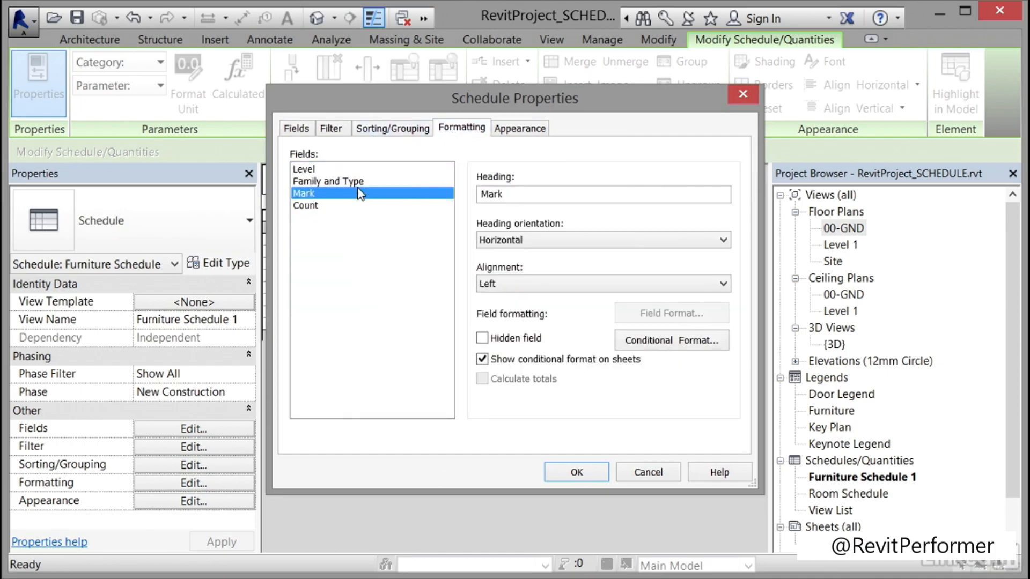
{"action": "left_click", "coordinate": [529, 285]}
{"action": "left_click", "coordinate": [552, 310]}
{"action": "left_click", "coordinate": [305, 207]}
{"action": "left_click", "coordinate": [494, 285]}
{"action": "left_click", "coordinate": [496, 296]}
{"action": "left_click", "coordinate": [329, 184]}
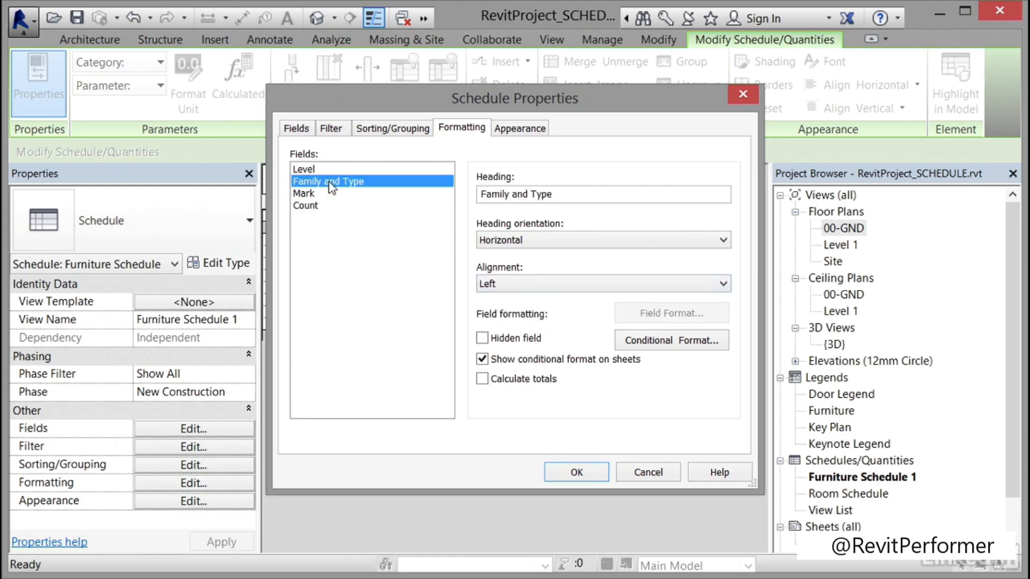
{"action": "left_click", "coordinate": [527, 286]}
{"action": "left_click", "coordinate": [513, 306]}
{"action": "left_click", "coordinate": [576, 473]}
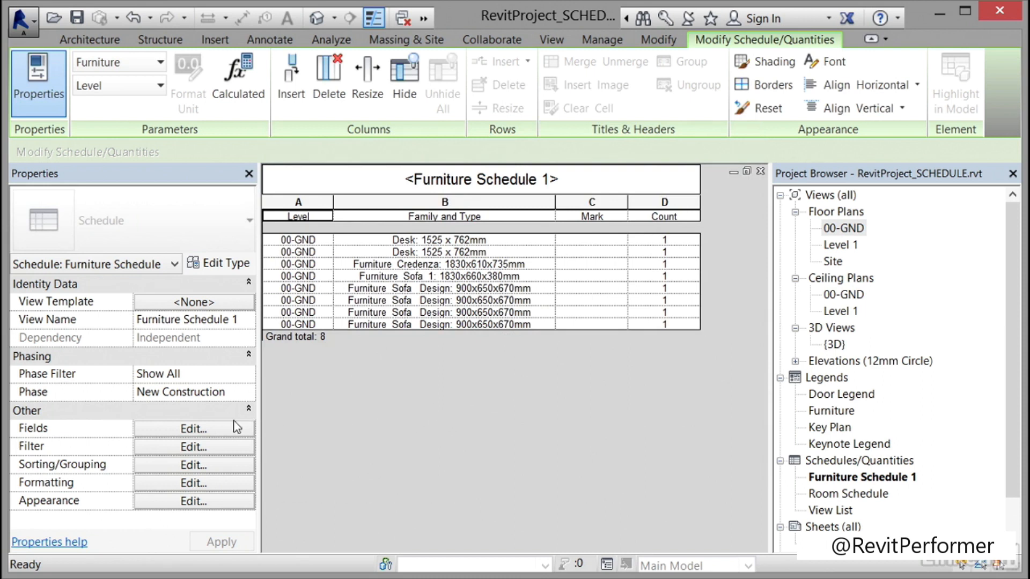
Step: Make Mark a hidden field in the furniture schedule's formatting
{"action": "left_click", "coordinate": [204, 481]}
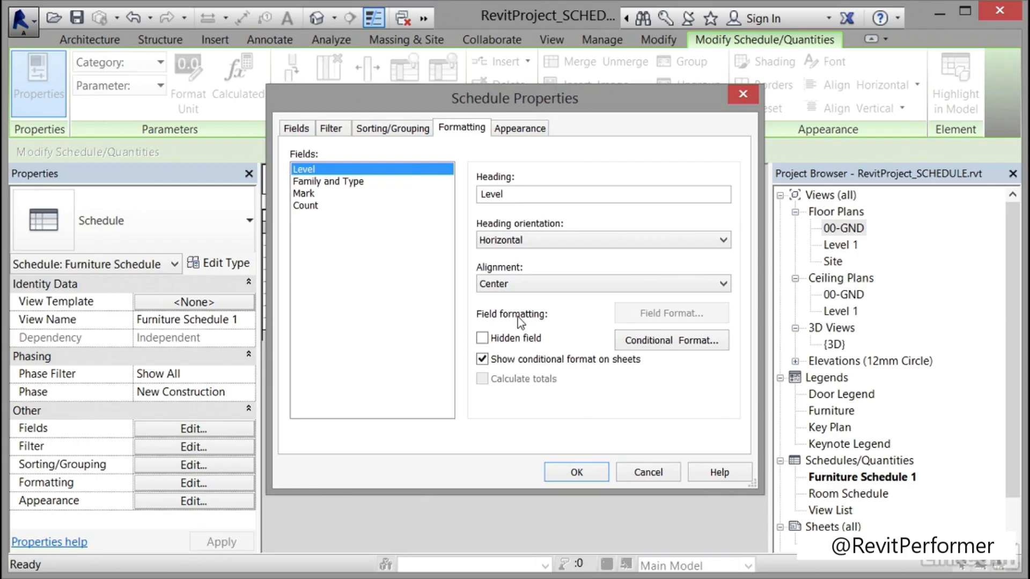
{"action": "left_click", "coordinate": [310, 194]}
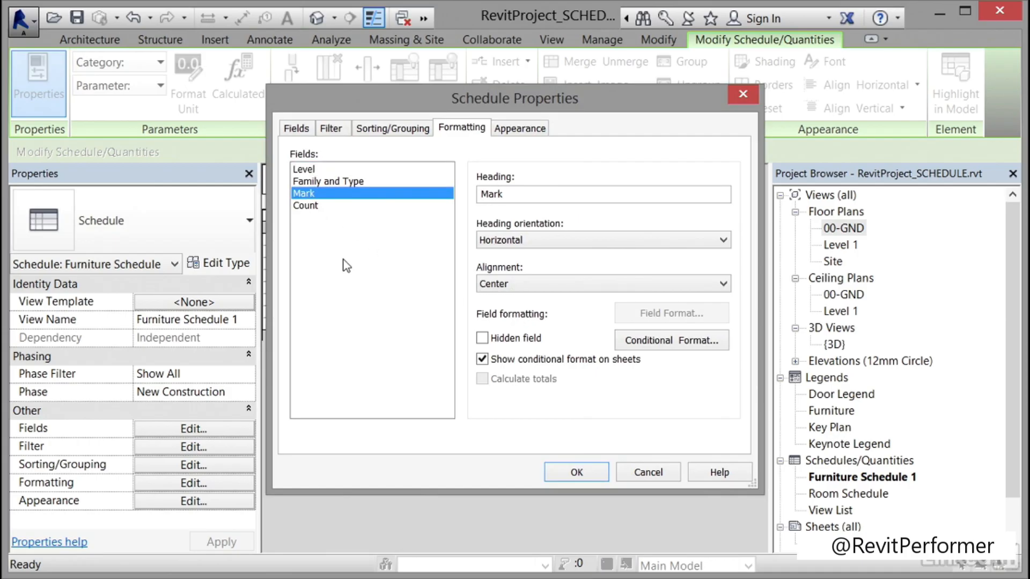
{"action": "left_click", "coordinate": [482, 337]}
{"action": "left_click", "coordinate": [579, 473]}
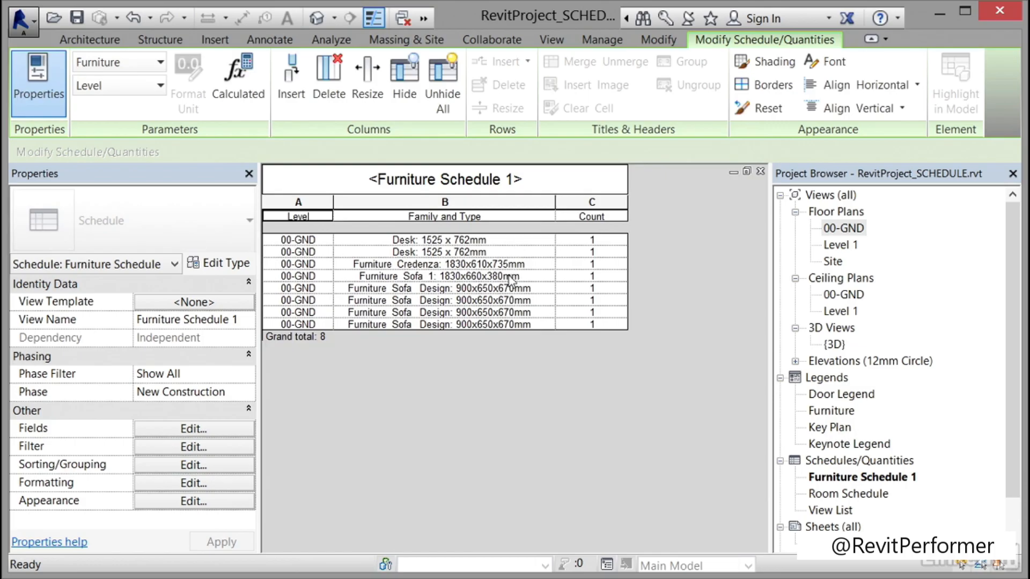
Step: Check the furniture schedule's list of scheduled fields and unhide the Mark field
{"action": "left_click", "coordinate": [224, 435]}
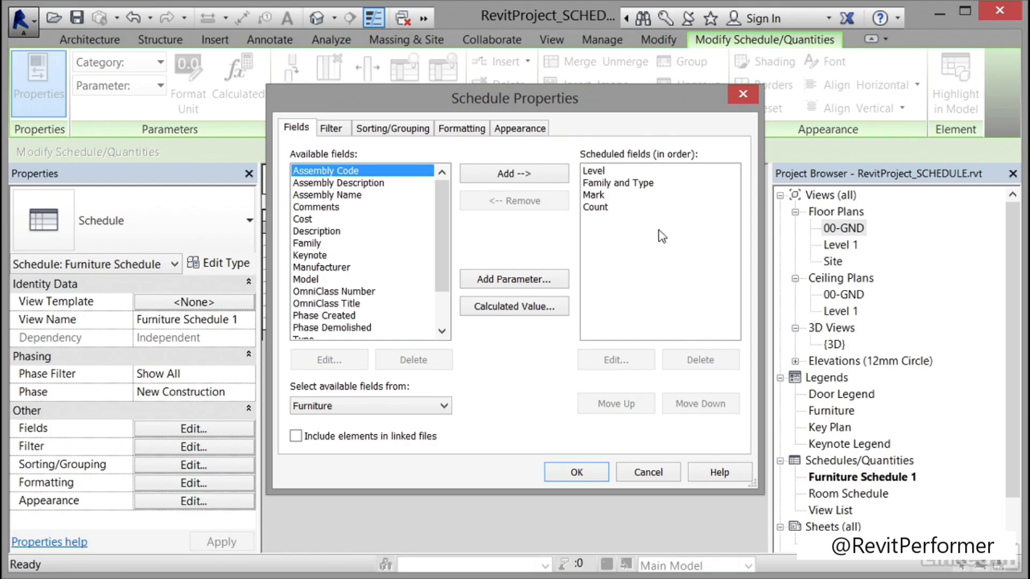
{"action": "left_click", "coordinate": [590, 467]}
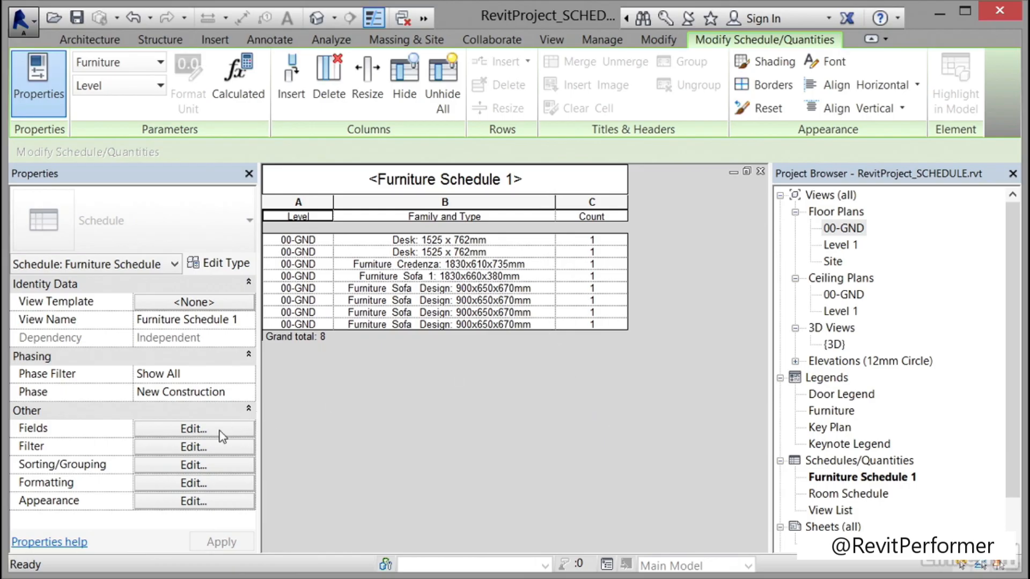
{"action": "left_click", "coordinate": [208, 487]}
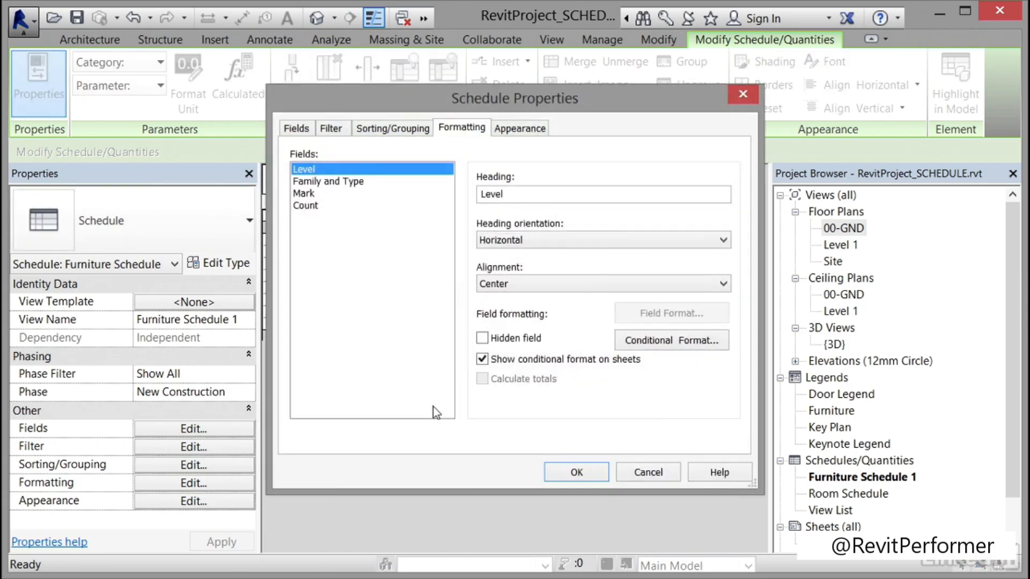
{"action": "left_click", "coordinate": [311, 194]}
{"action": "left_click", "coordinate": [482, 338]}
{"action": "left_click", "coordinate": [578, 474]}
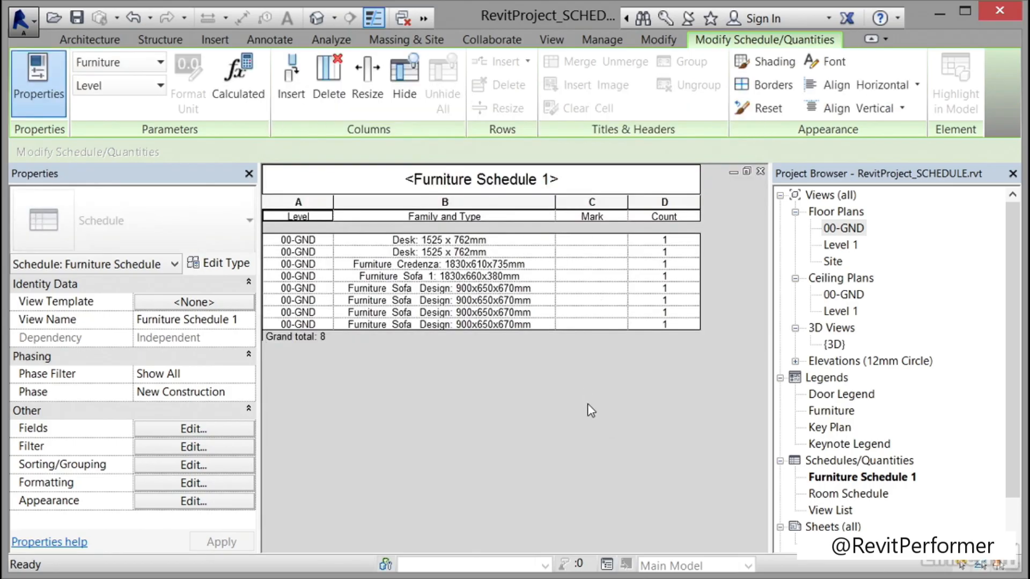
Step: Set the furniture schedule's title text to 7mm Arial, header text to 5mm Arial and body text to 3.5mm Arial
{"action": "left_click", "coordinate": [220, 503]}
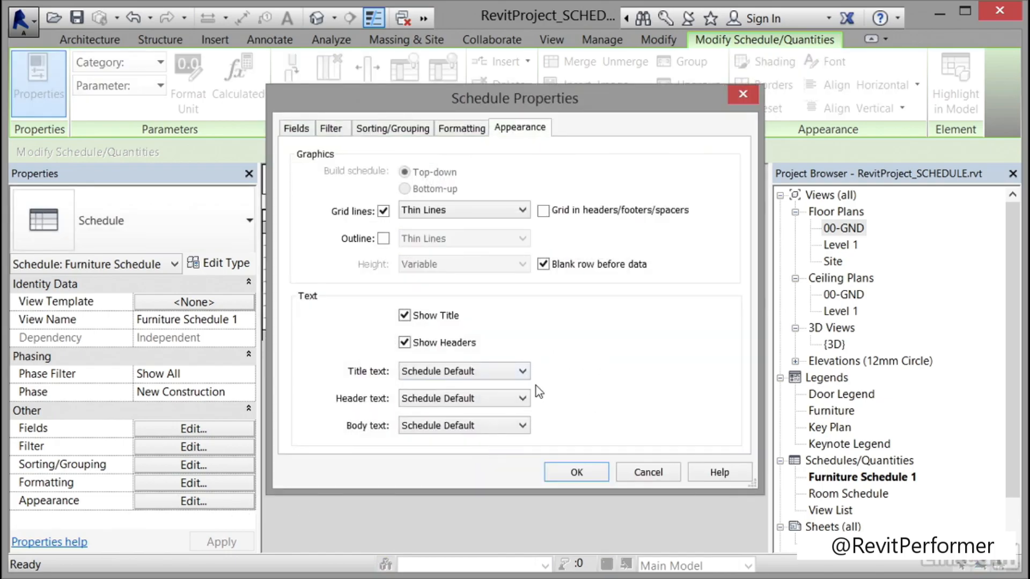
{"action": "left_click", "coordinate": [521, 372]}
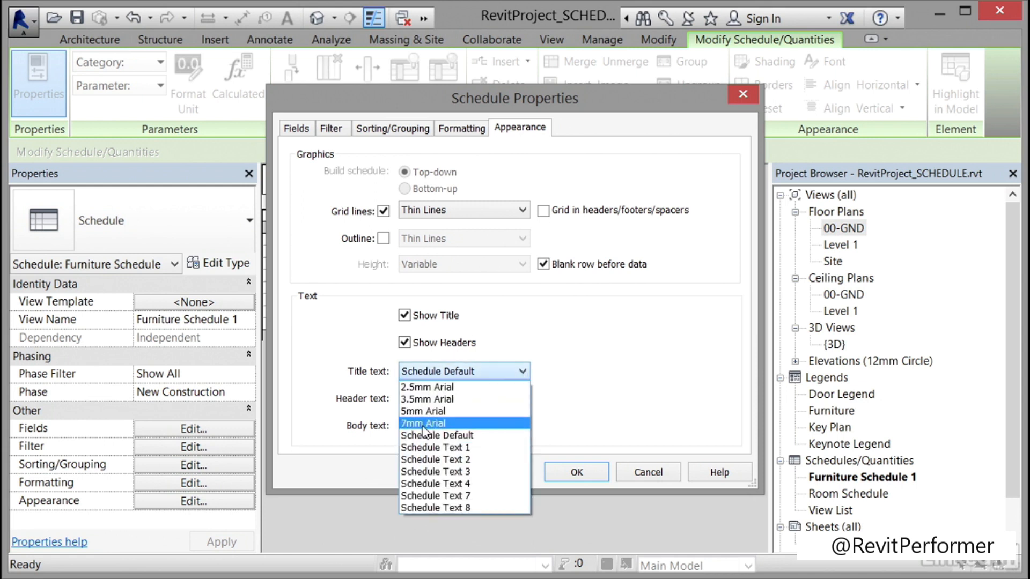
{"action": "left_click", "coordinate": [424, 423]}
{"action": "left_click", "coordinate": [521, 400]}
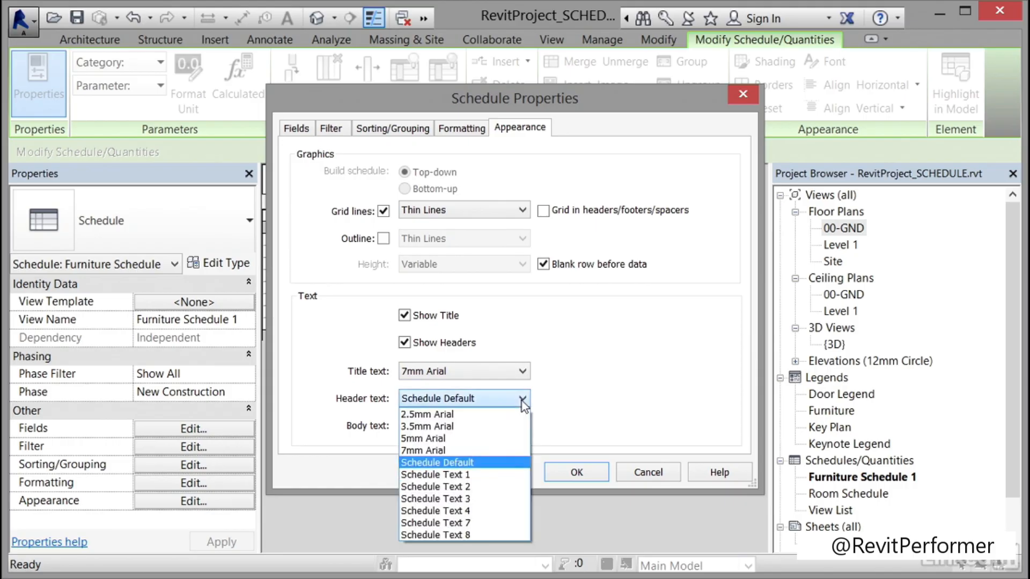
{"action": "left_click", "coordinate": [443, 438]}
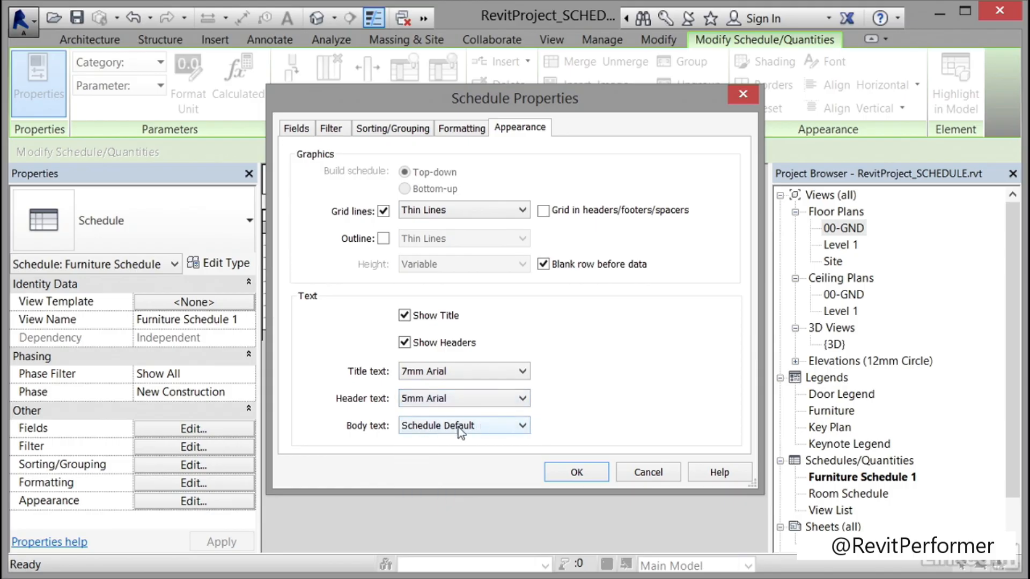
{"action": "left_click", "coordinate": [496, 427]}
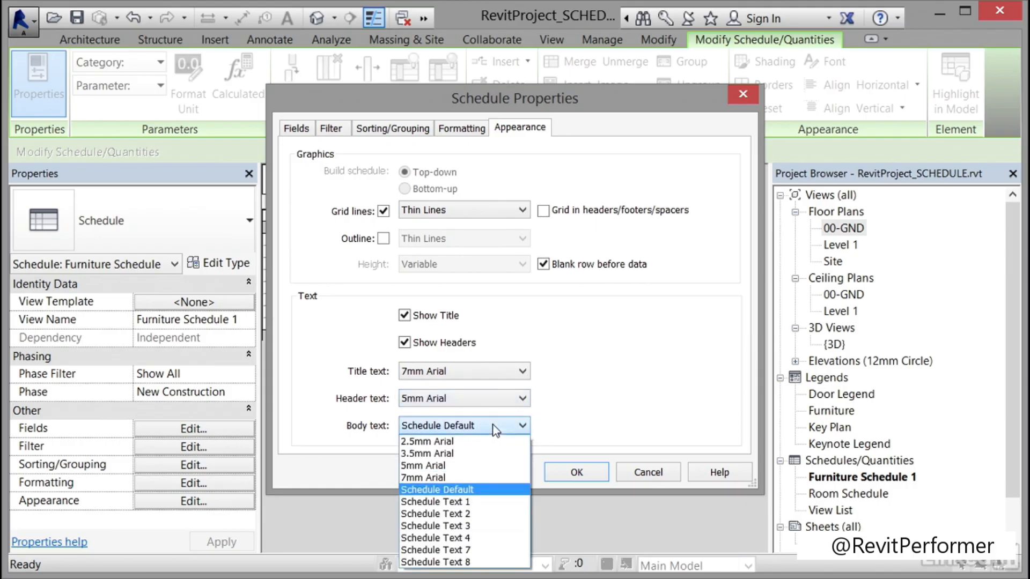
{"action": "left_click", "coordinate": [437, 455]}
{"action": "left_click", "coordinate": [555, 475]}
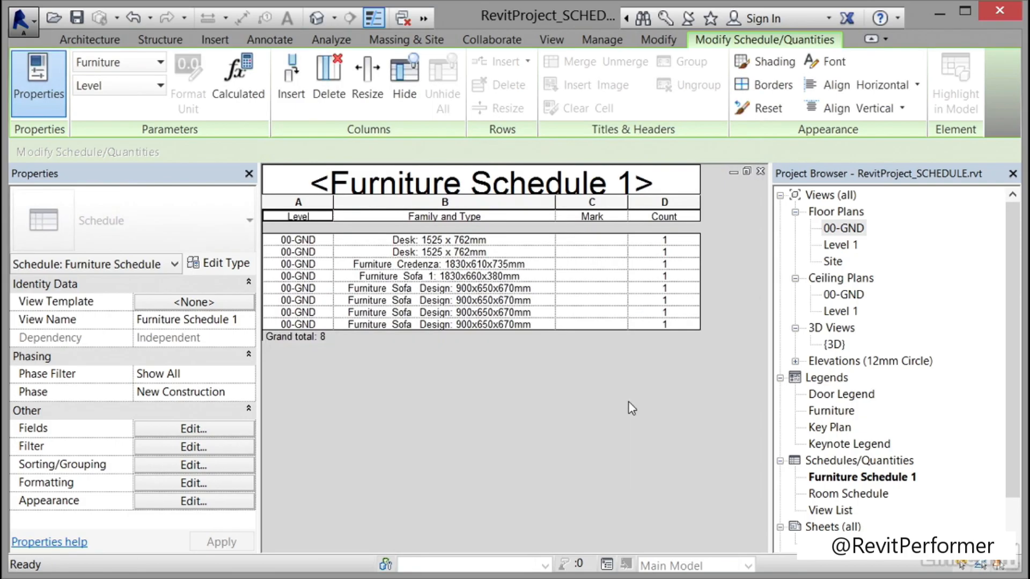